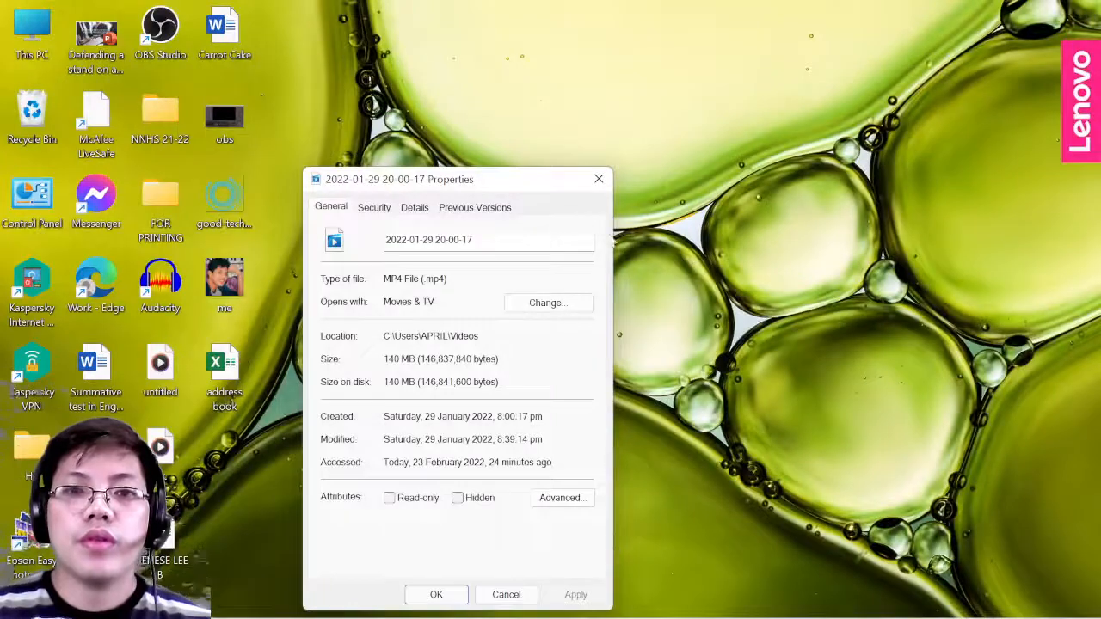
- Close the video file's Properties dialog and bring the blank Word Document1 to the front
click(598, 179)
mouse_move(626, 610)
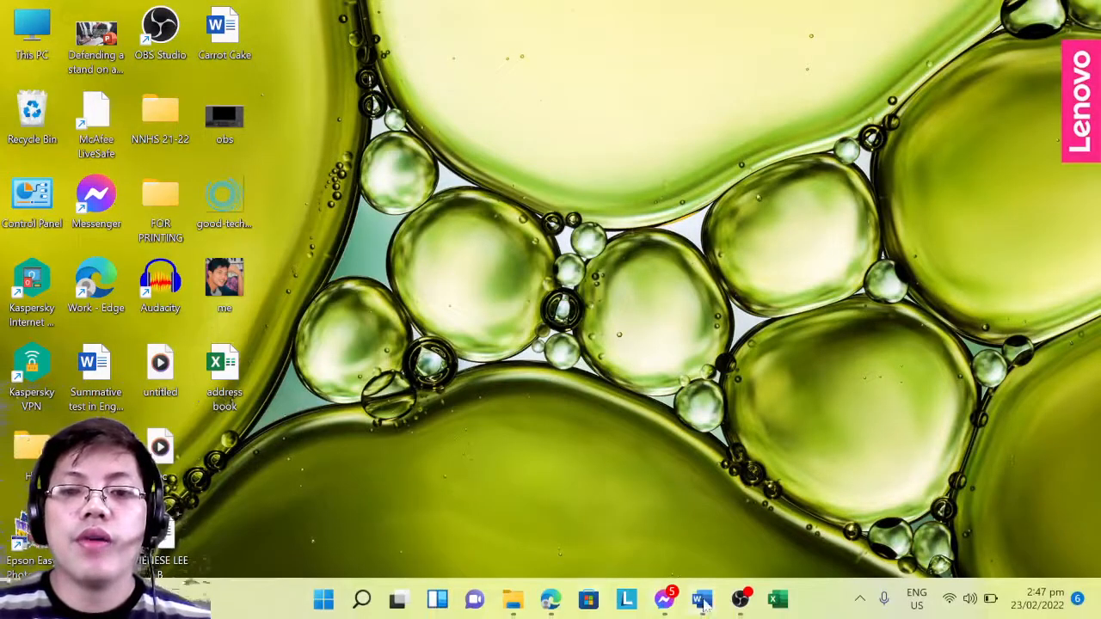
mouse_move(703, 604)
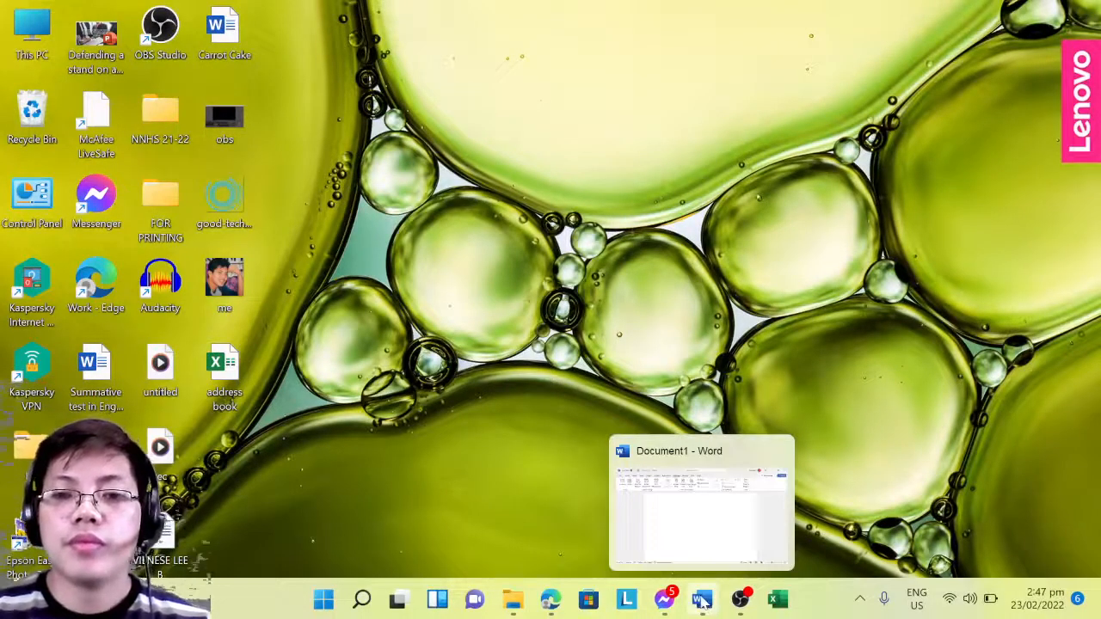
click(702, 516)
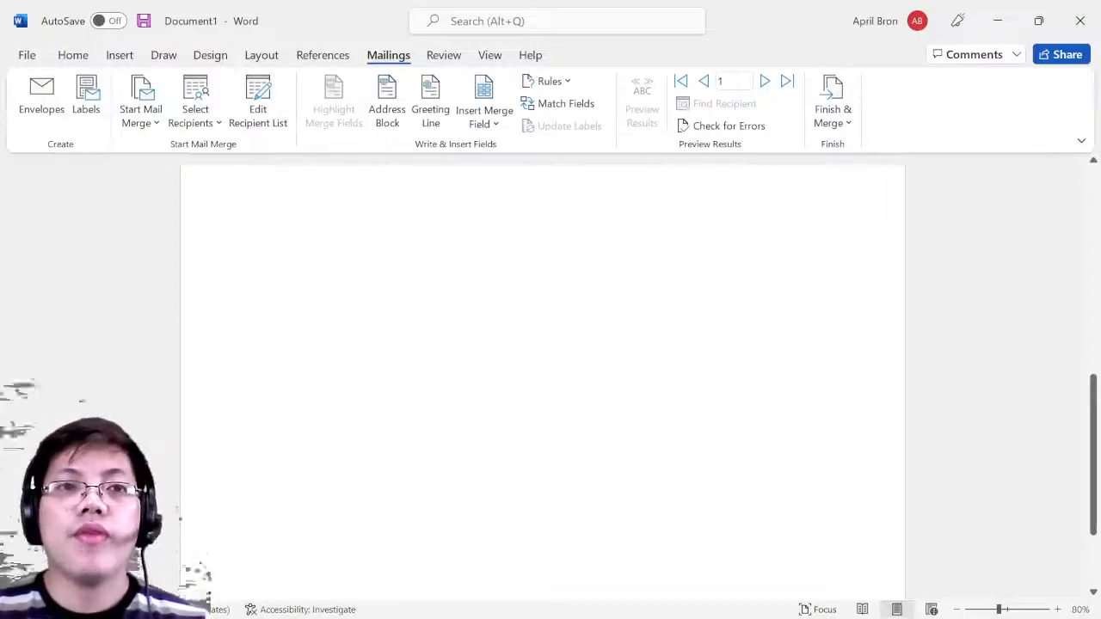
click(26, 57)
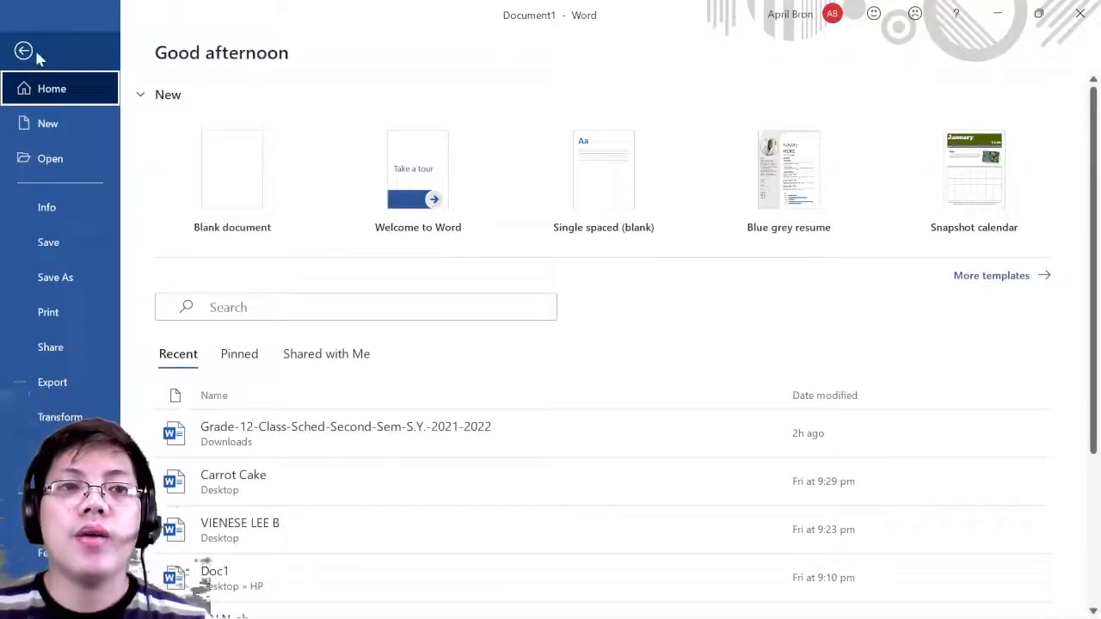
click(38, 55)
click(37, 54)
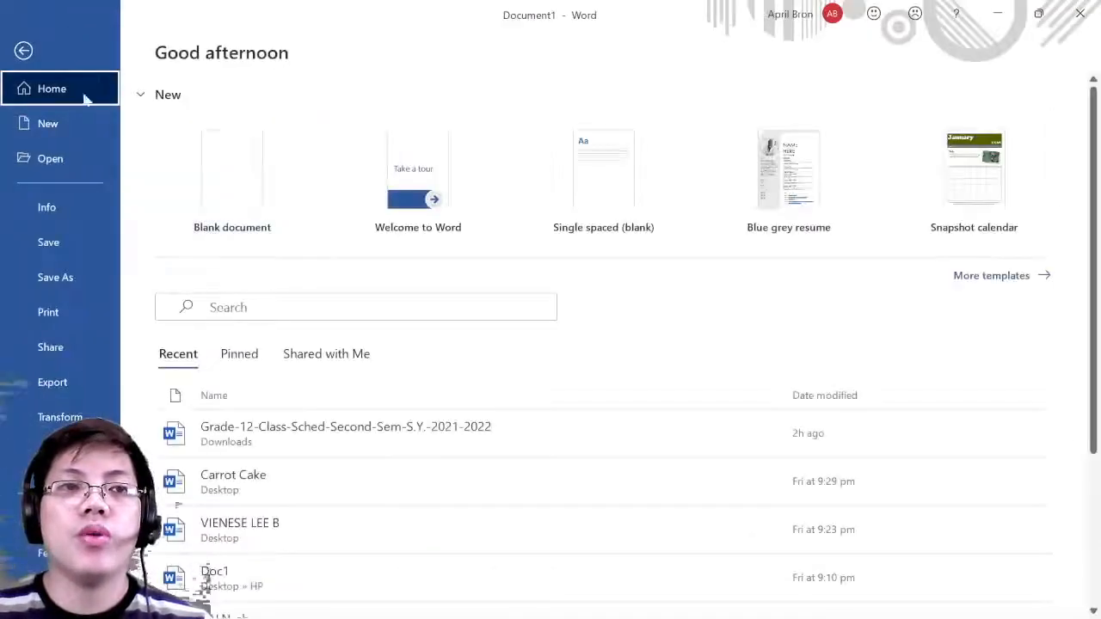
click(34, 53)
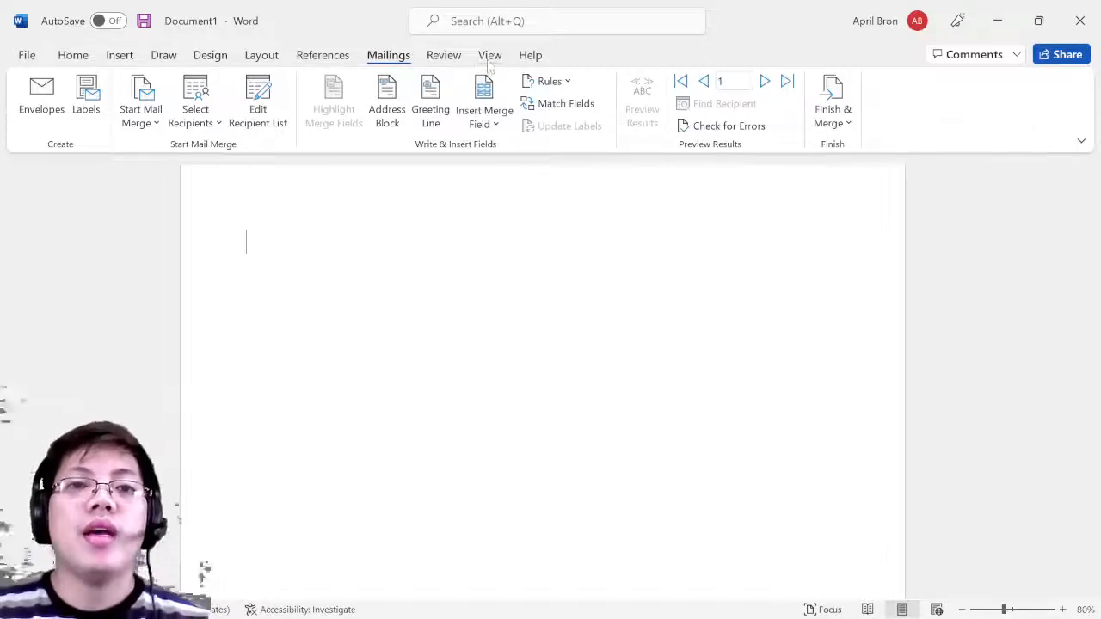
double_click(388, 60)
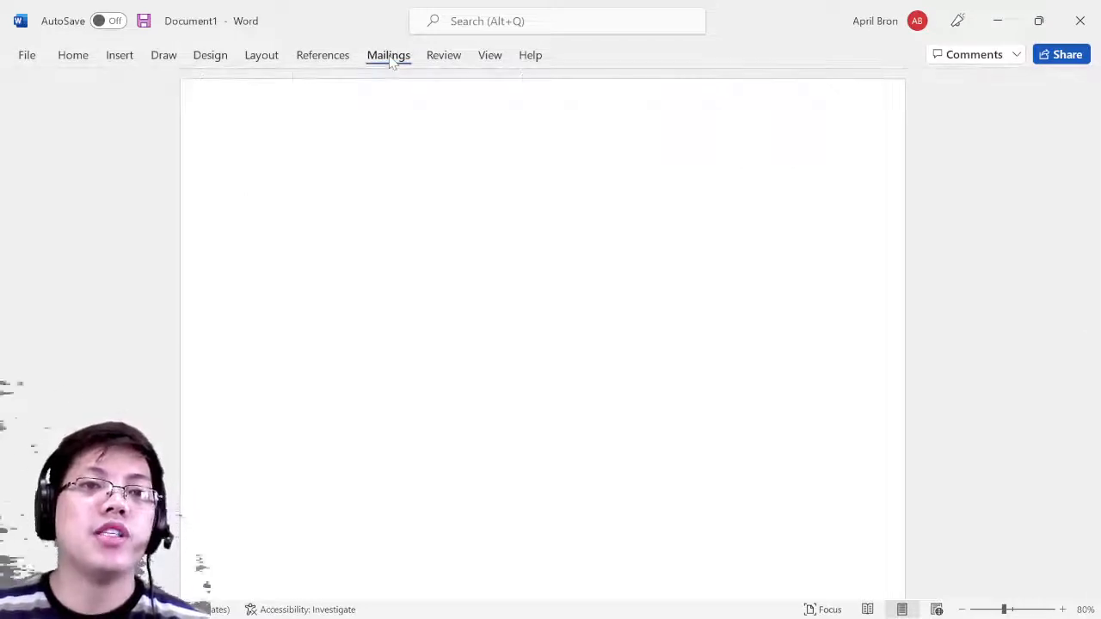
double_click(389, 57)
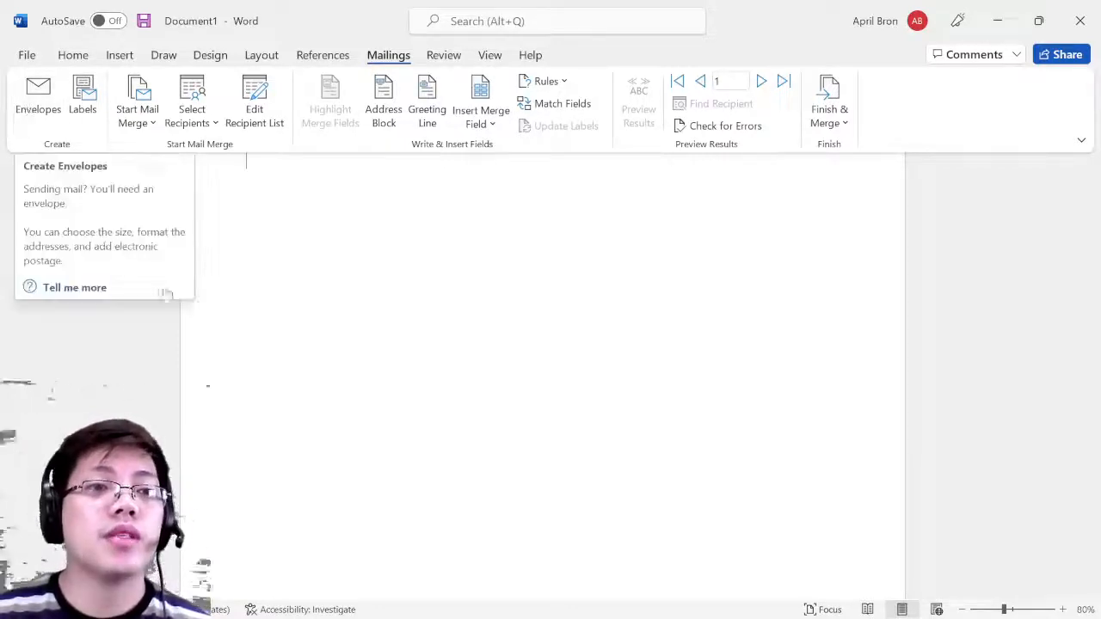
click(36, 108)
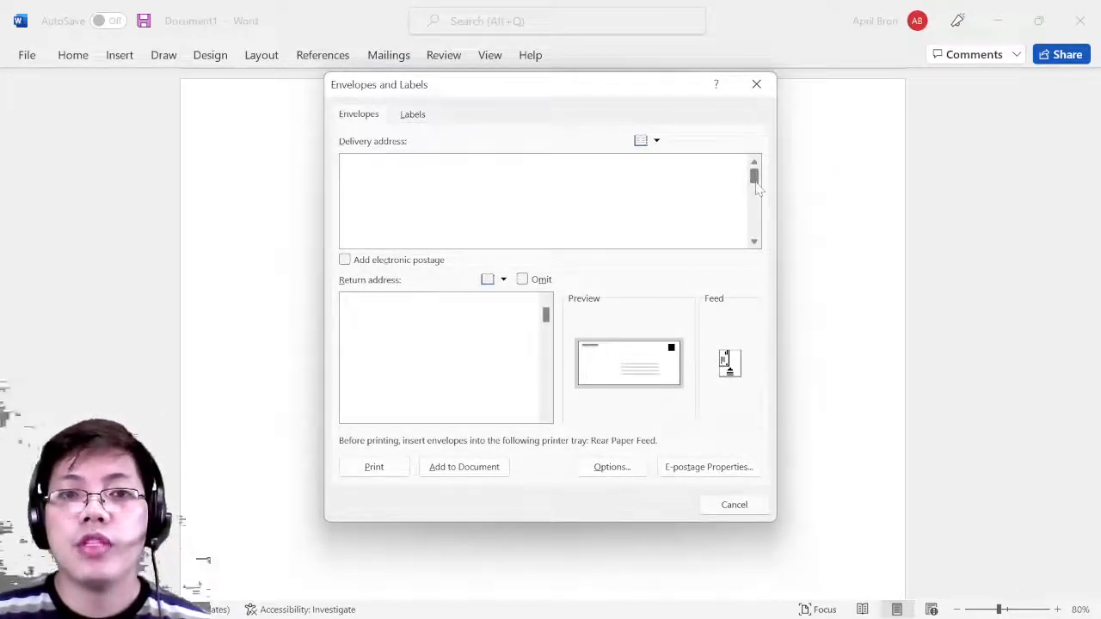
drag(755, 187, 755, 179)
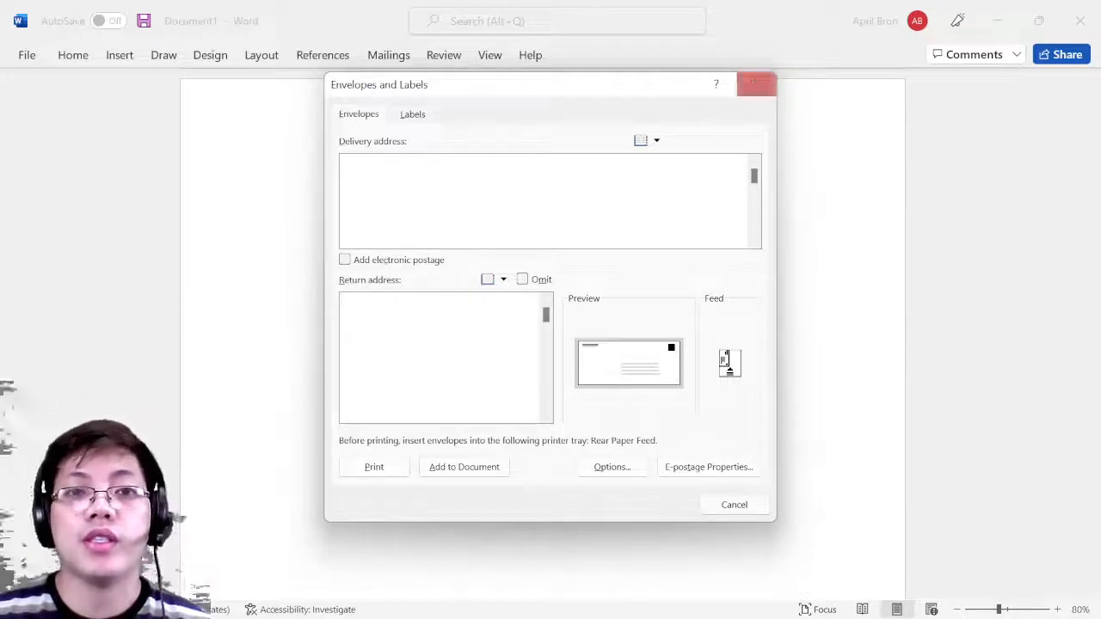
click(416, 117)
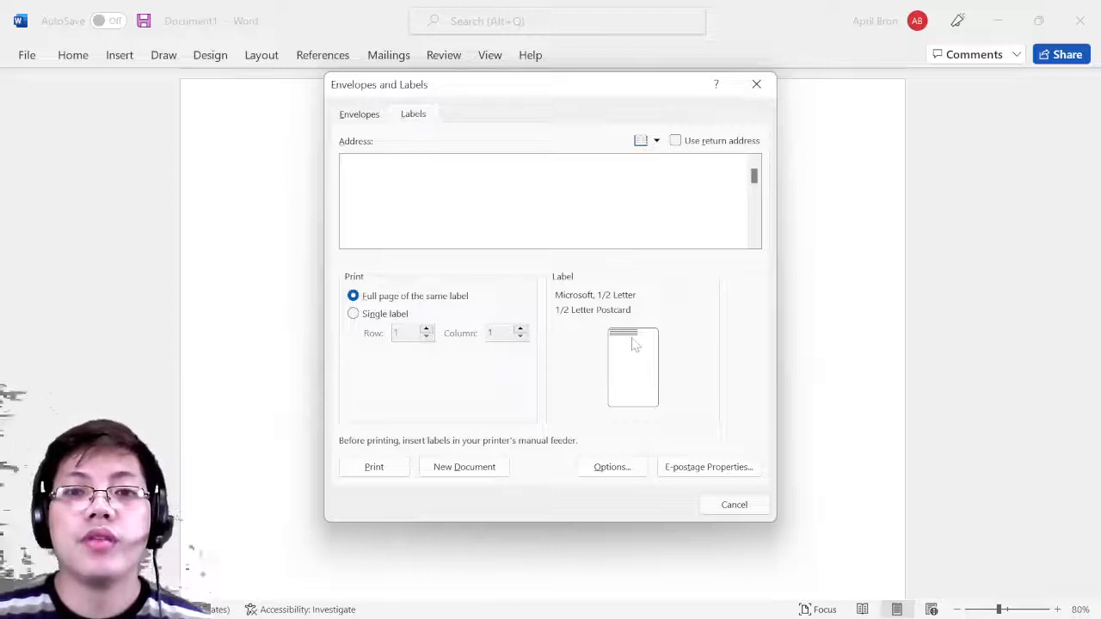
click(564, 308)
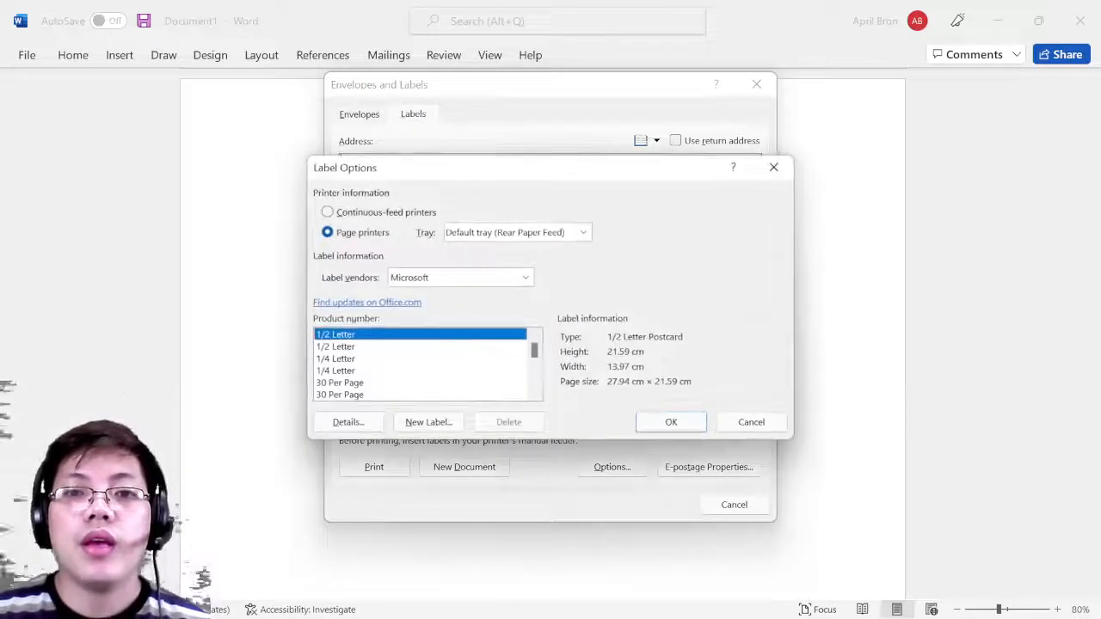
click(773, 167)
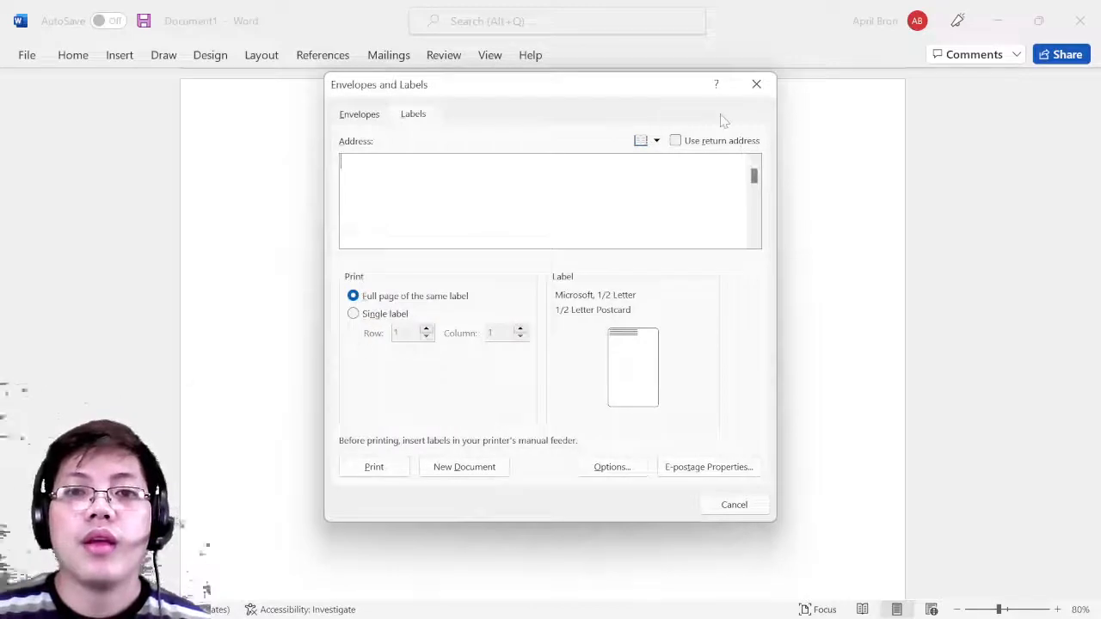
click(359, 113)
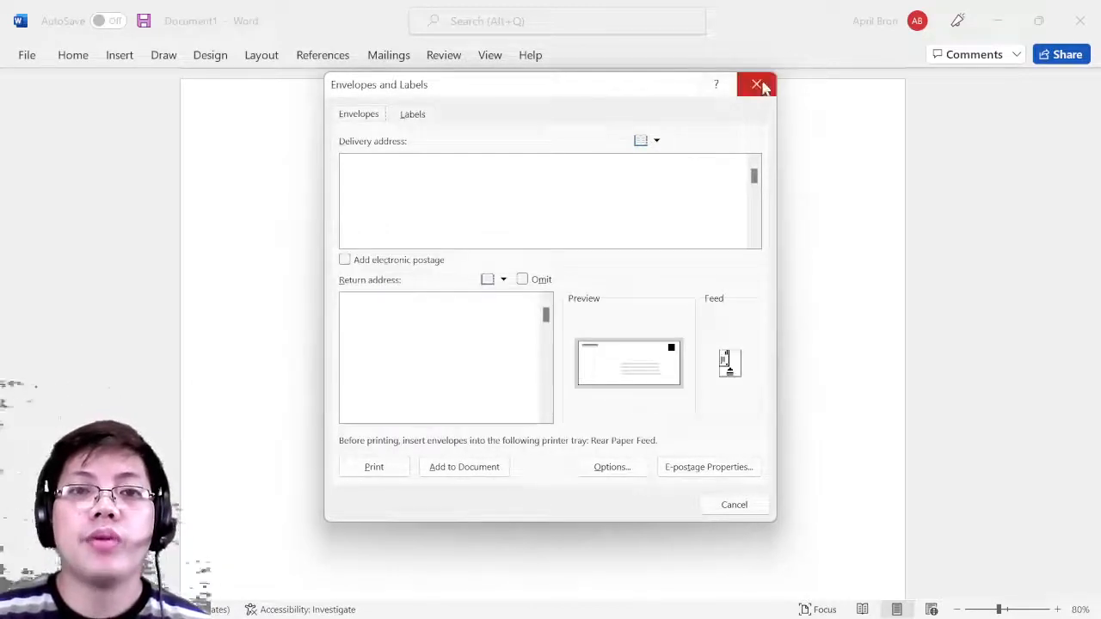
click(756, 83)
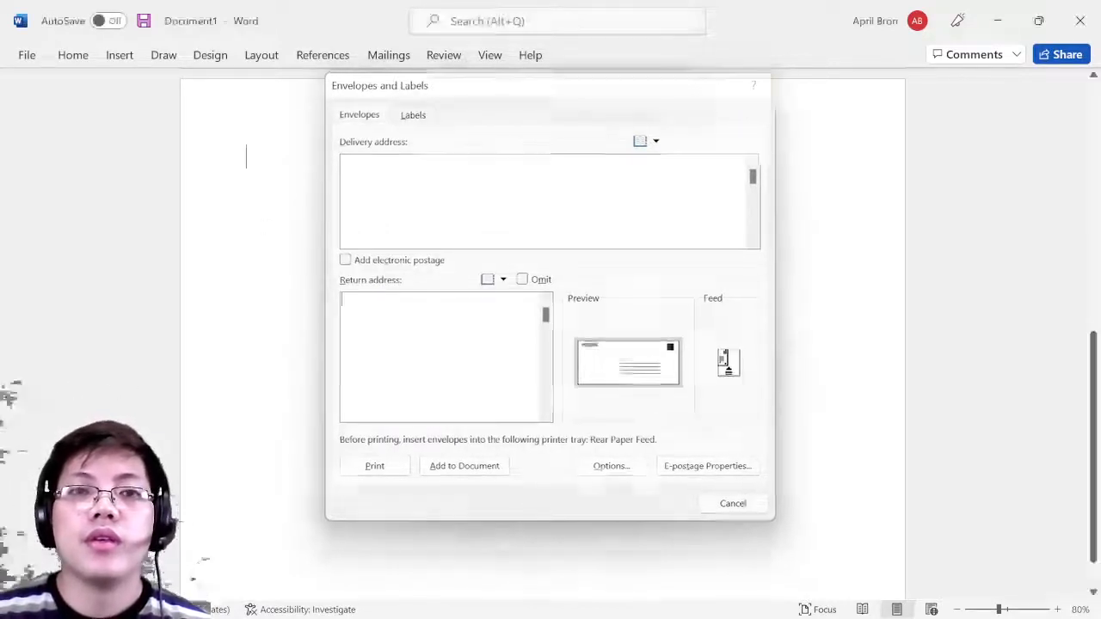
- Show the Mailings commands and list the Start Mail Merge document types
click(387, 59)
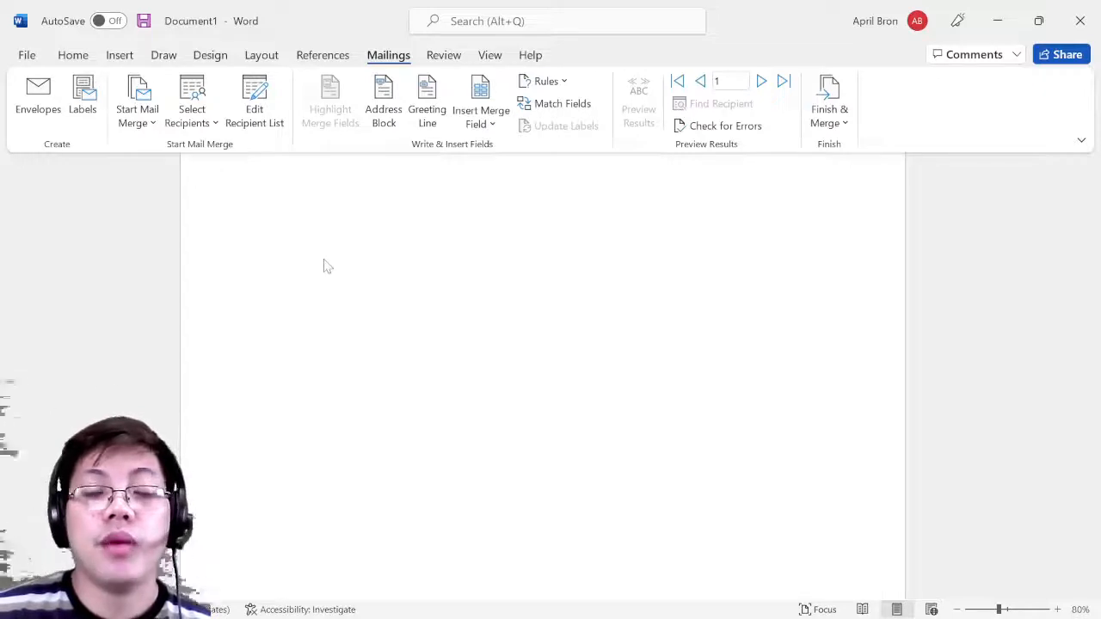
click(149, 125)
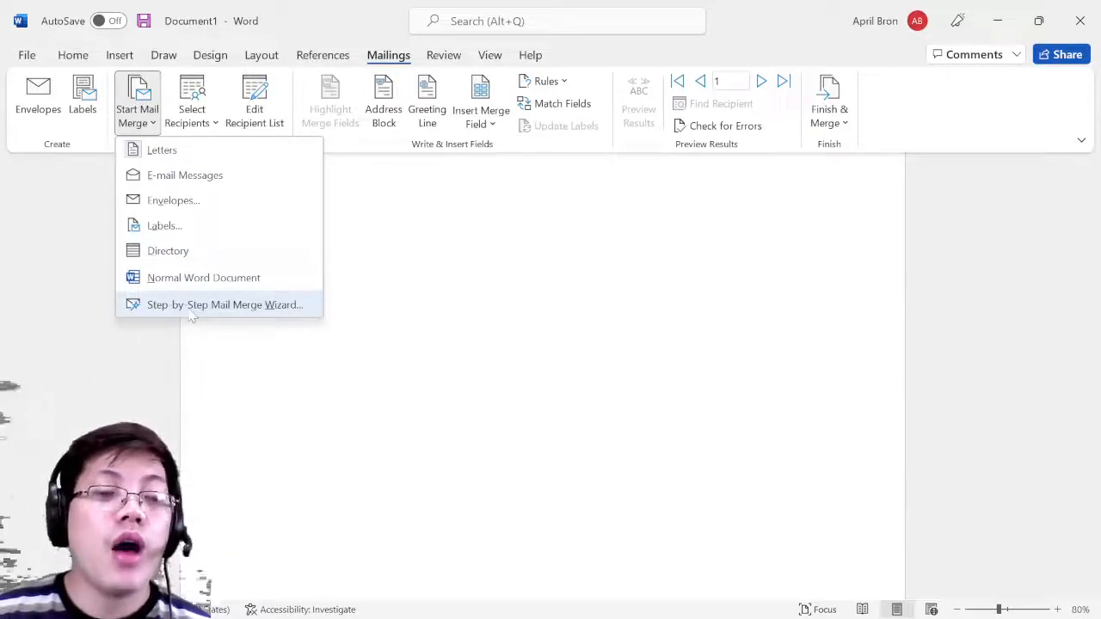
- Launch the step-by-step mail merge wizard and type 'Hi' and the party invitation sentence
click(260, 312)
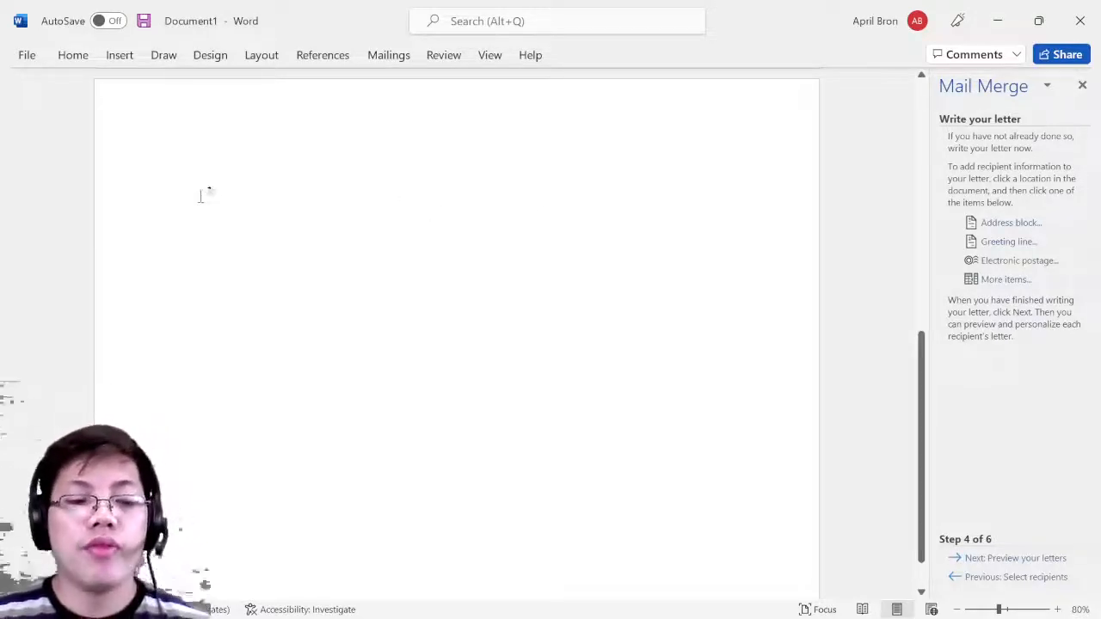
text(HI)
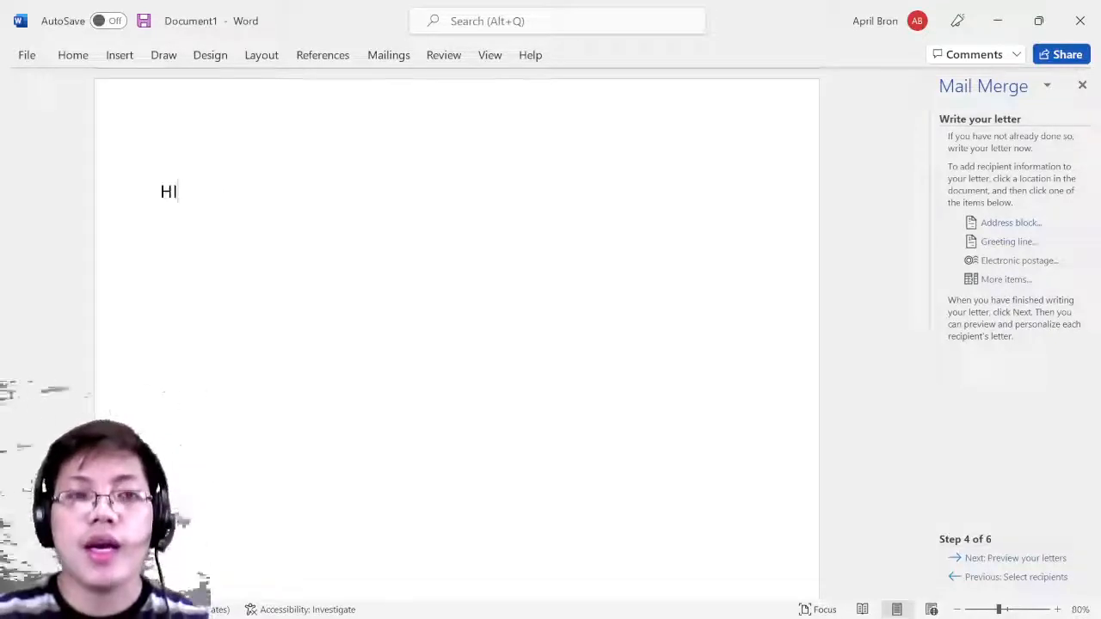
text(i)
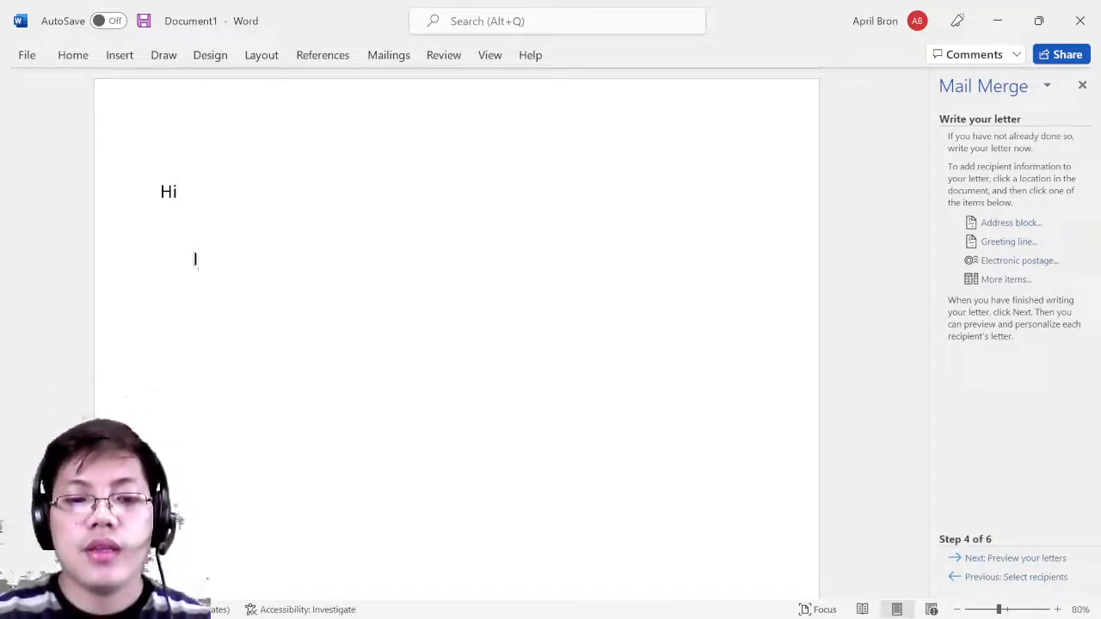
text(We wo)
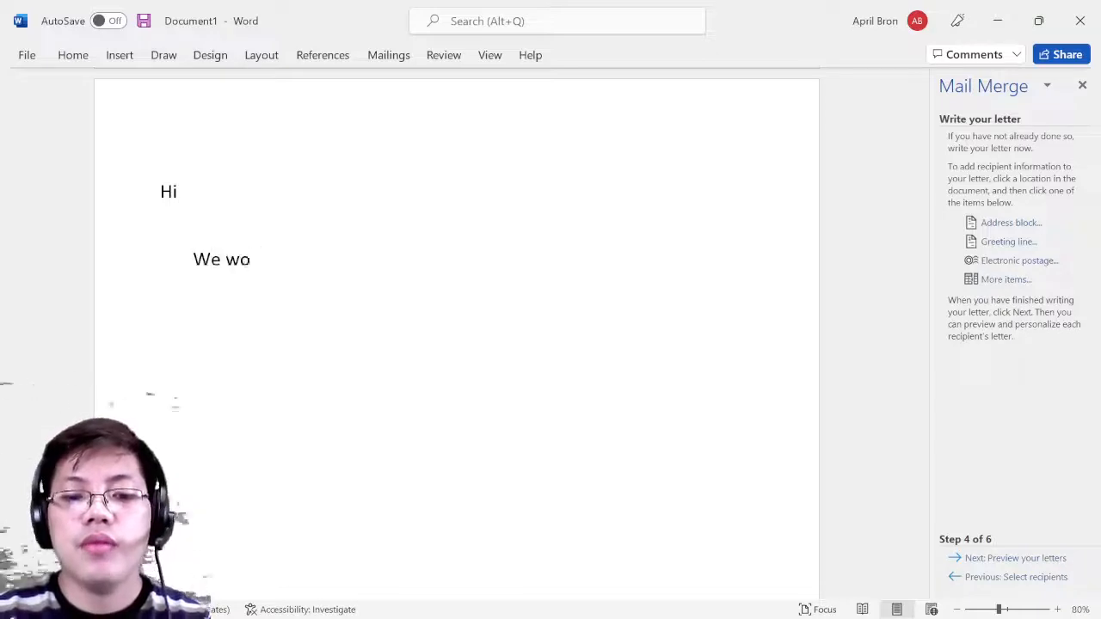
text(uld like you to)
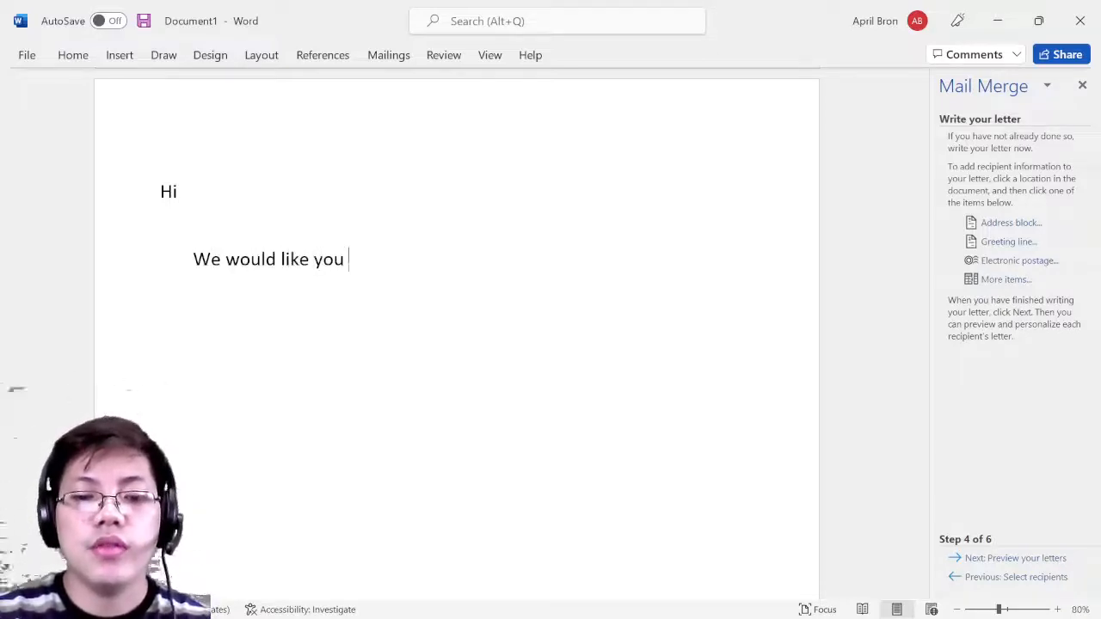
key(BackSpace)
key(BackSpace)
key(BackSpace)
key(BackSpace)
key(BackSpace)
key(BackSpace)
text(to)
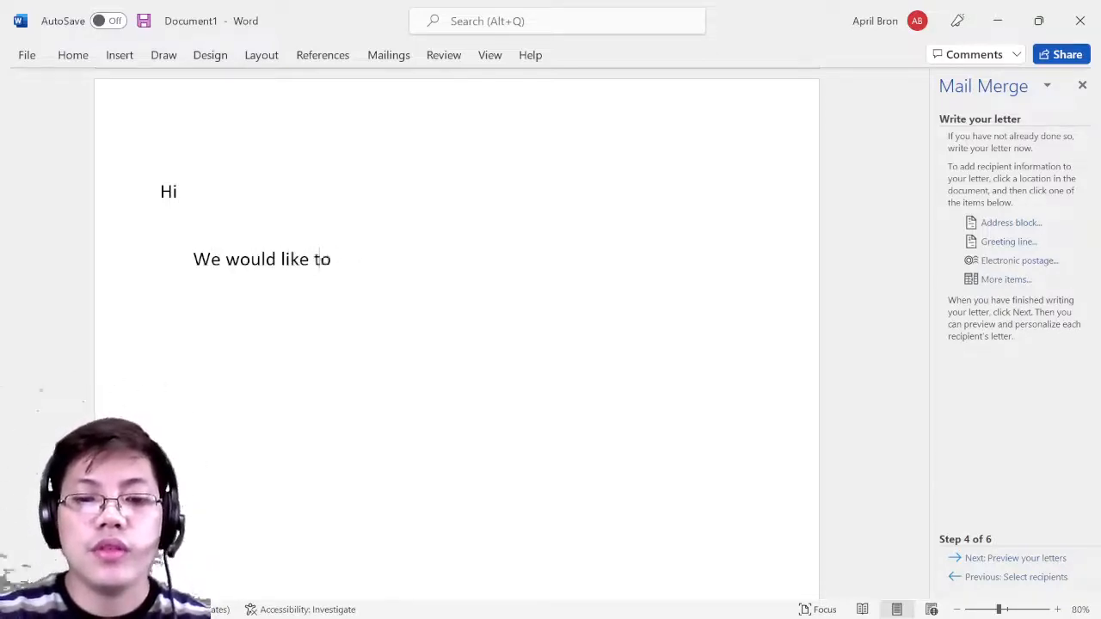
text( invite you)
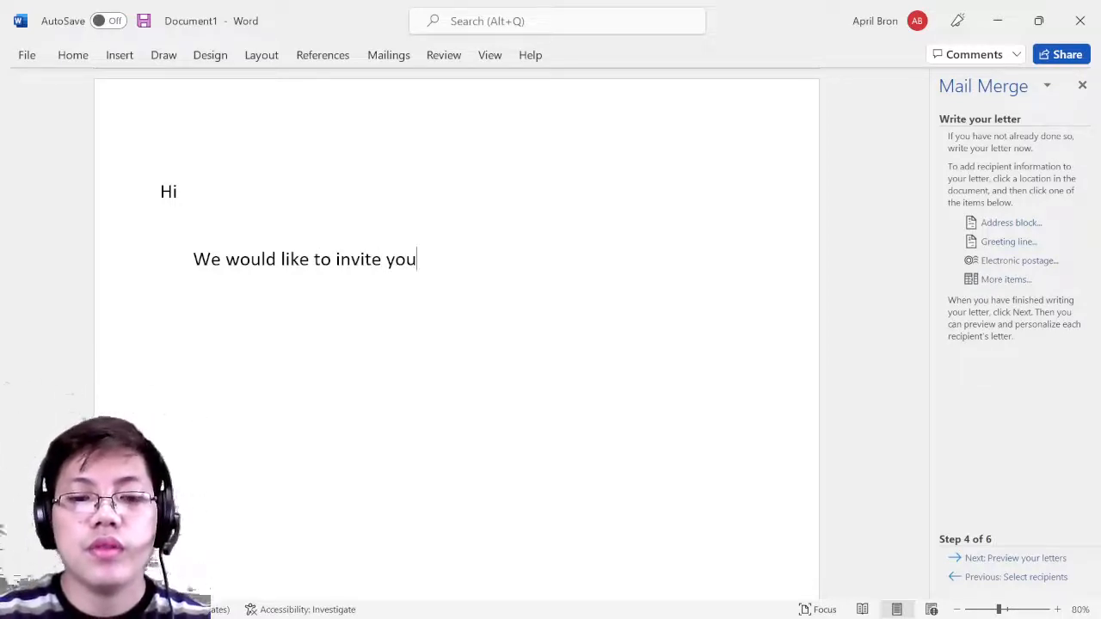
text( to ou)
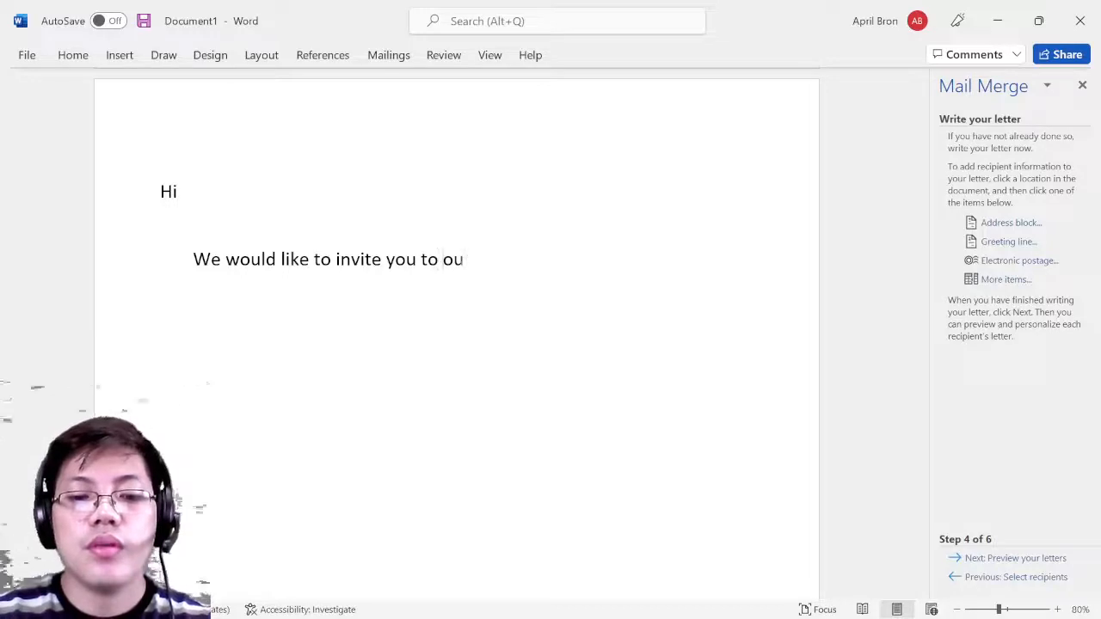
text(r party)
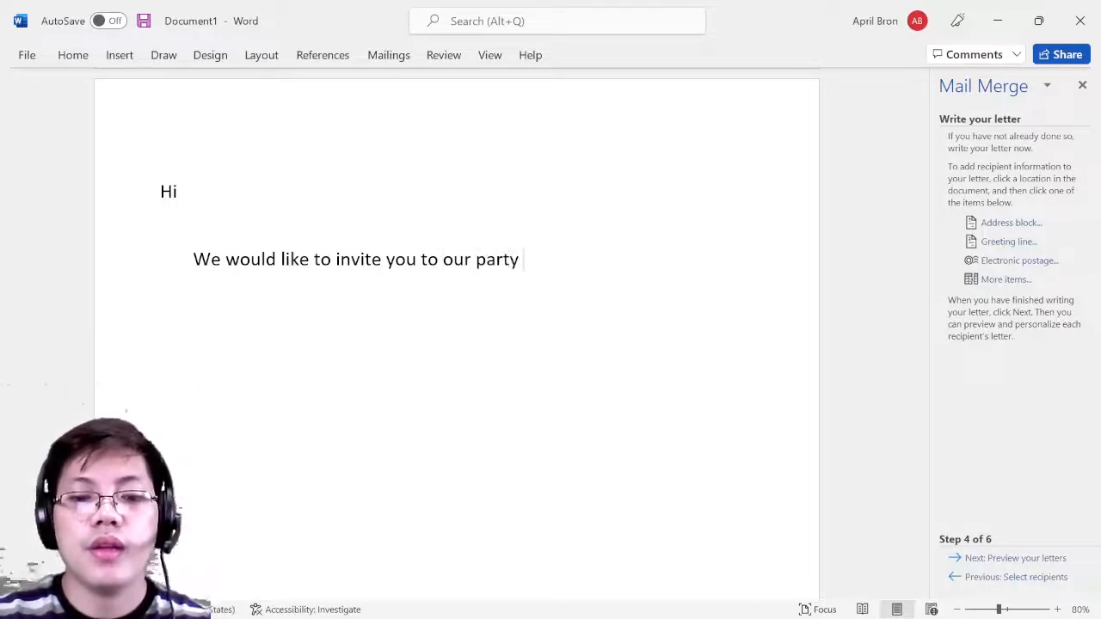
text( this coming )
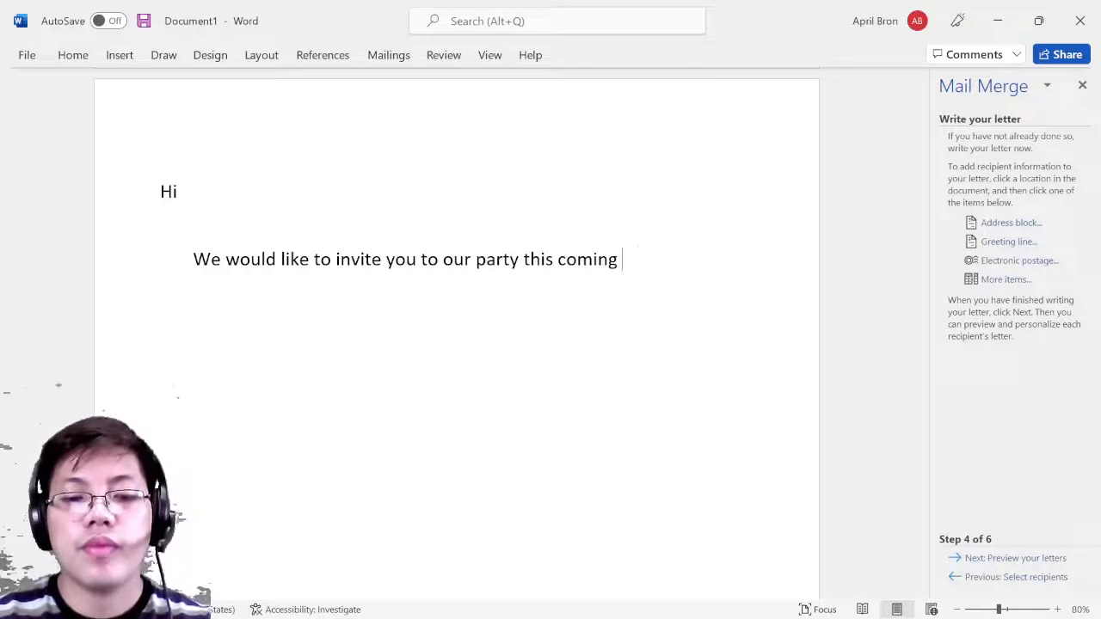
text(March 2)
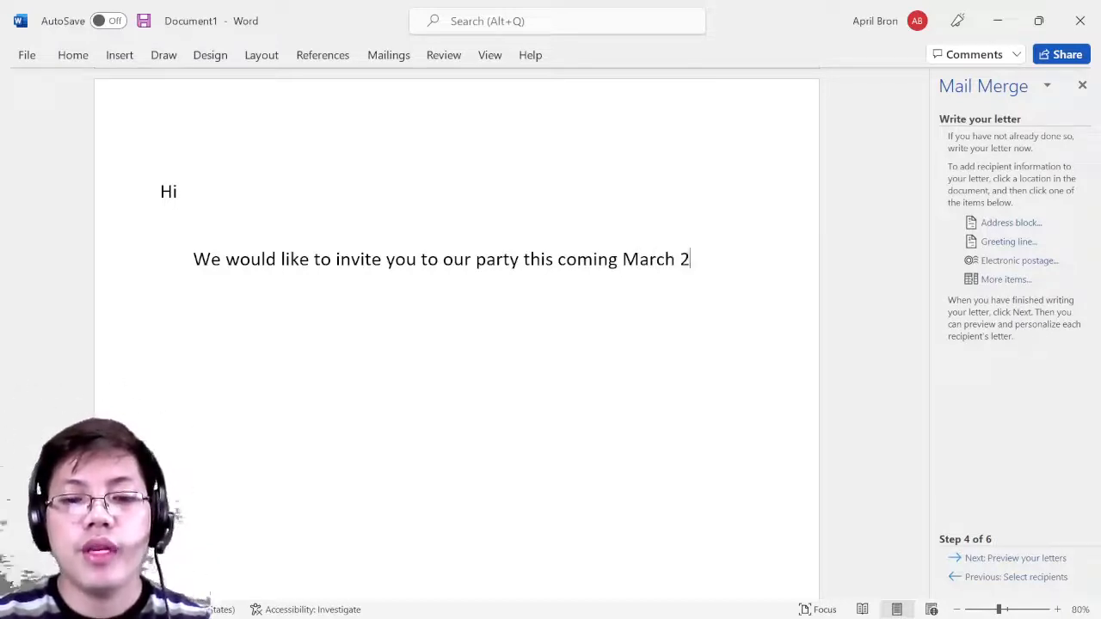
text(0, 3)
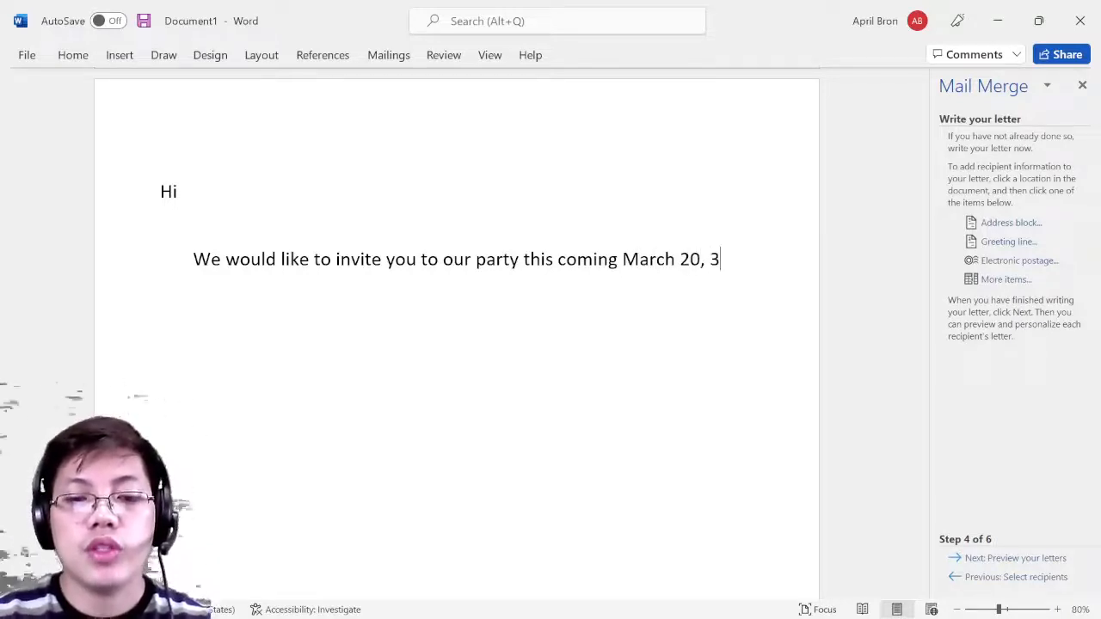
- End the date as 'March 20, 2022.', dismiss the chat notification and select the invitation
key(BackSpace)
key(BackSpace)
text(20)
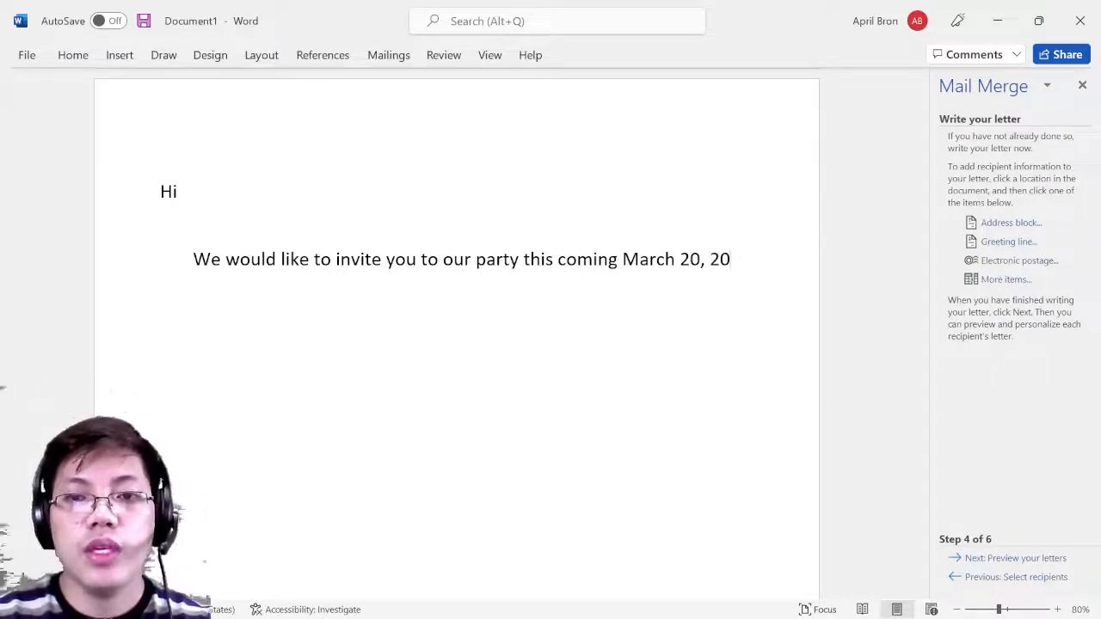
text(22)
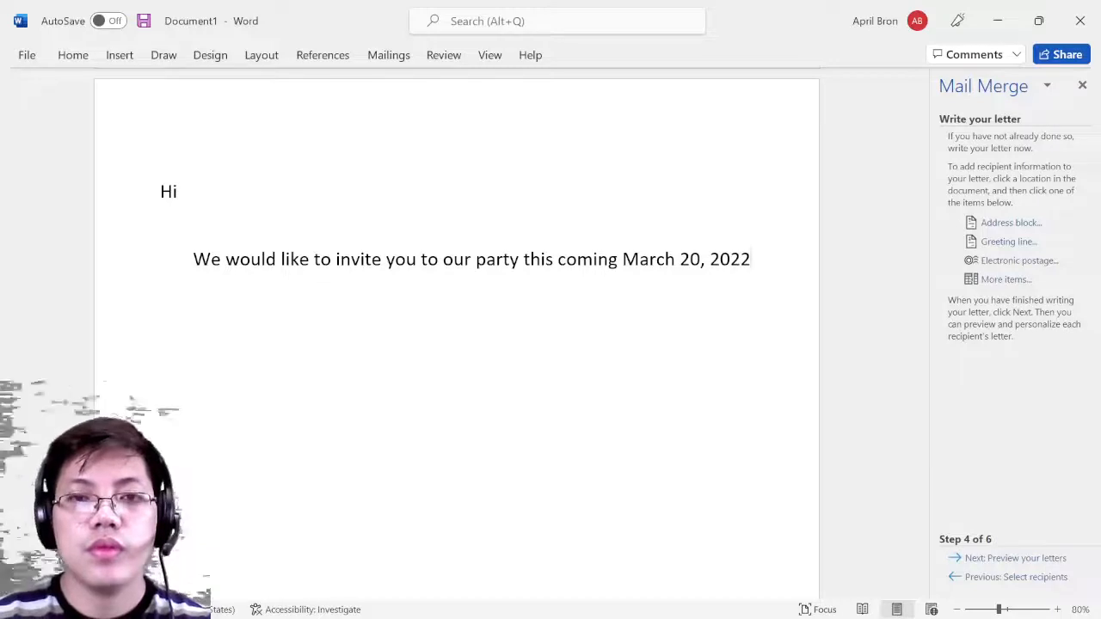
text(.)
click(1064, 428)
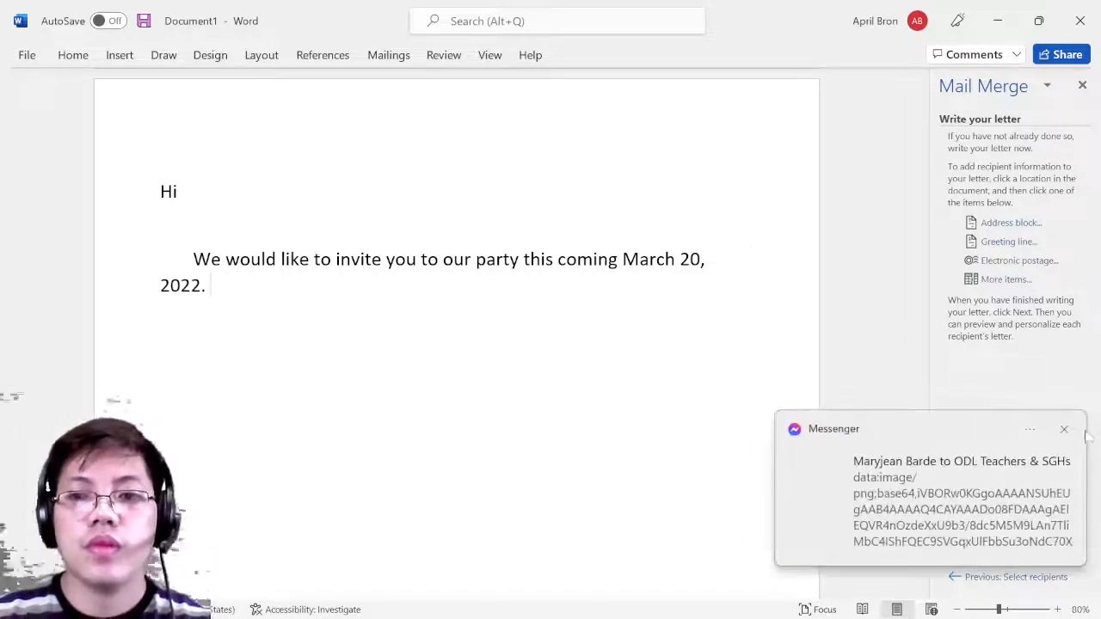
drag(762, 375, 193, 258)
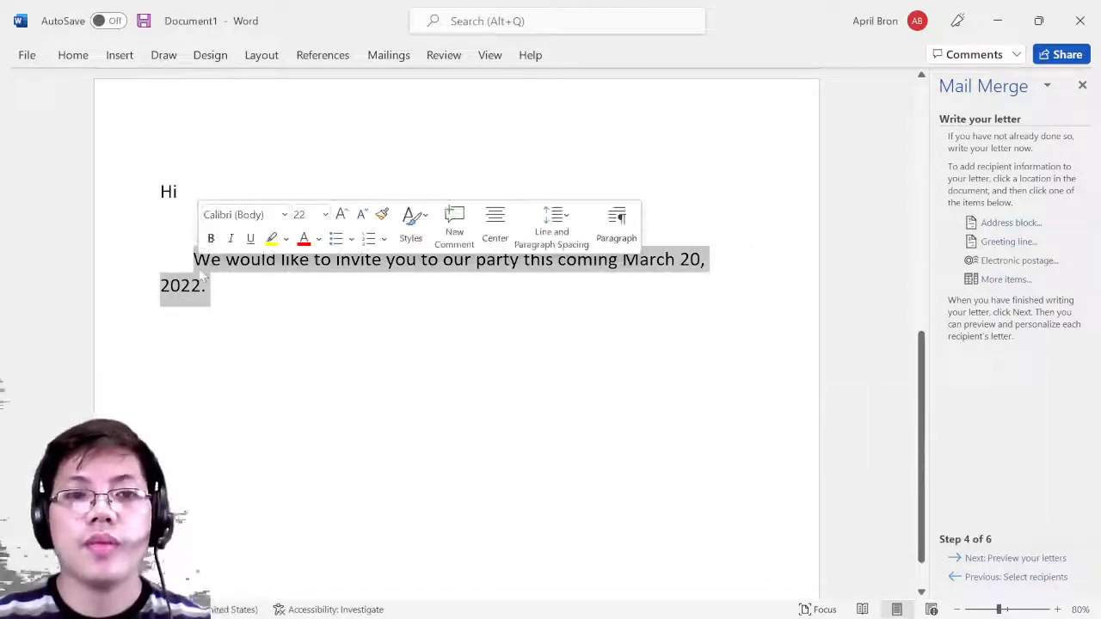
- Replace the selection with 'Thank you so much for reaching our company'
text(We a)
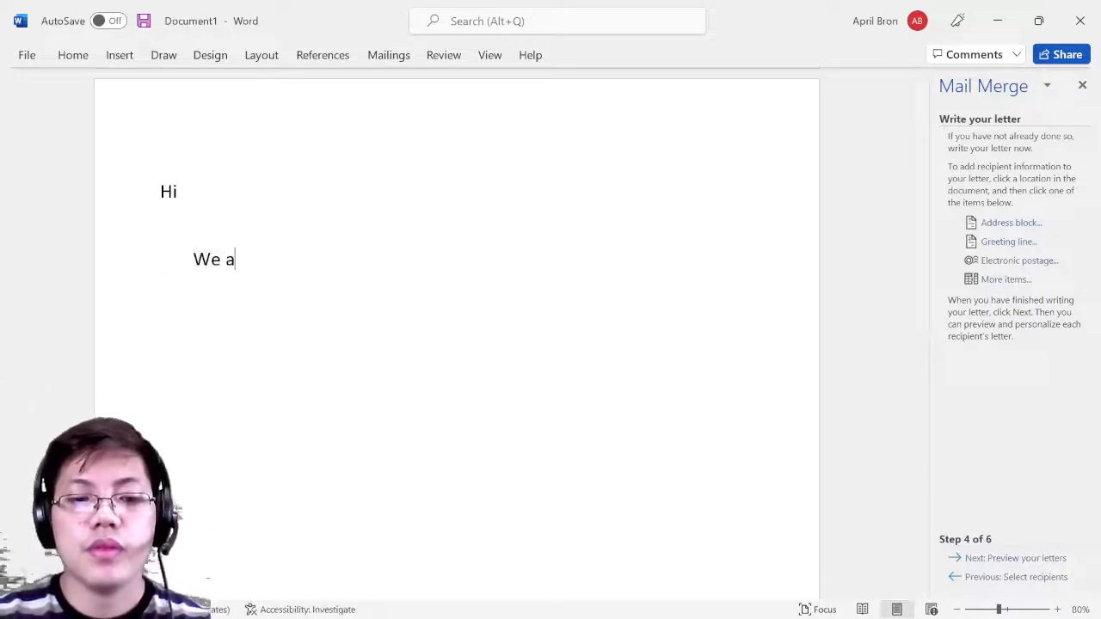
text(re are)
key(BackSpace)
key(BackSpace)
key(BackSpace)
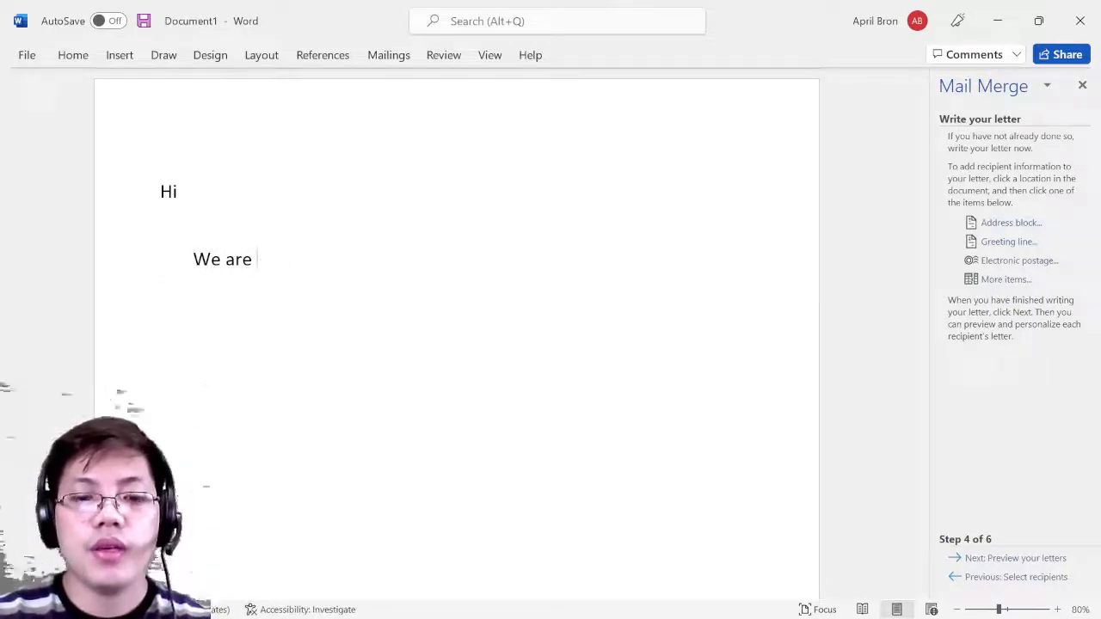
text(happy to)
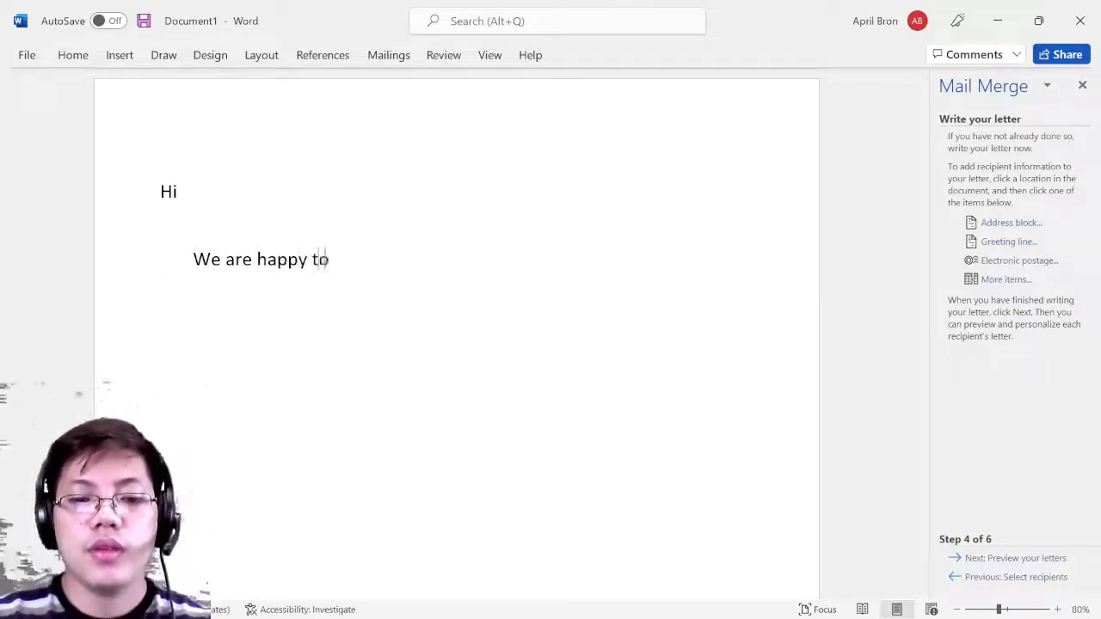
text( hear)
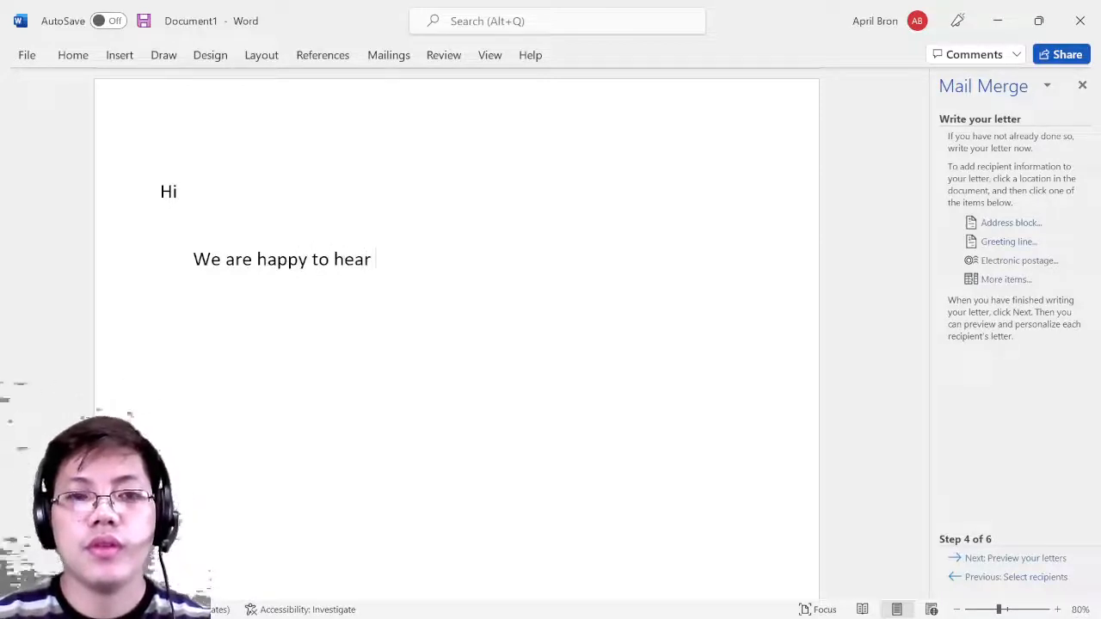
key(BackSpace)
key(BackSpace)
key(BackSpace)
key(BackSpace)
key(BackSpace)
key(BackSpace)
key(BackSpace)
key(BackSpace)
key(BackSpace)
key(BackSpace)
key(BackSpace)
key(BackSpace)
key(BackSpace)
key(BackSpace)
key(BackSpace)
key(BackSpace)
key(BackSpace)
key(BackSpace)
key(BackSpace)
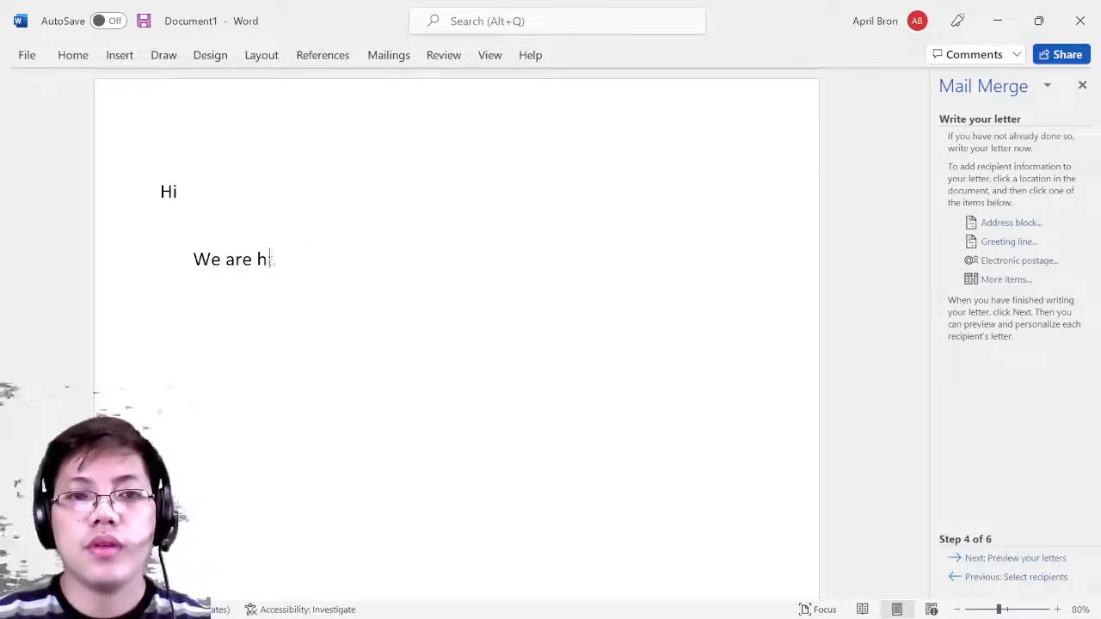
text(Thank)
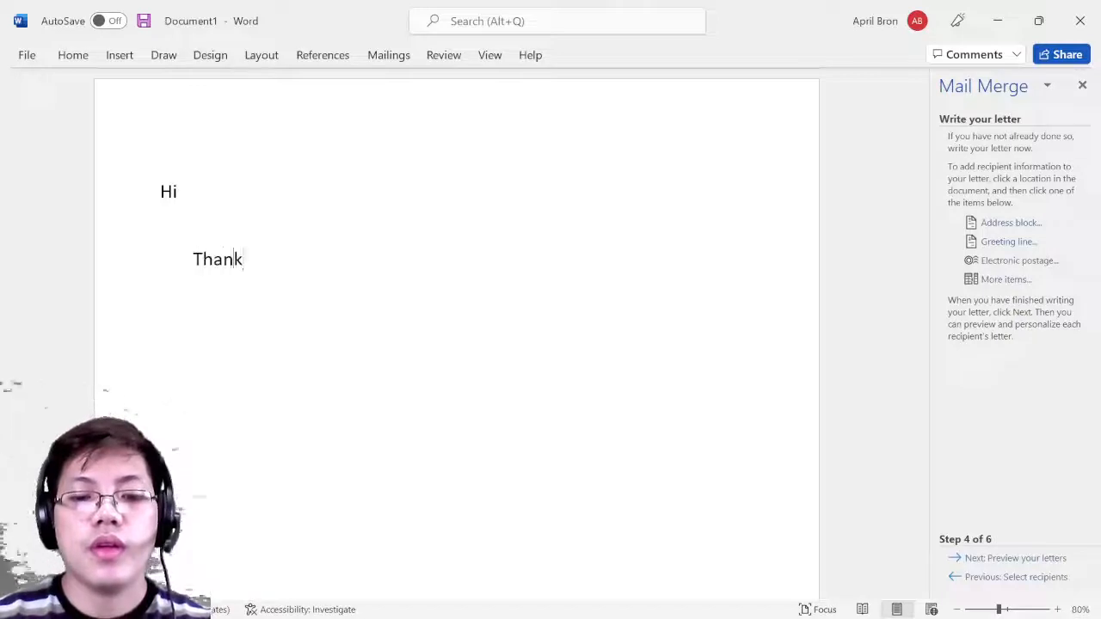
text( you somuch)
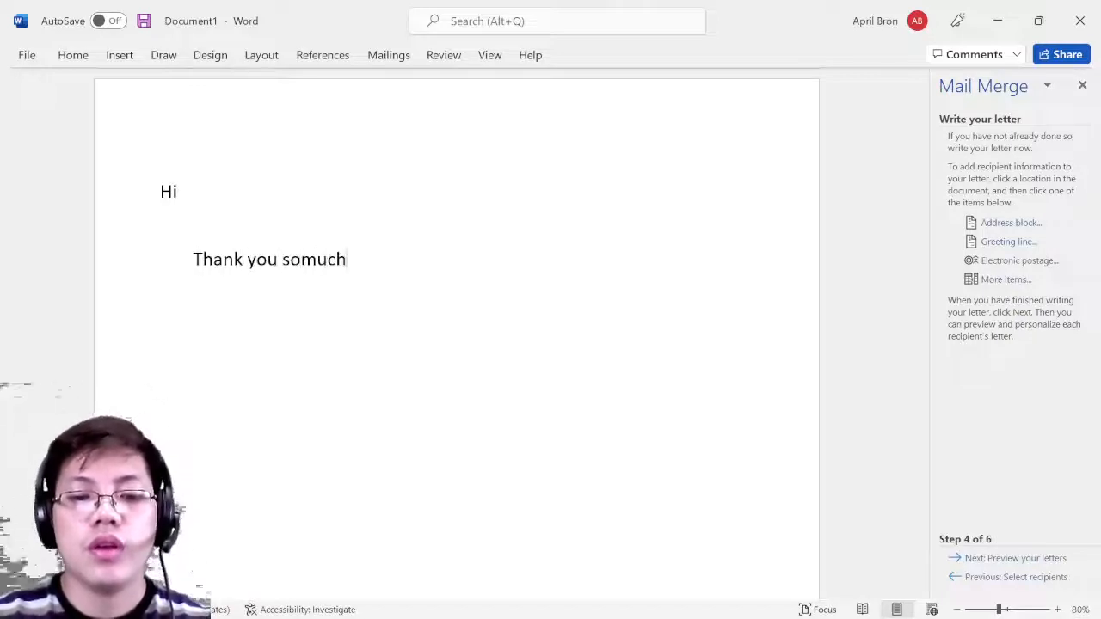
text( for reach)
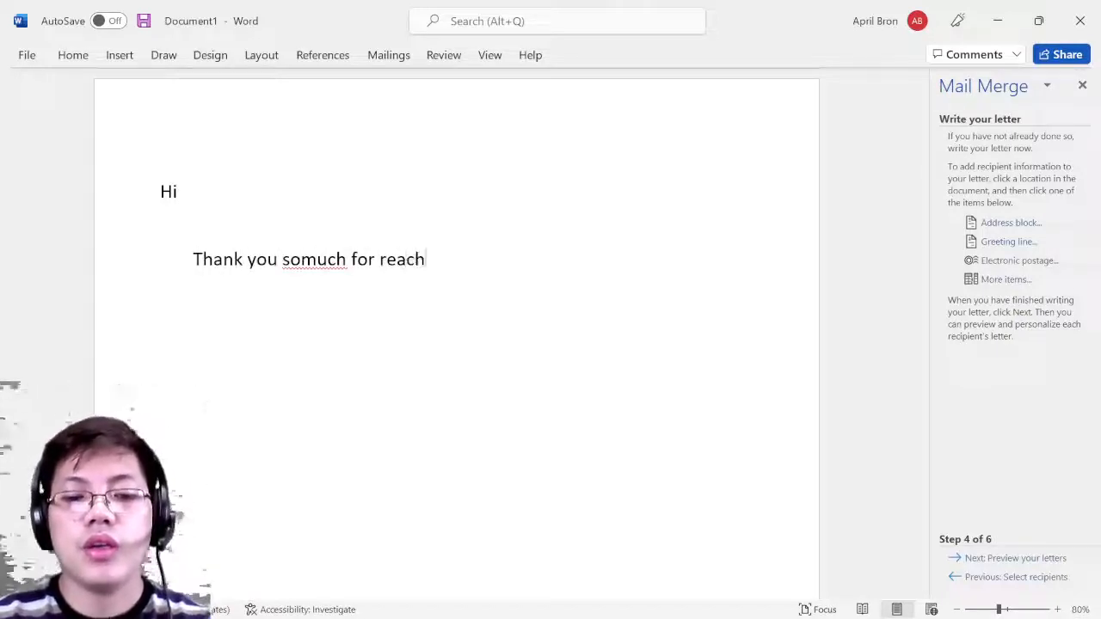
text(ing our co)
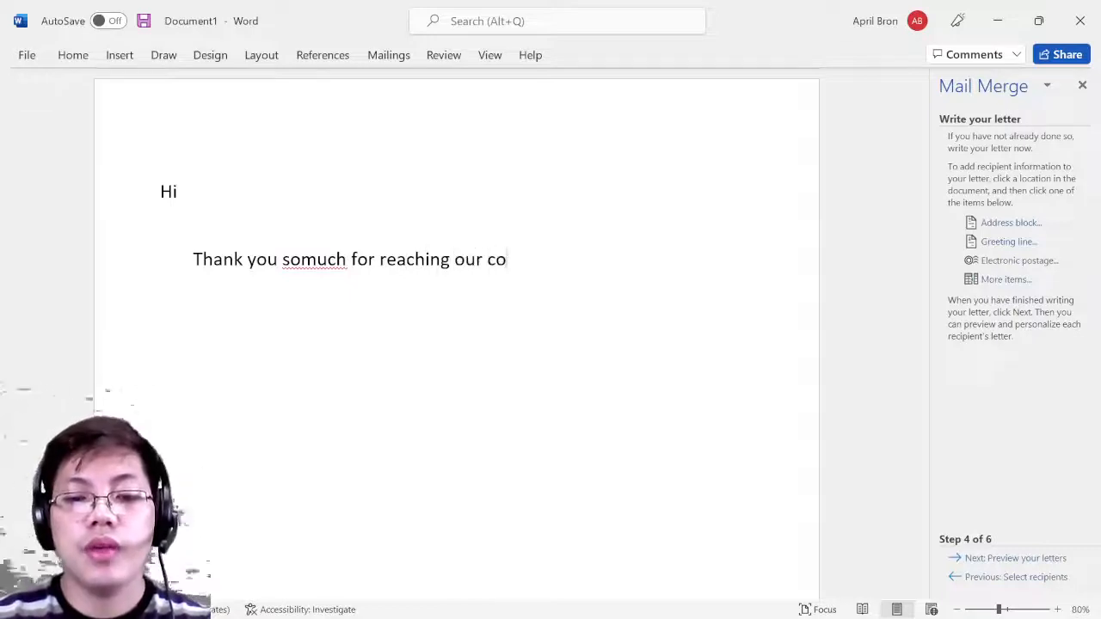
key(BackSpace)
text(am)
text(ompany)
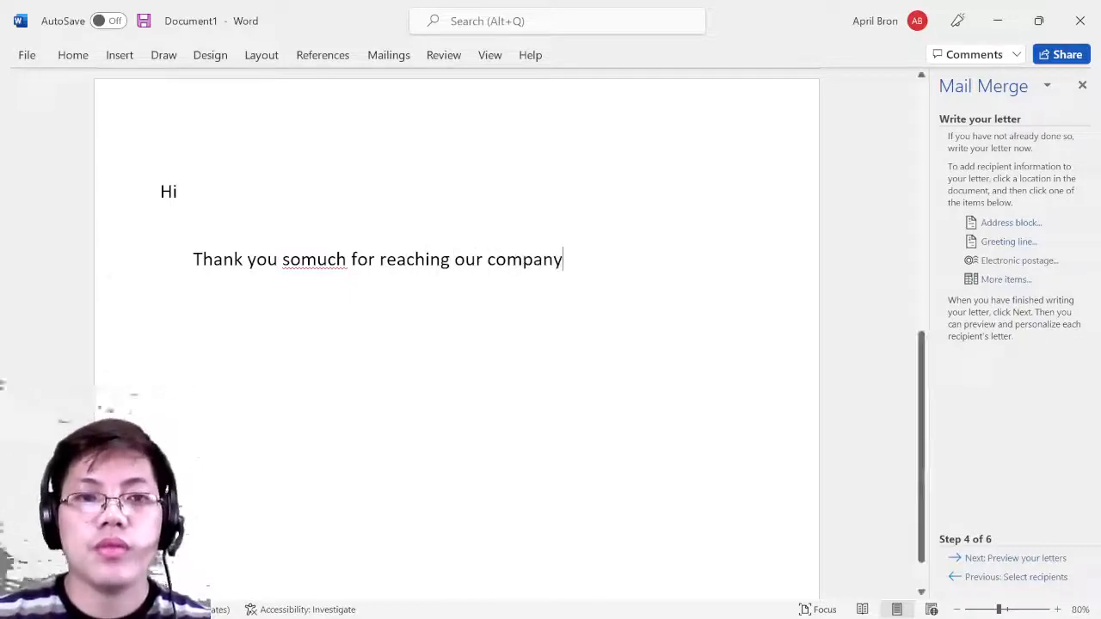
- Continue with 'about the item your have received. We look forward serving you more'
click(304, 259)
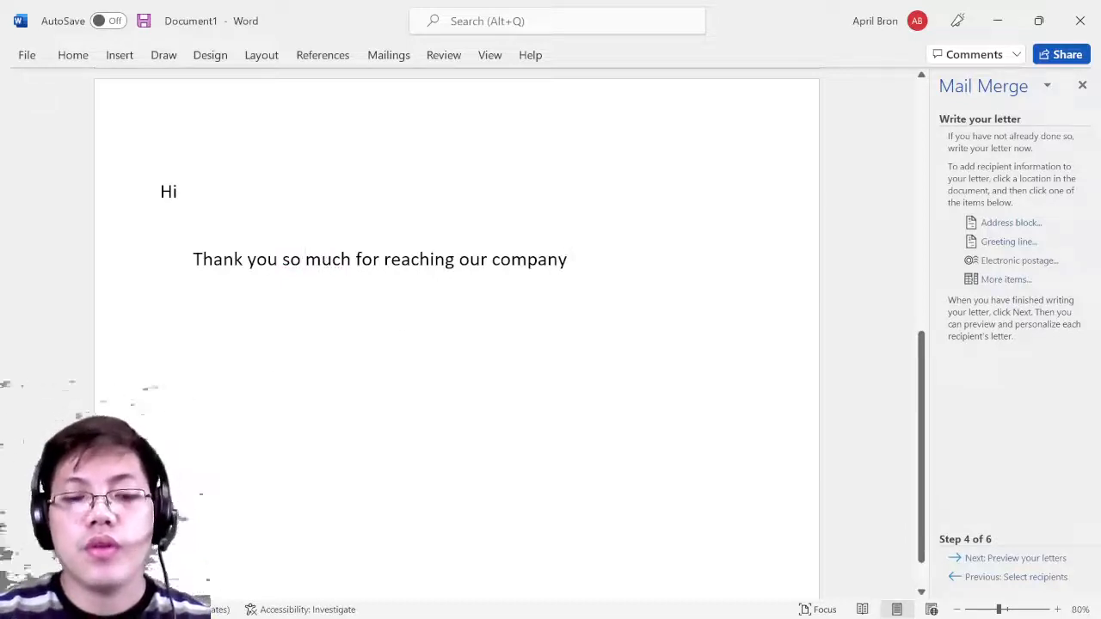
text(about)
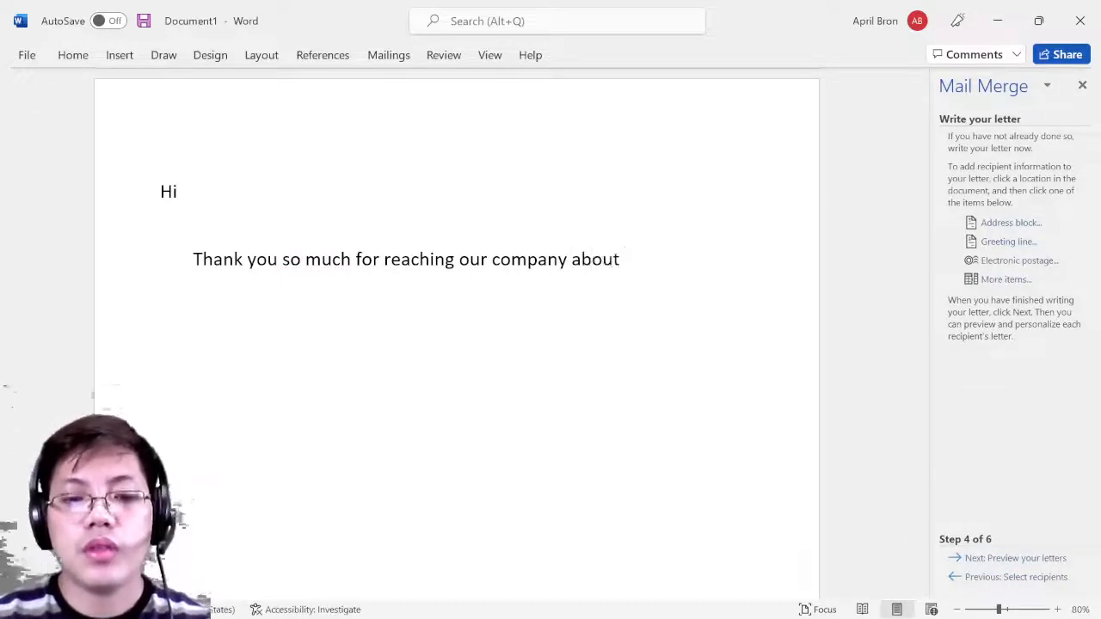
text( the item your )
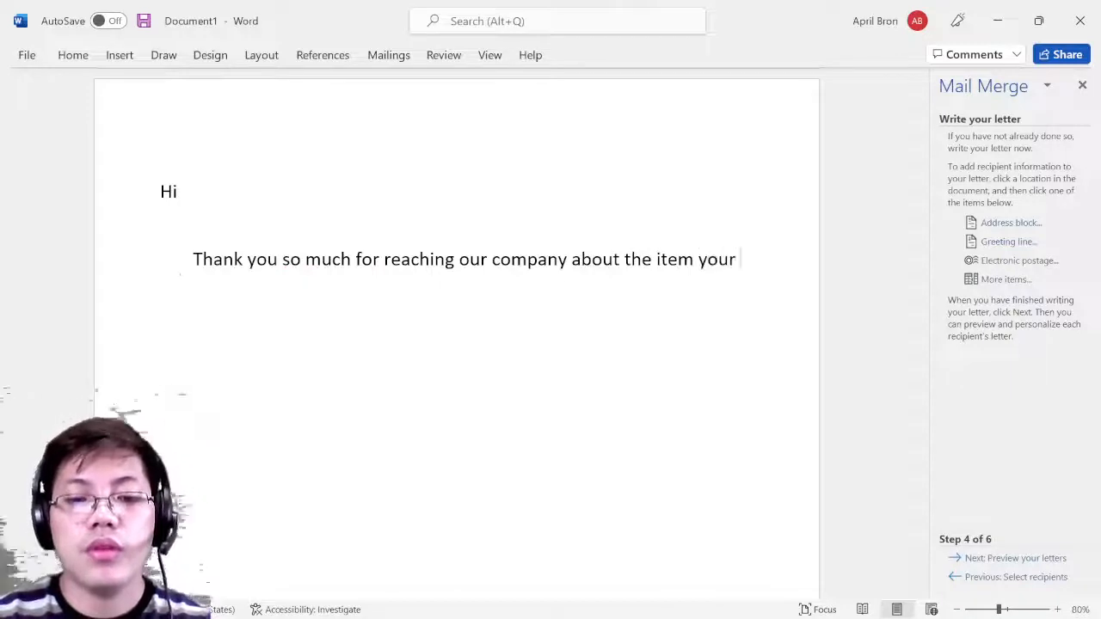
text(have received)
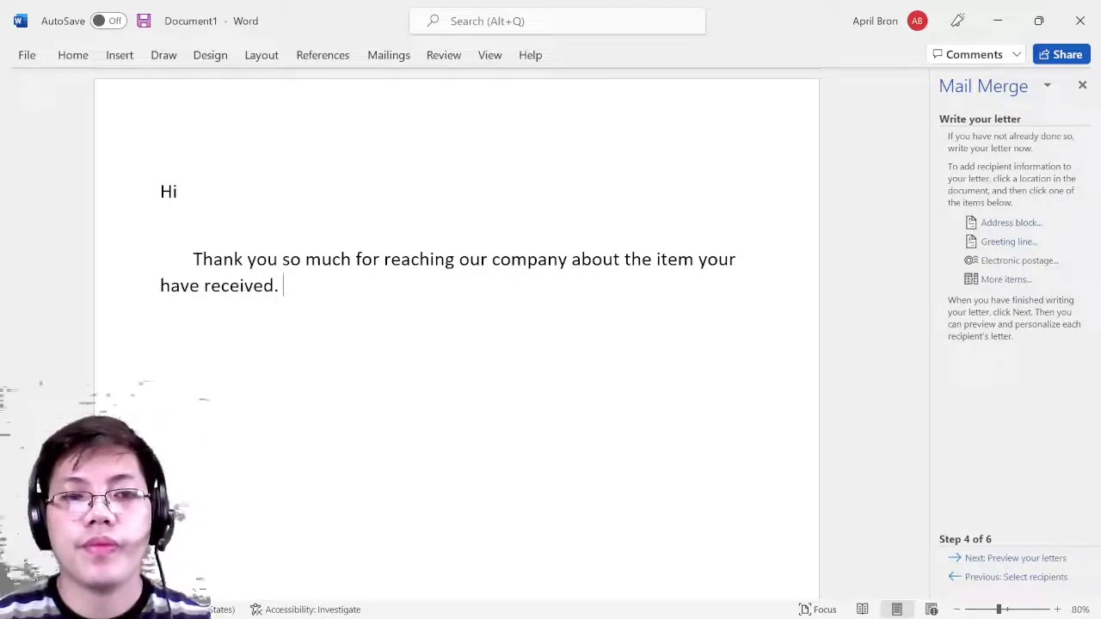
text(. W)
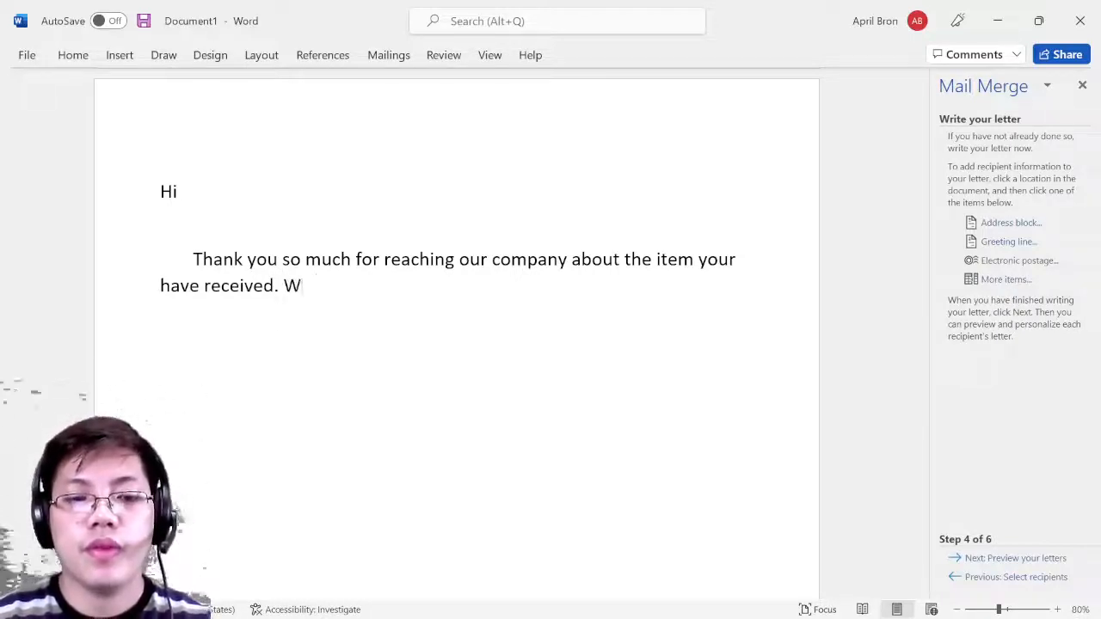
text(e look forw)
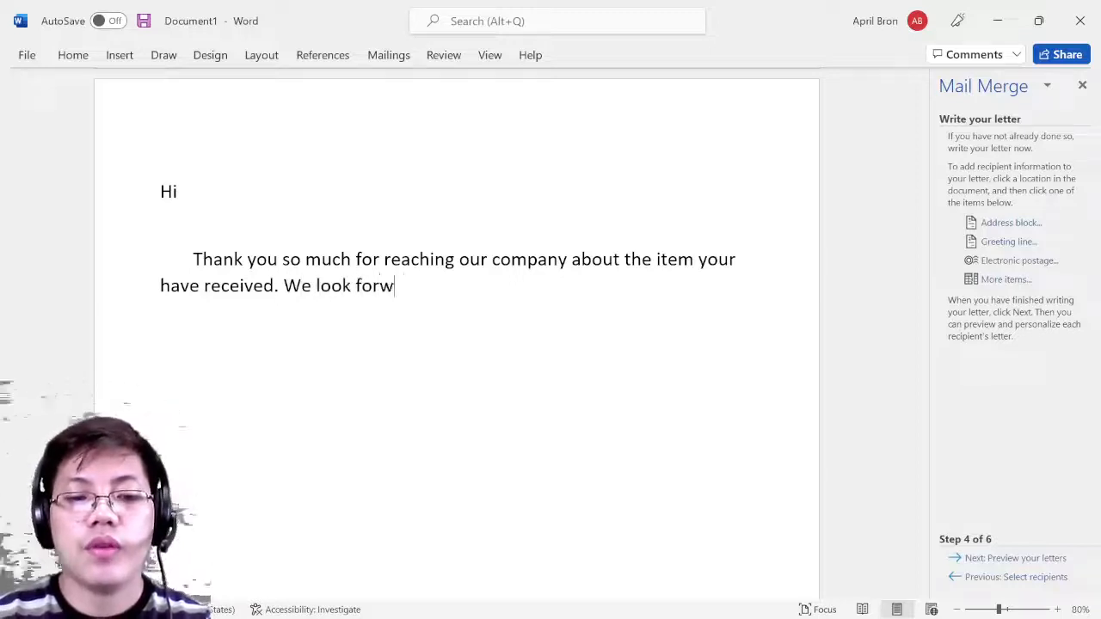
text(ard working)
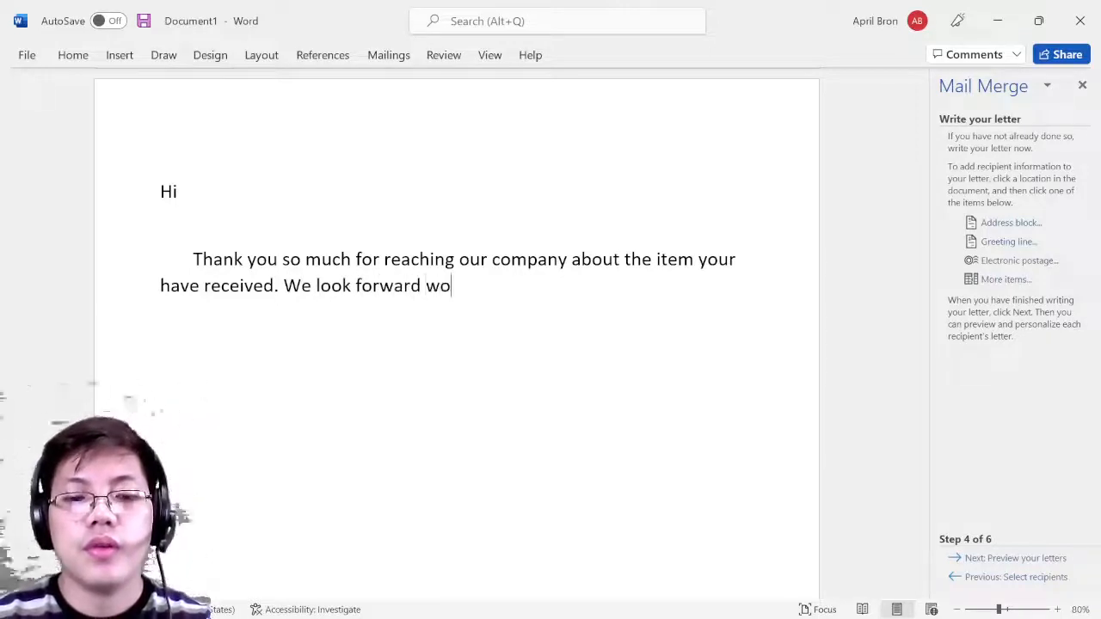
key(BackSpace)
key(BackSpace)
key(BackSpace)
key(BackSpace)
key(BackSpace)
key(BackSpace)
key(BackSpace)
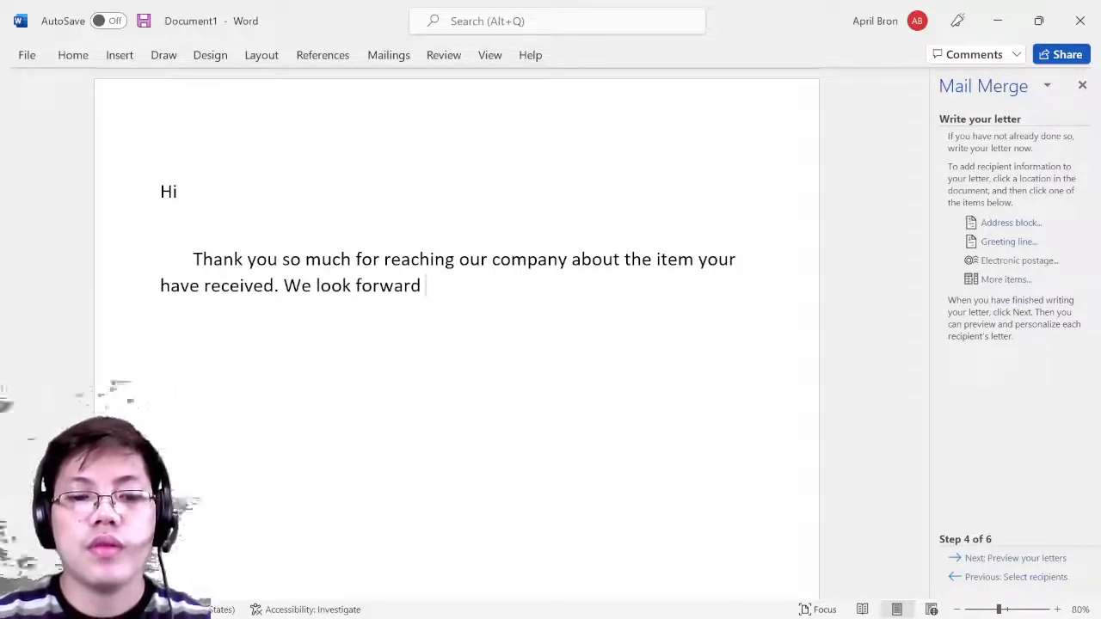
text(w)
key(BackSpace)
text(serving you)
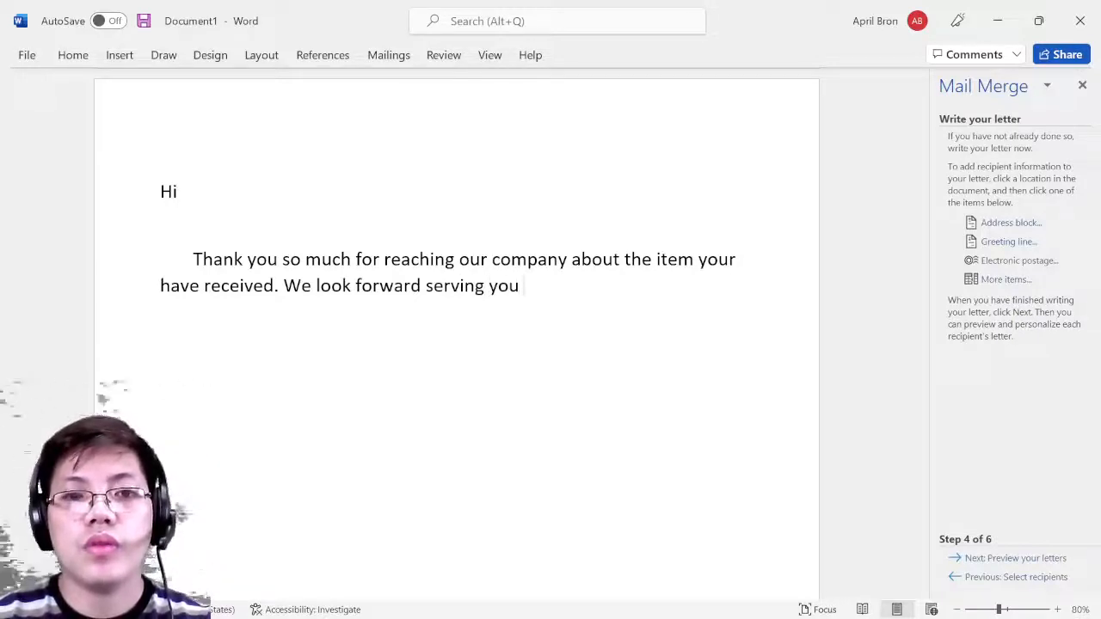
text( more)
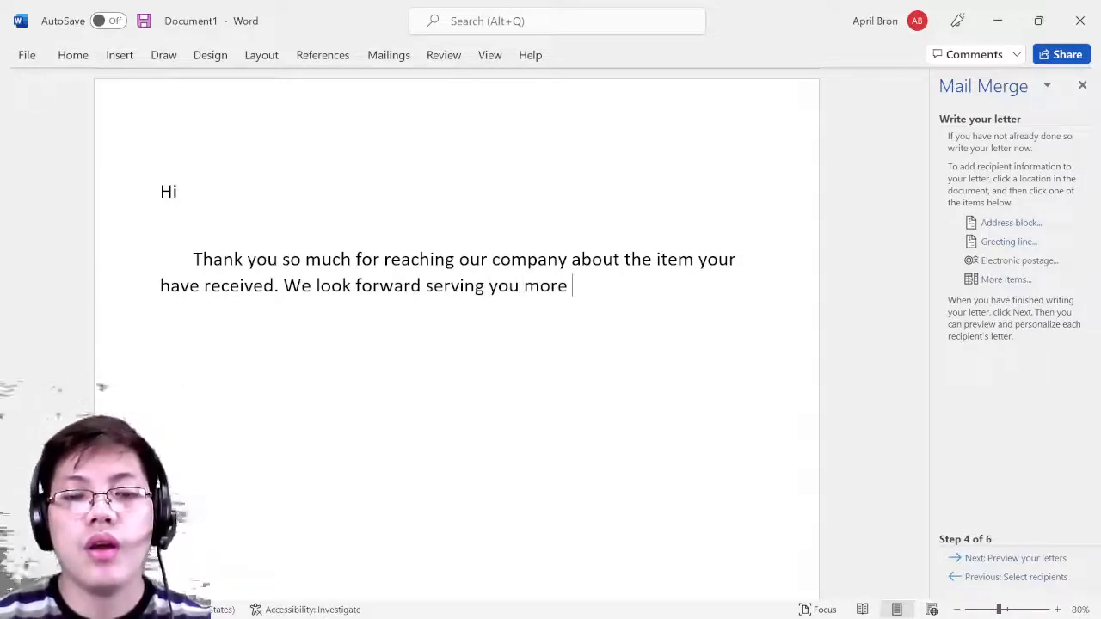
text(/)
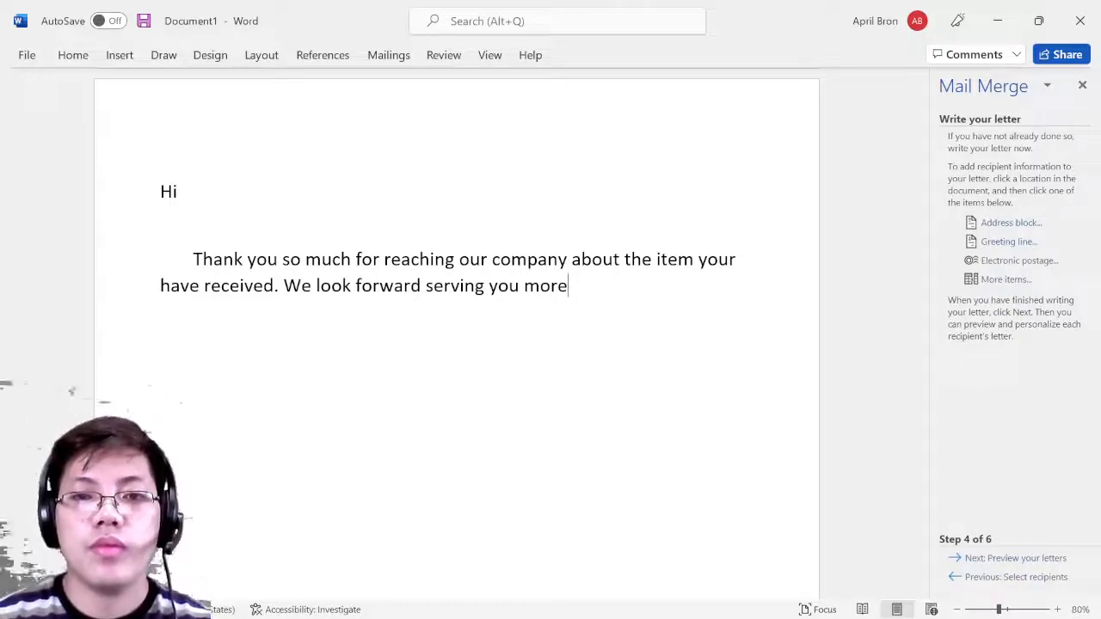
text( T)
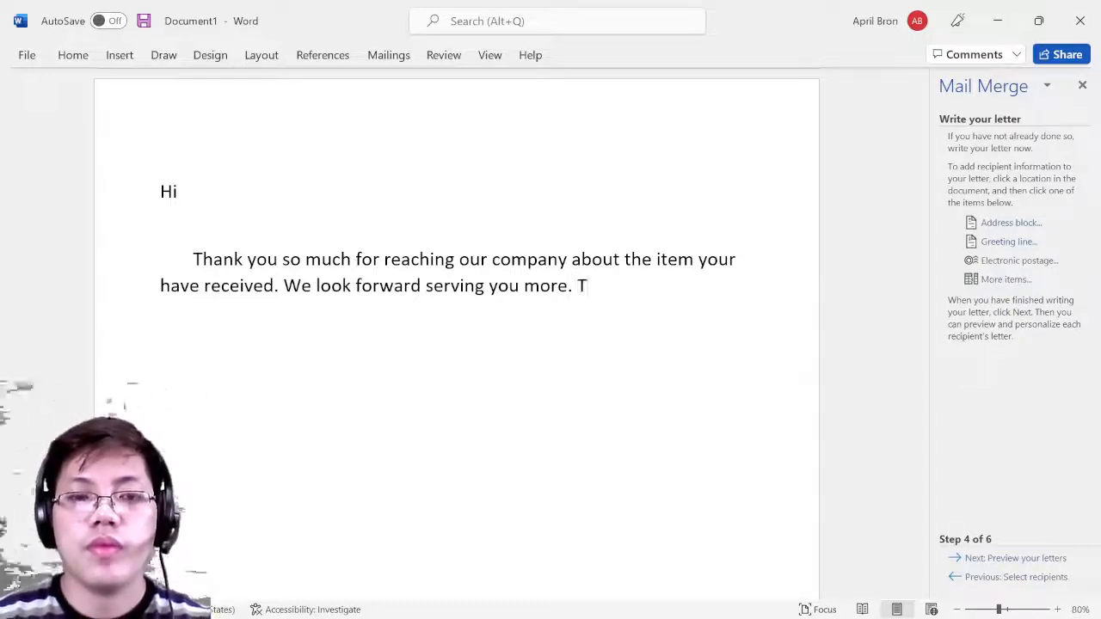
text(hank)
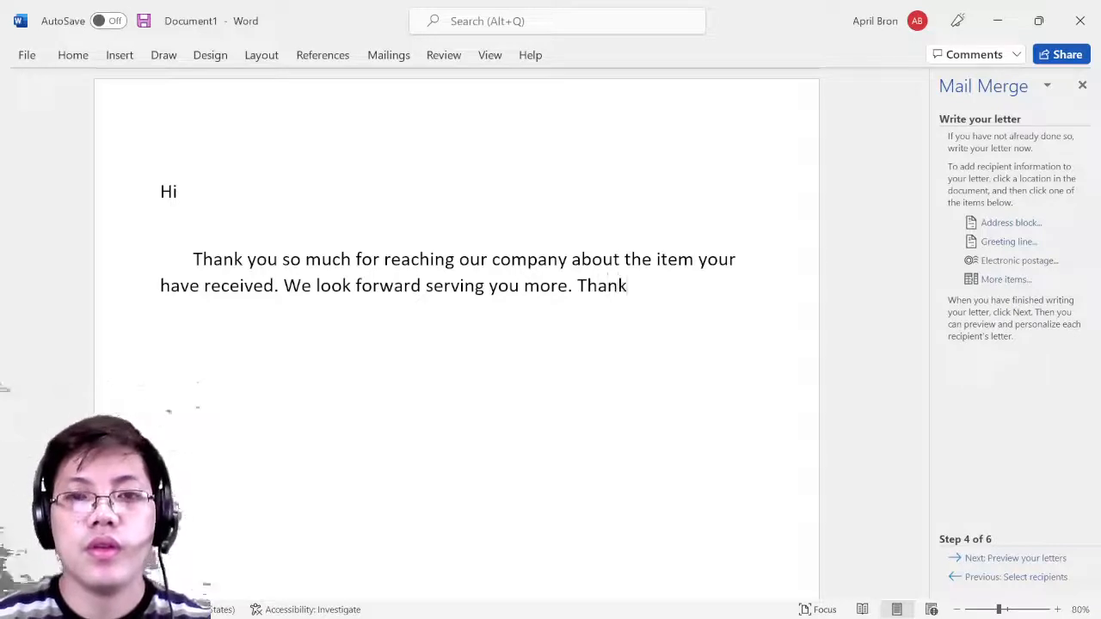
- Remove the unfinished 'Thank' and start a new line 'I hope you have a'
key(BackSpace)
key(BackSpace)
key(BackSpace)
key(BackSpace)
key(BackSpace)
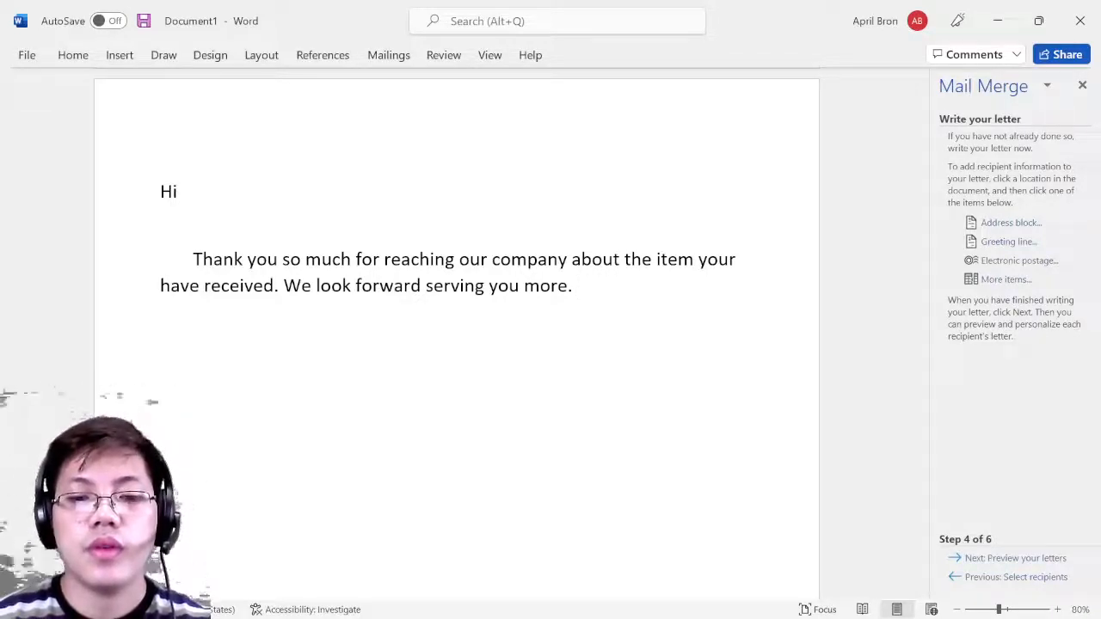
text(I hope)
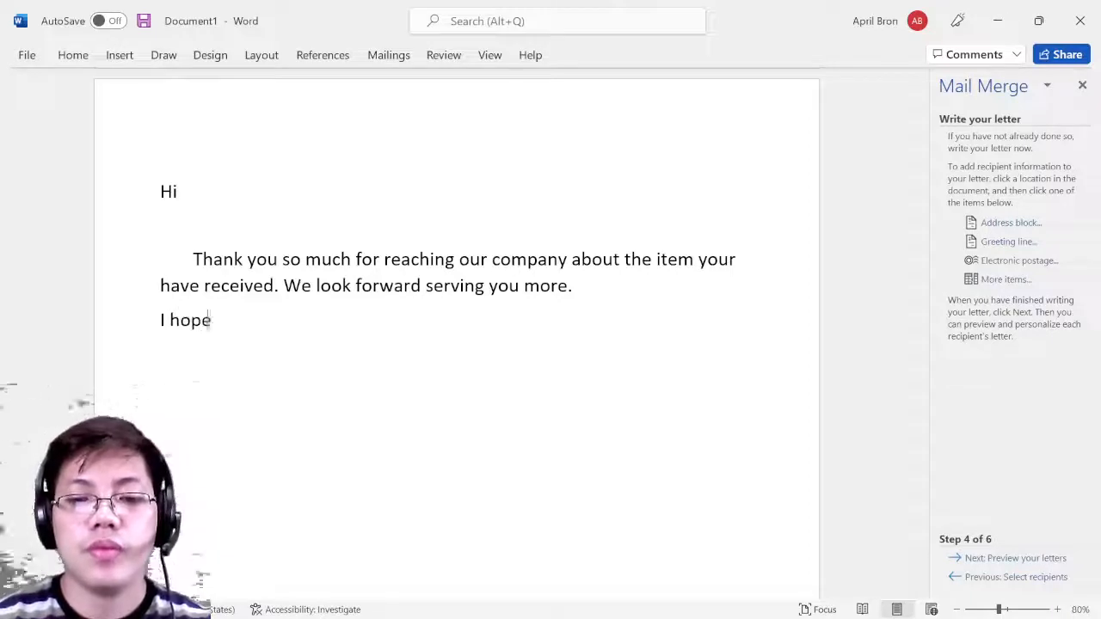
text( you have a)
- Replace the 'I hope' line with a 'Yours truly,' closing and the sender's name in capitals
key(BackSpace)
key(BackSpace)
key(BackSpace)
key(BackSpace)
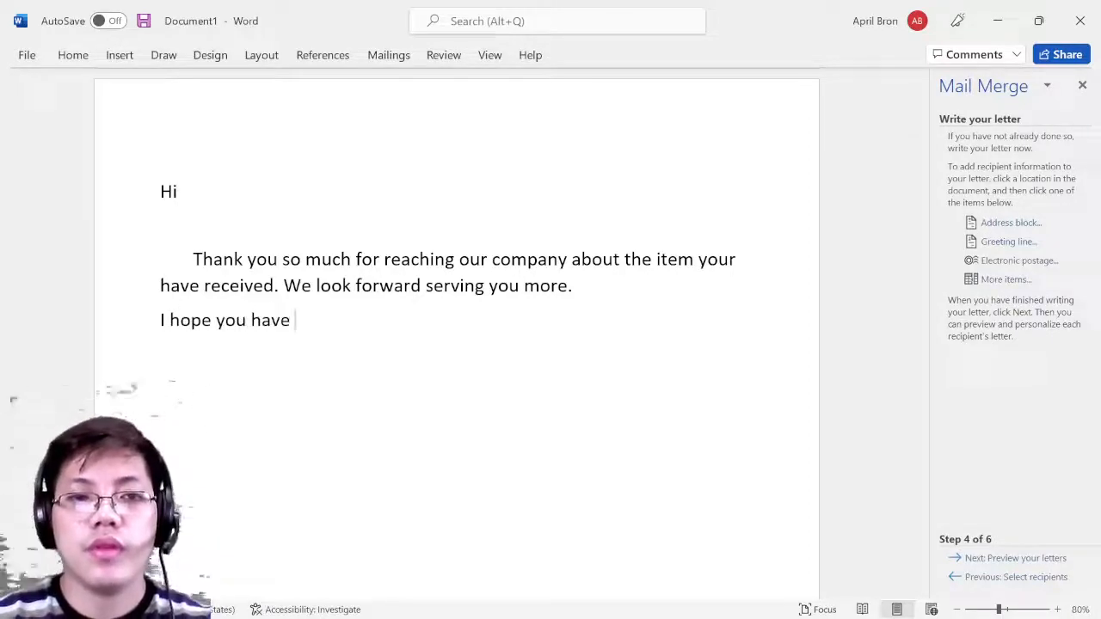
key(BackSpace)
key(BackSpace)
key(BackSpace)
key(BackSpace)
key(BackSpace)
key(BackSpace)
key(BackSpace)
key(BackSpace)
key(BackSpace)
key(BackSpace)
key(BackSpace)
key(BackSpace)
key(BackSpace)
text(Ha)
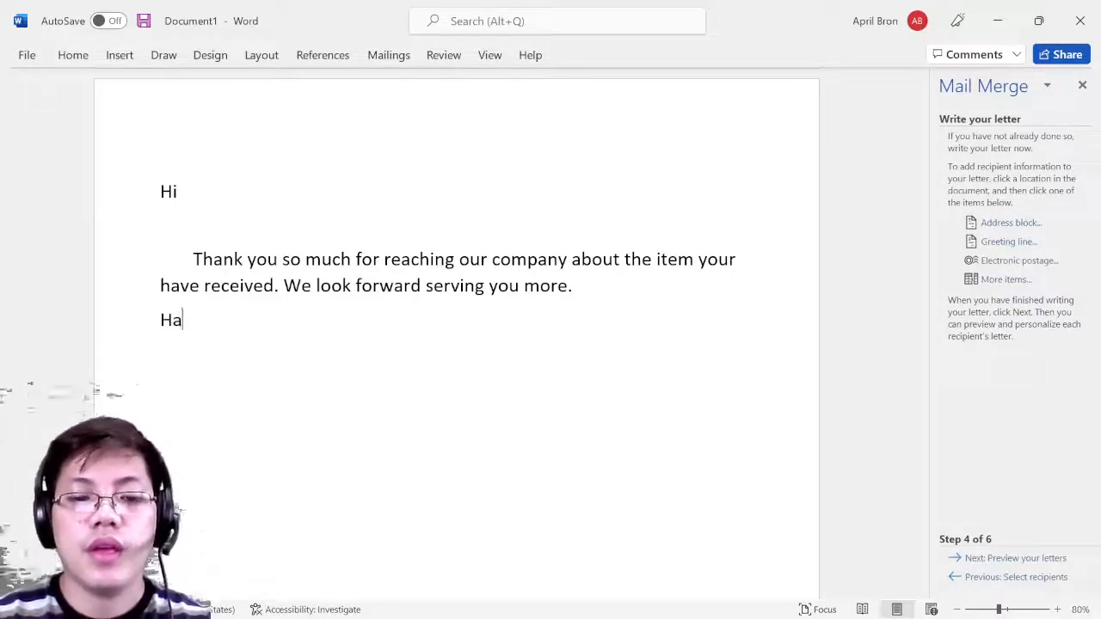
text(ve a g)
key(BackSpace)
key(BackSpace)
key(BackSpace)
key(BackSpace)
key(BackSpace)
key(BackSpace)
key(BackSpace)
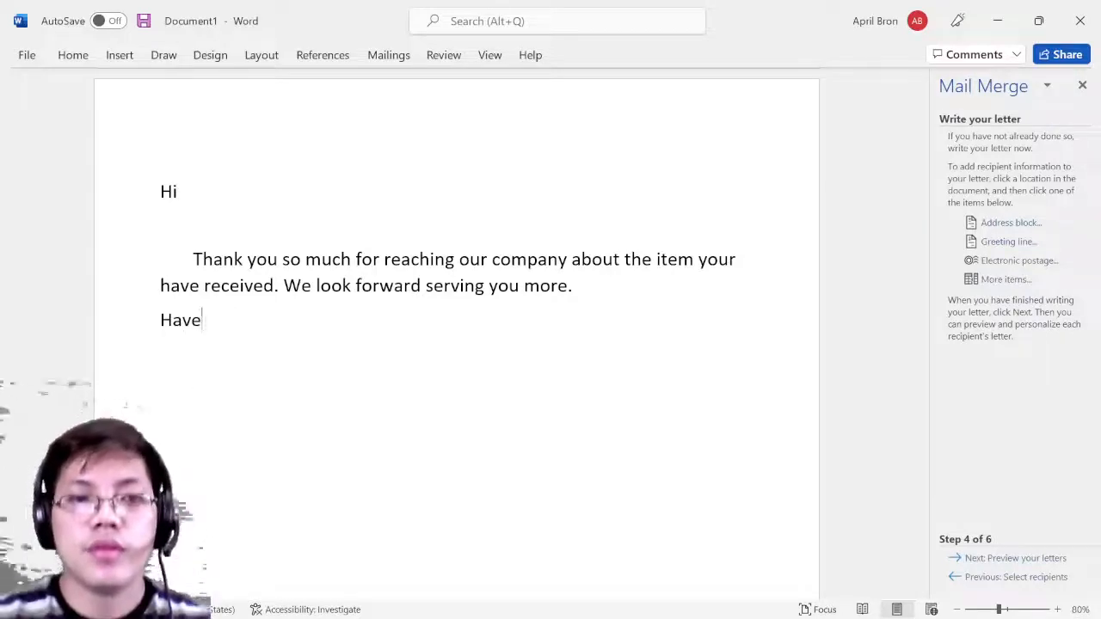
key(BackSpace)
text(Y)
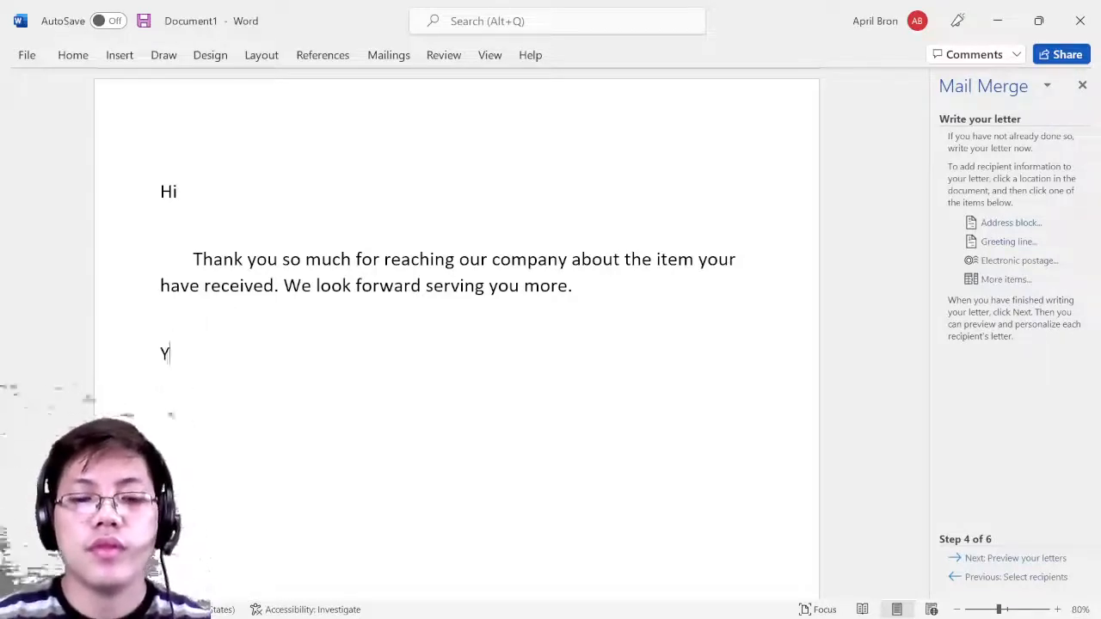
text(ours tru)
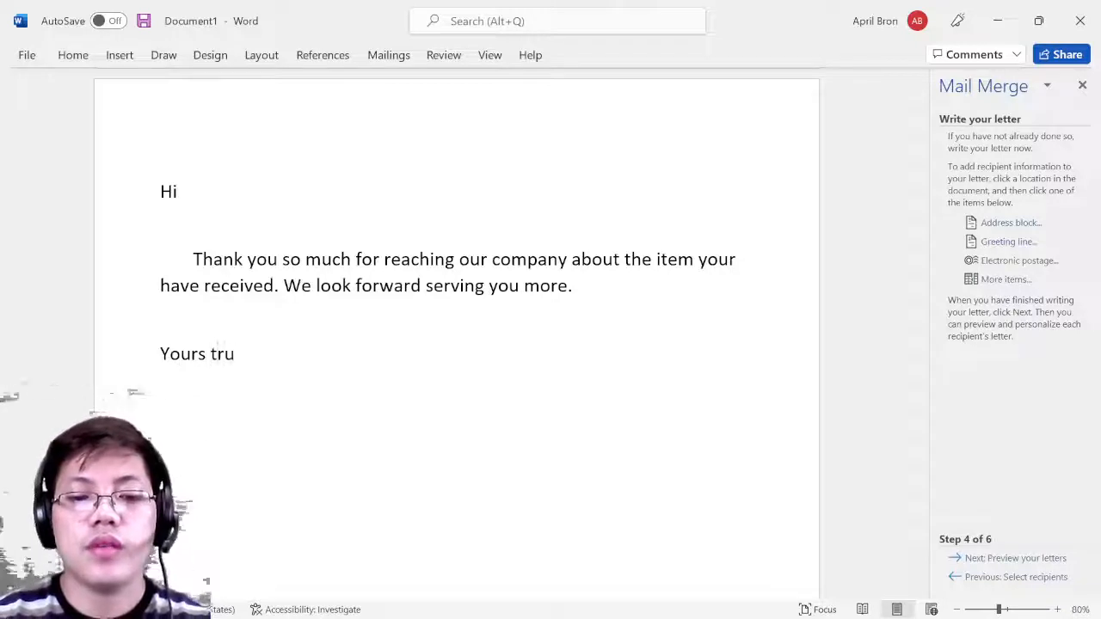
text(lly, )
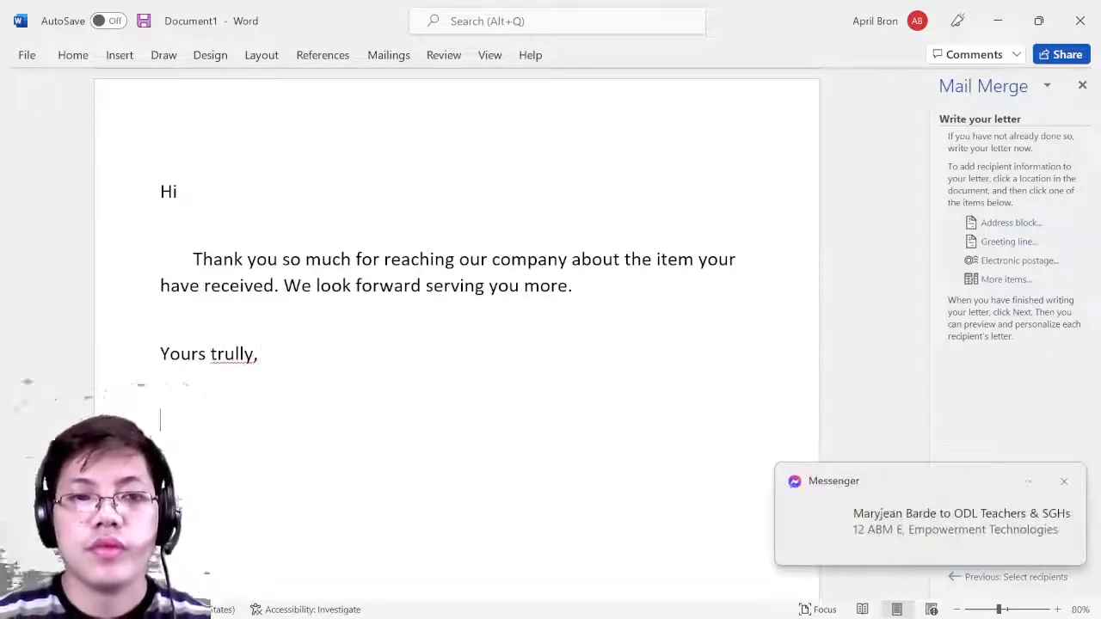
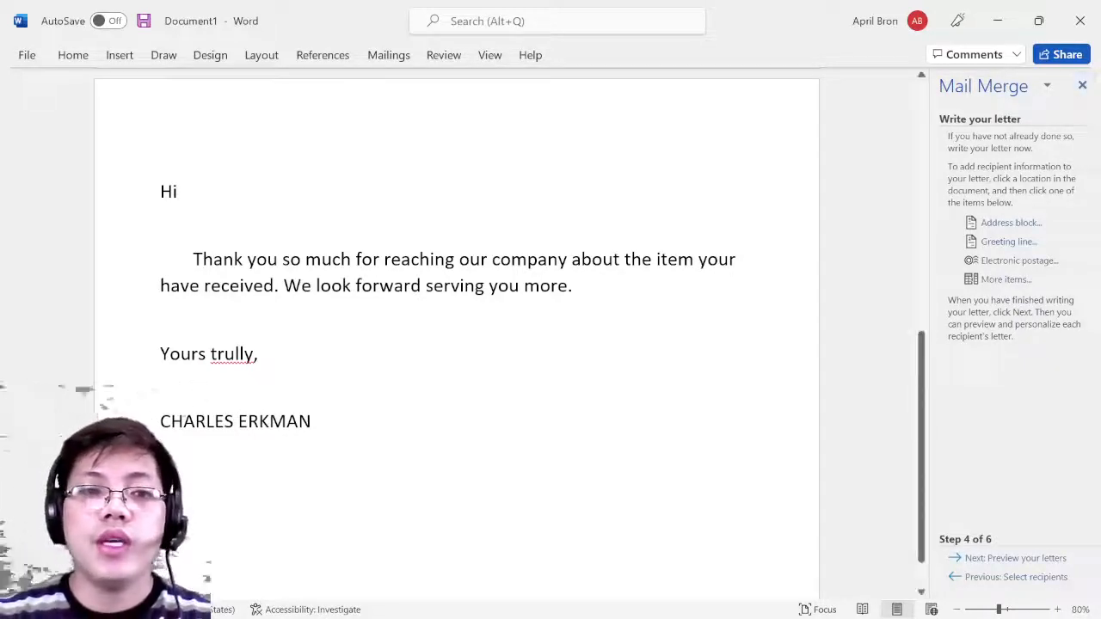
- Correct 'trully' to 'truly' and dismiss the chat notification
click(244, 354)
key(BackSpace)
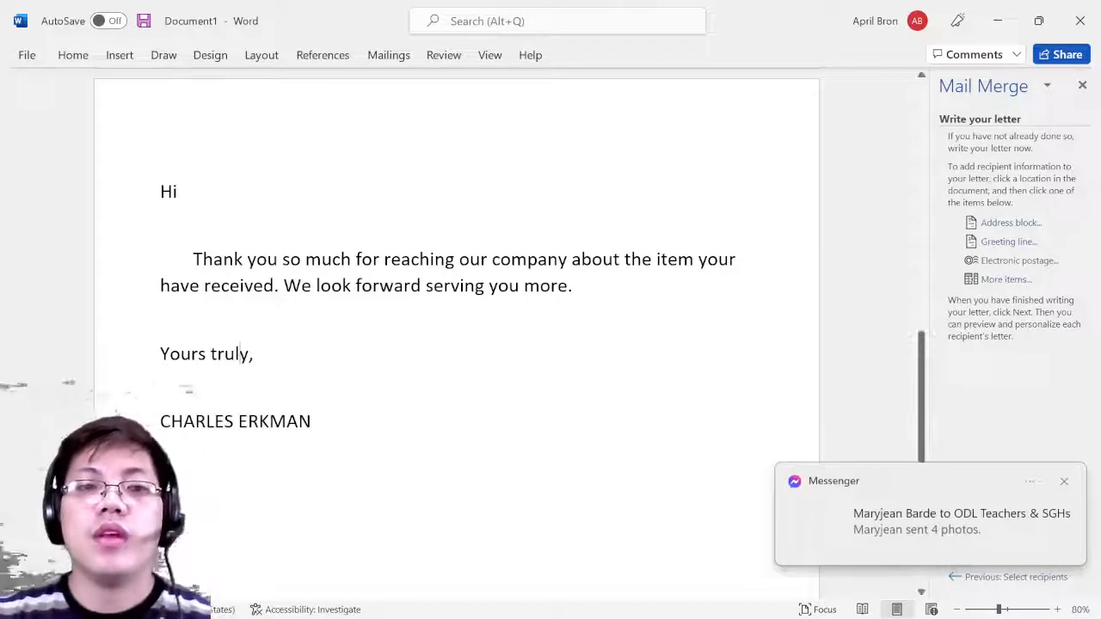
click(469, 399)
click(1063, 484)
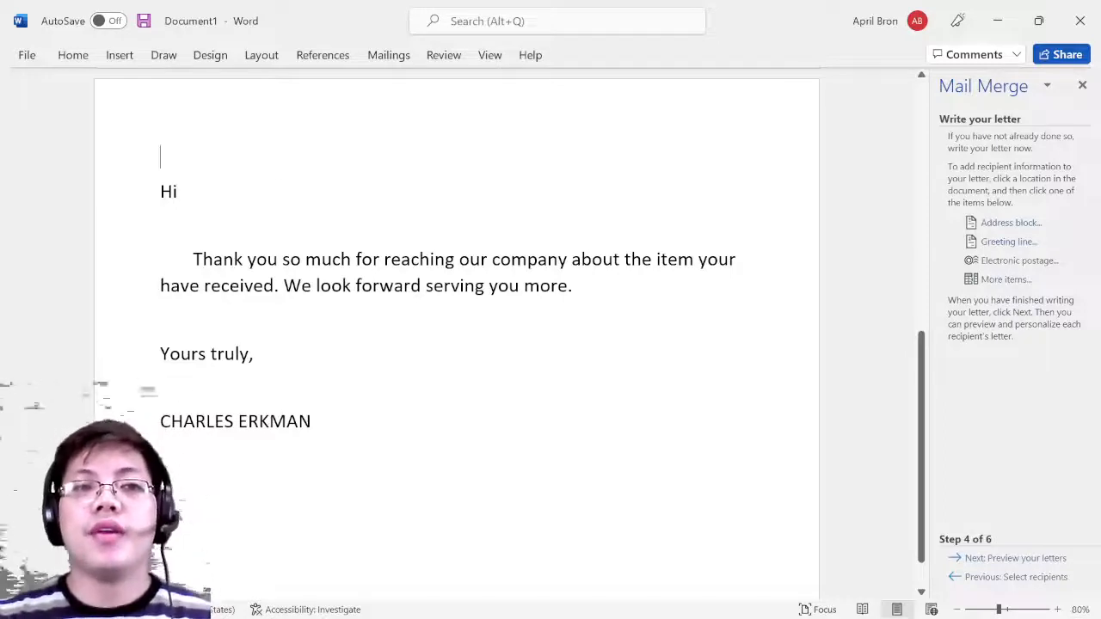
- After 'Hi', insert an «AddressBlock» field using the first-name-only 'Josh' format
click(289, 188)
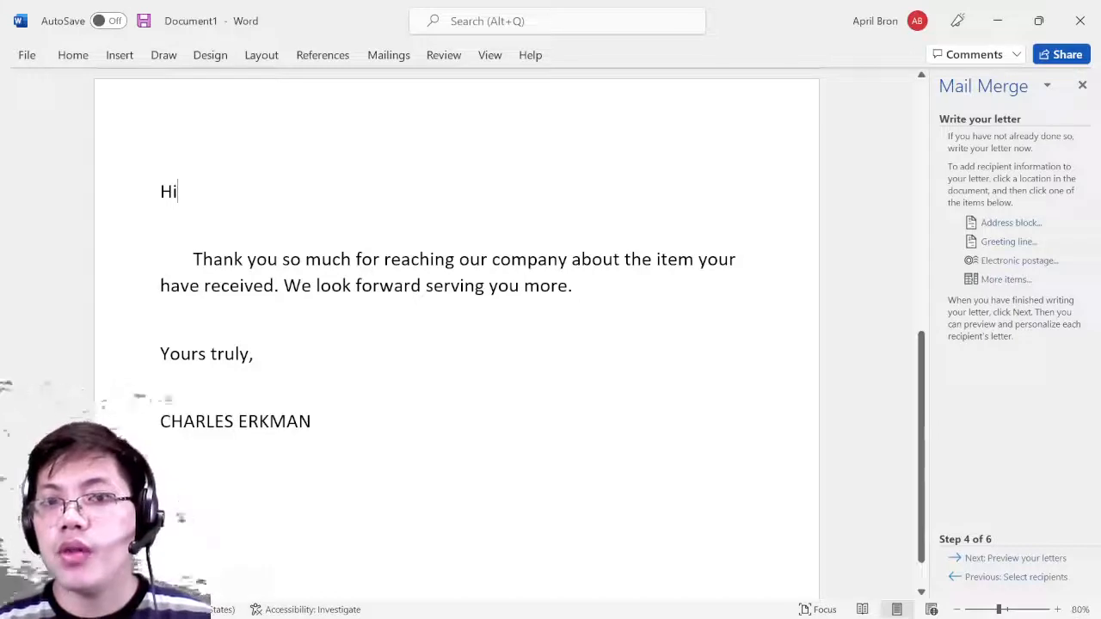
click(1001, 225)
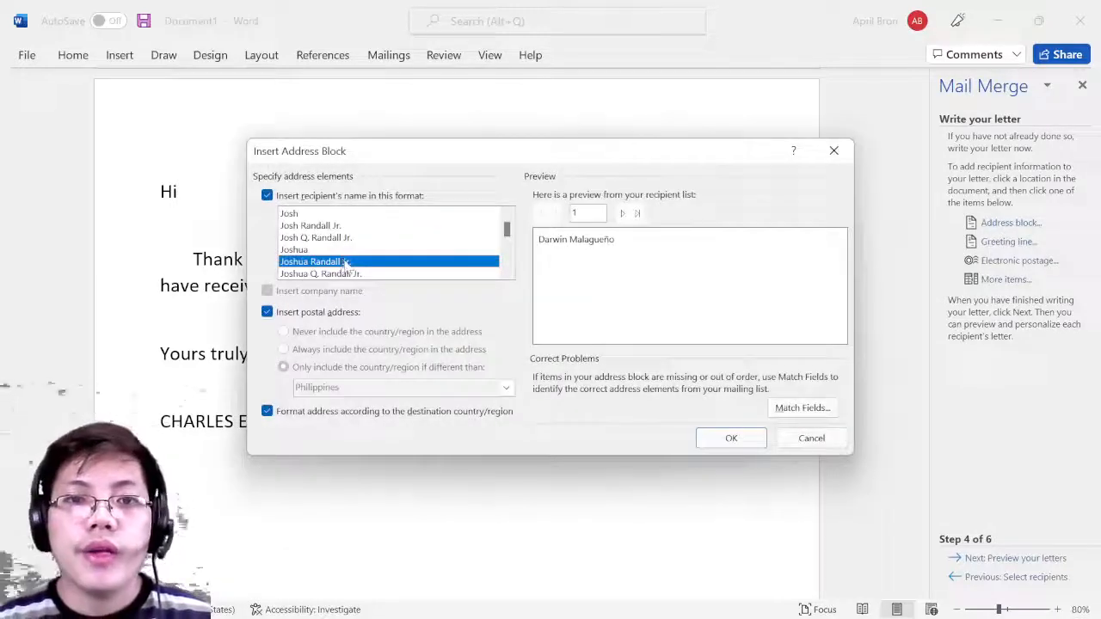
click(323, 216)
click(327, 225)
click(326, 215)
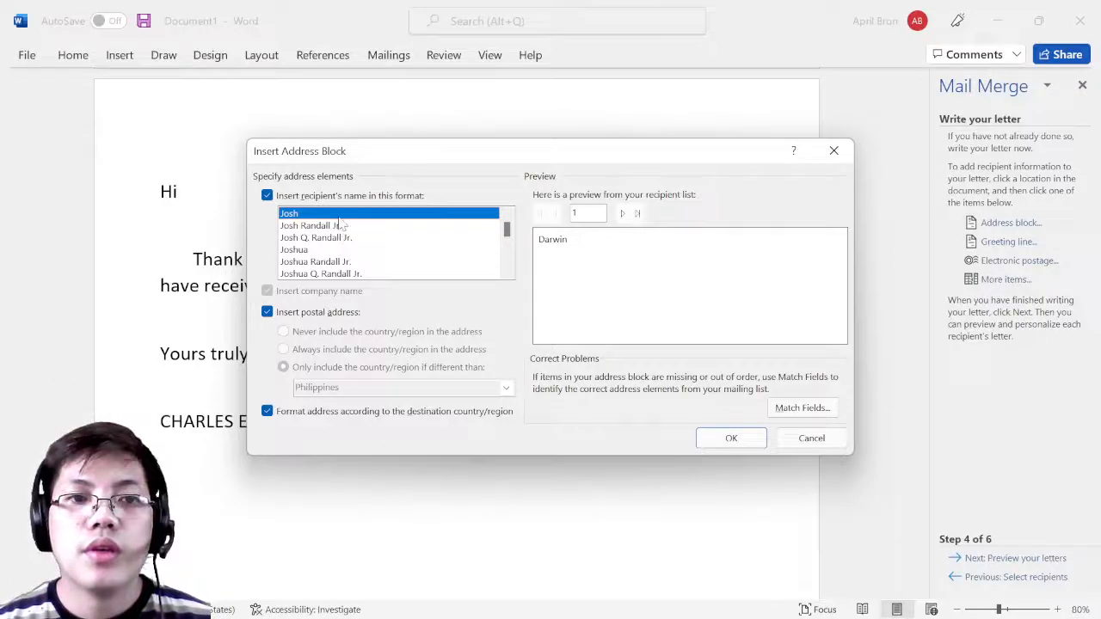
click(731, 440)
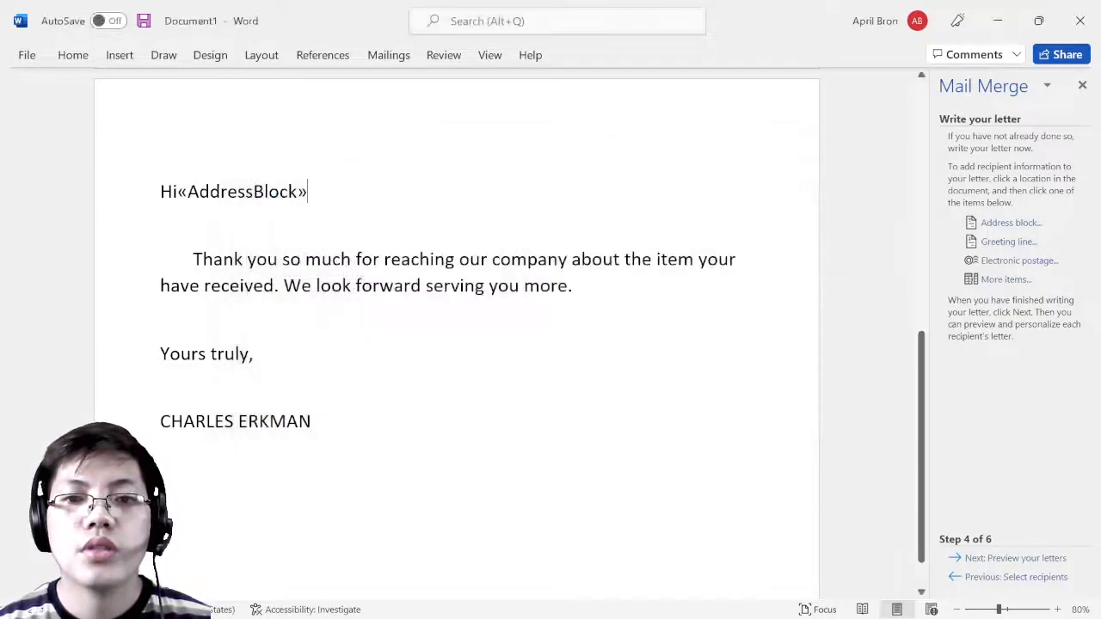
click(997, 21)
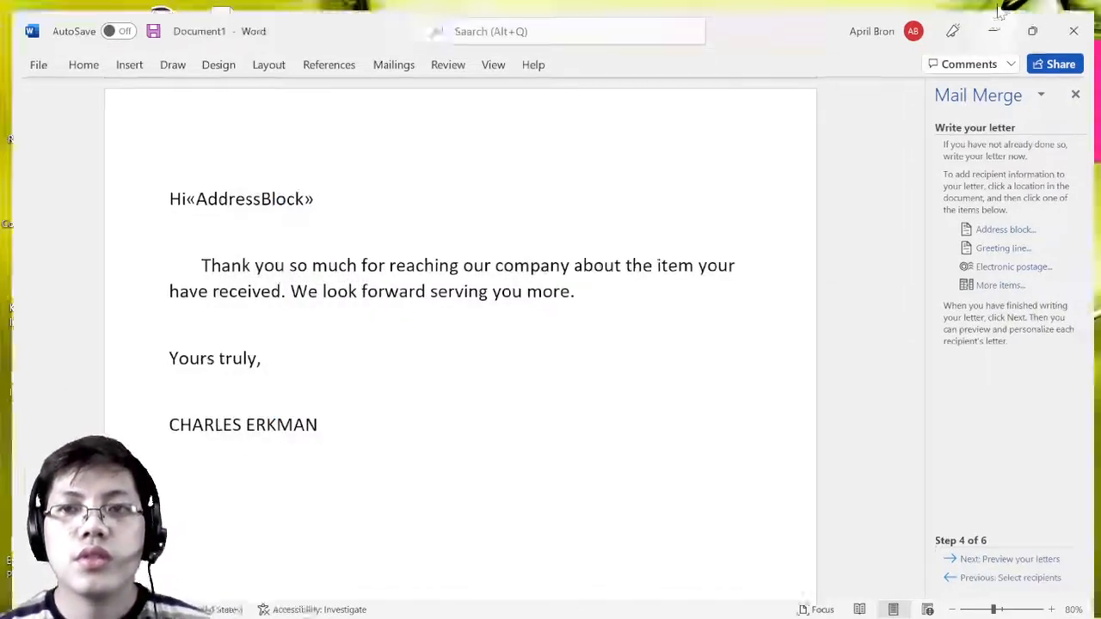
click(739, 599)
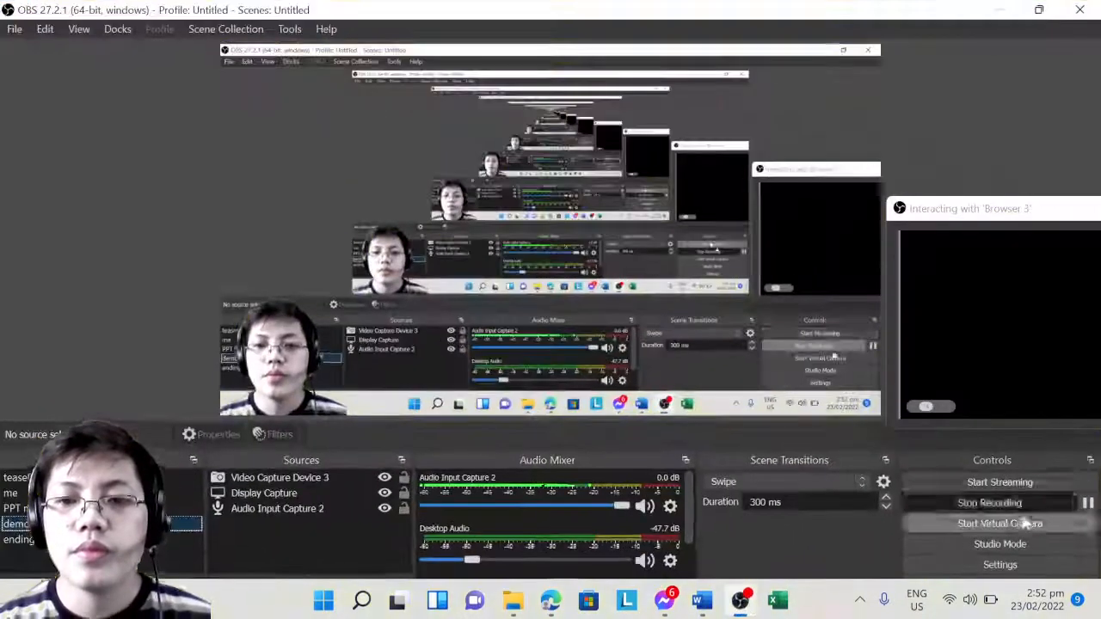
click(1088, 503)
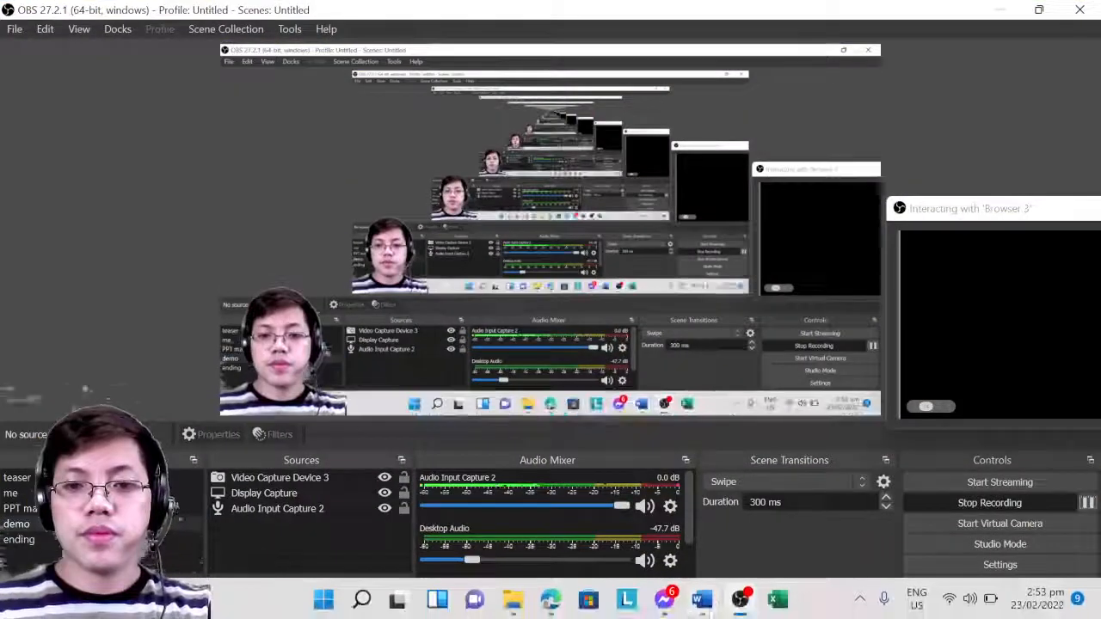
click(707, 604)
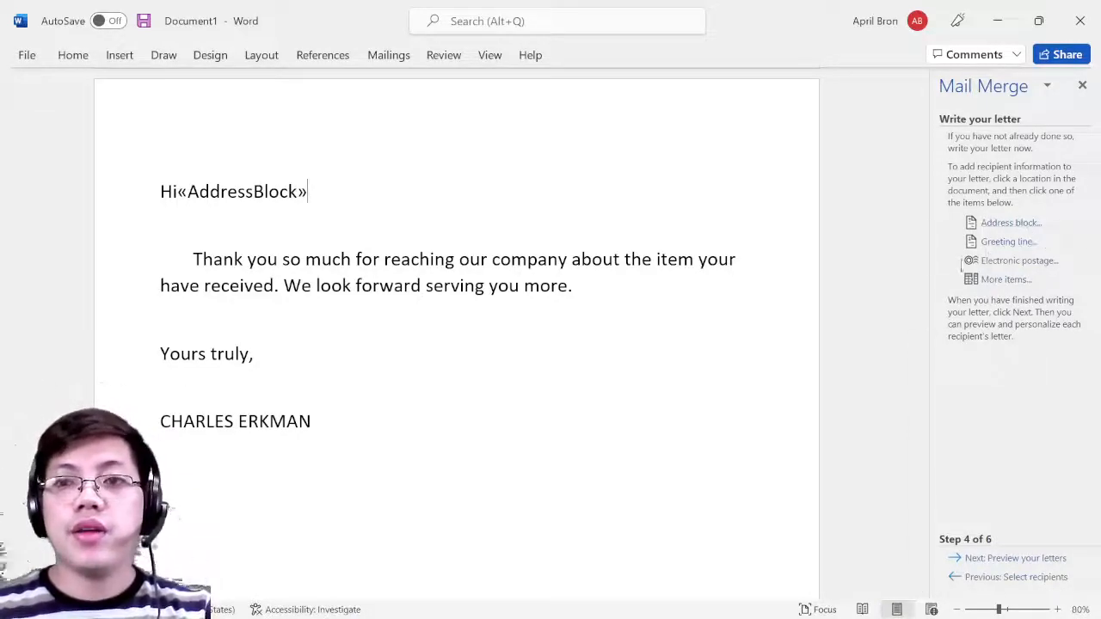
- Insert another first-name-only address block, then delete the duplicate field
click(1008, 223)
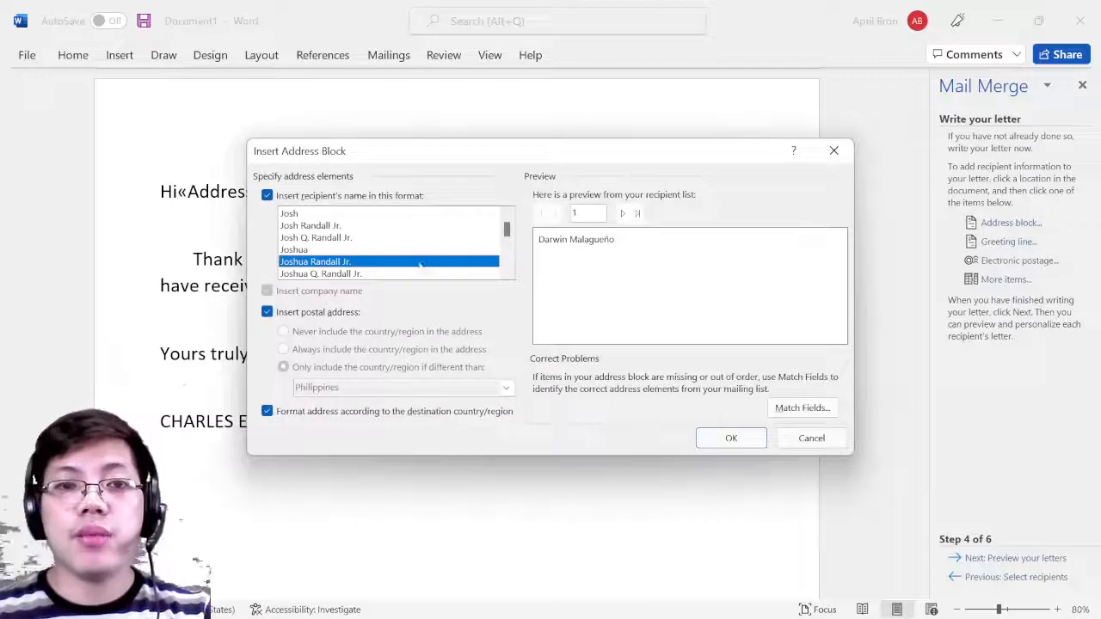
click(347, 215)
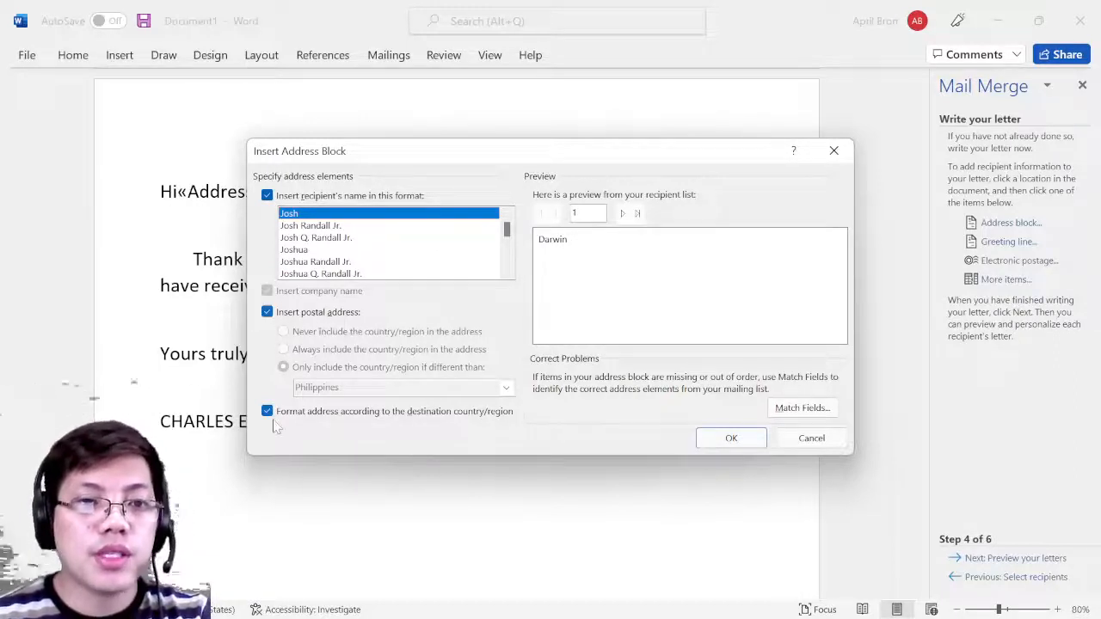
click(731, 437)
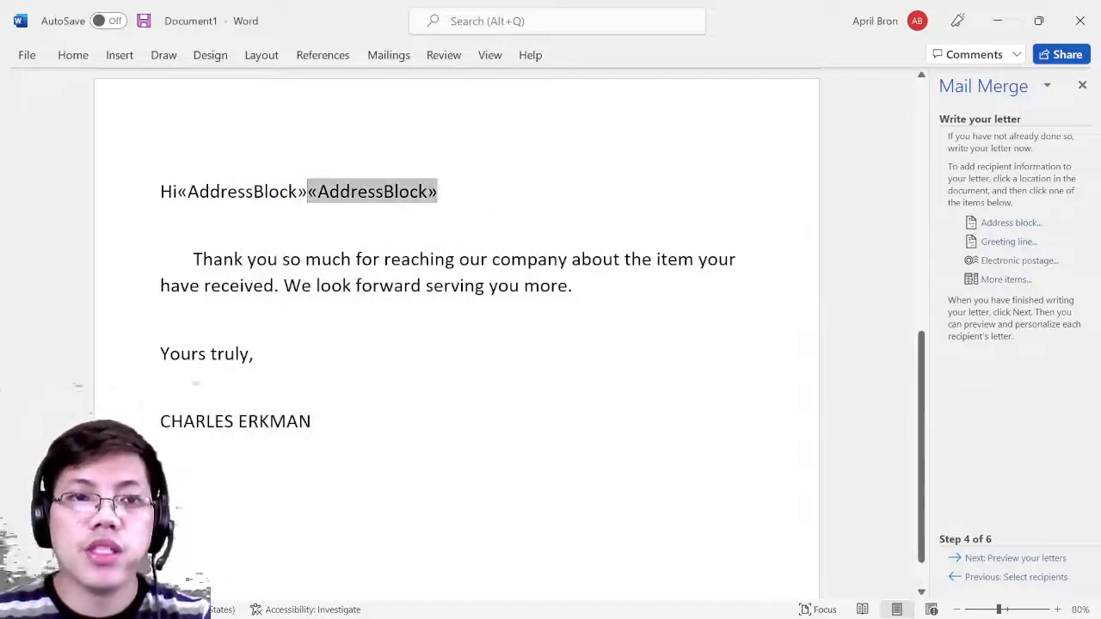
key(BackSpace)
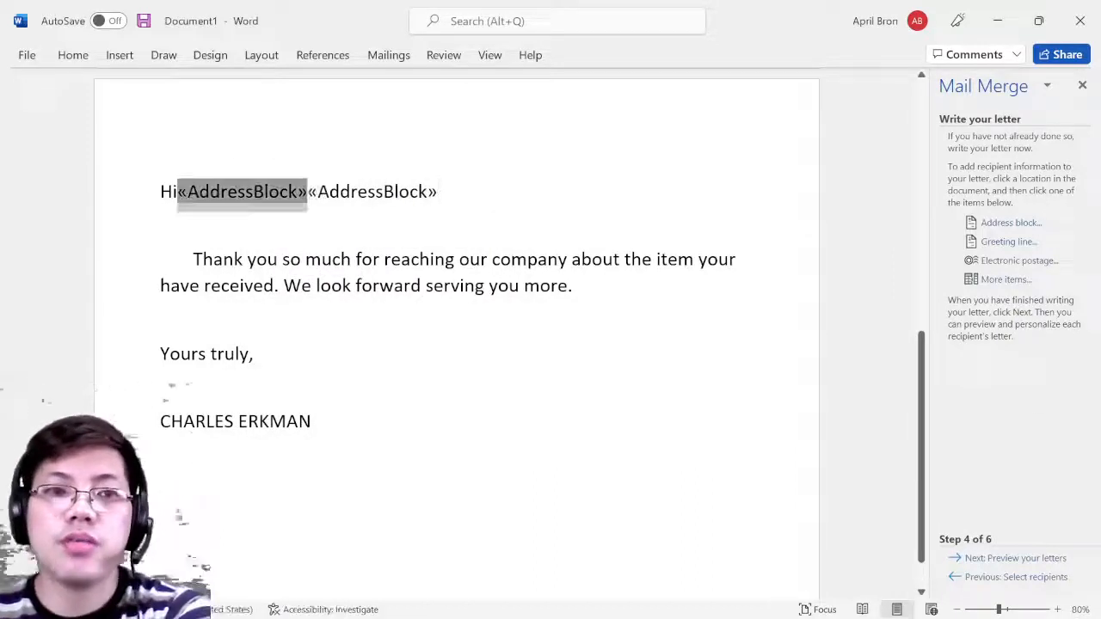
key(BackSpace)
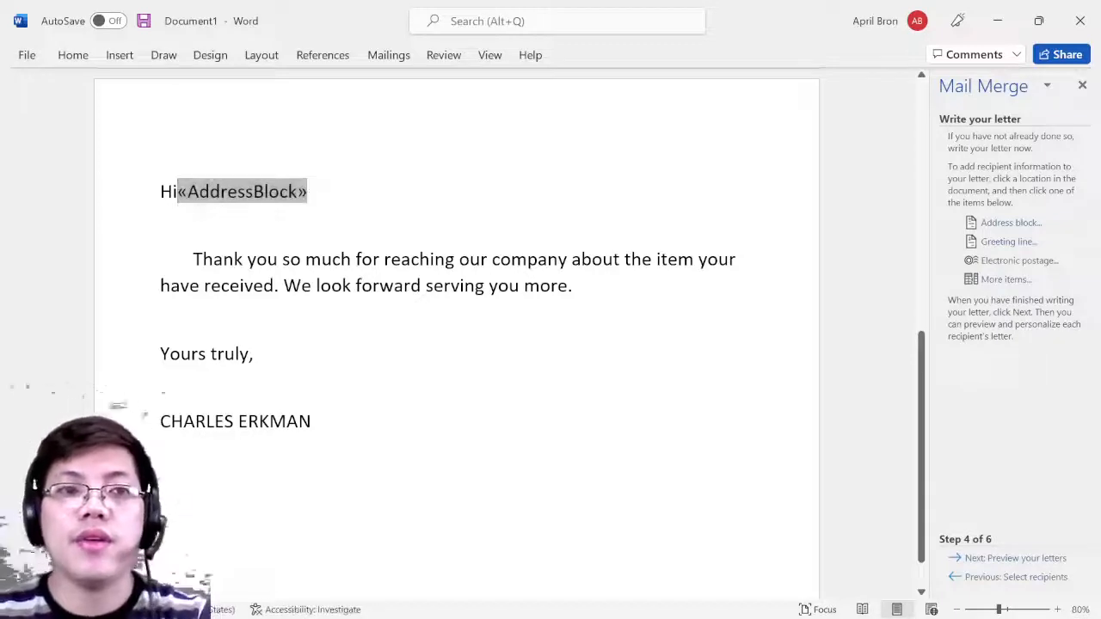
- Put a space between Hi and «AddressBlock» and add blank lines below the greeting
key(Down)
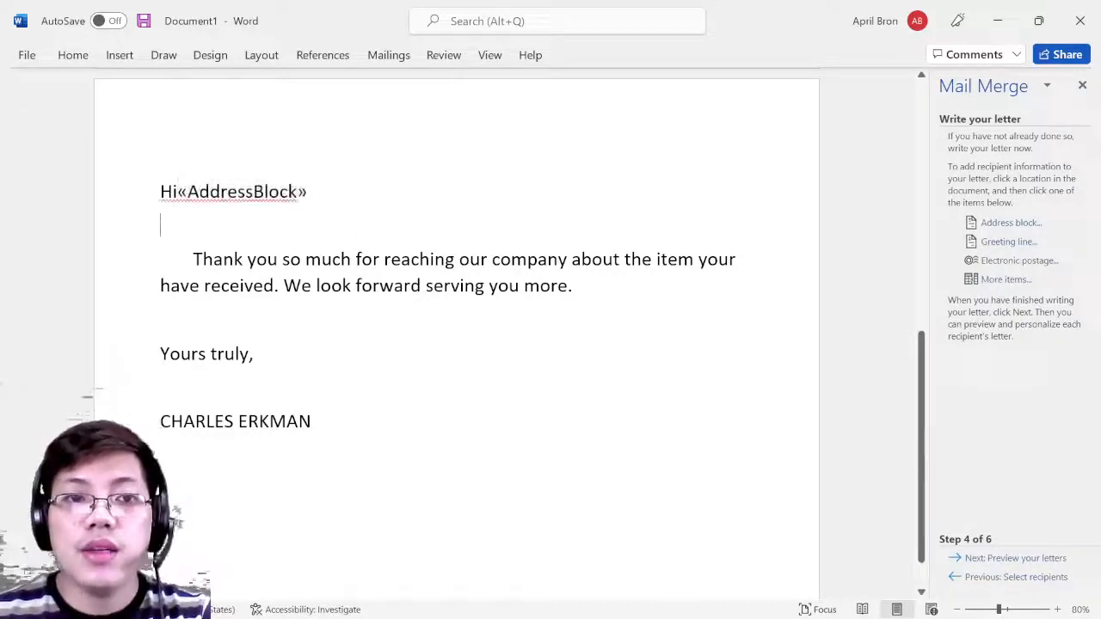
right_click(183, 196)
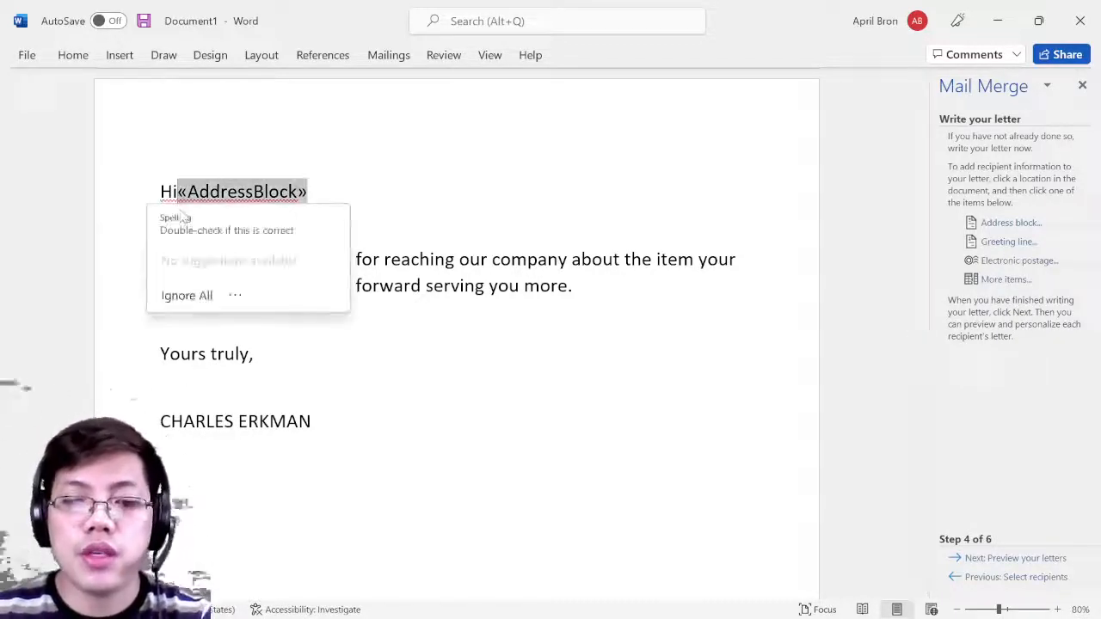
key(Escape)
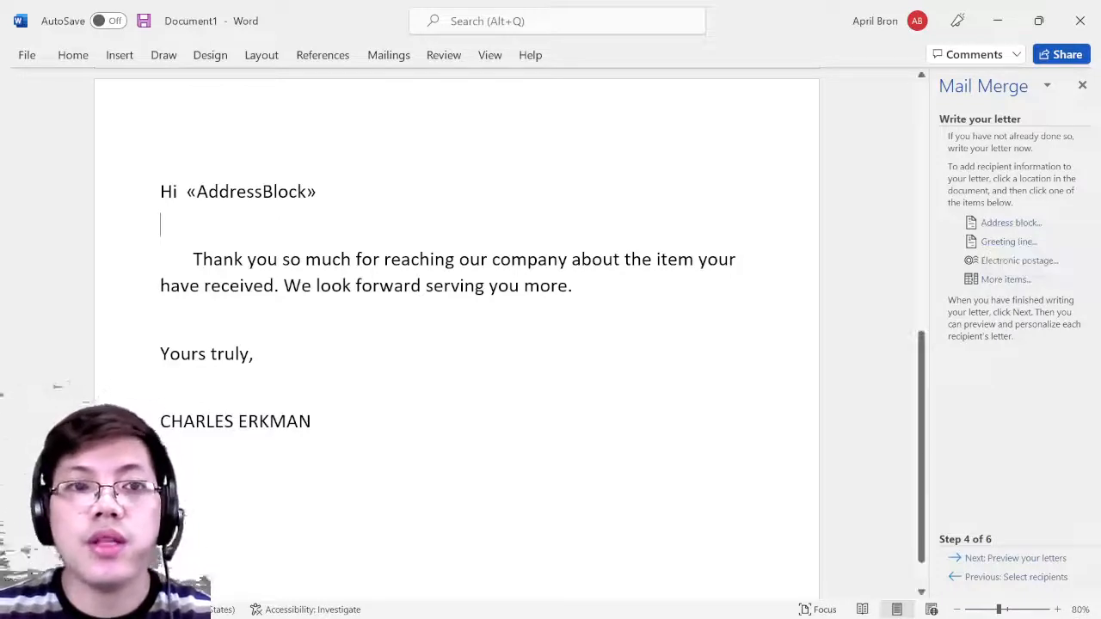
drag(161, 191, 182, 191)
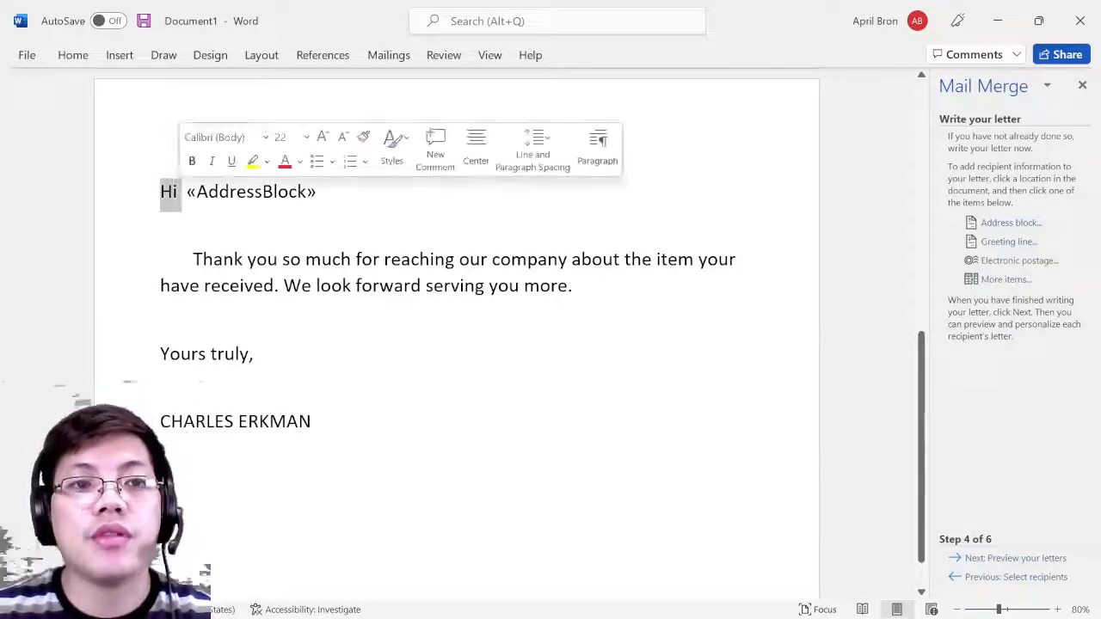
click(254, 191)
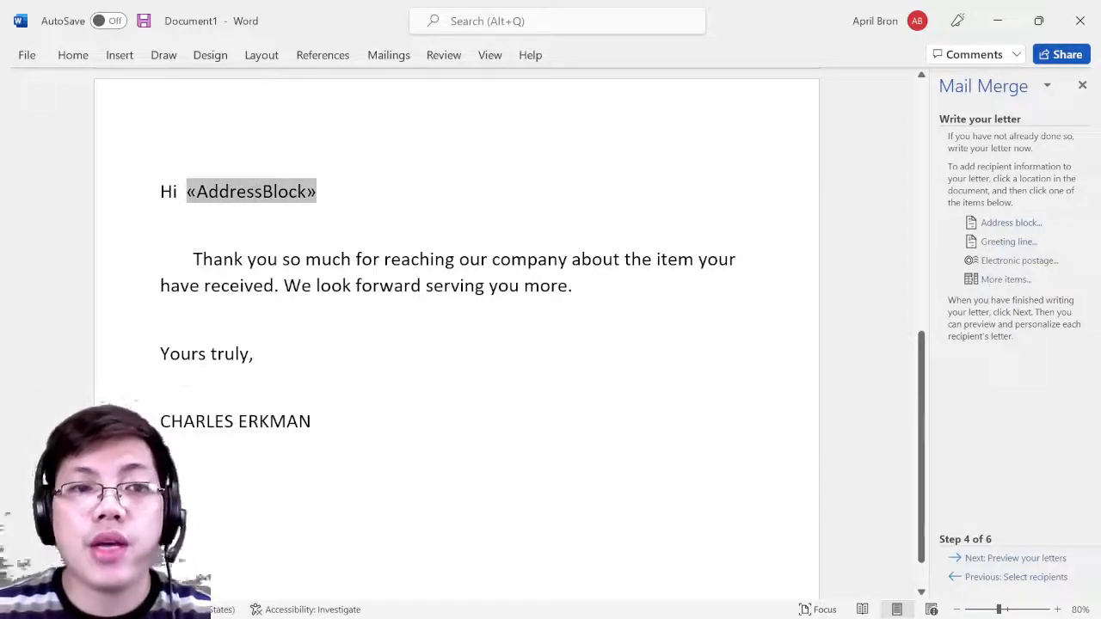
click(295, 219)
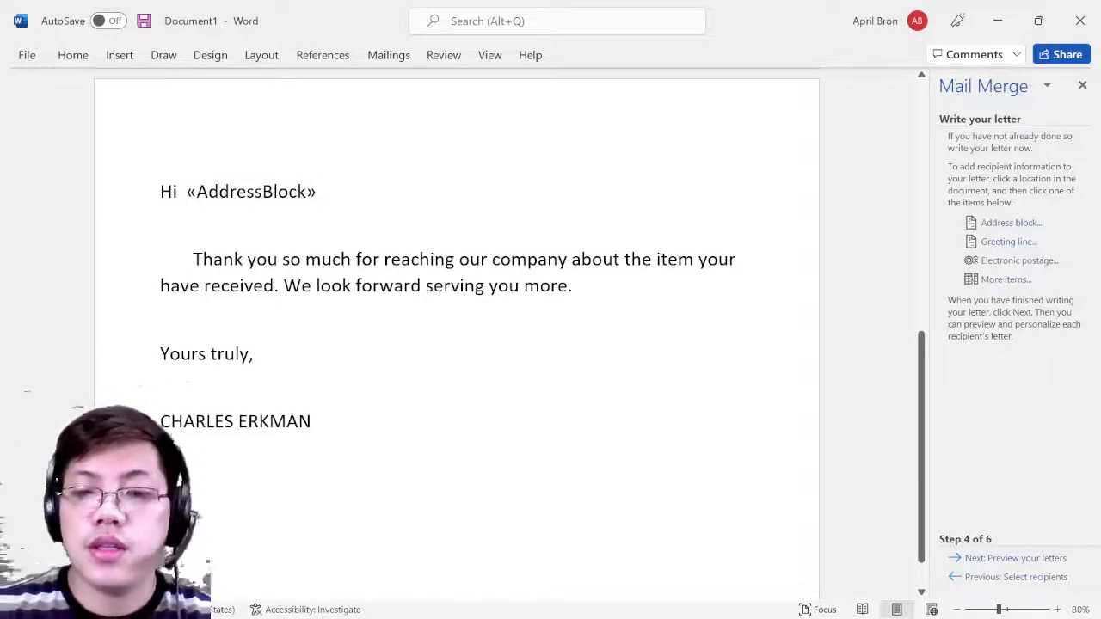
key(Return)
key(Return)
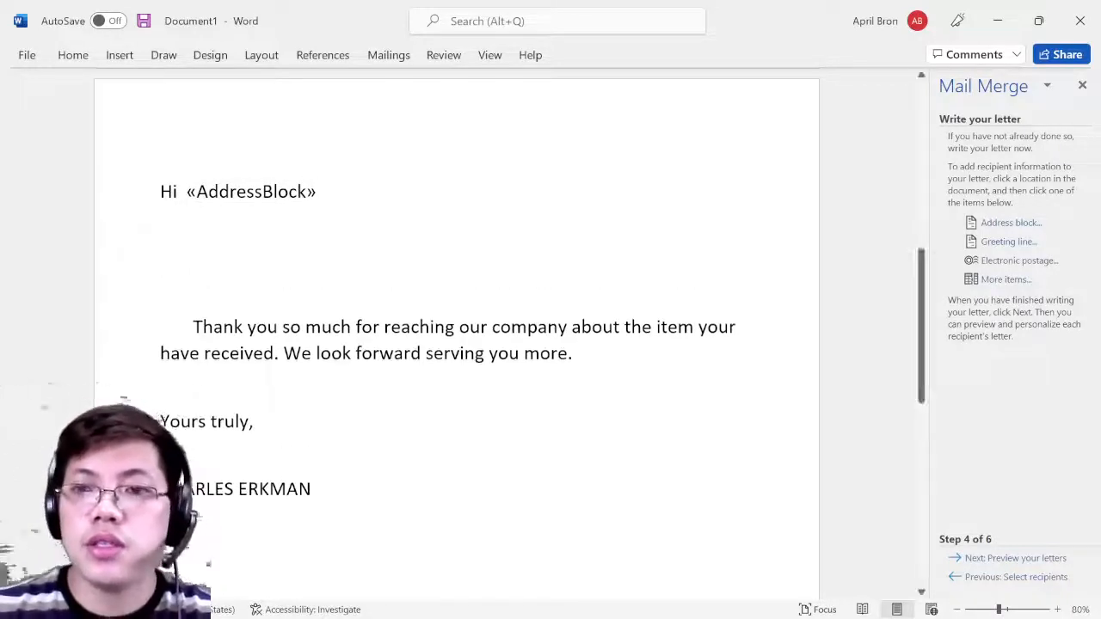
- In Insert Greeting Line, keep Dear, the full-name format and a comma
click(1006, 245)
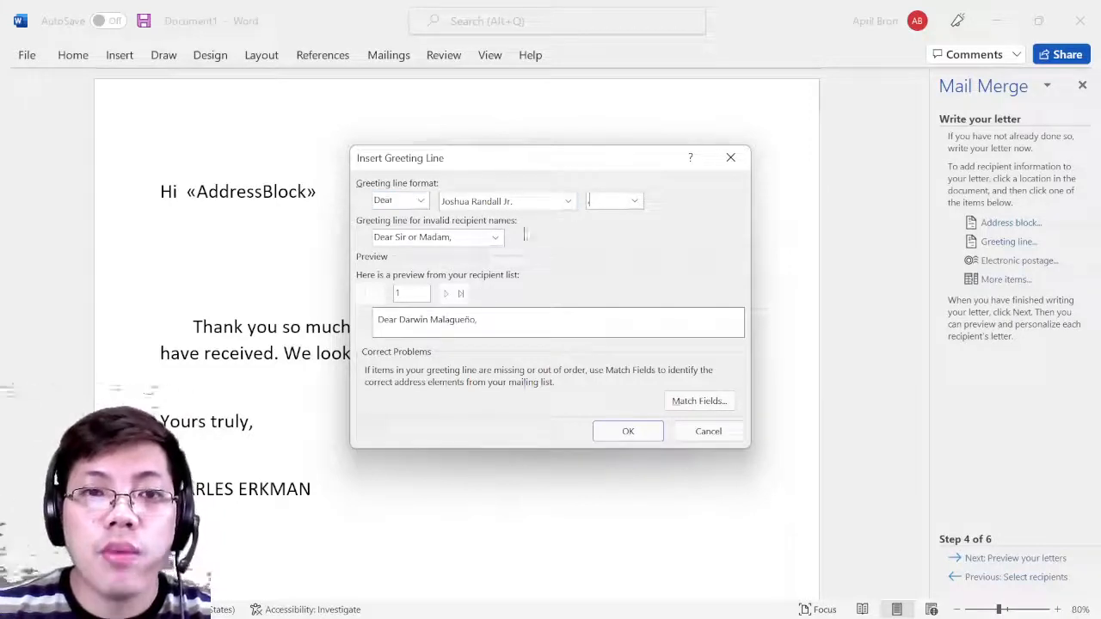
click(496, 237)
click(430, 251)
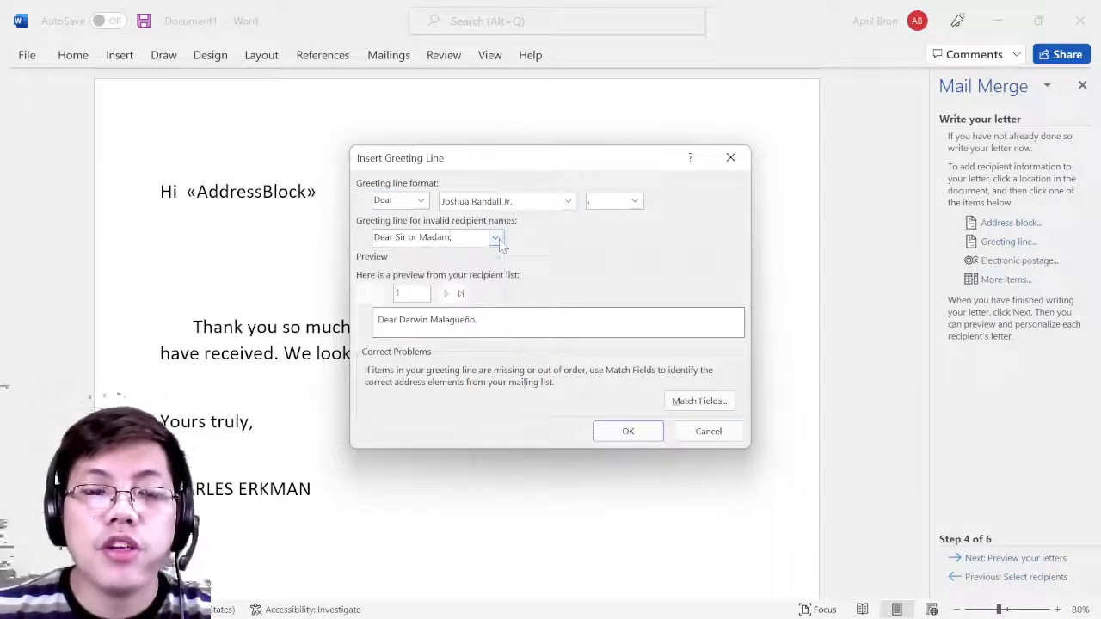
click(420, 201)
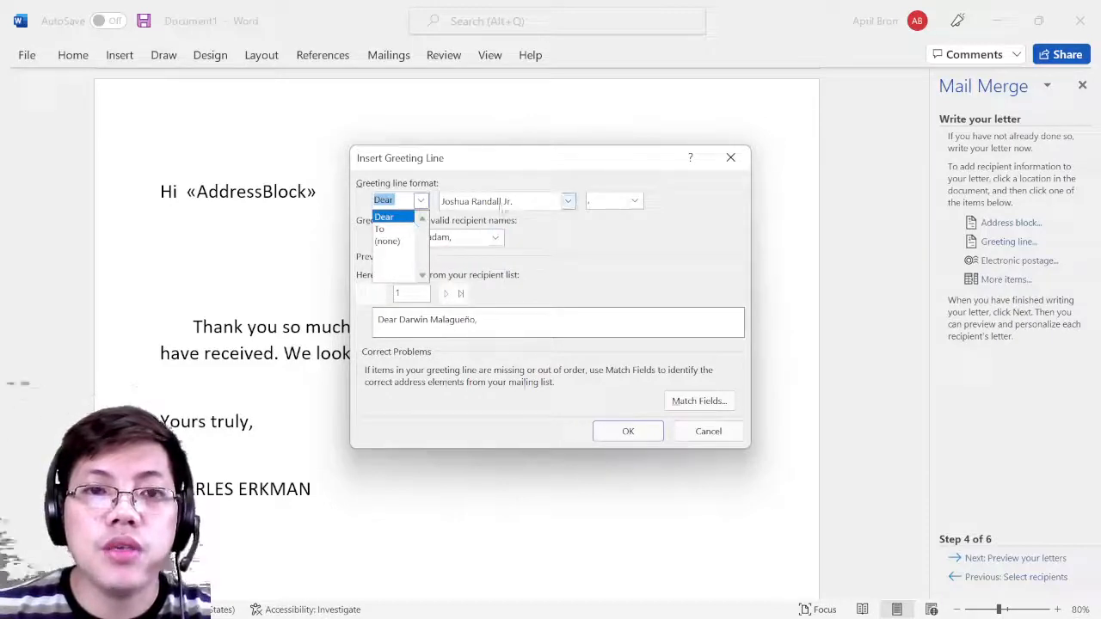
click(569, 204)
click(568, 203)
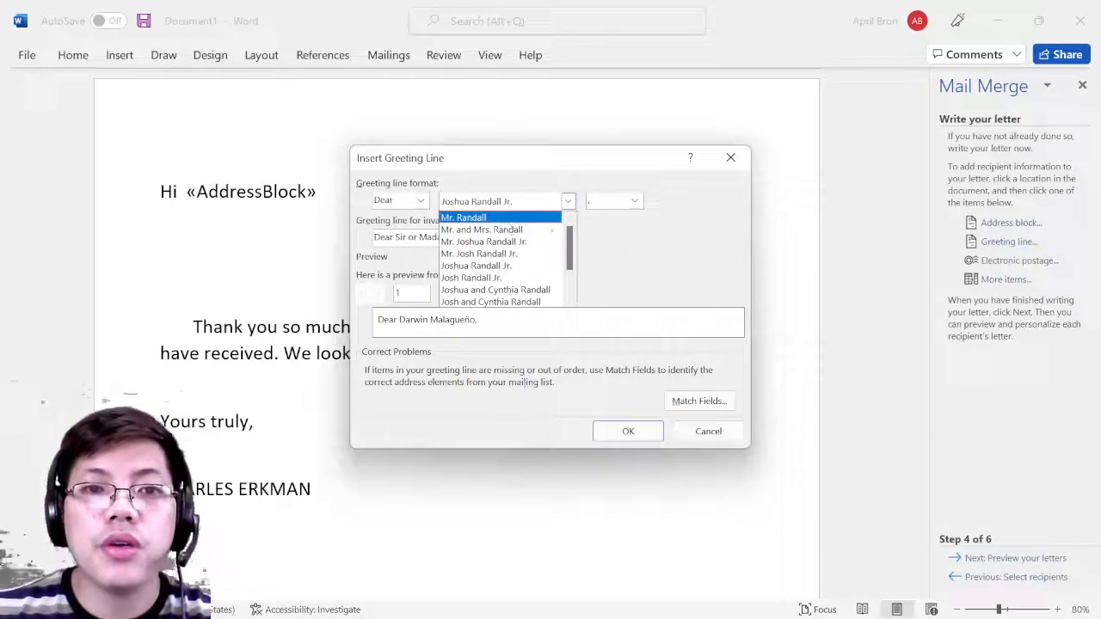
click(633, 201)
click(633, 201)
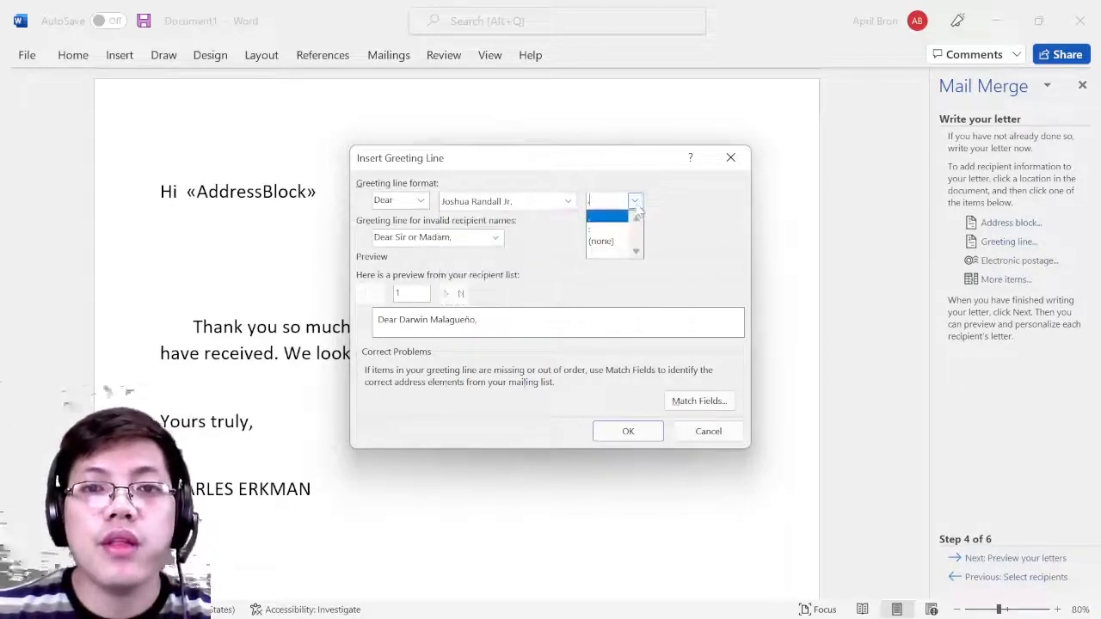
click(634, 205)
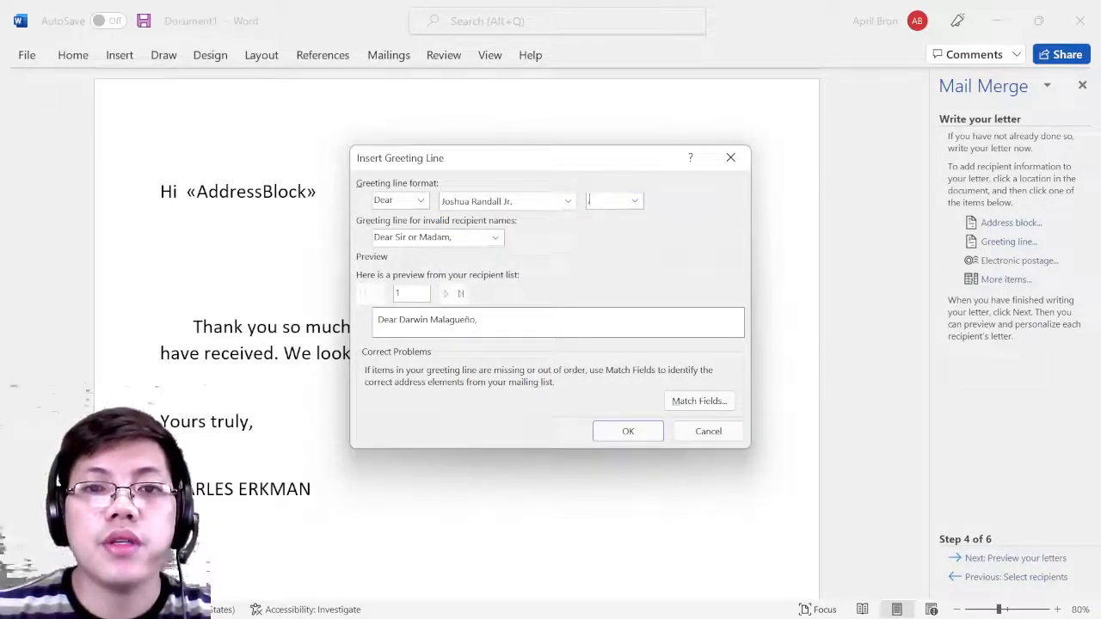
- Keep 'Dear Sir or Madam,' for invalid names after trying 'To Whom It May Concern', and insert the field
click(496, 241)
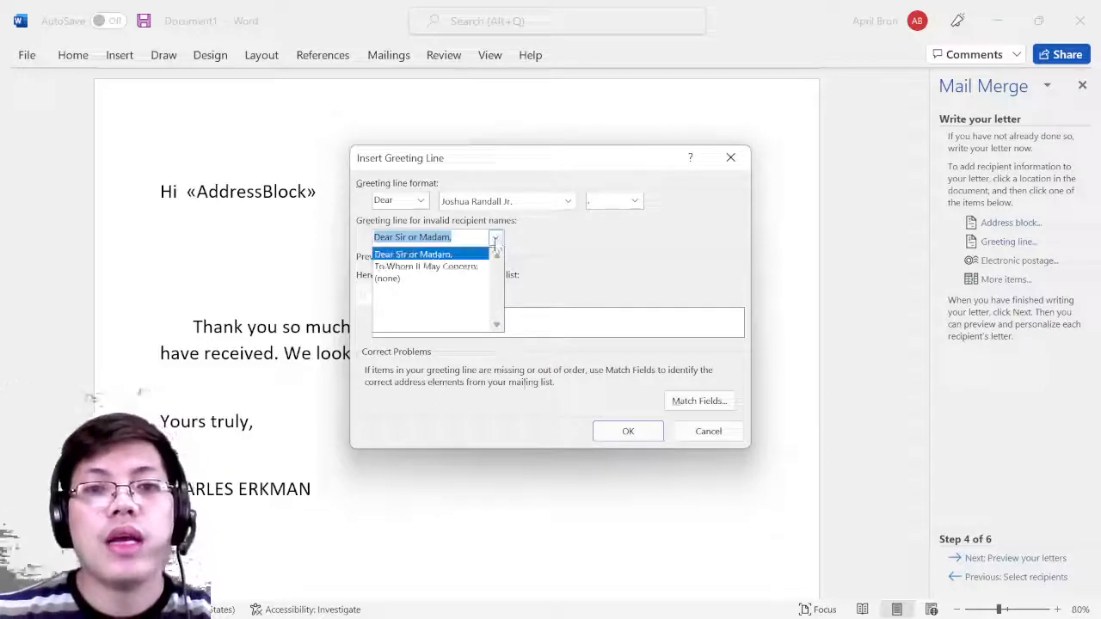
click(495, 239)
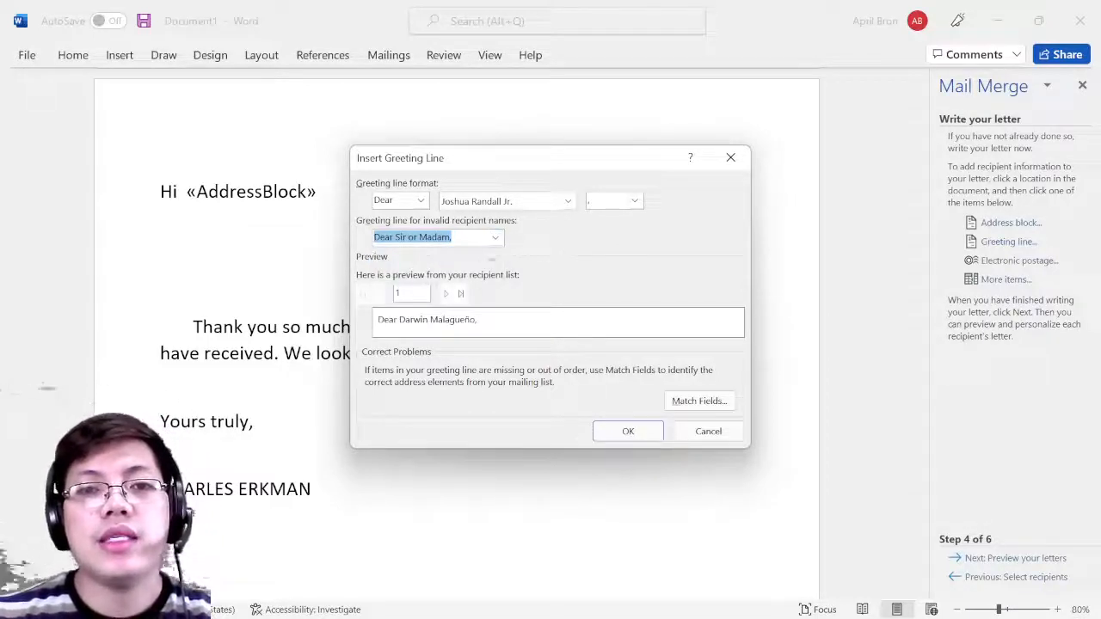
click(496, 238)
click(482, 263)
click(495, 238)
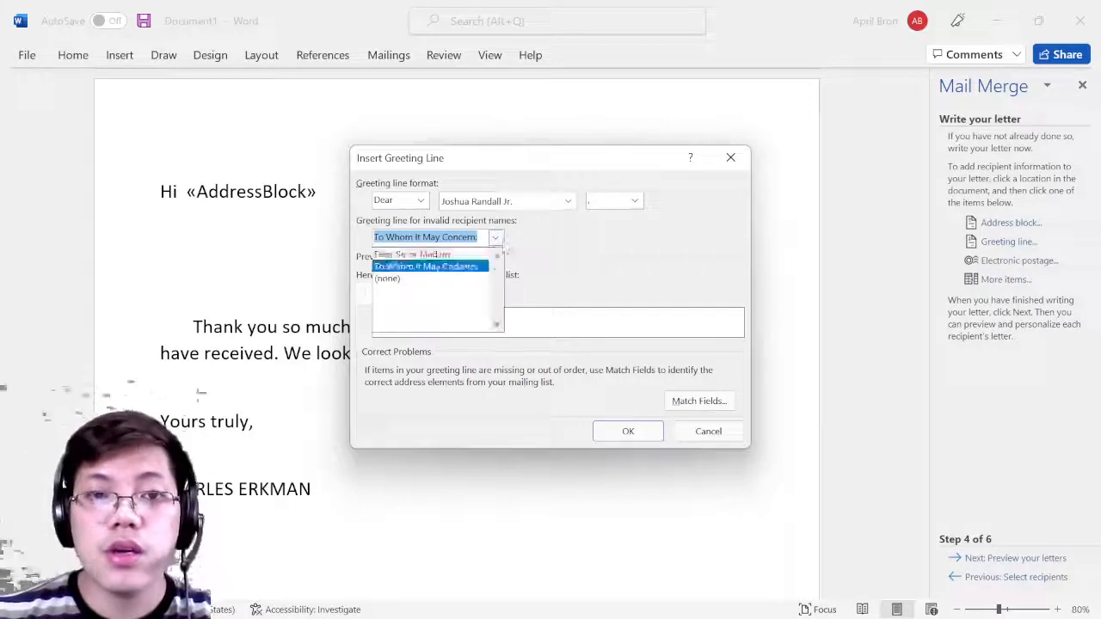
click(456, 254)
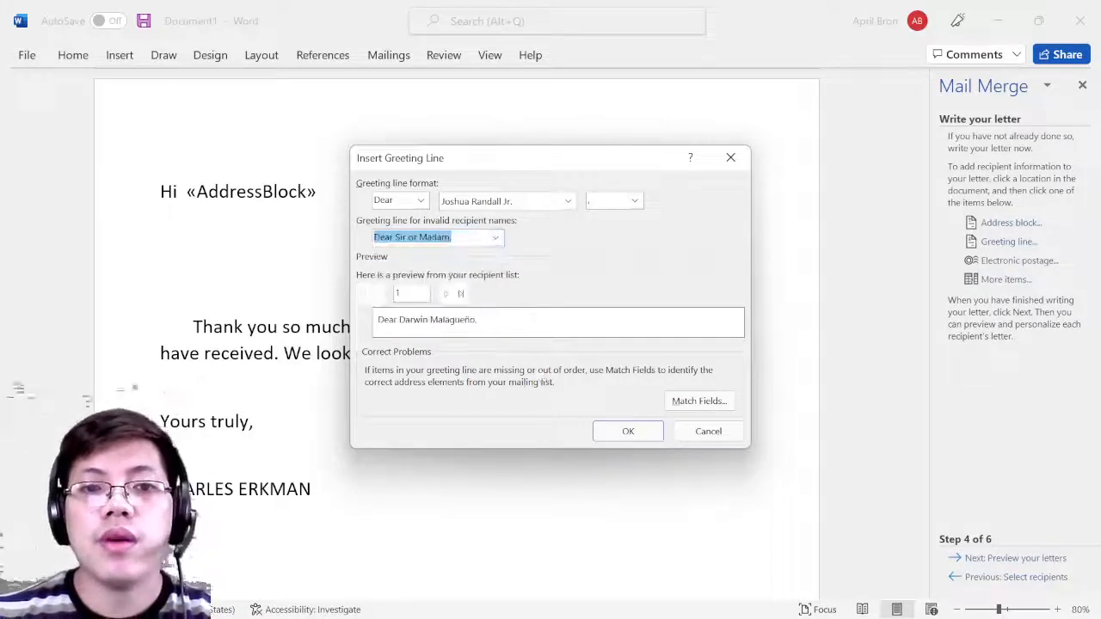
click(628, 431)
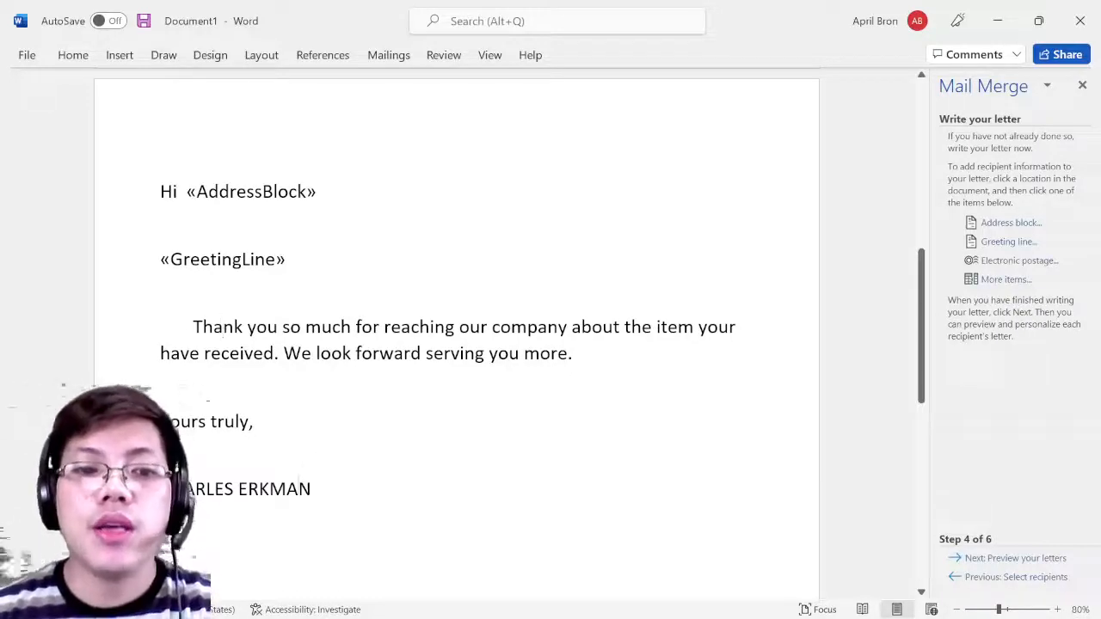
drag(314, 490, 172, 496)
click(258, 518)
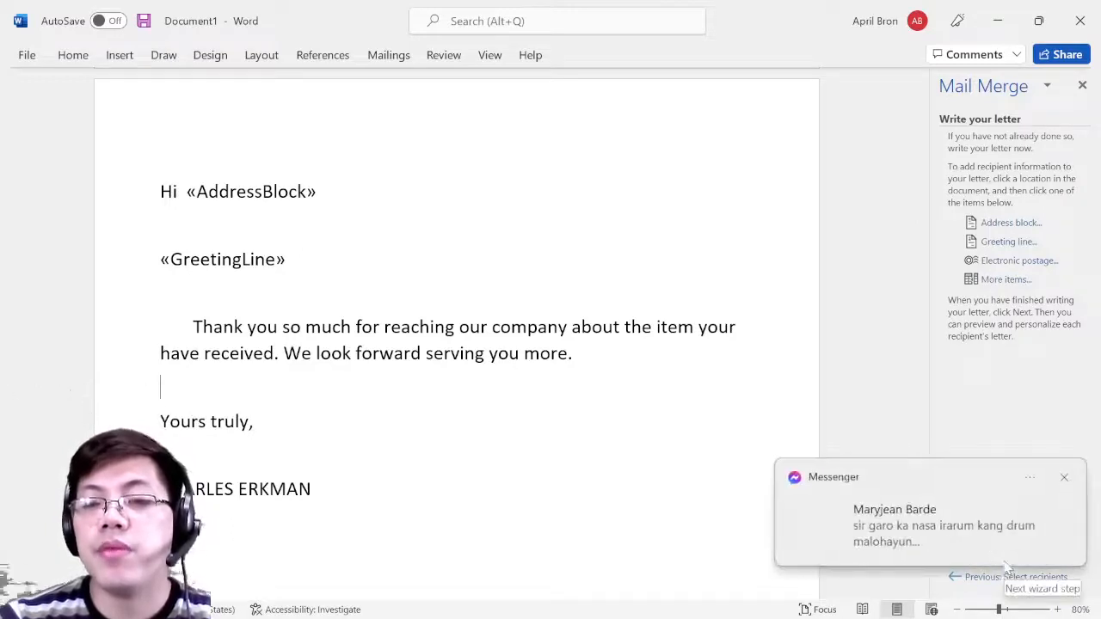
click(1071, 478)
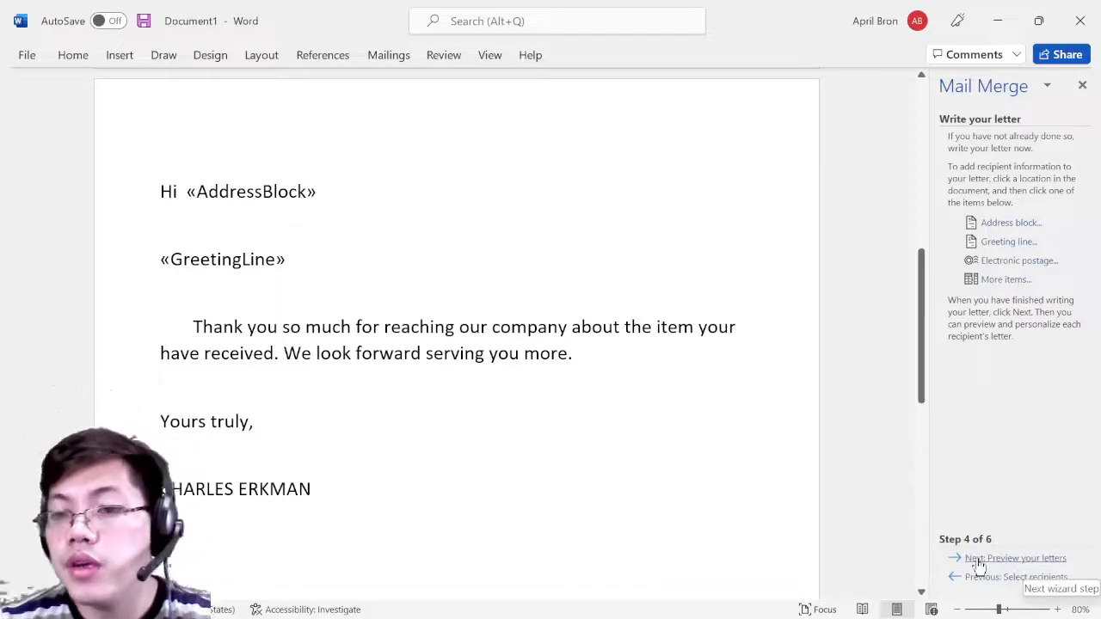
- Preview the merged letters, step to the second recipient, and advance to Complete the merge
click(1037, 565)
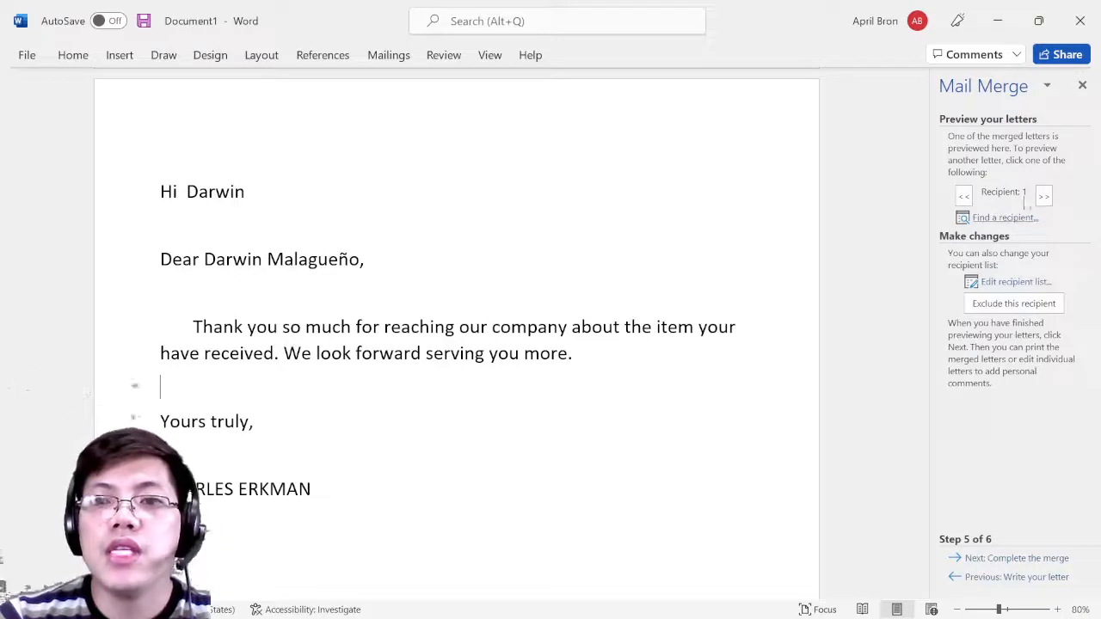
click(1043, 197)
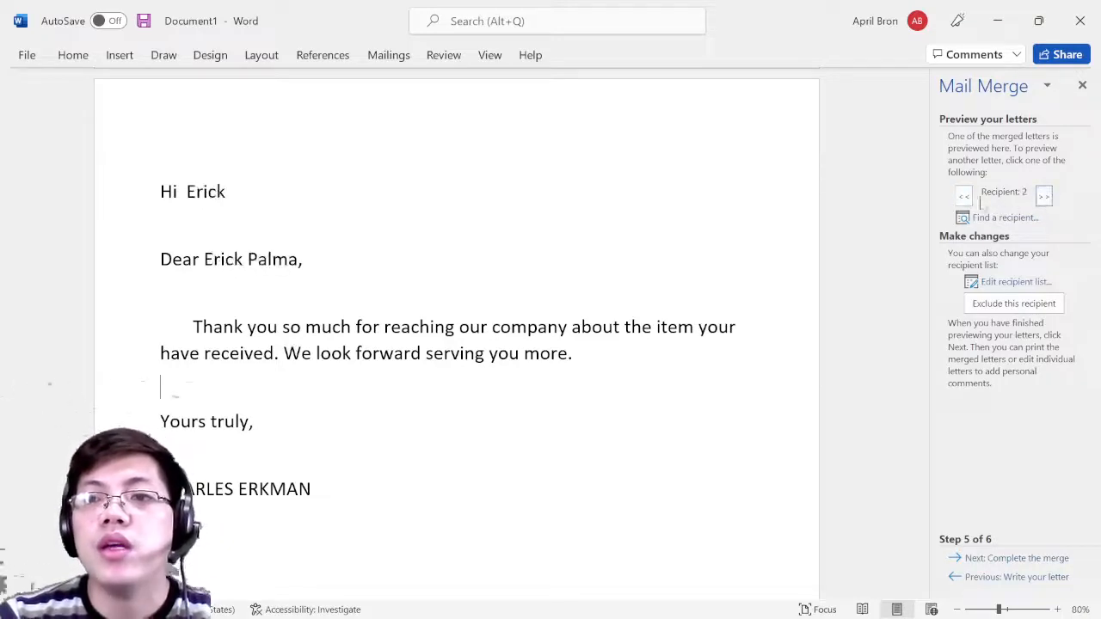
click(1044, 197)
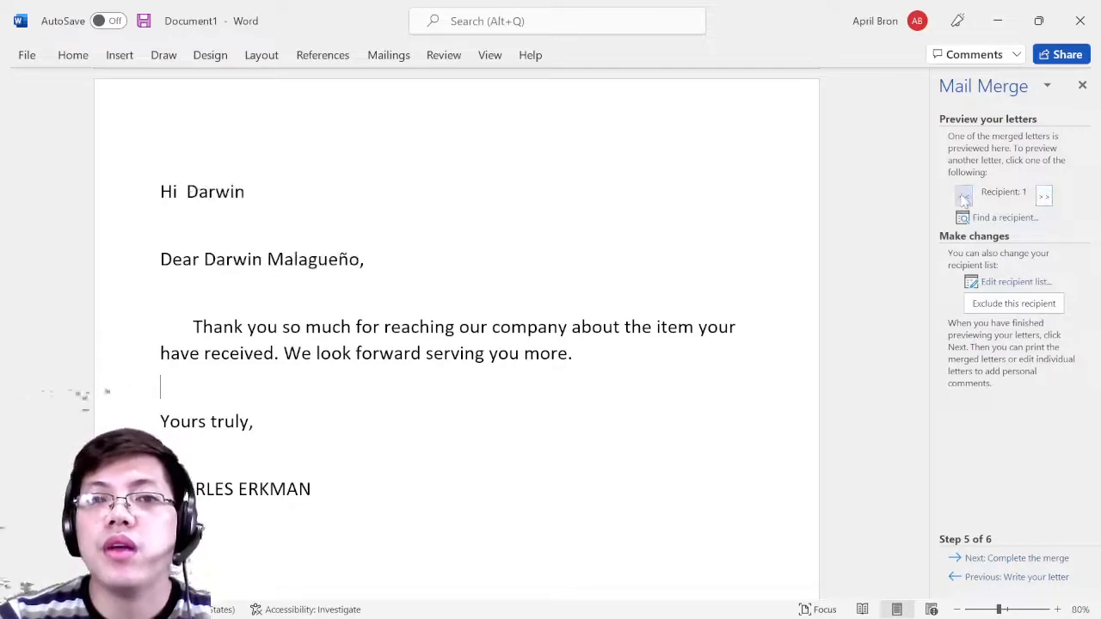
click(1044, 197)
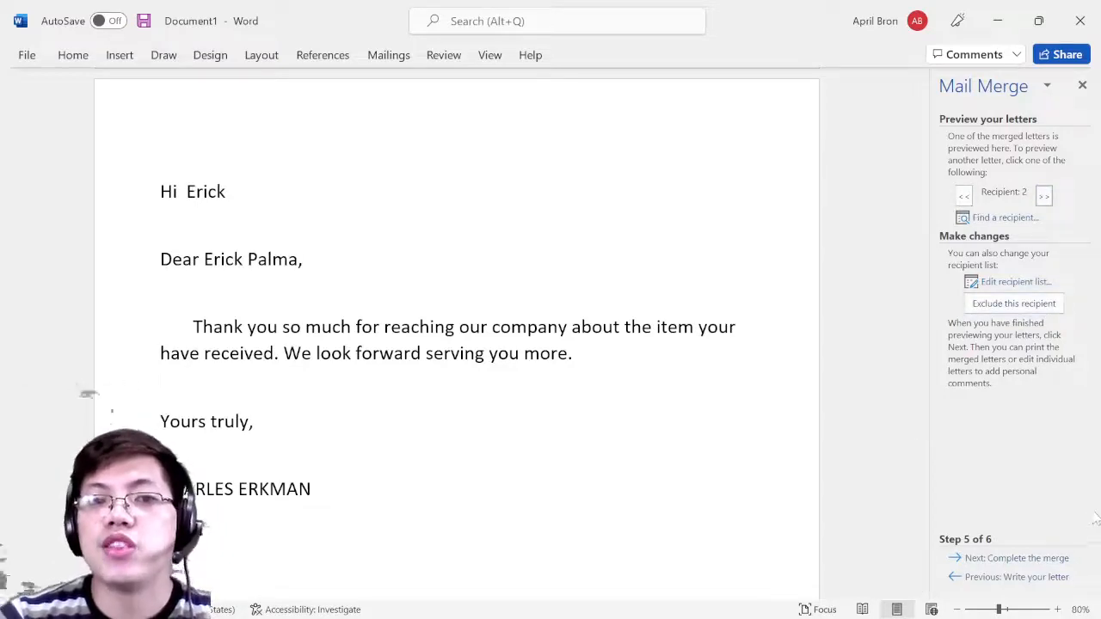
click(1032, 559)
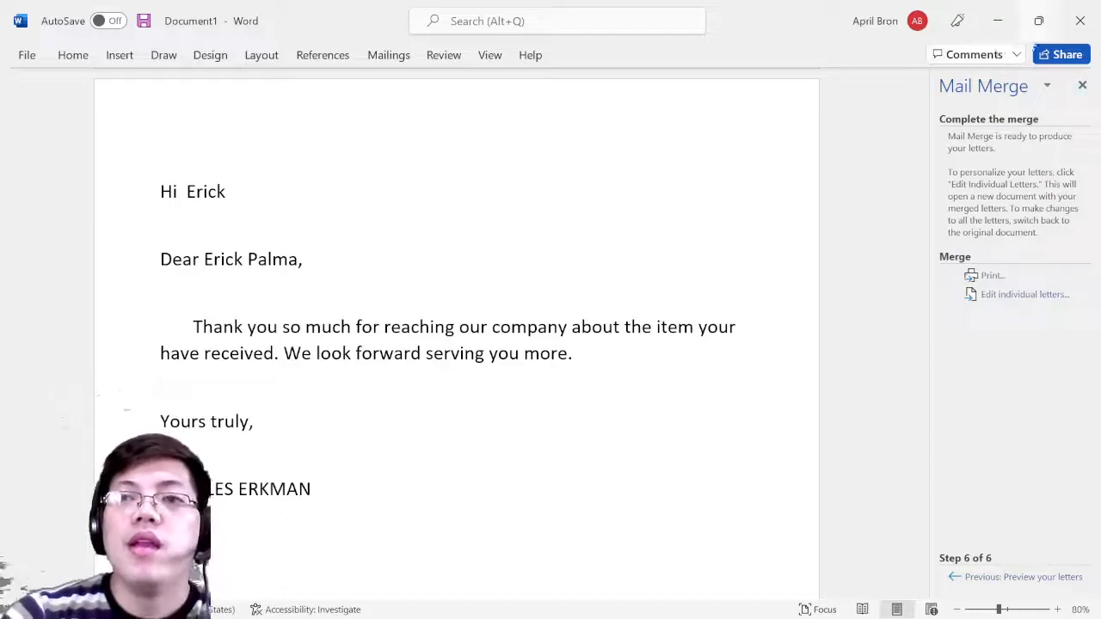
- Minimize Word and OBS, try opening address book.xlsx, and dismiss the file-in-use warning
click(997, 24)
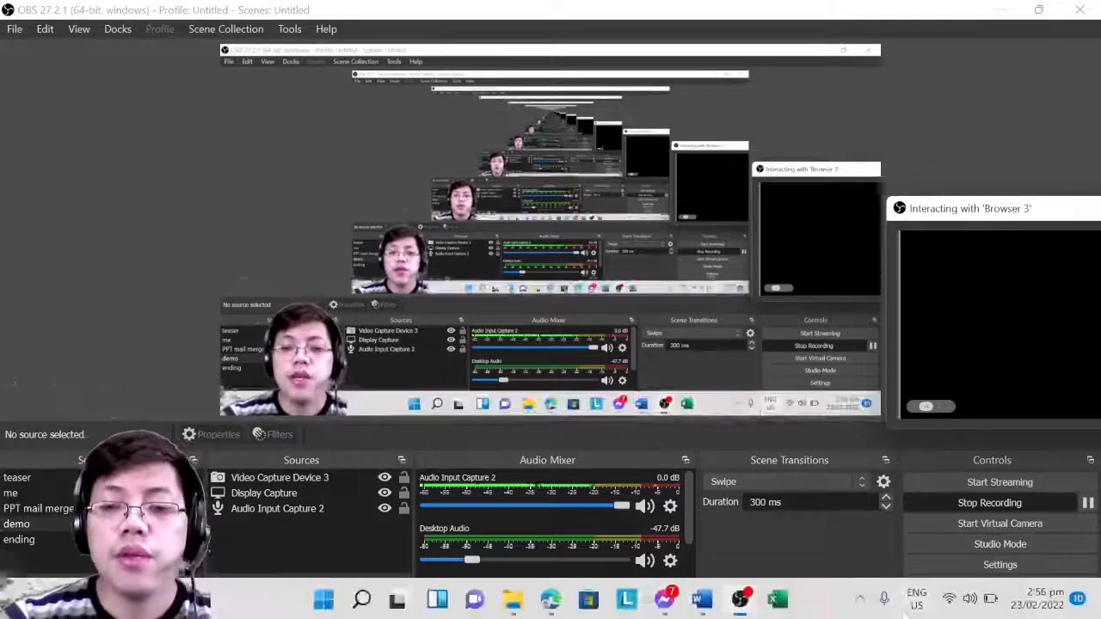
click(1000, 9)
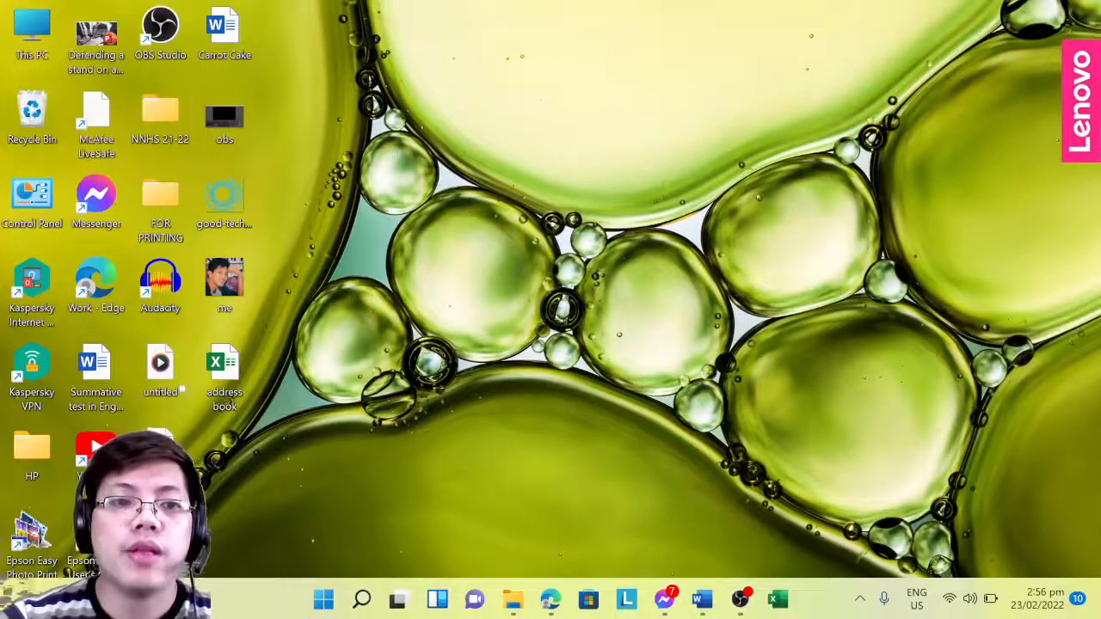
double_click(225, 368)
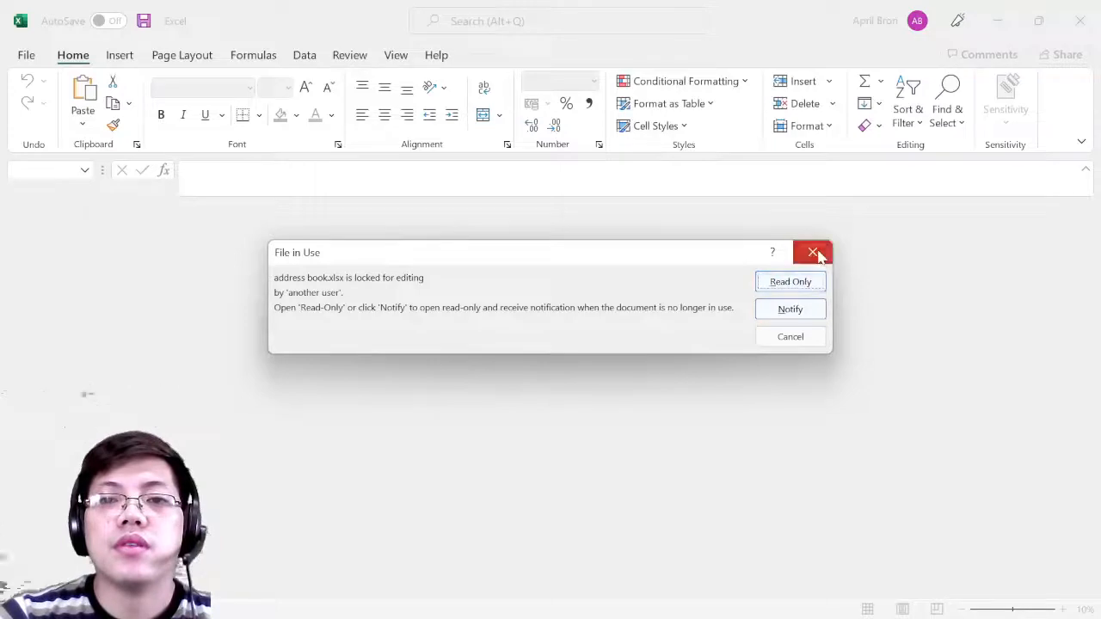
click(813, 252)
- Close Excel and relaunch it from the taskbar
click(1079, 20)
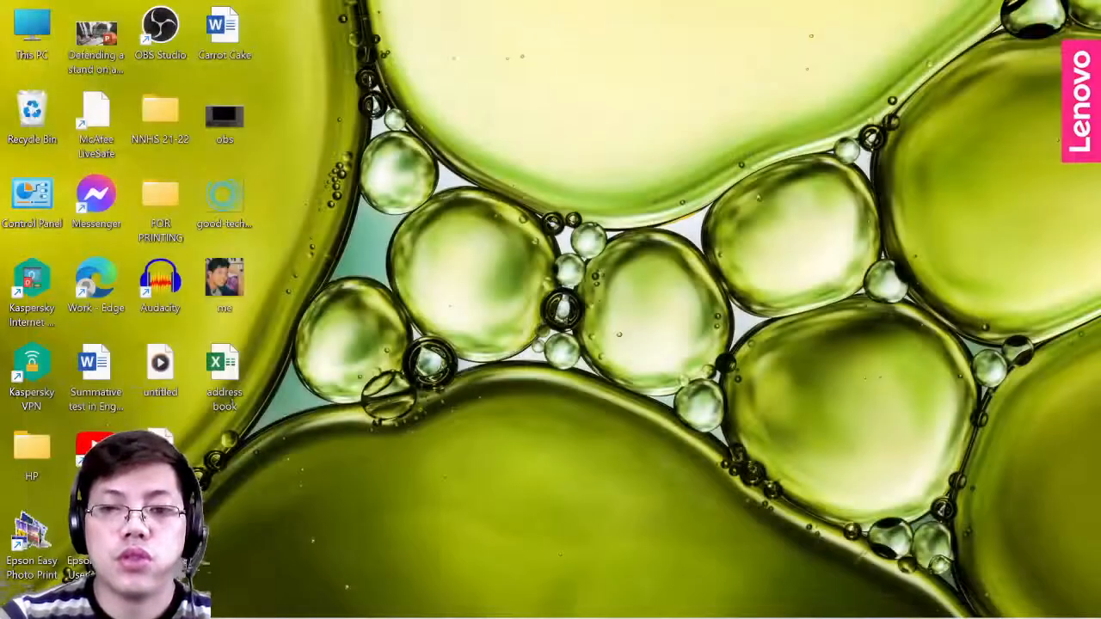
mouse_move(880, 617)
click(777, 599)
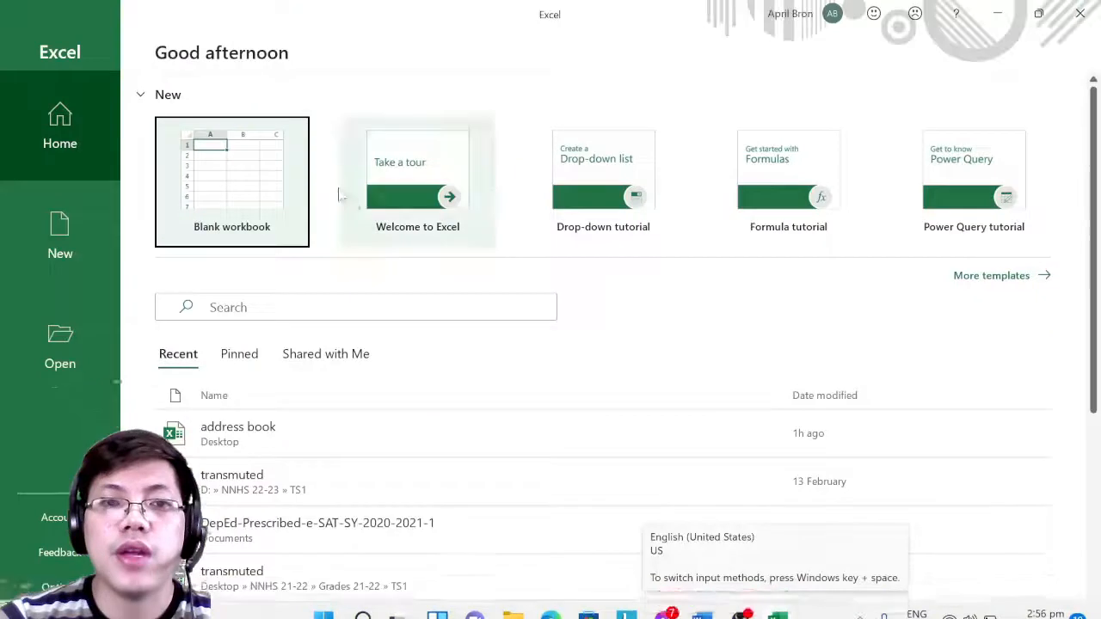
- Start a blank workbook and enter the LAST NAME and FIRST NAME headers in A1:B1
click(301, 185)
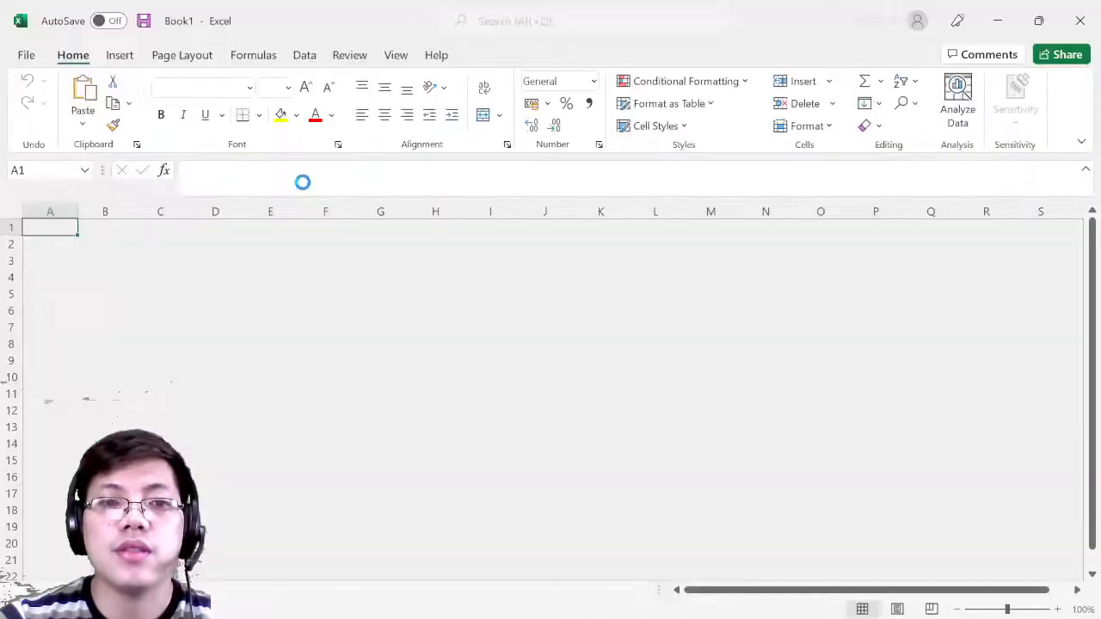
click(269, 393)
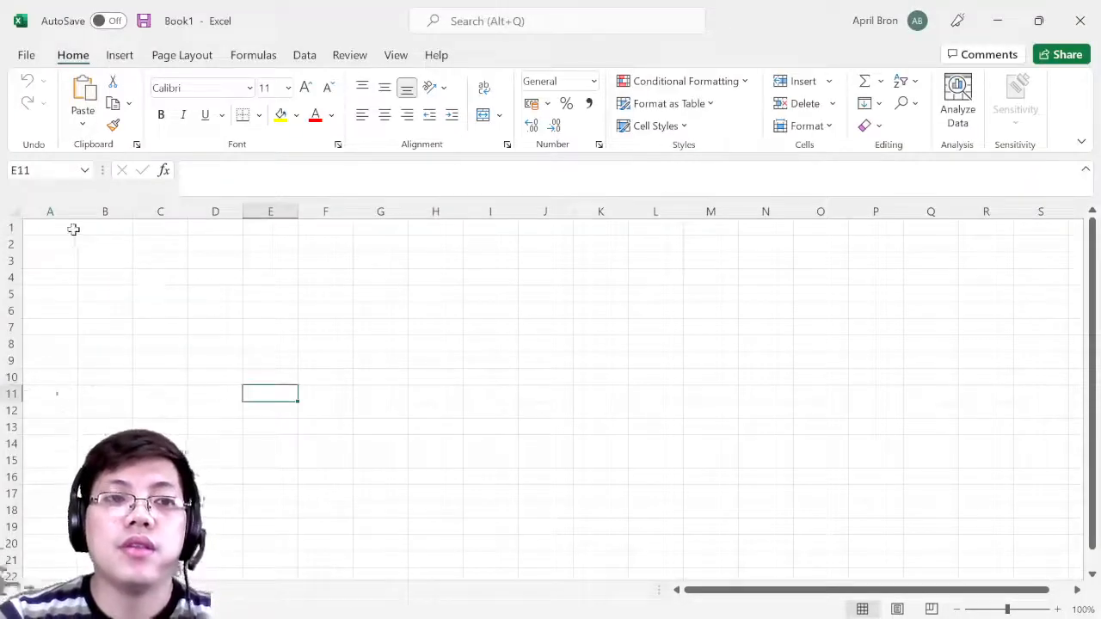
click(73, 229)
text(LA)
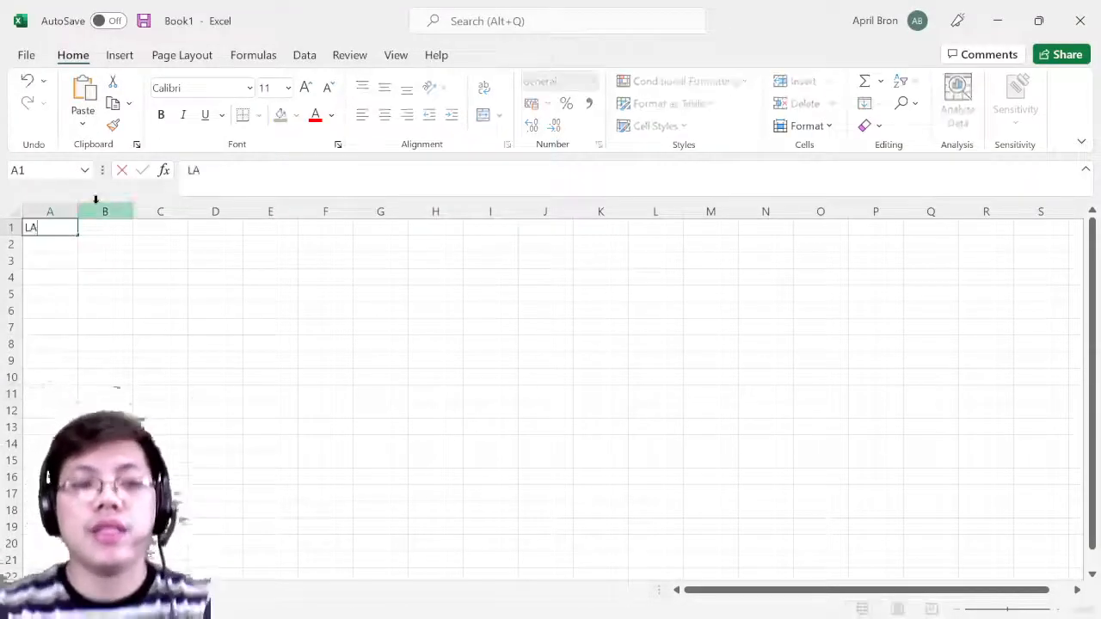
text(ST NAME)
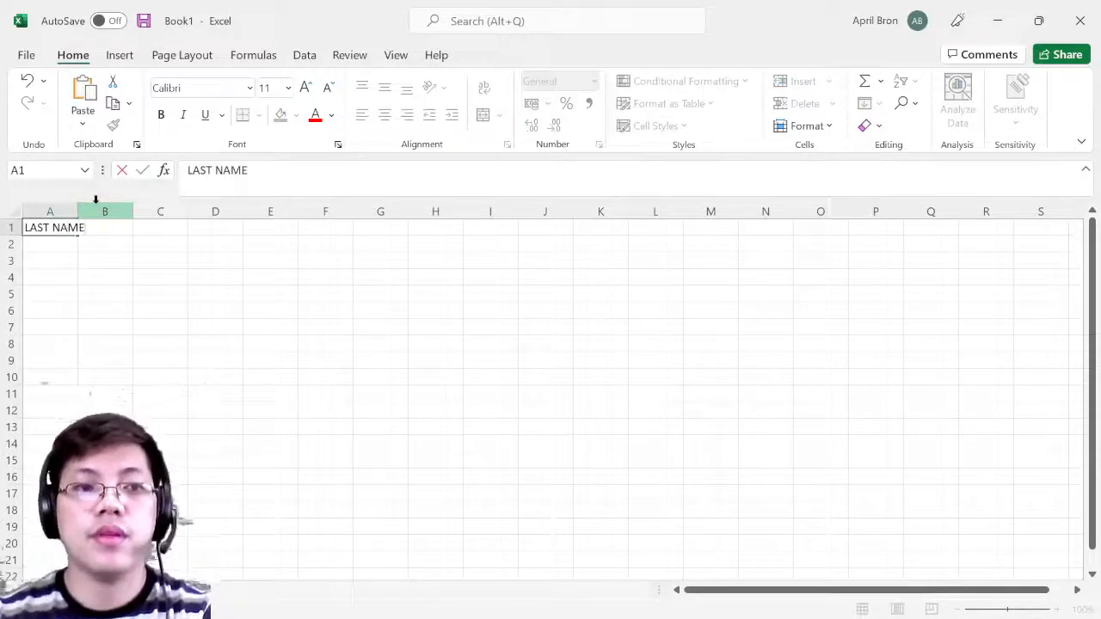
key(Tab)
text(FIRST)
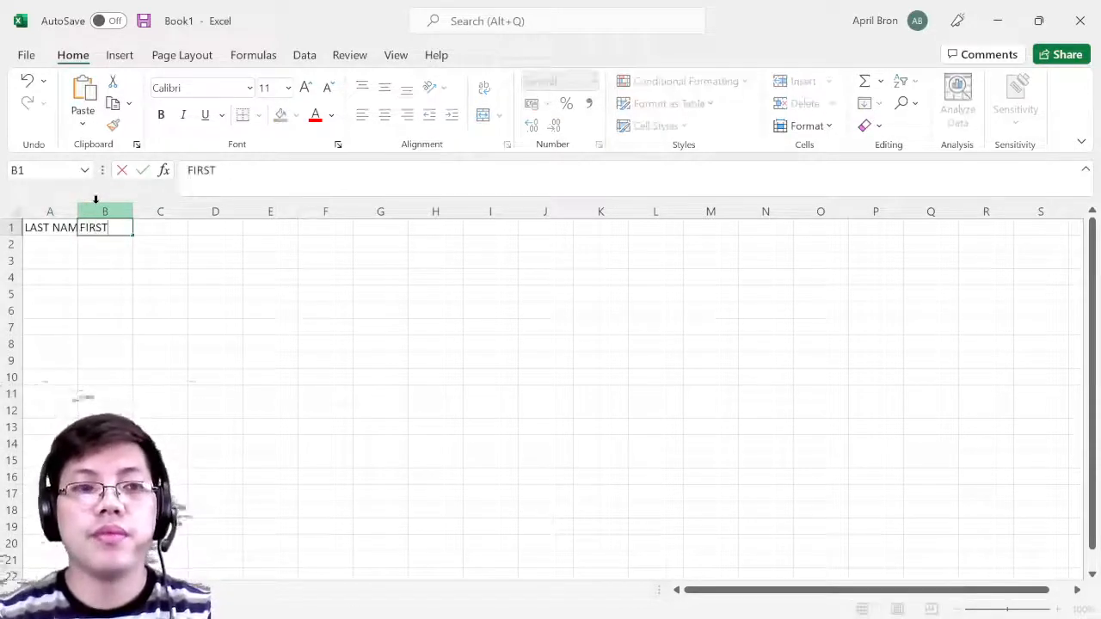
key(Tab)
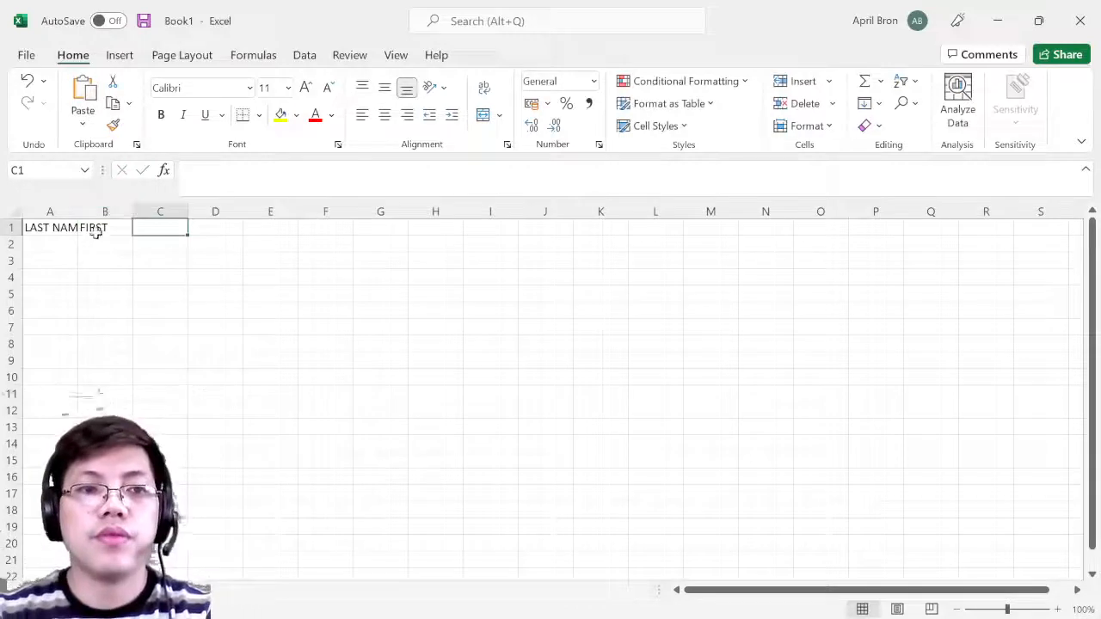
double_click(97, 229)
text(NAME)
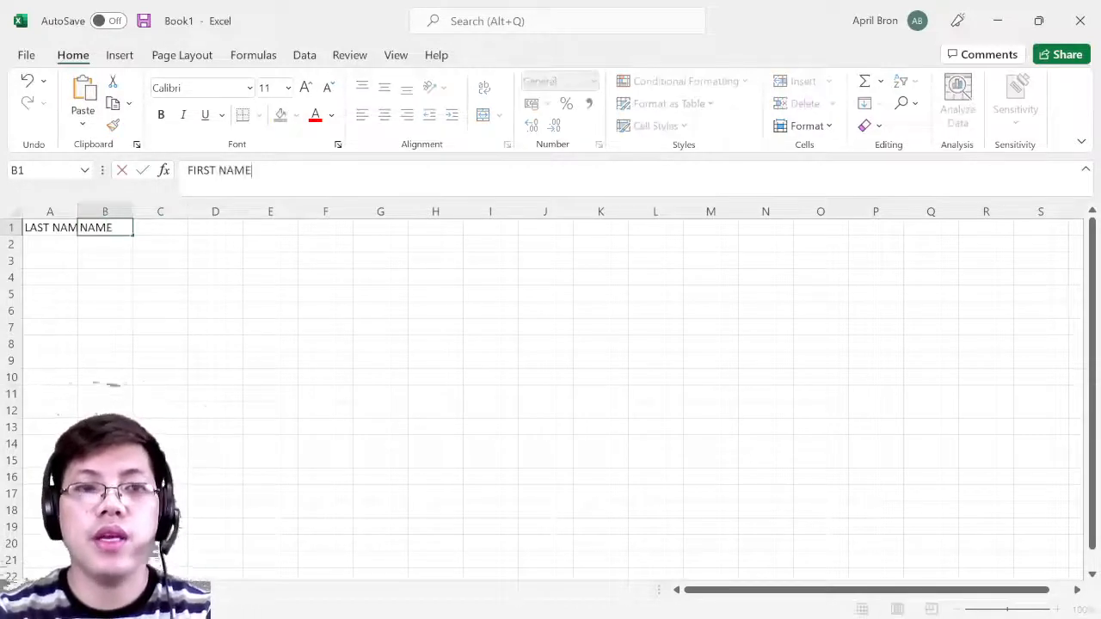
key(Tab)
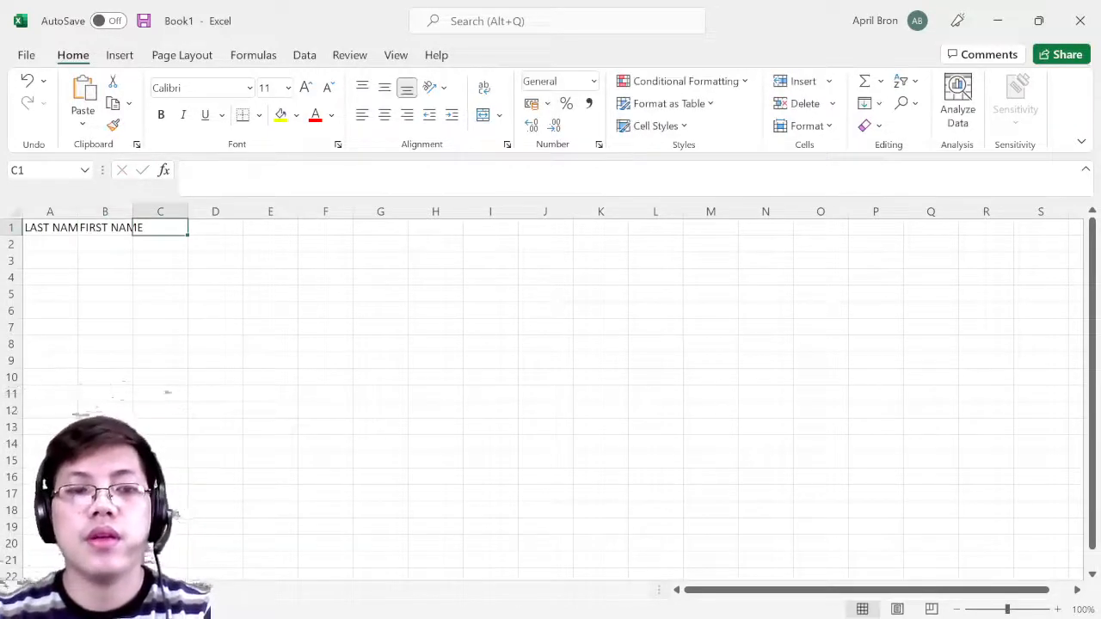
- Add the 'Email Adress' and 'Phone Number' headers in the next two columns
text(A)
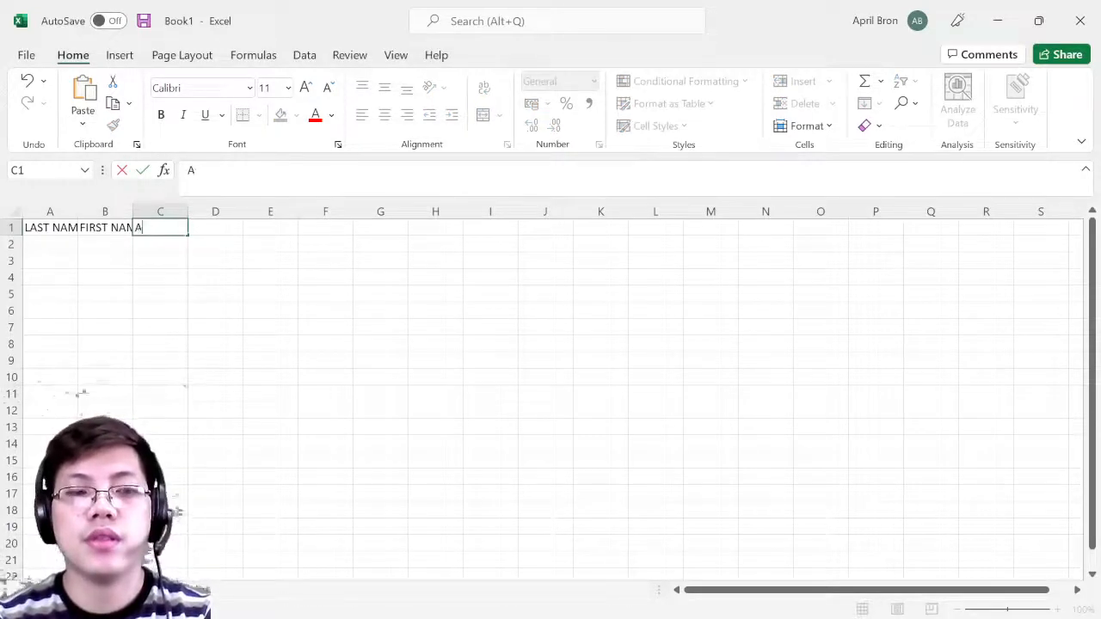
text(Email Adress)
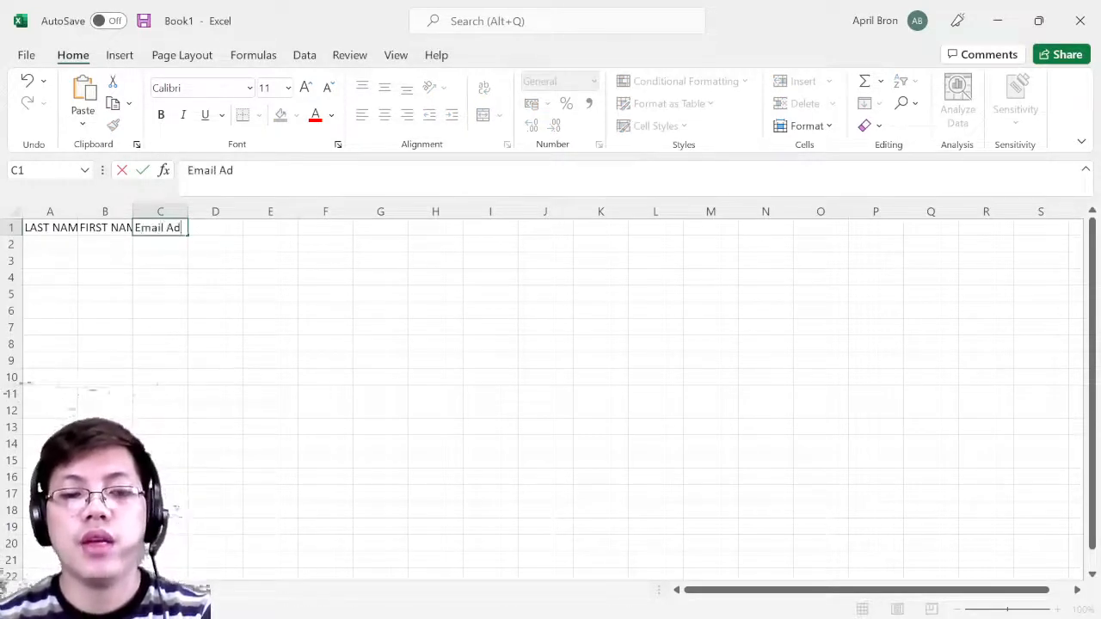
key(Tab)
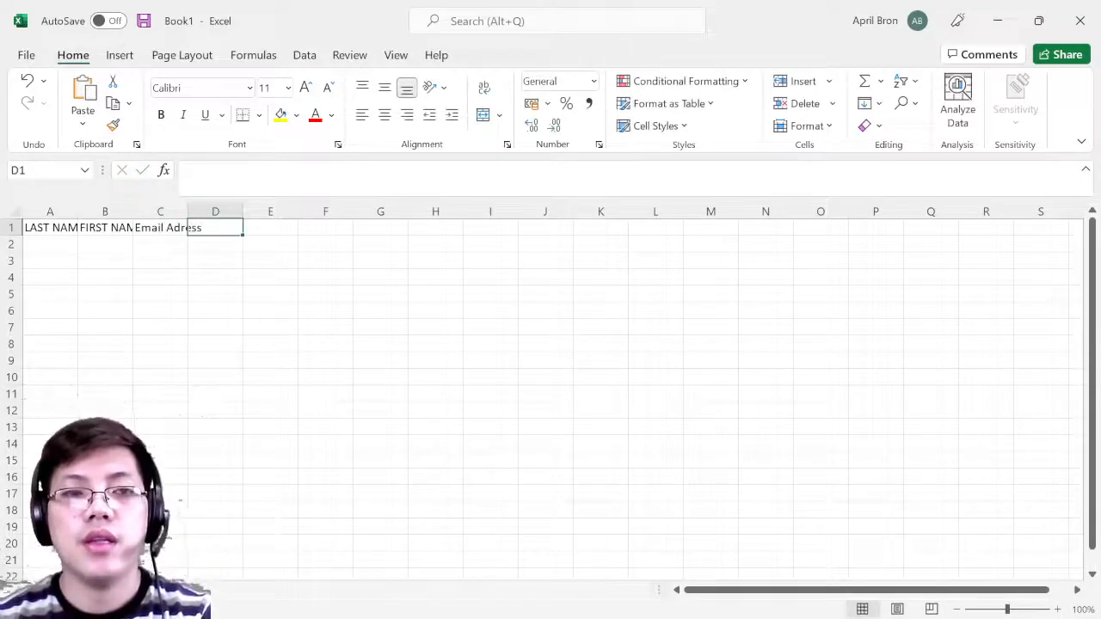
text(Phone NU)
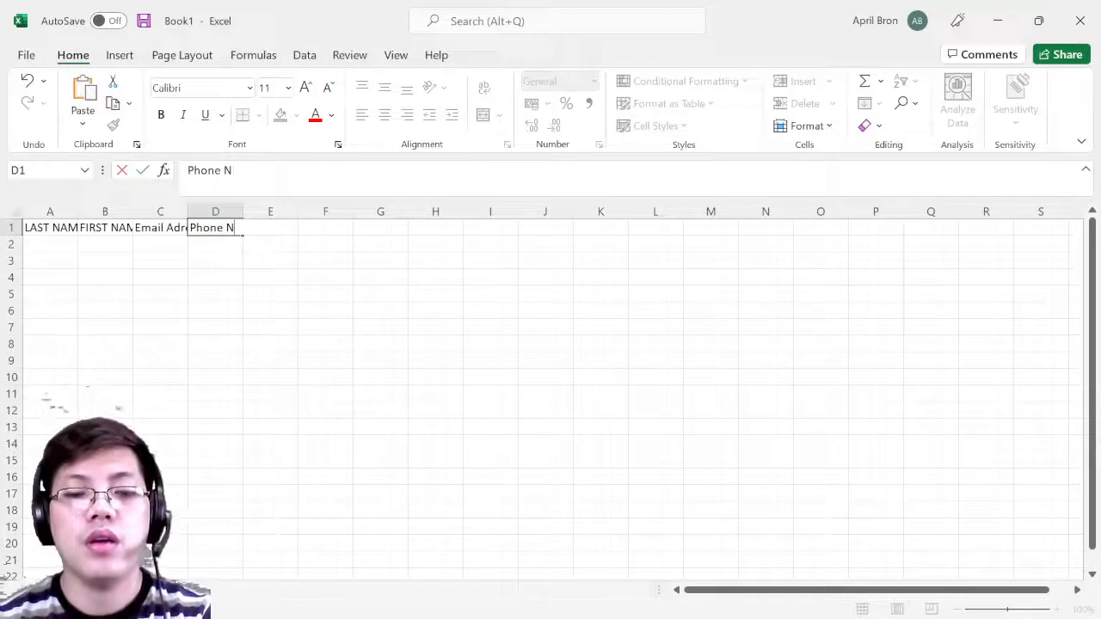
key(BackSpace)
key(BackSpace)
text(Number)
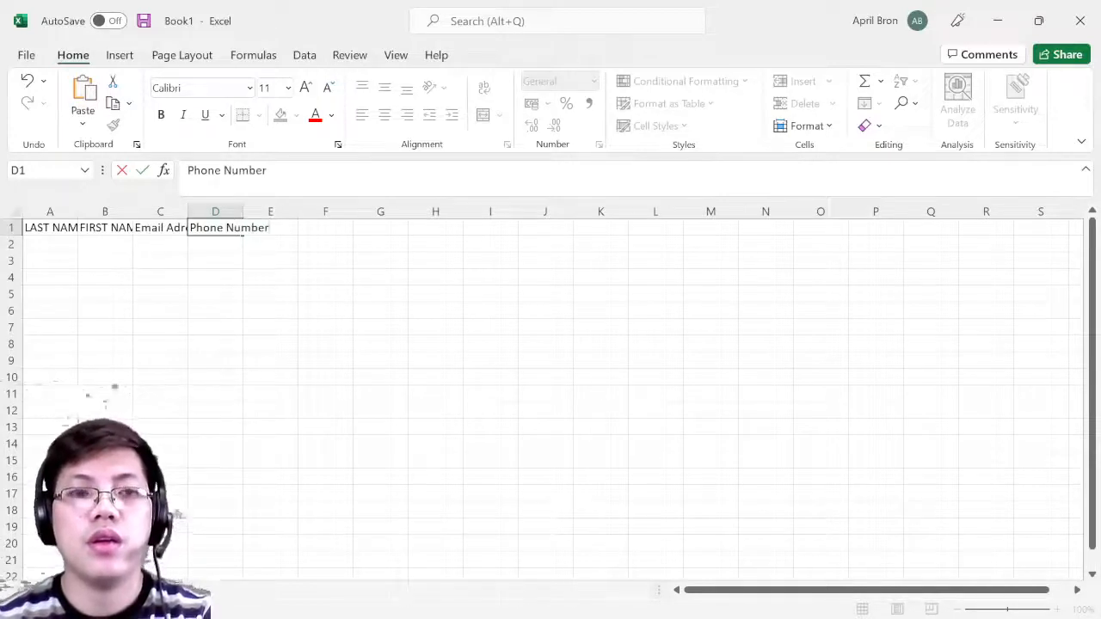
click(176, 212)
mouse_move(188, 211)
mouse_down()
mouse_move(266, 230)
mouse_move(267, 215)
mouse_move(188, 215)
mouse_up()
click(223, 285)
- Insert a new first column before LAST NAME and head it 'Title'
right_click(48, 213)
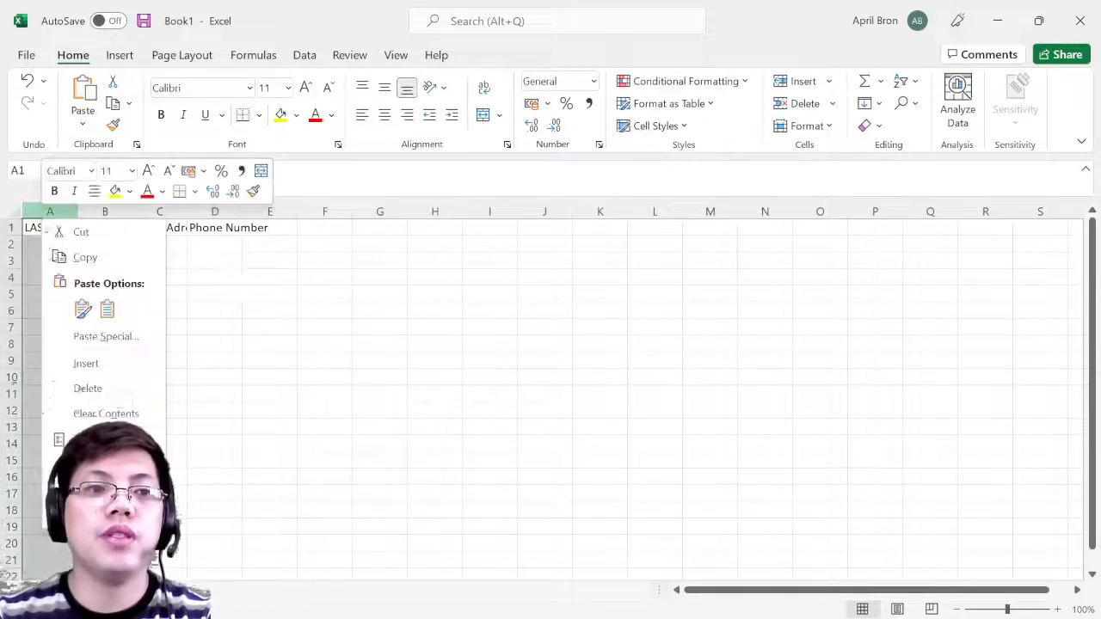
click(89, 363)
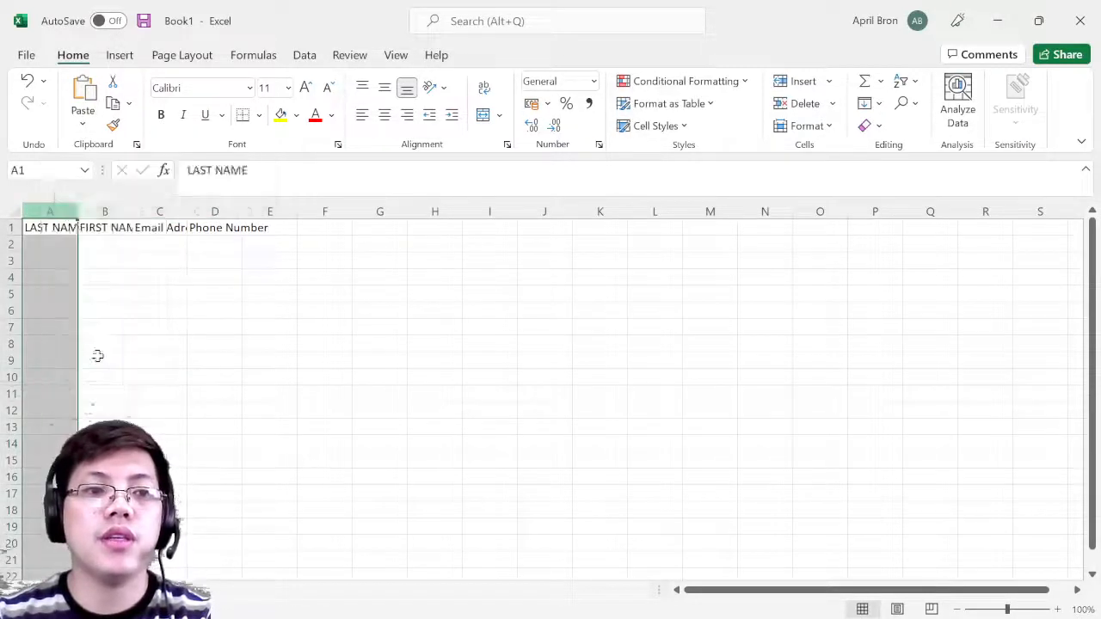
click(64, 227)
text(Title)
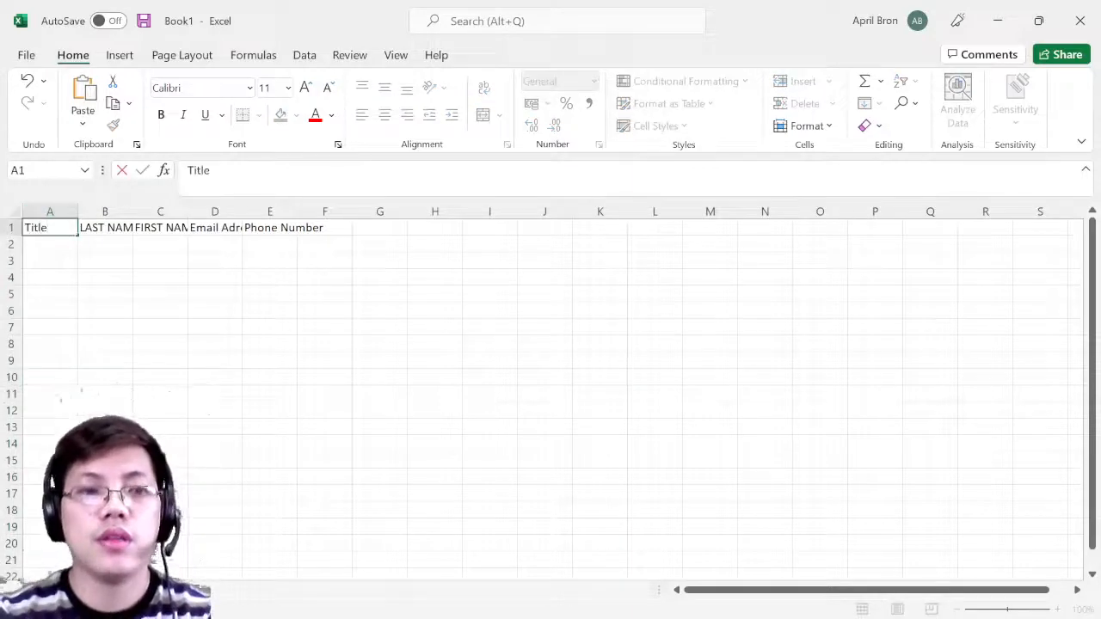
key(Return)
- Fill row 2 with Mr. and the first contact's last name, first name and e-mail address
text(Mr.)
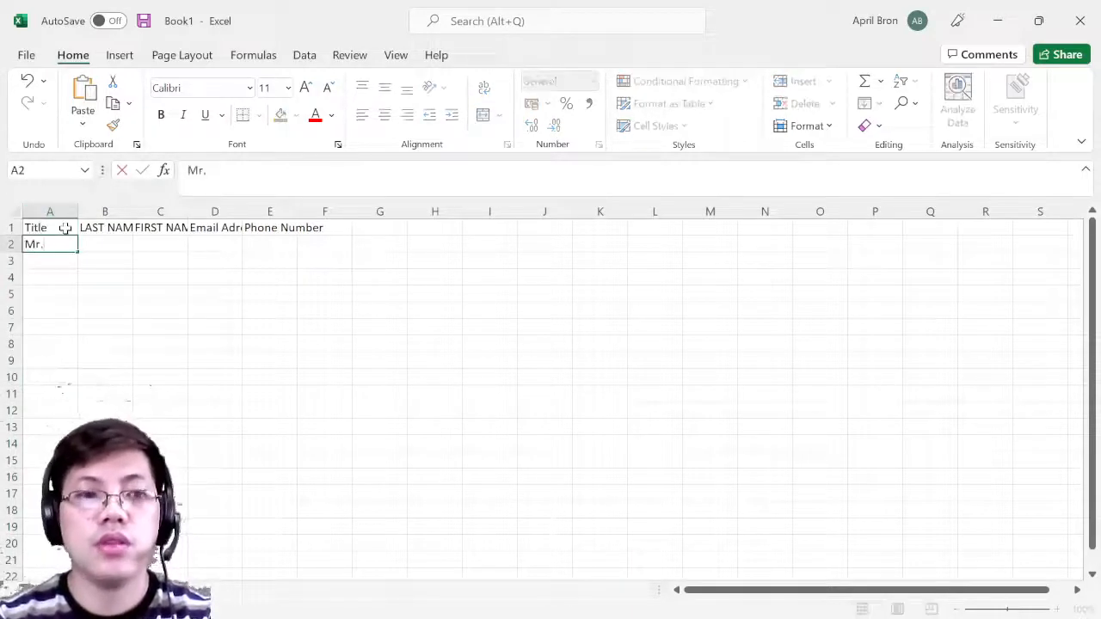
key(Tab)
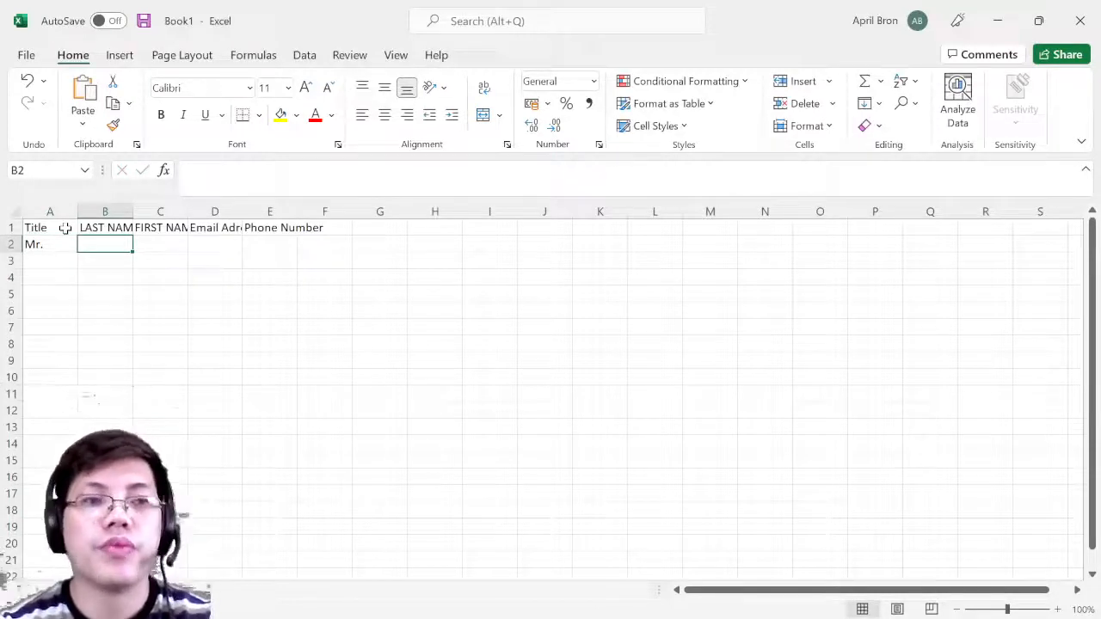
text(Ro)
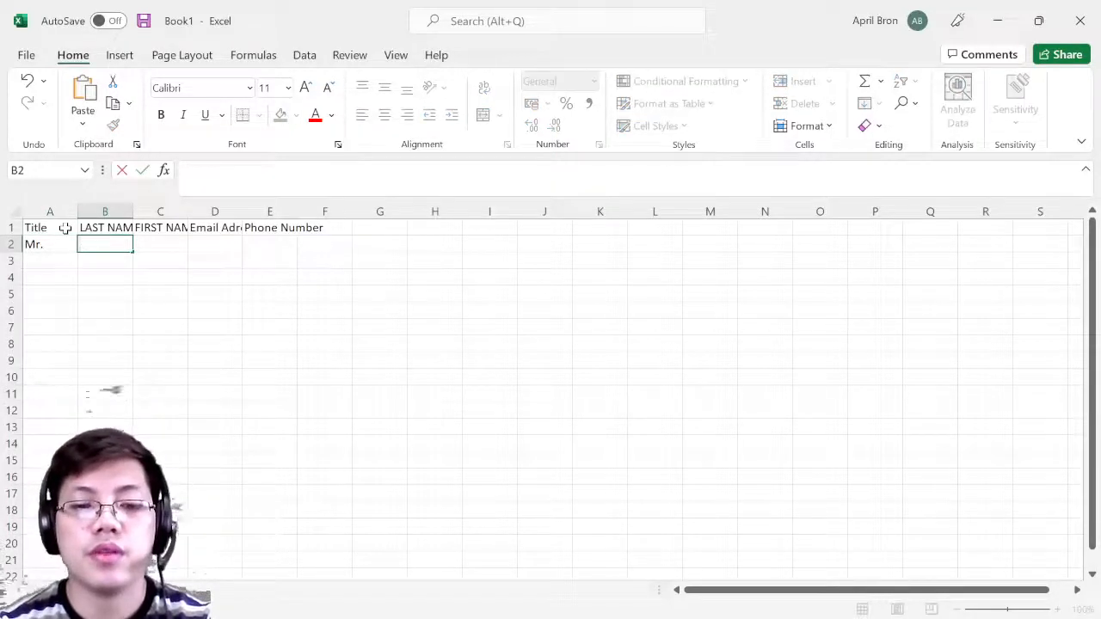
text(L)
key(BackSpace)
key(BackSpace)
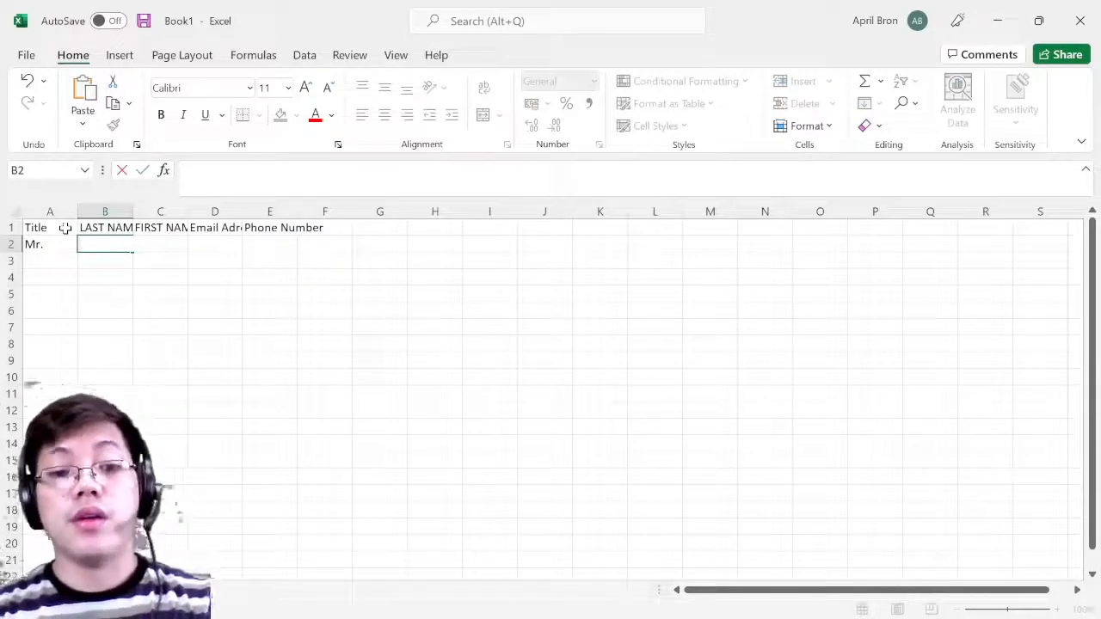
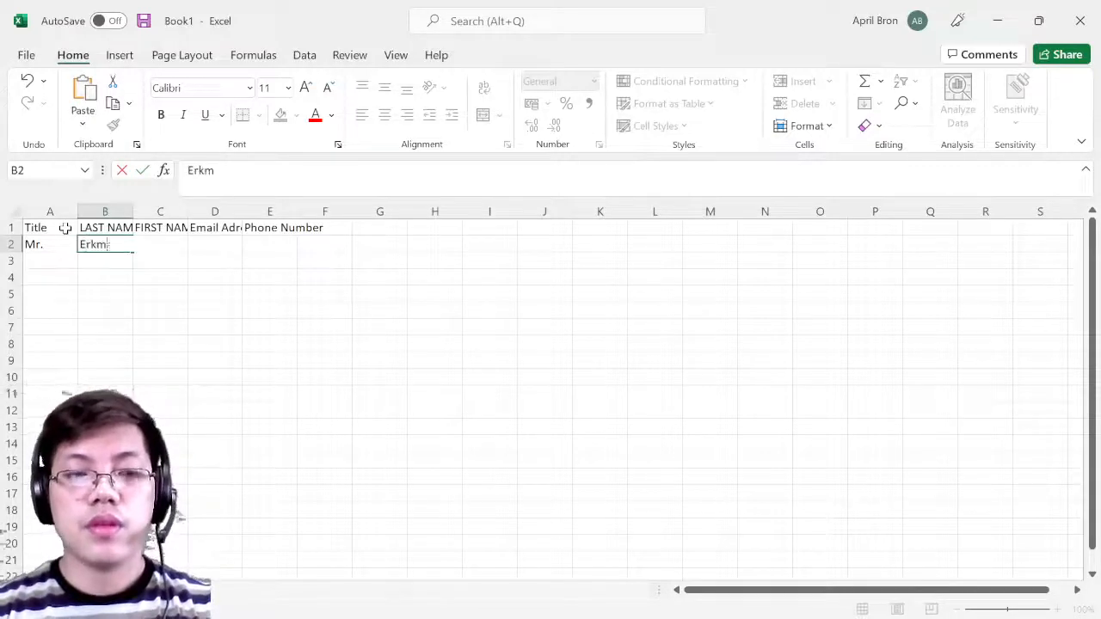
key(Tab)
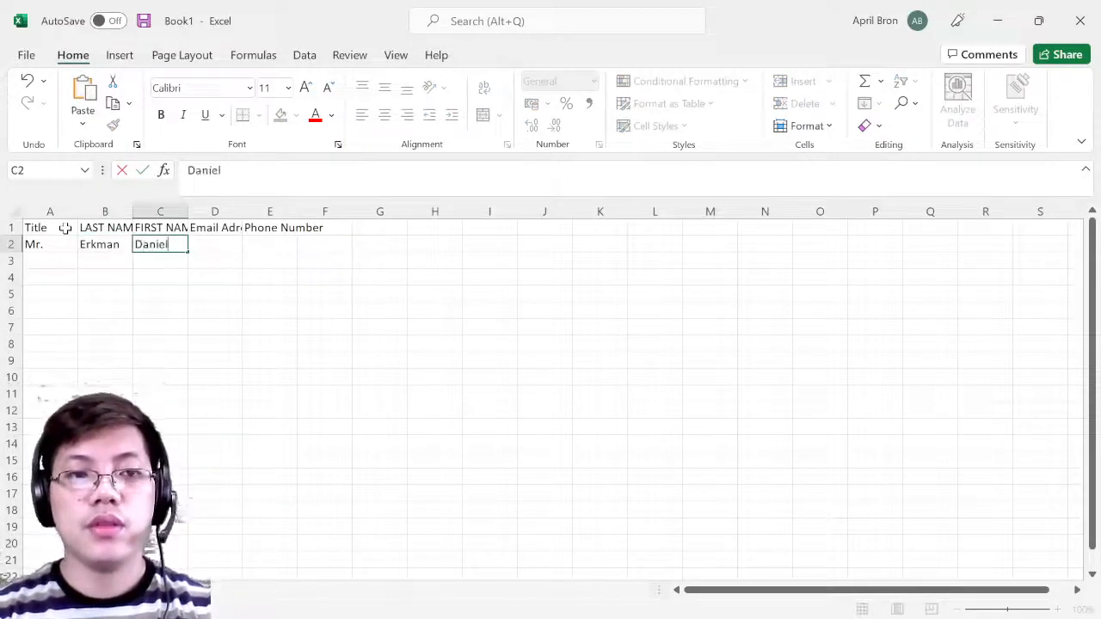
key(Tab)
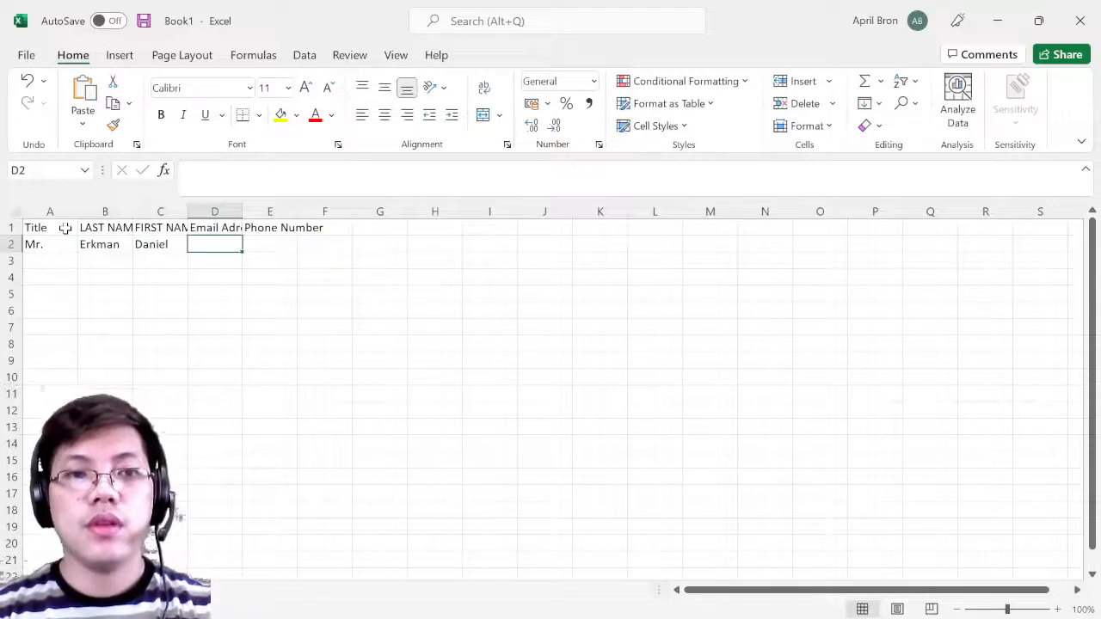
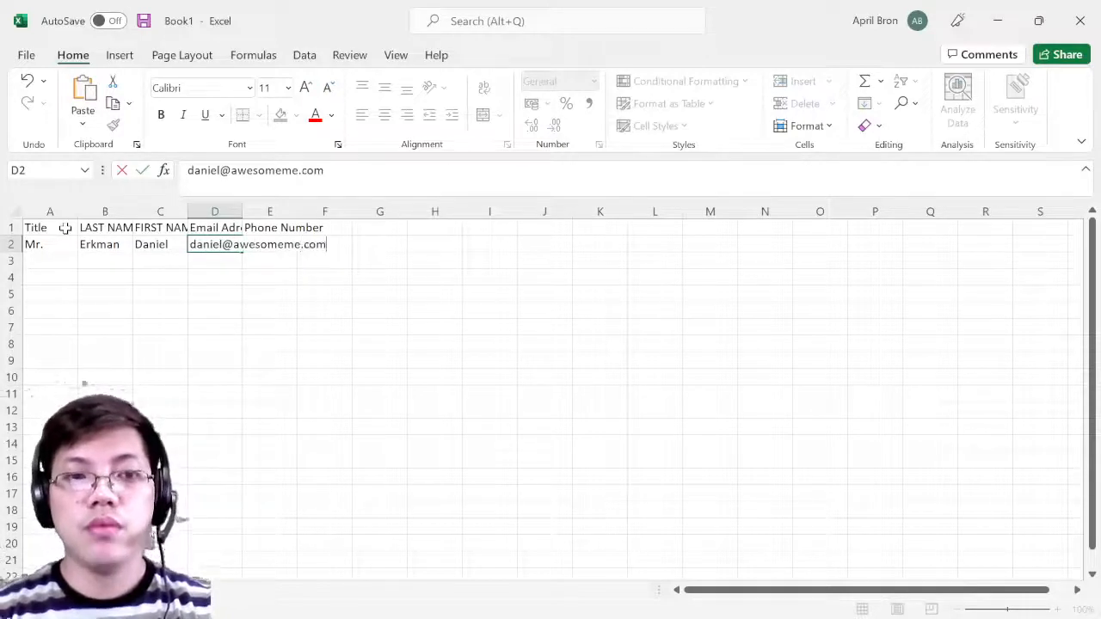
- Widen columns B, C, D and E so their headers and entries show fully
click(178, 227)
drag(188, 215, 462, 213)
click(216, 327)
click(195, 297)
click(282, 308)
click(426, 327)
drag(352, 206, 389, 213)
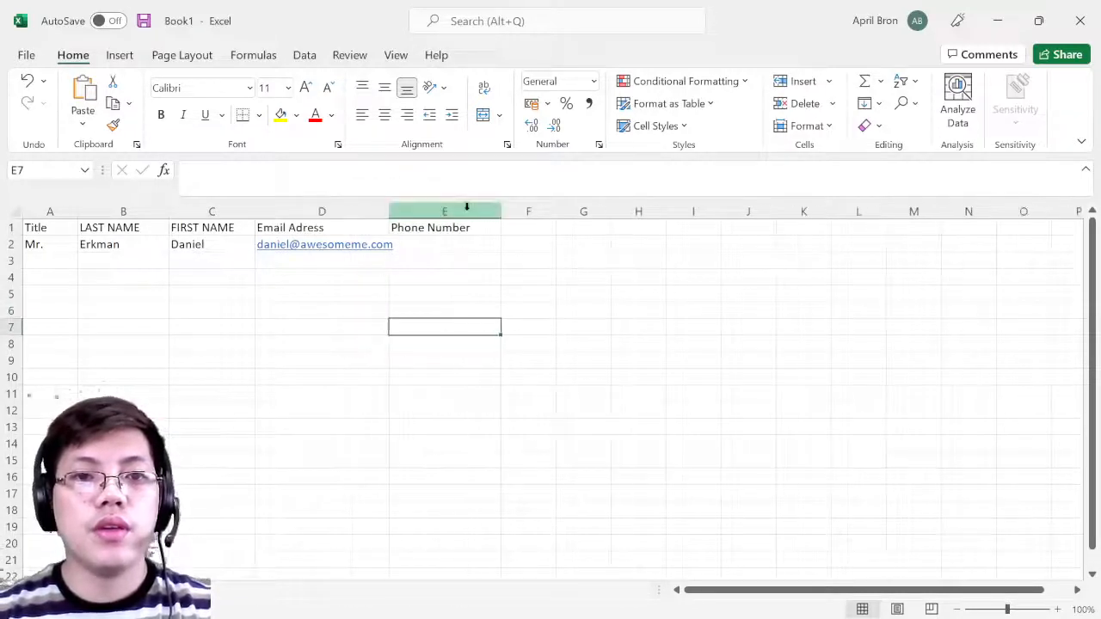
drag(503, 218, 526, 216)
click(455, 311)
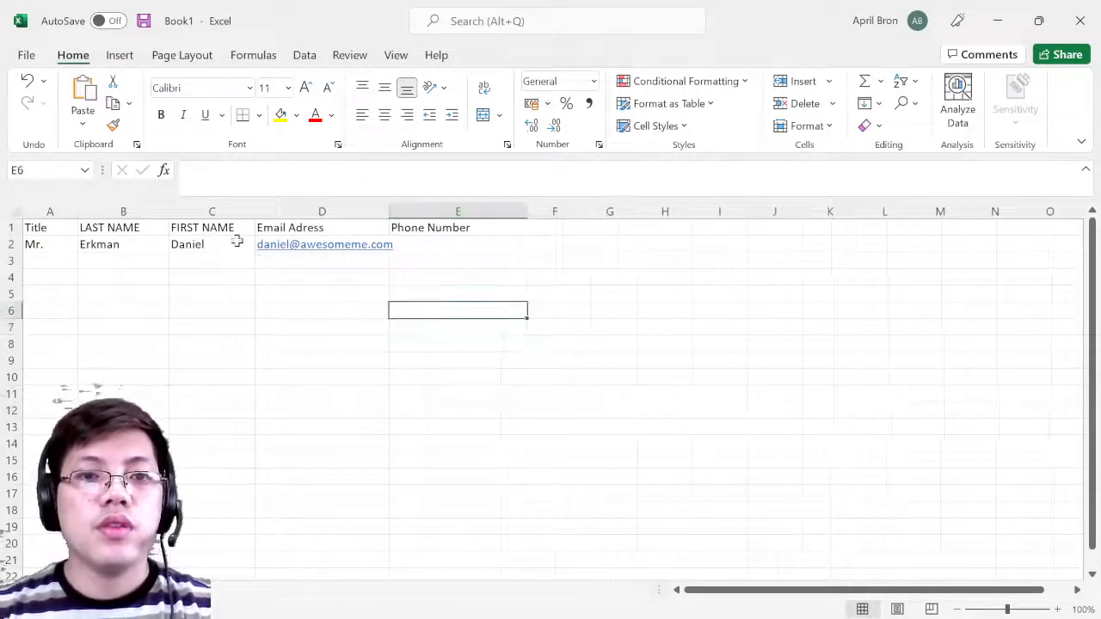
- Check each header and row 2 entry, widening column D further for the e-mail
click(10, 226)
click(97, 227)
click(191, 227)
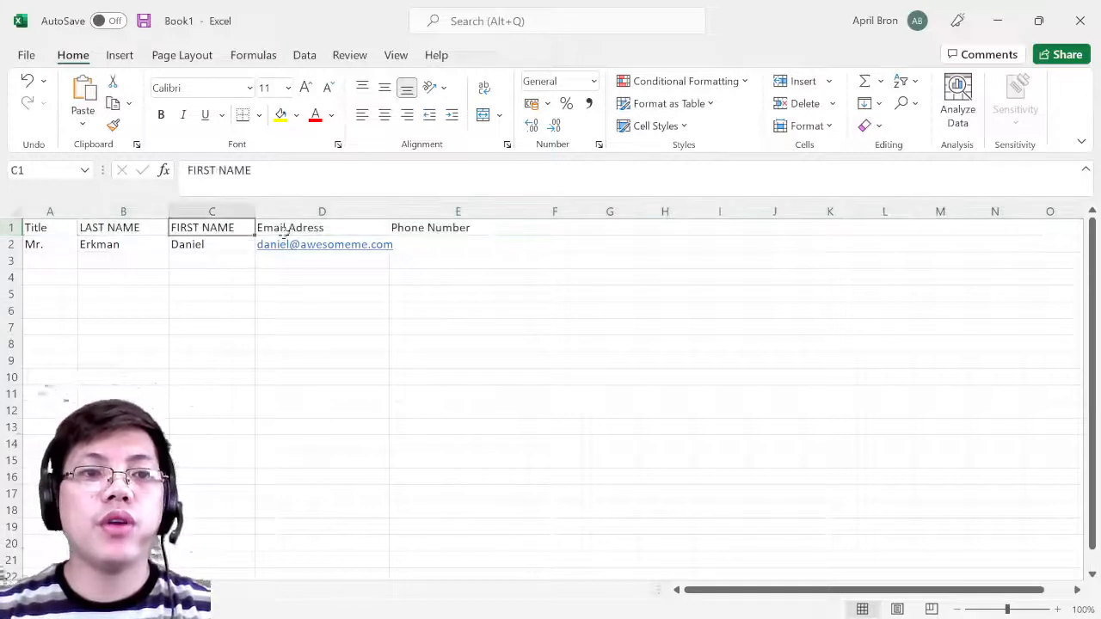
click(296, 229)
click(442, 227)
click(36, 247)
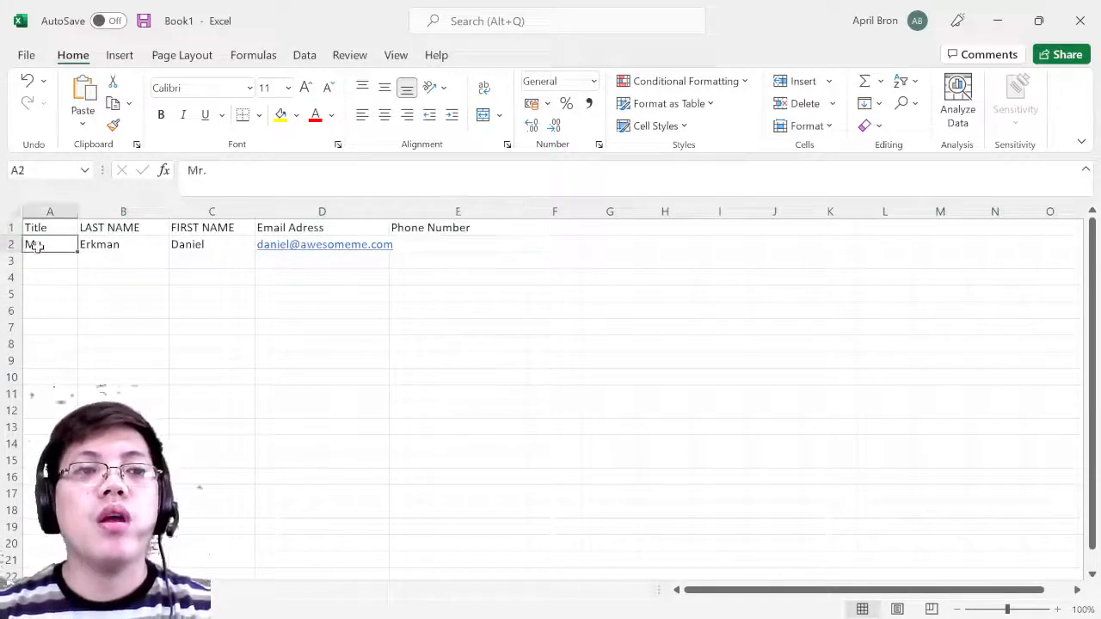
click(61, 258)
click(64, 247)
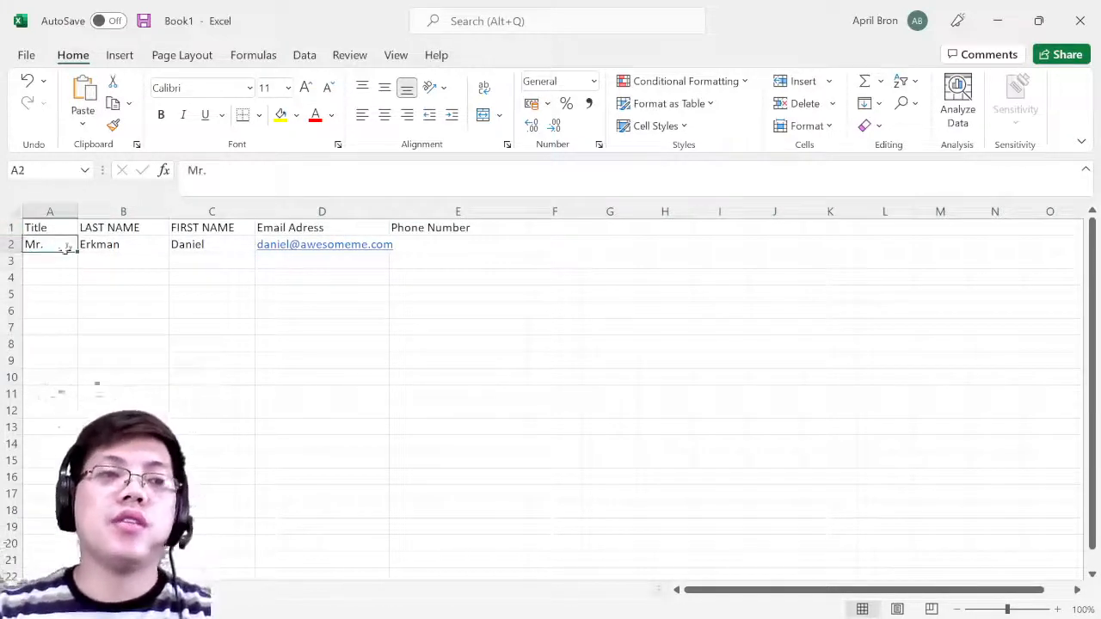
click(103, 245)
click(206, 247)
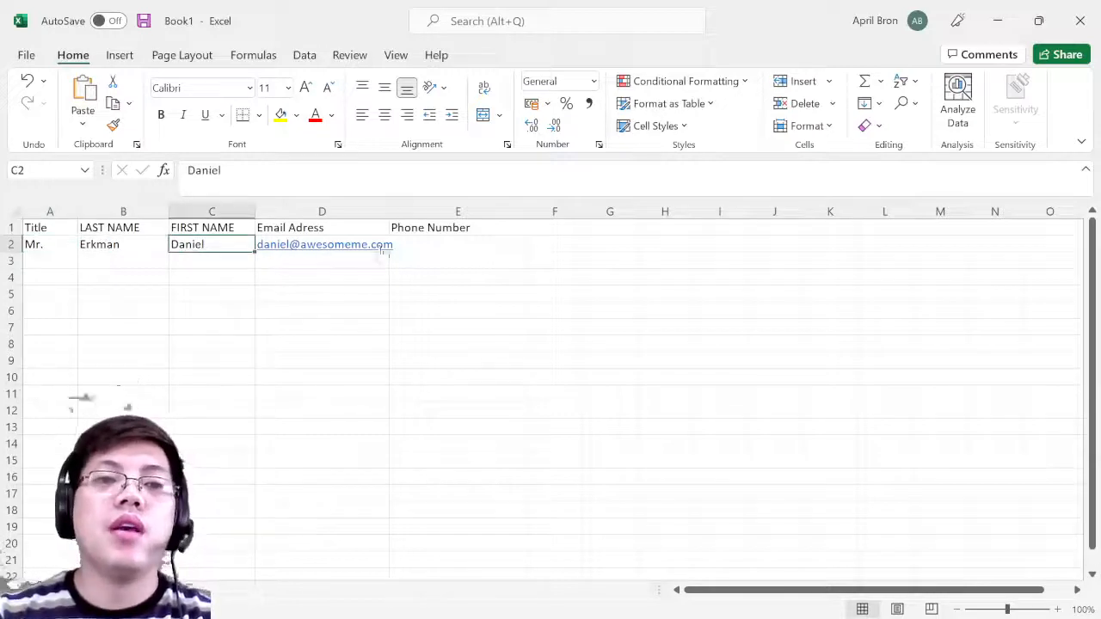
drag(390, 214, 411, 214)
- Enter the first contact's phone number in E2, then move to row 3
click(477, 247)
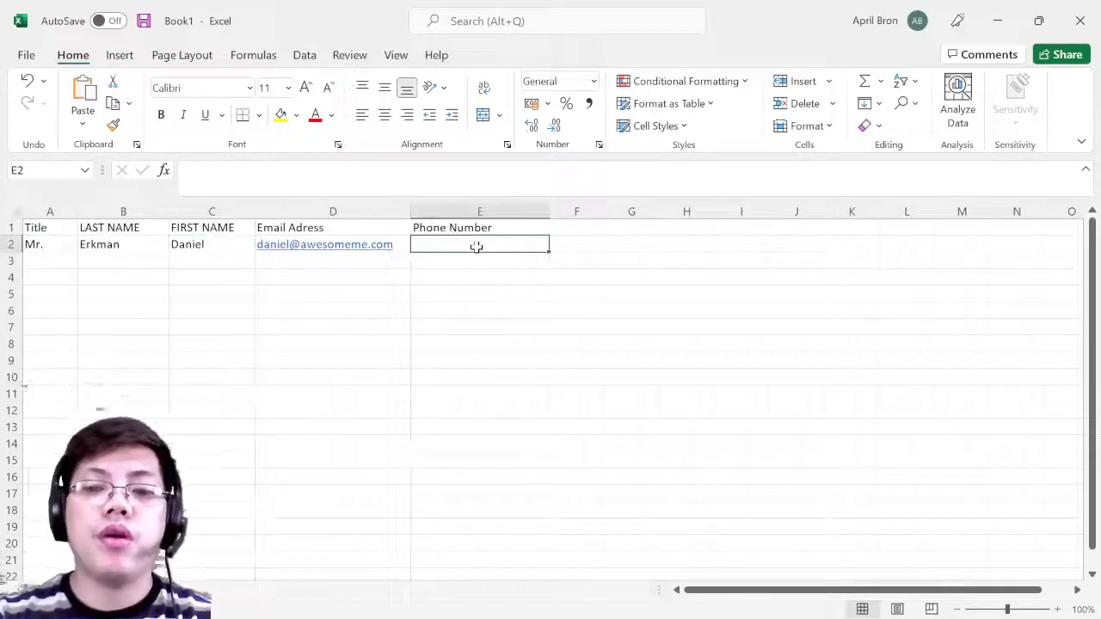
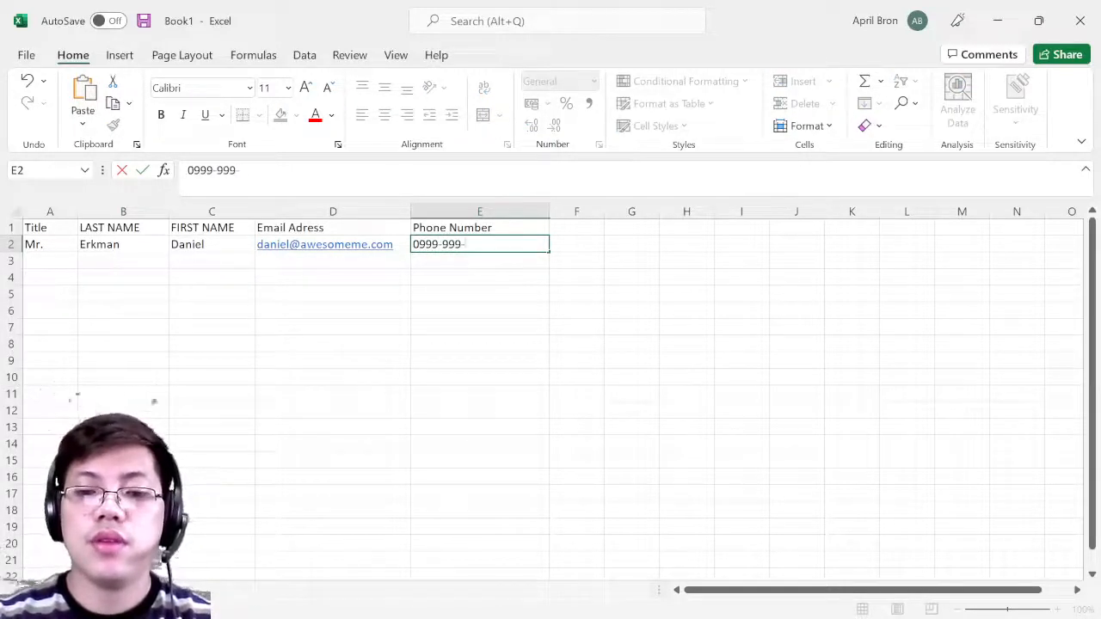
click(516, 274)
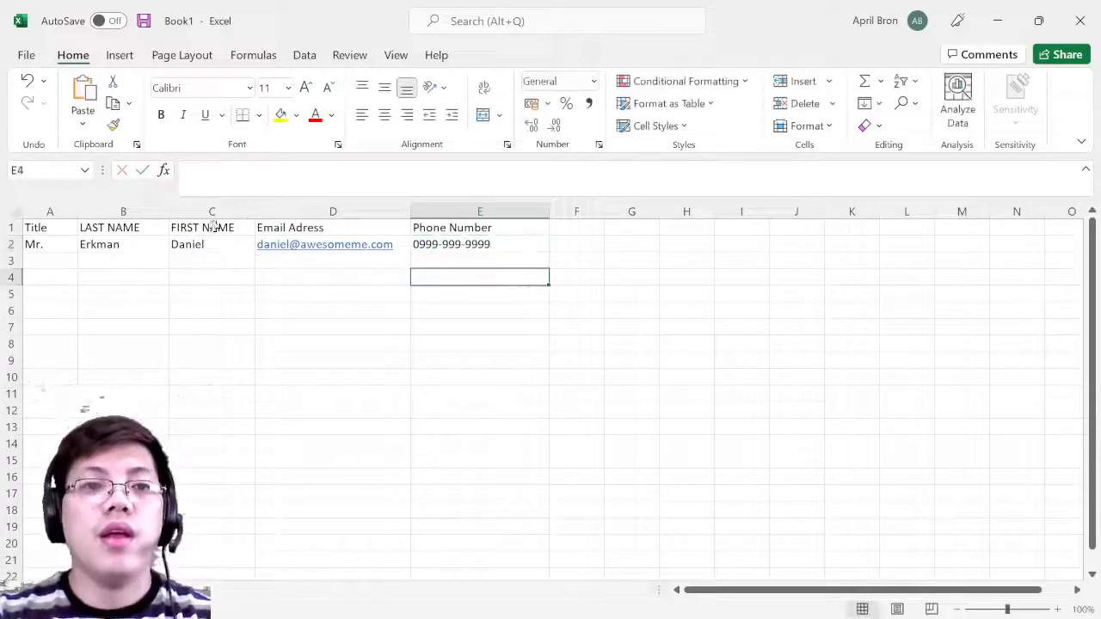
click(74, 258)
- Enter Mr. and the second contact's last name in A3:B3
text(MR)
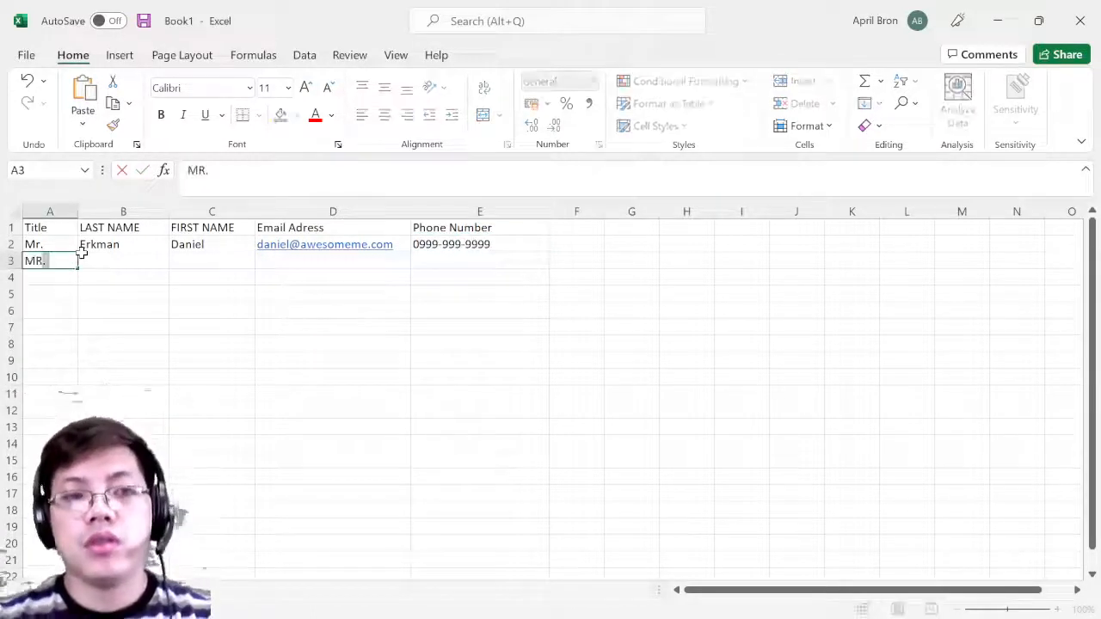
click(86, 261)
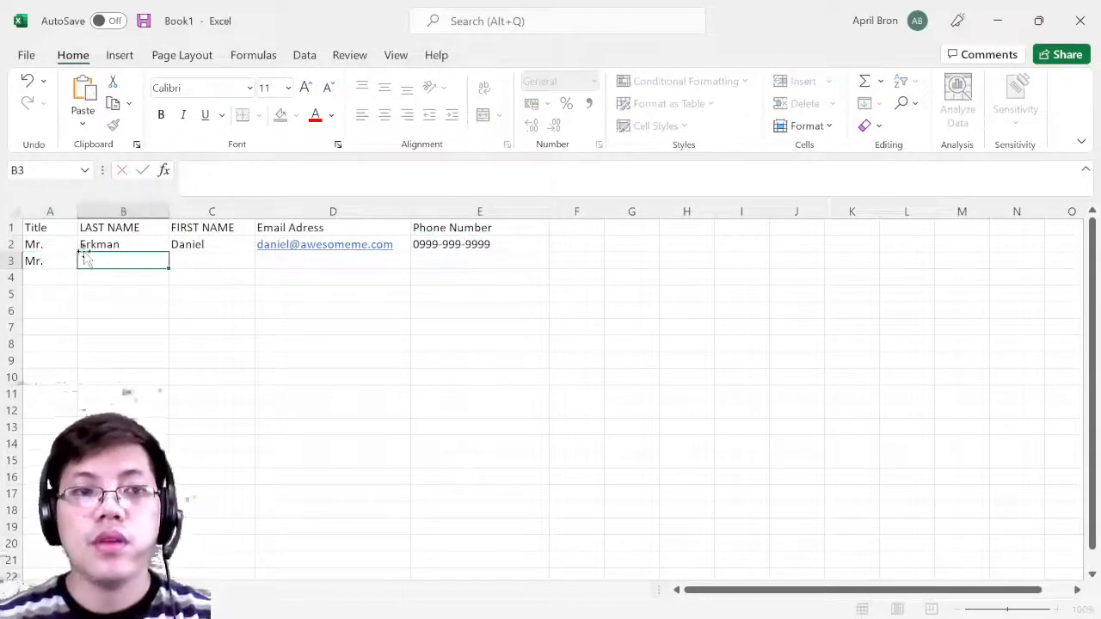
text(Soli)
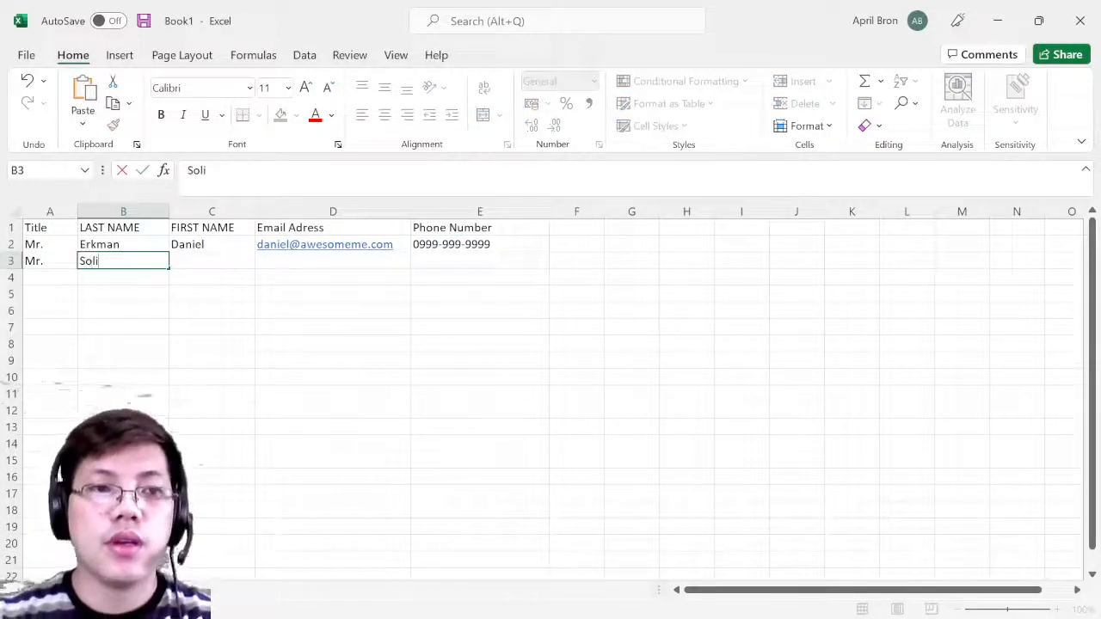
drag(99, 260, 52, 264)
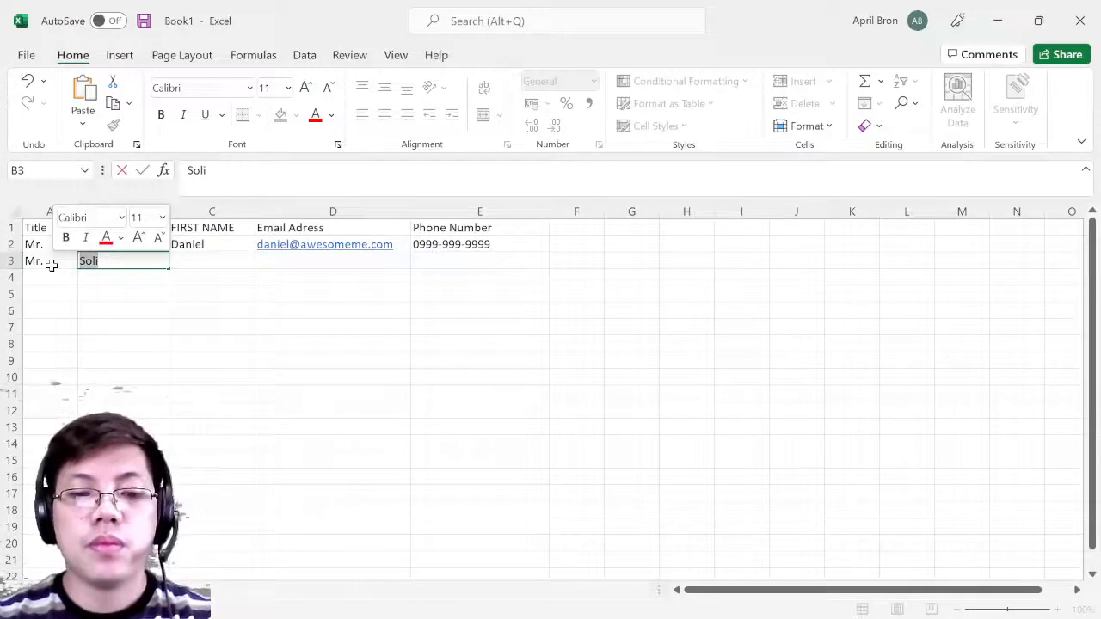
text(p)
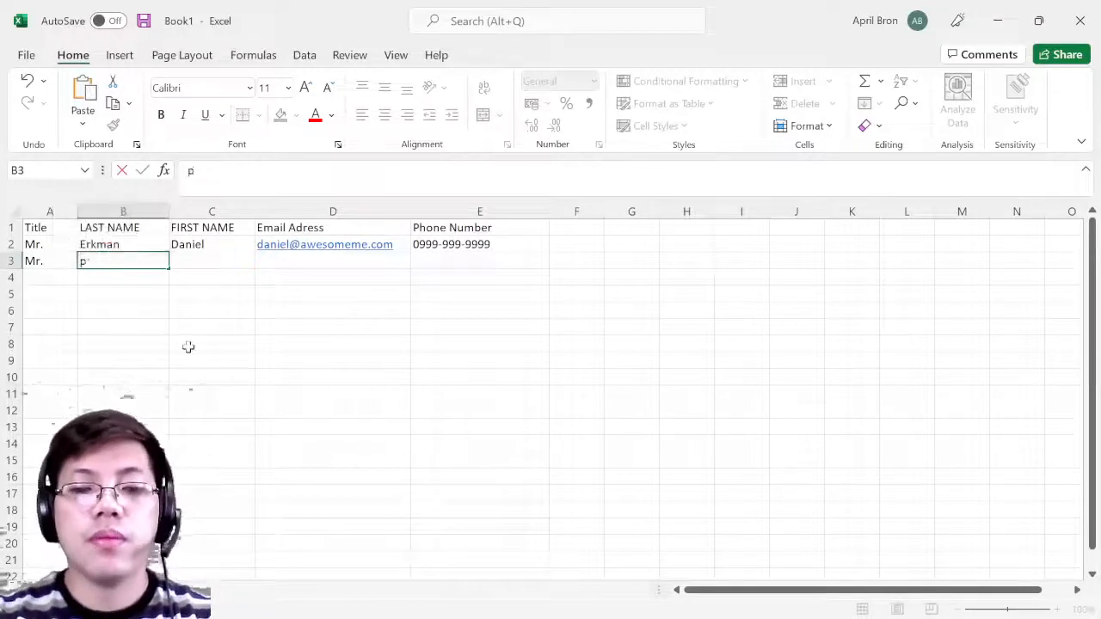
key(BackSpace)
key(BackSpace)
key(BackSpace)
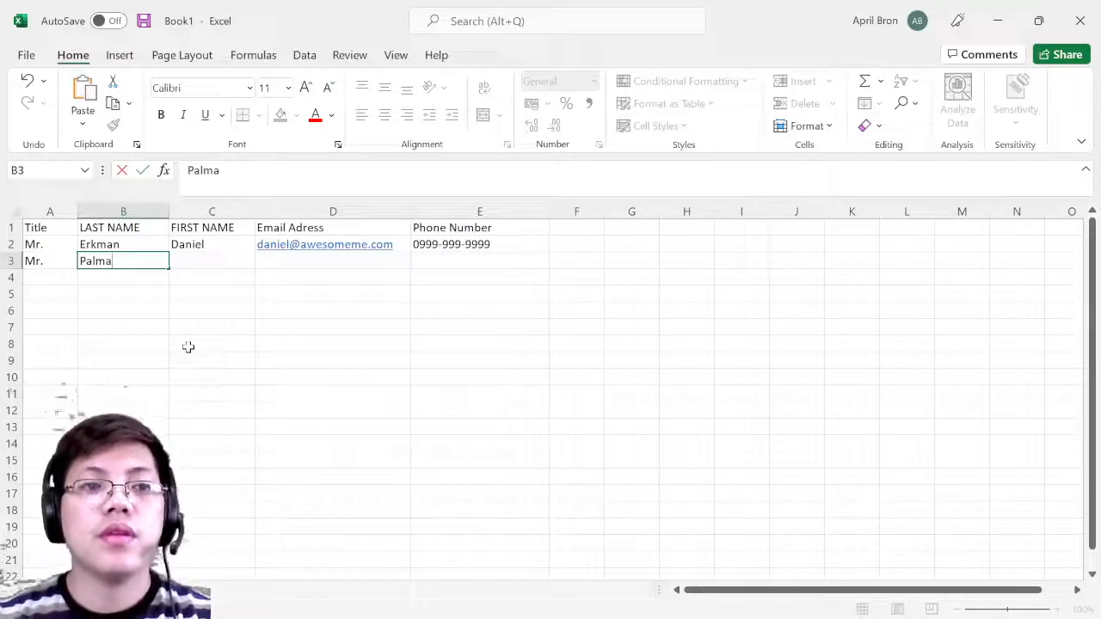
key(Tab)
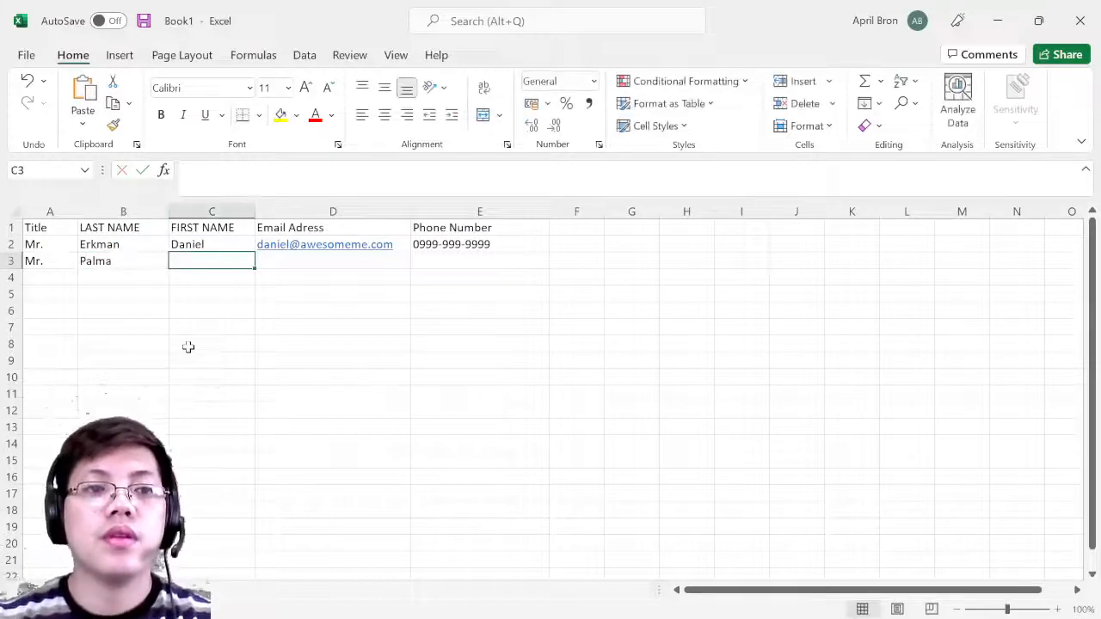
- Add the second contact's first name, e-mail address and phone number in C3:E3
text(To)
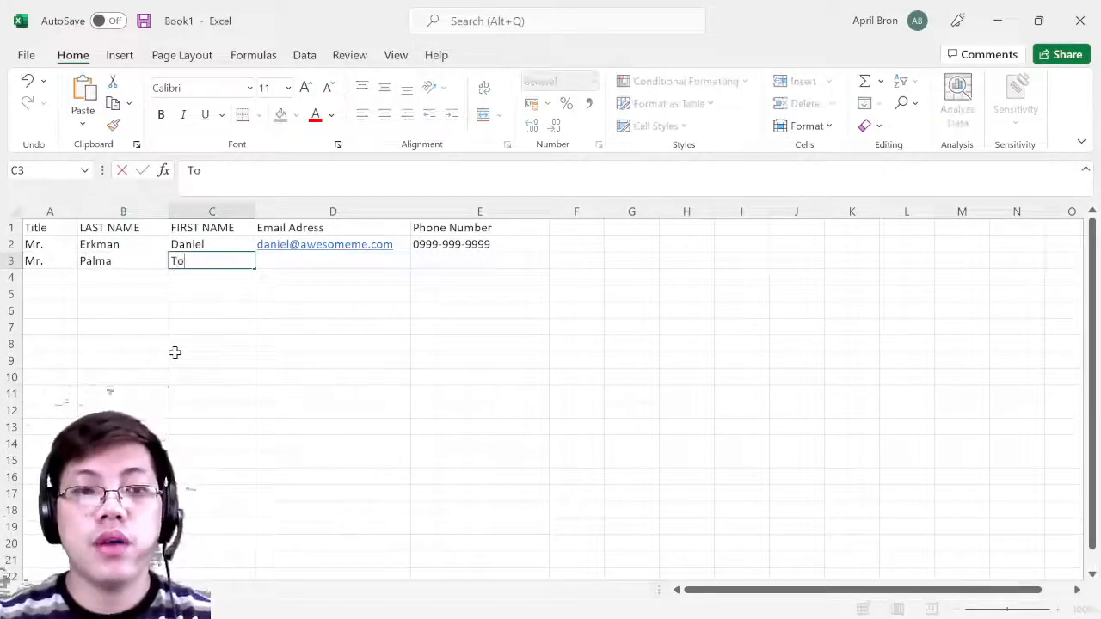
key(BackSpace)
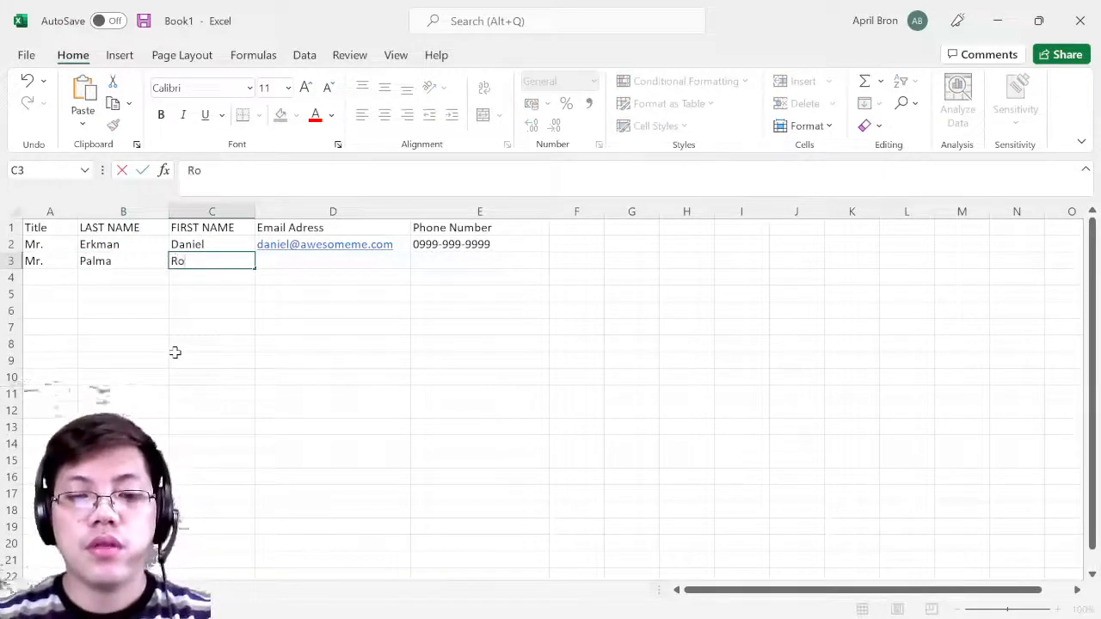
key(Tab)
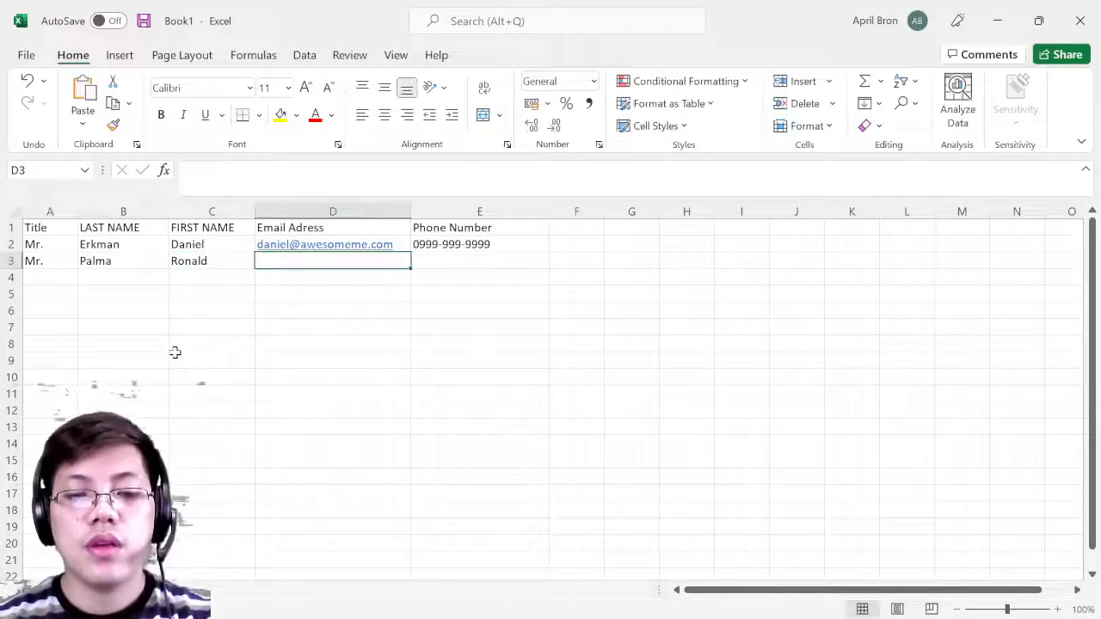
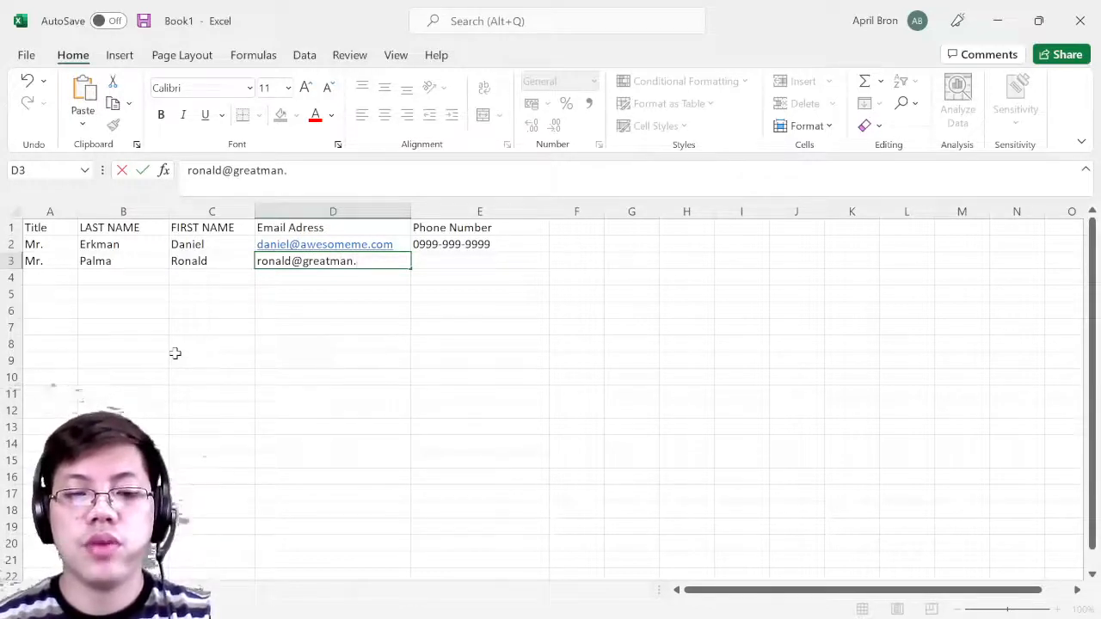
key(Tab)
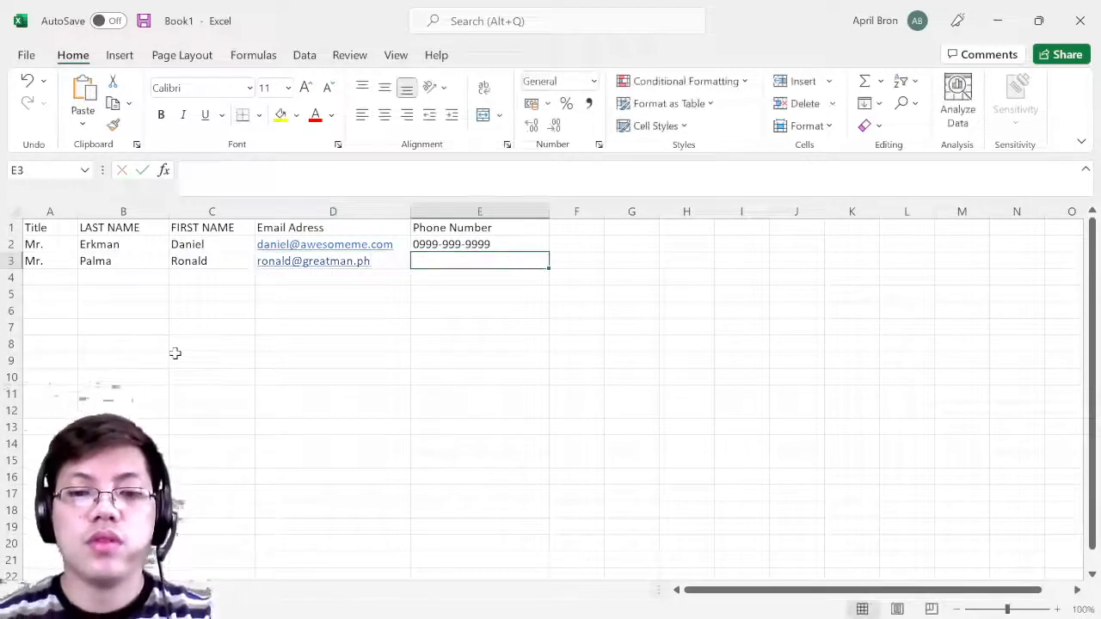
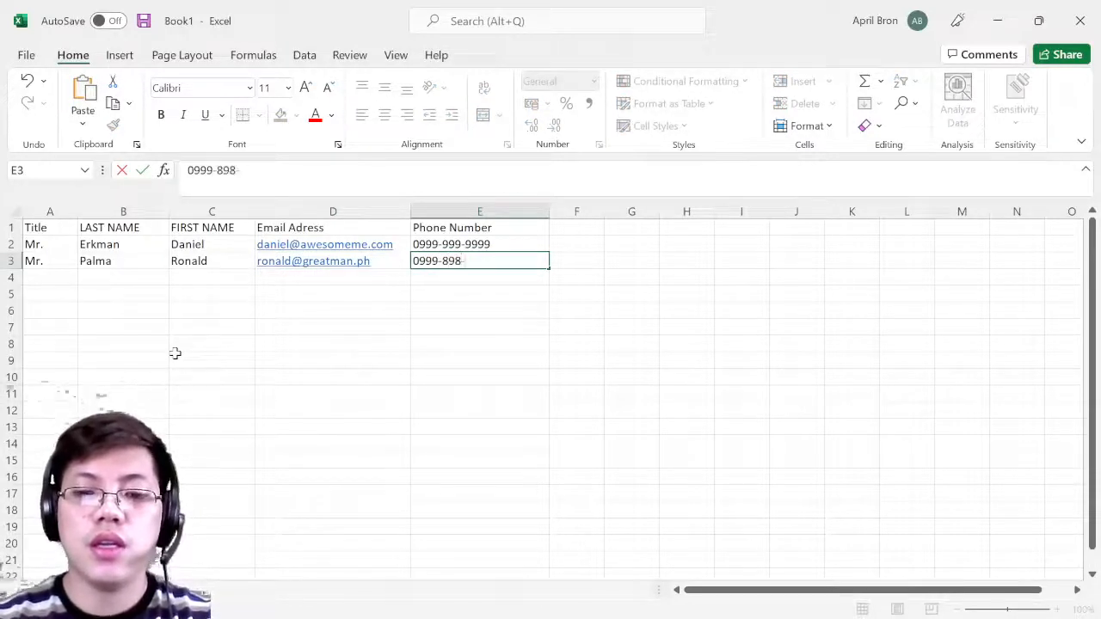
- Finish row 3's phone number, then enter Mrs. and the third contact's last name in row 4
key(Return)
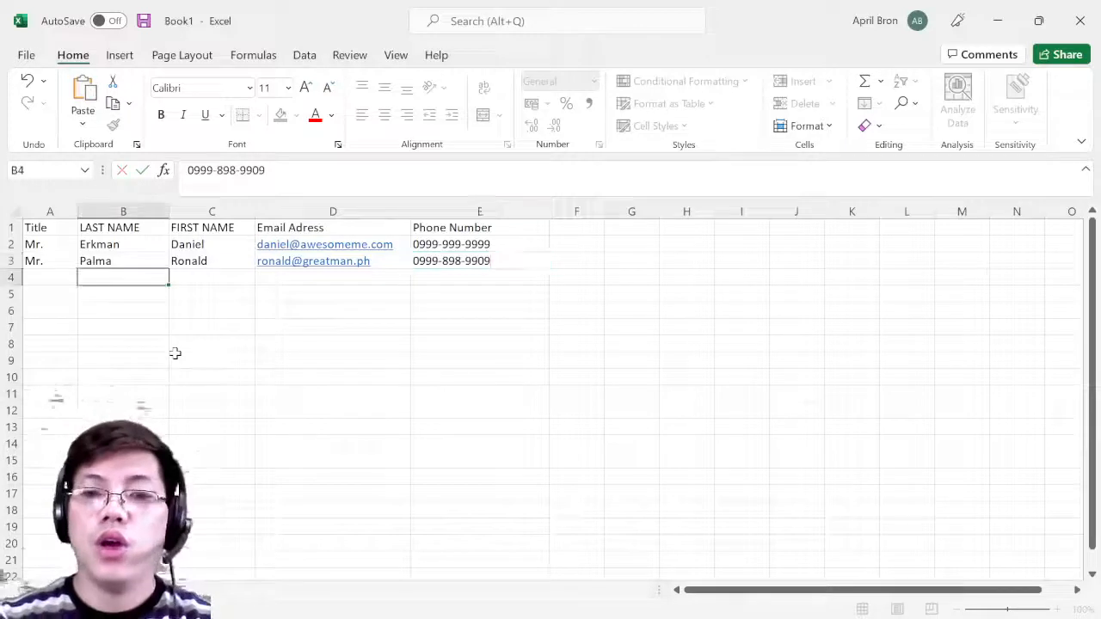
key(Left)
text(Mr.)
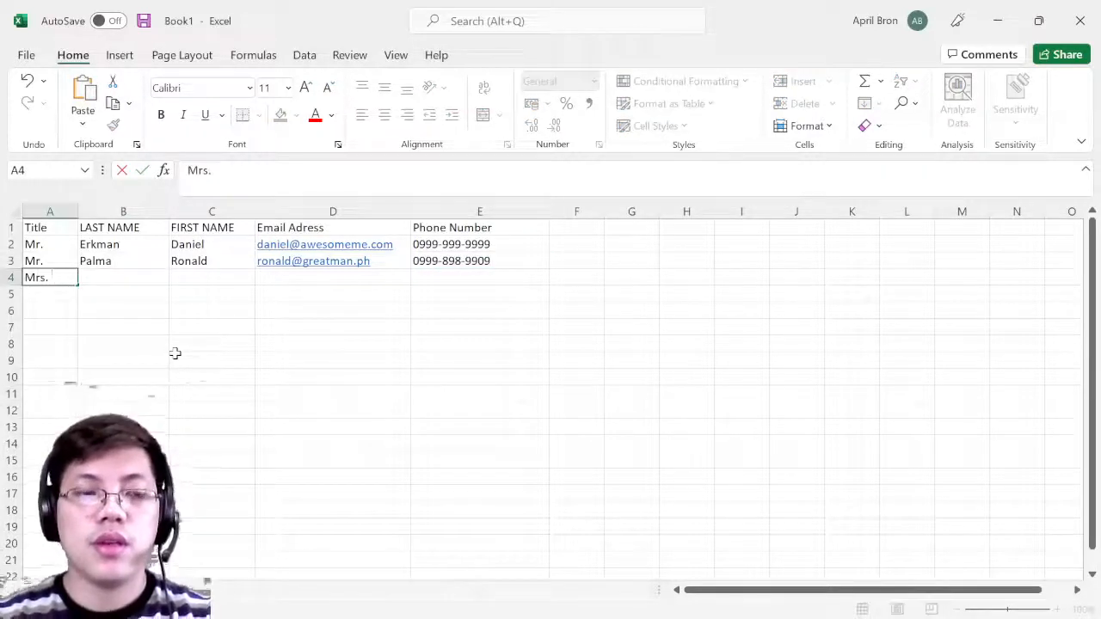
key(Tab)
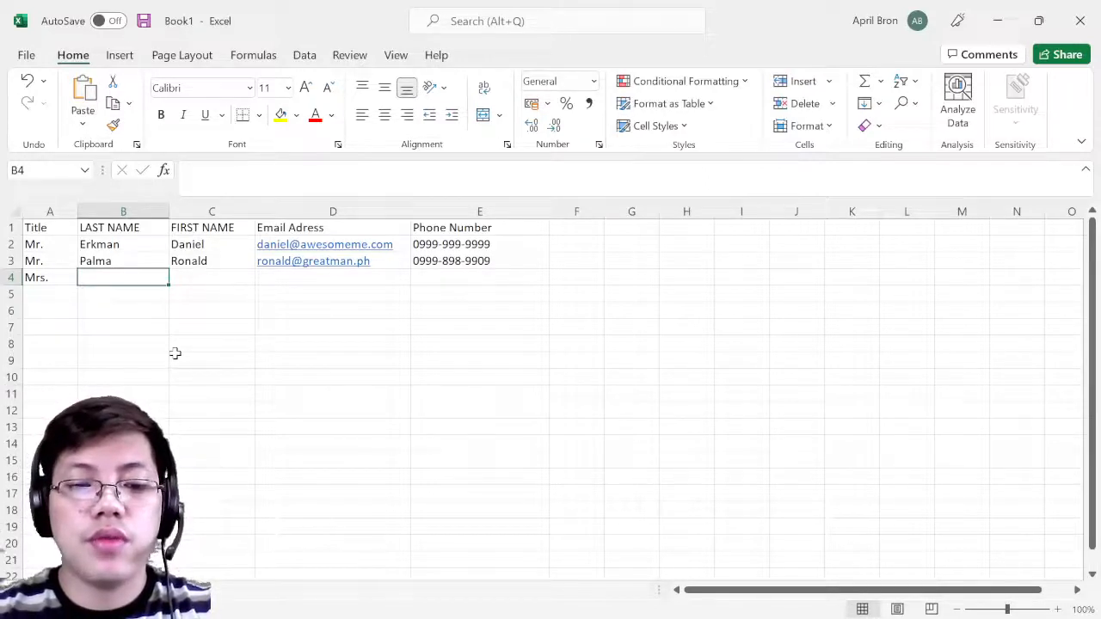
text(Rosa)
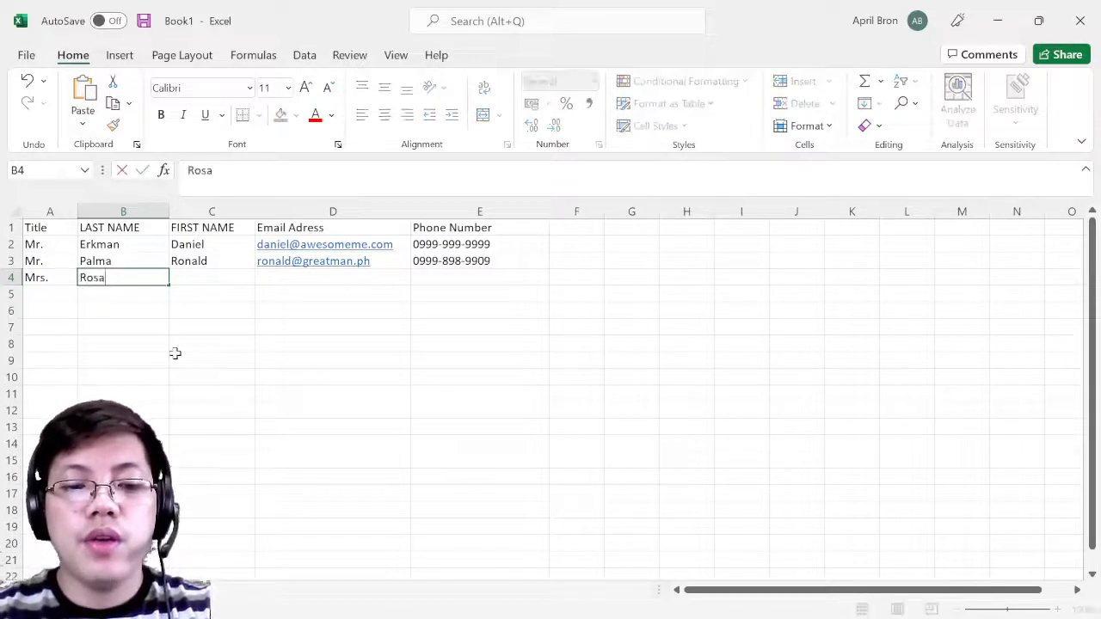
text(ri)
key(BackSpace)
key(BackSpace)
key(BackSpace)
key(BackSpace)
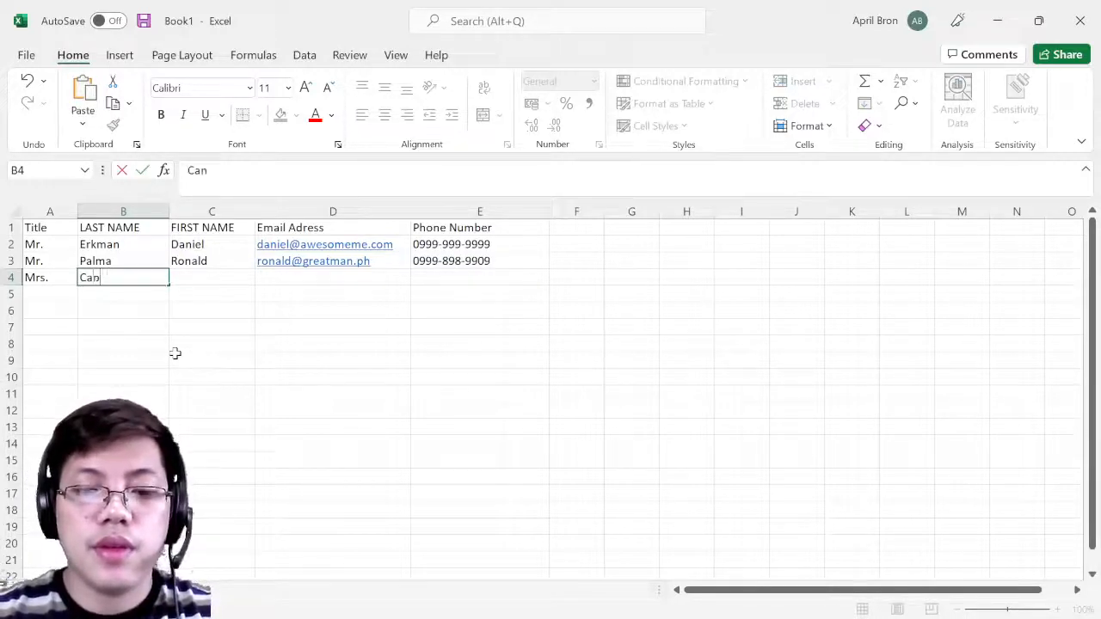
key(Tab)
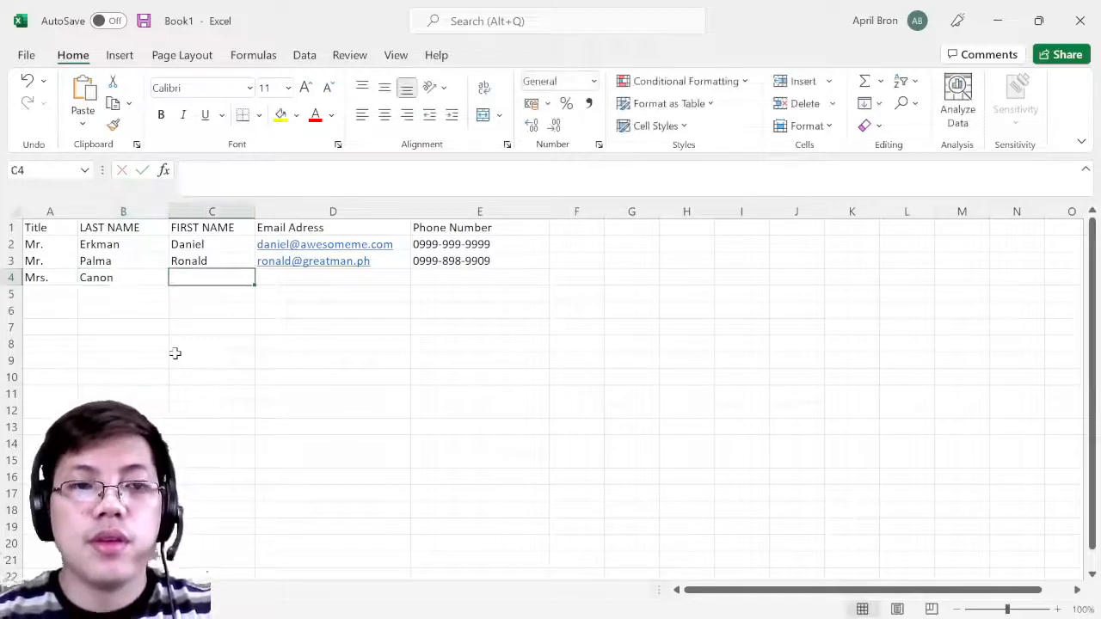
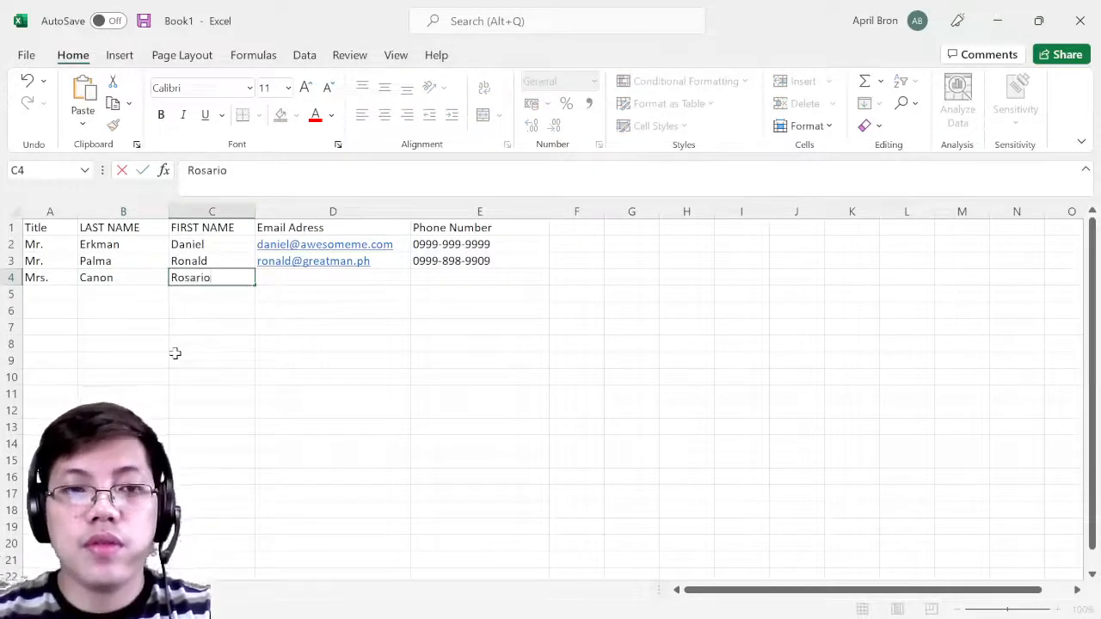
- Add the third contact's first name, e-mail address and phone number in C4:E4
key(Tab)
text(R)
key(BackSpace)
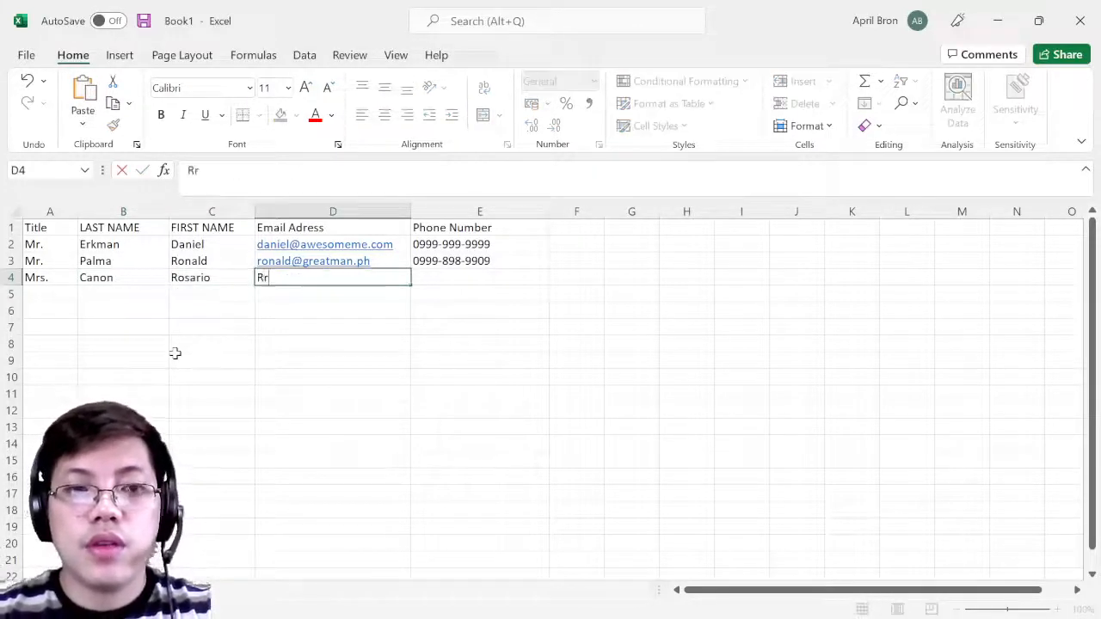
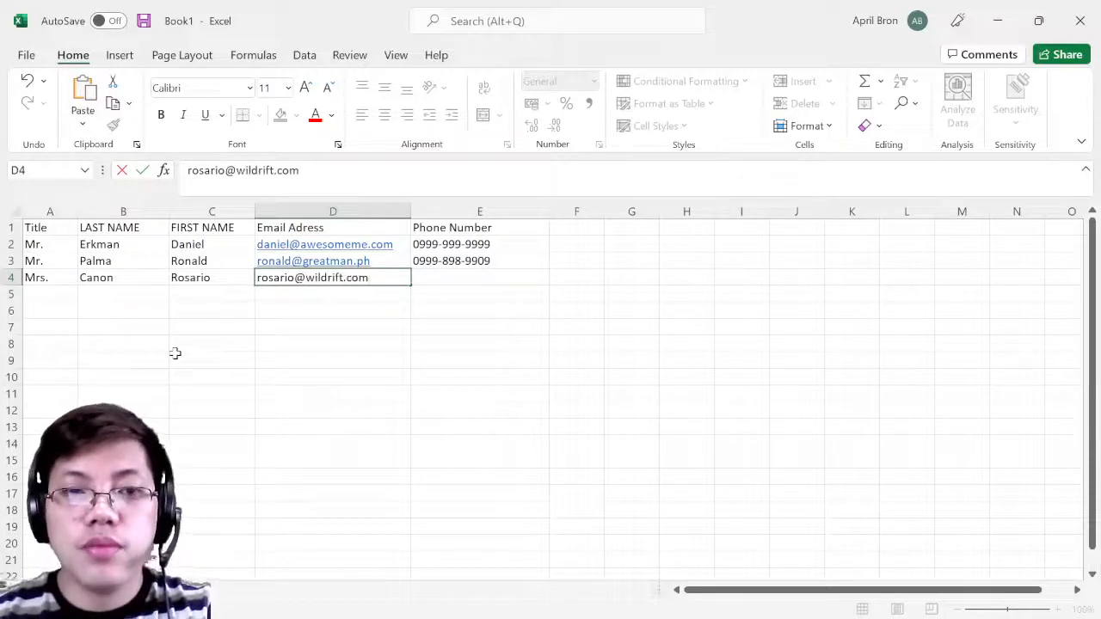
key(Tab)
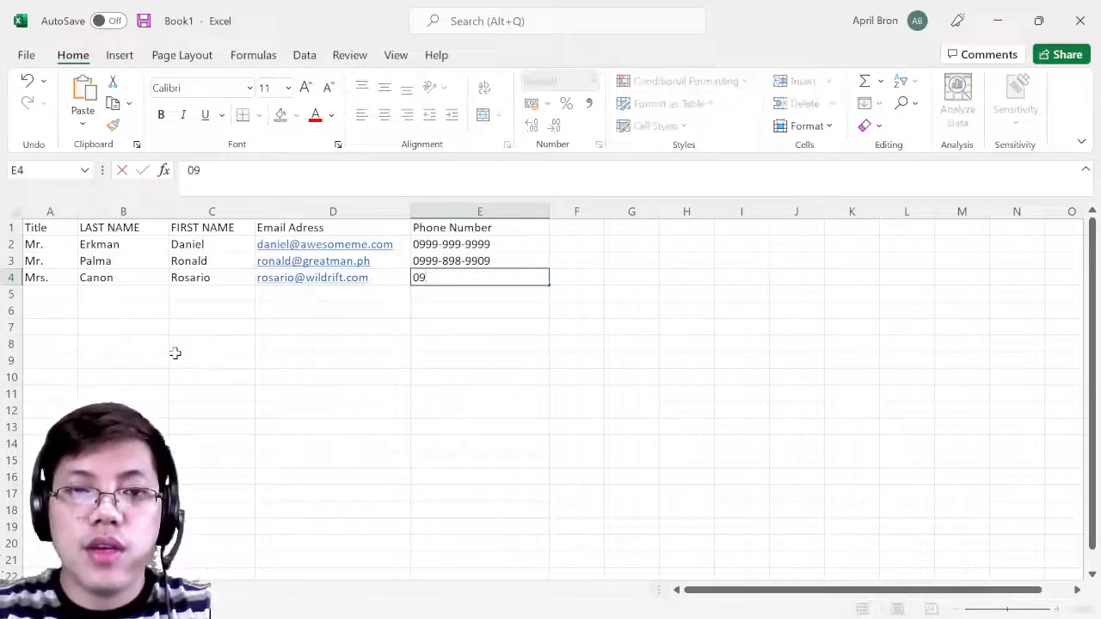
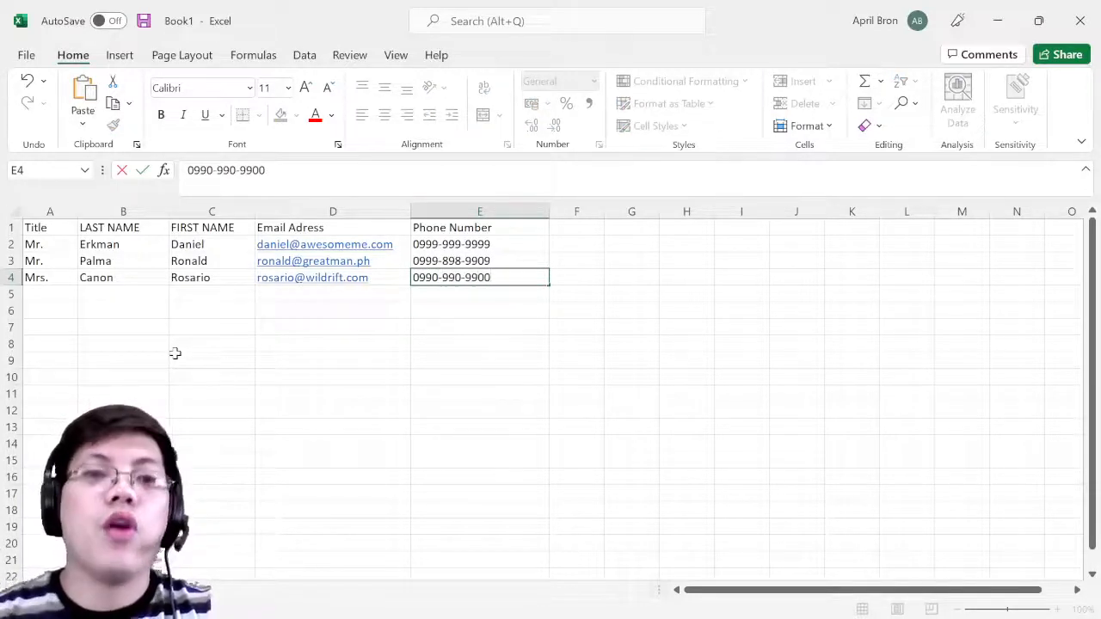
key(Return)
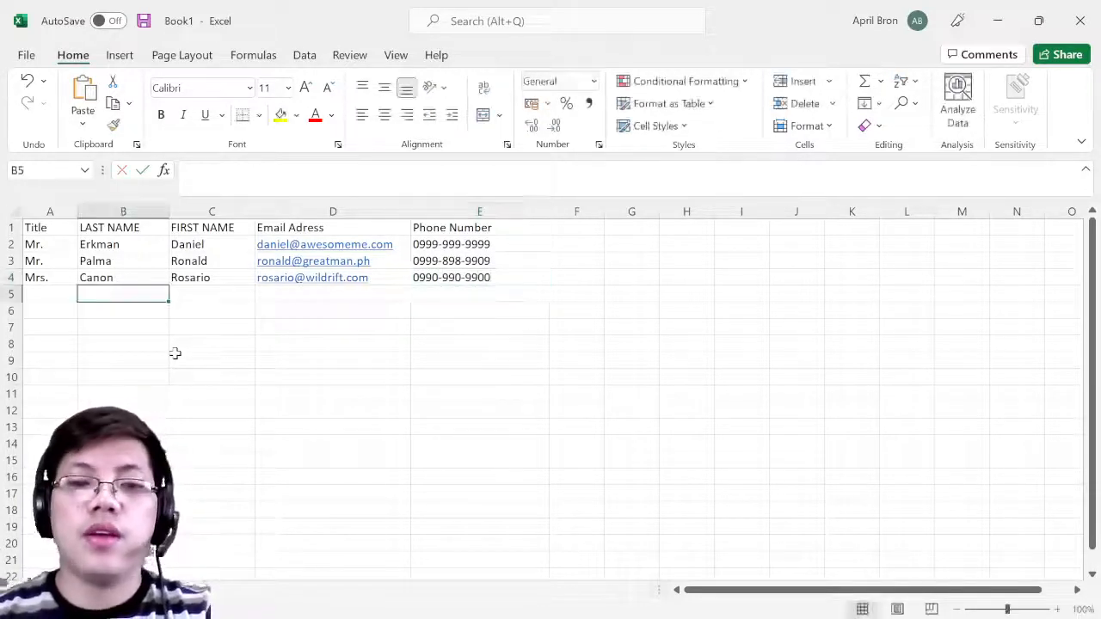
click(321, 427)
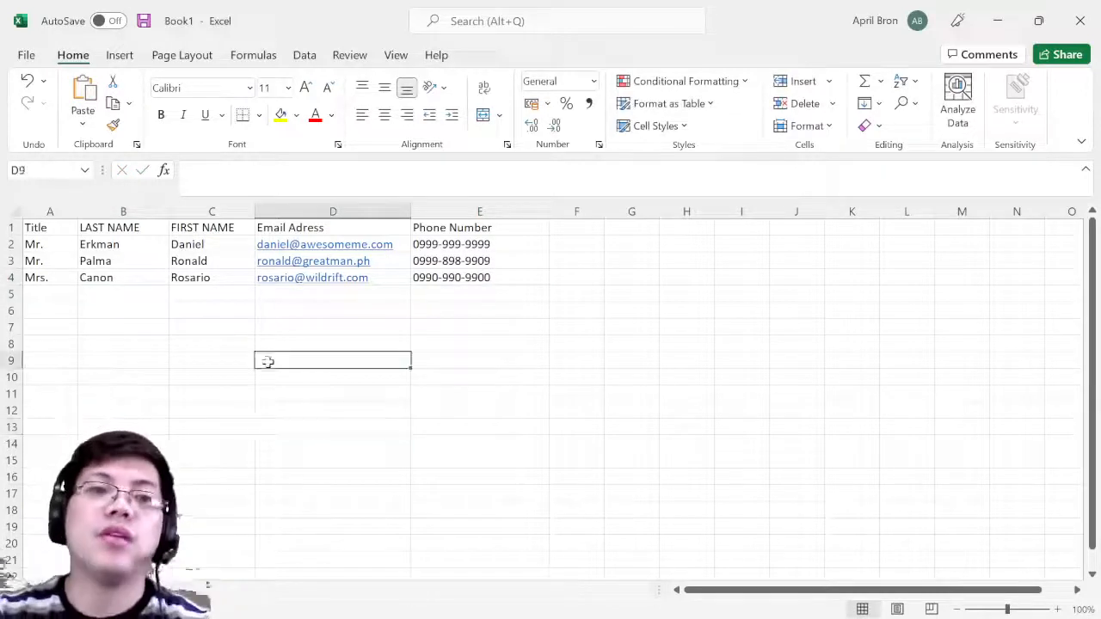
drag(49, 245, 511, 327)
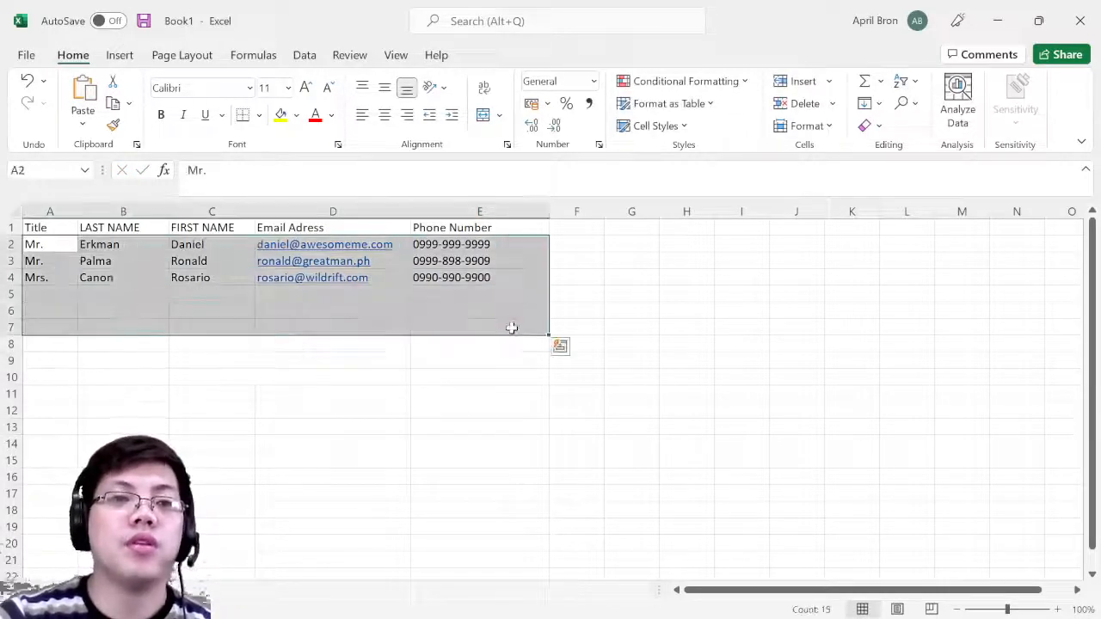
click(528, 425)
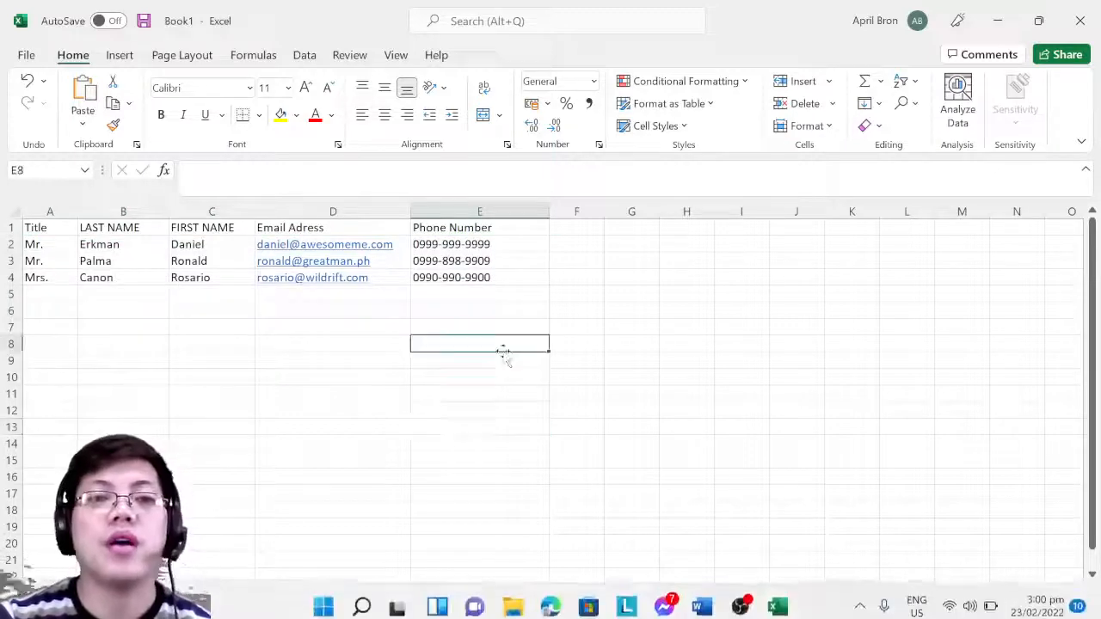
click(142, 380)
- Save the workbook to the Desktop, declining to replace the existing address book file
key(ctrl+s)
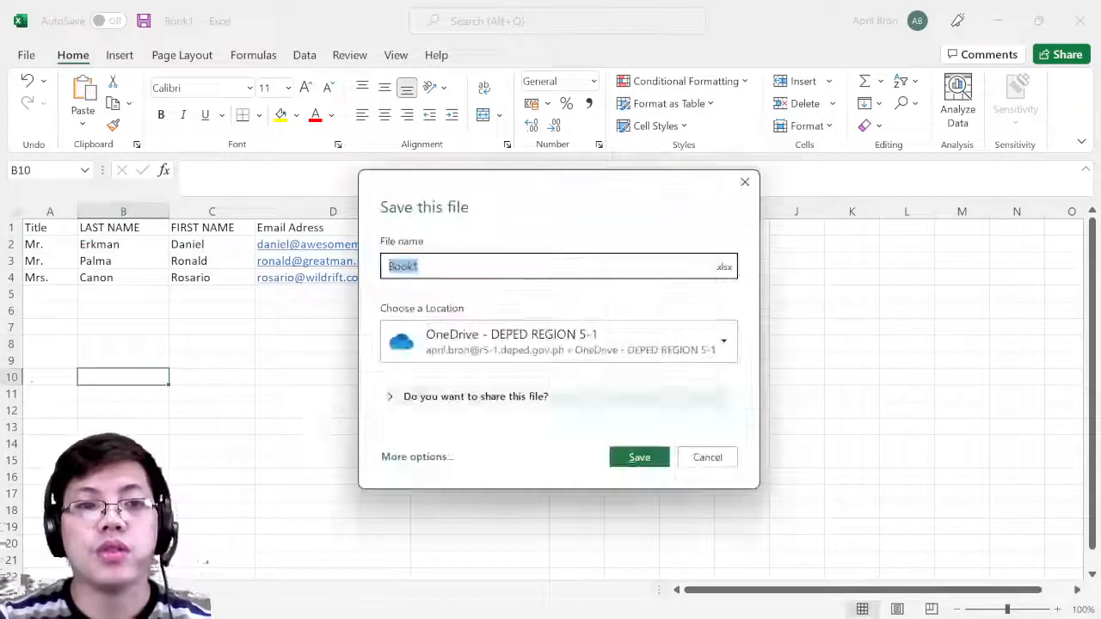
text(addre)
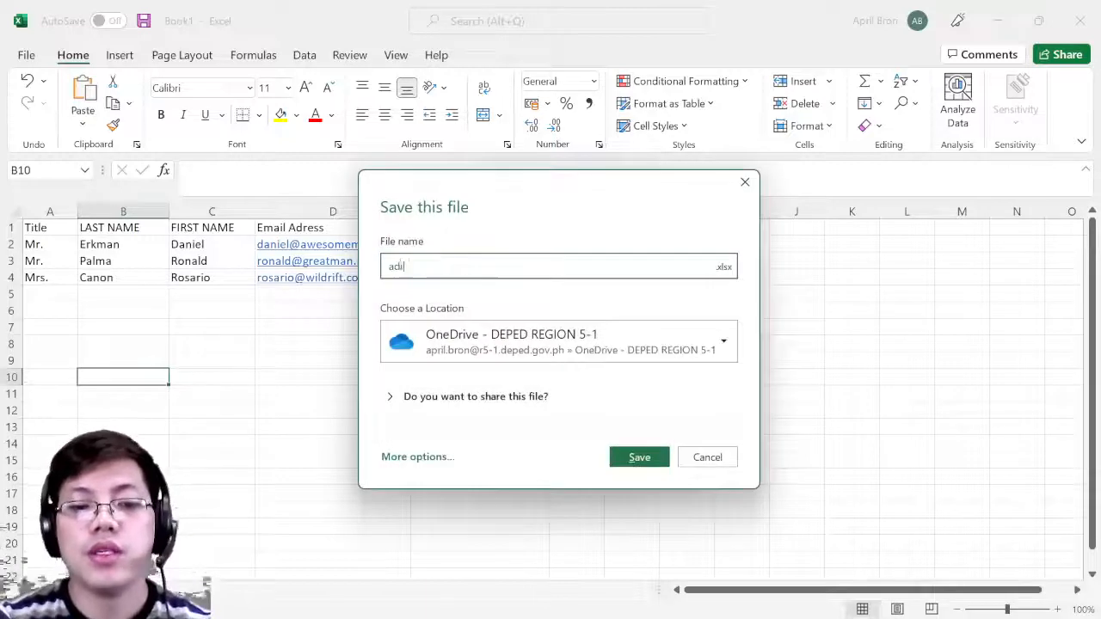
text(ss book)
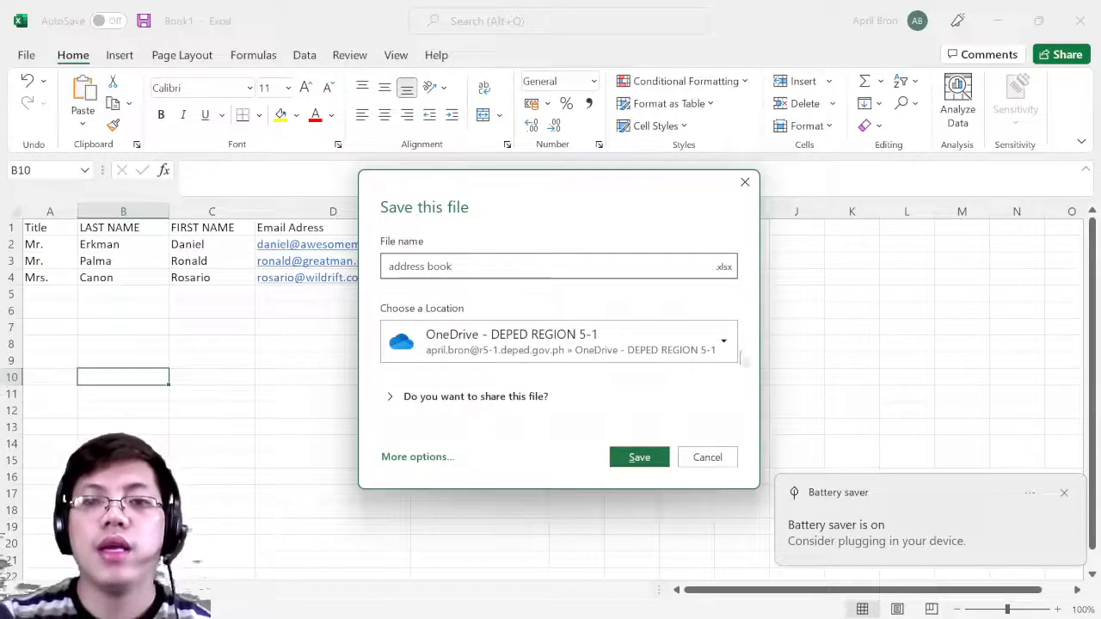
click(726, 351)
scroll(488, 234, down, 2)
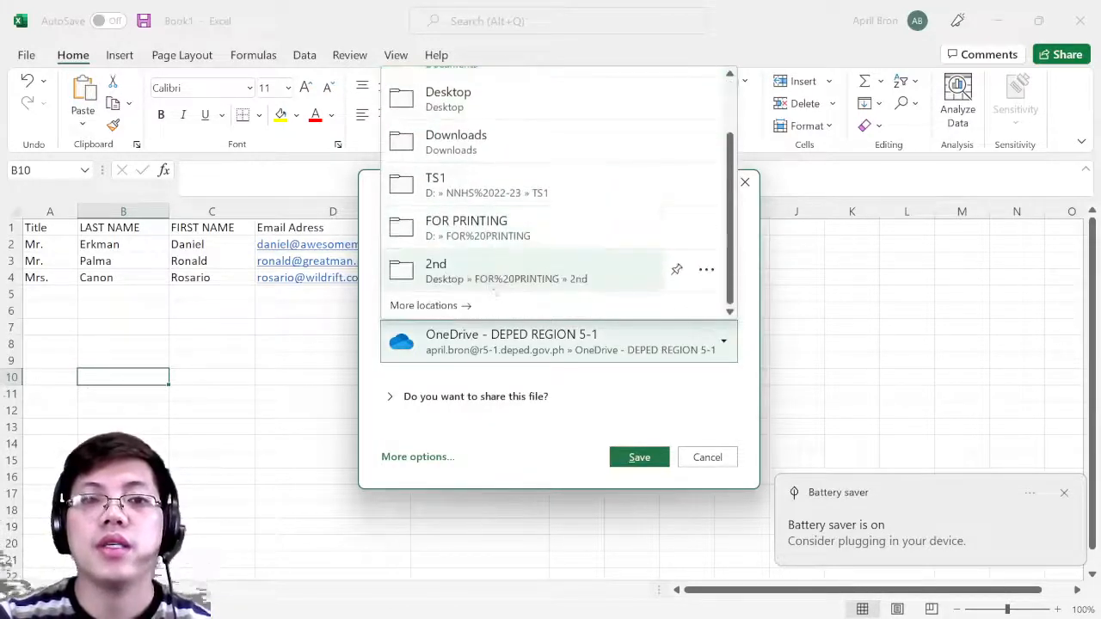
click(487, 104)
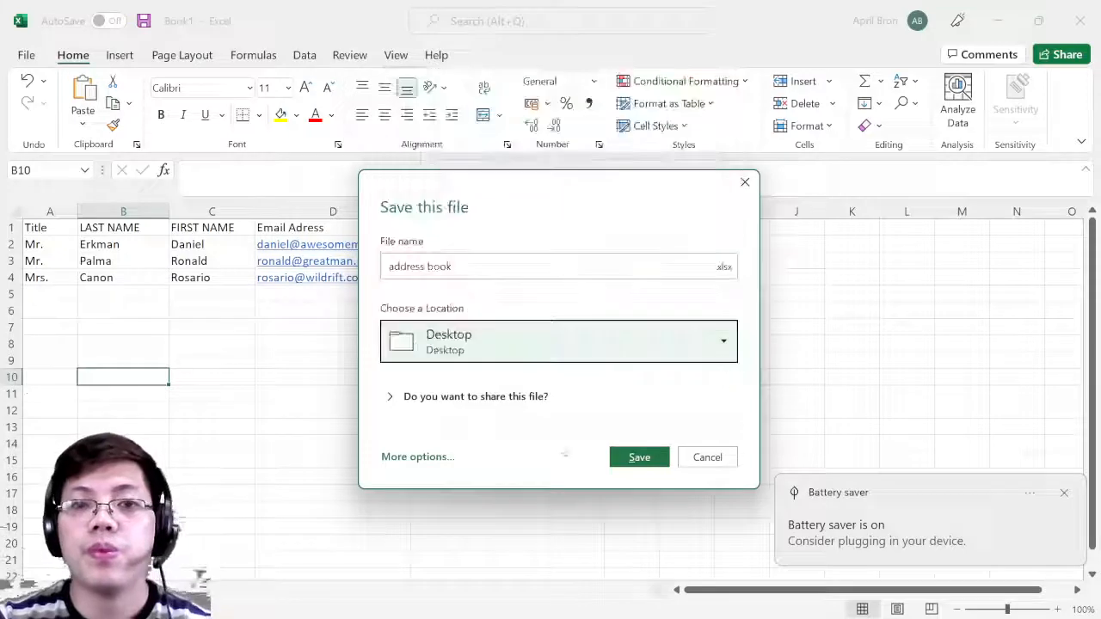
click(637, 457)
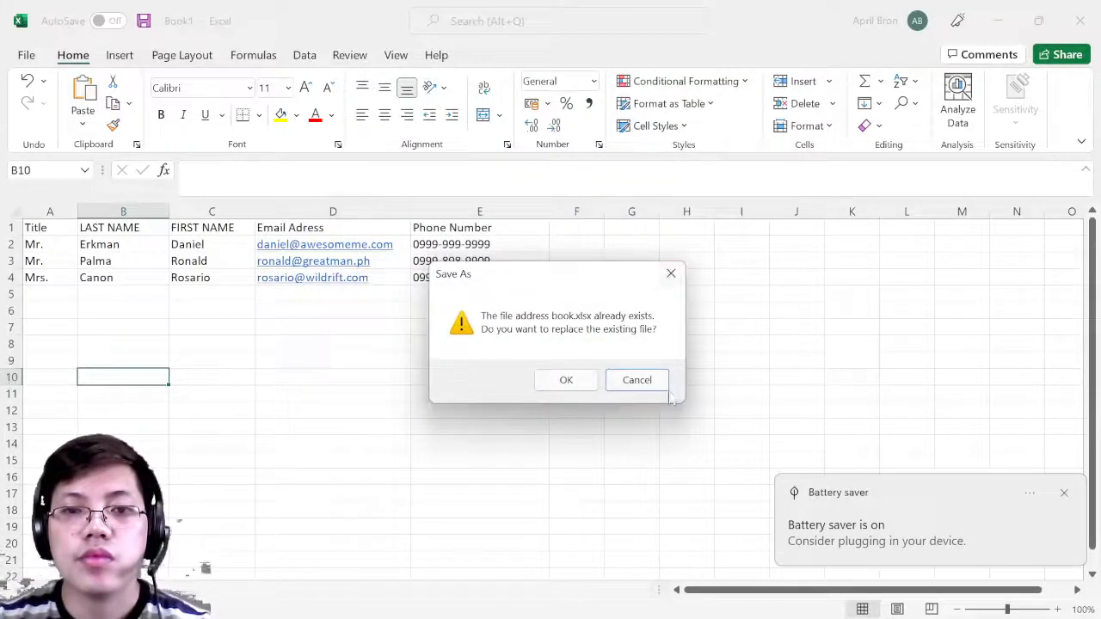
click(672, 274)
- Save it under the name 'adress book 2' and bring up the OBS window
click(419, 266)
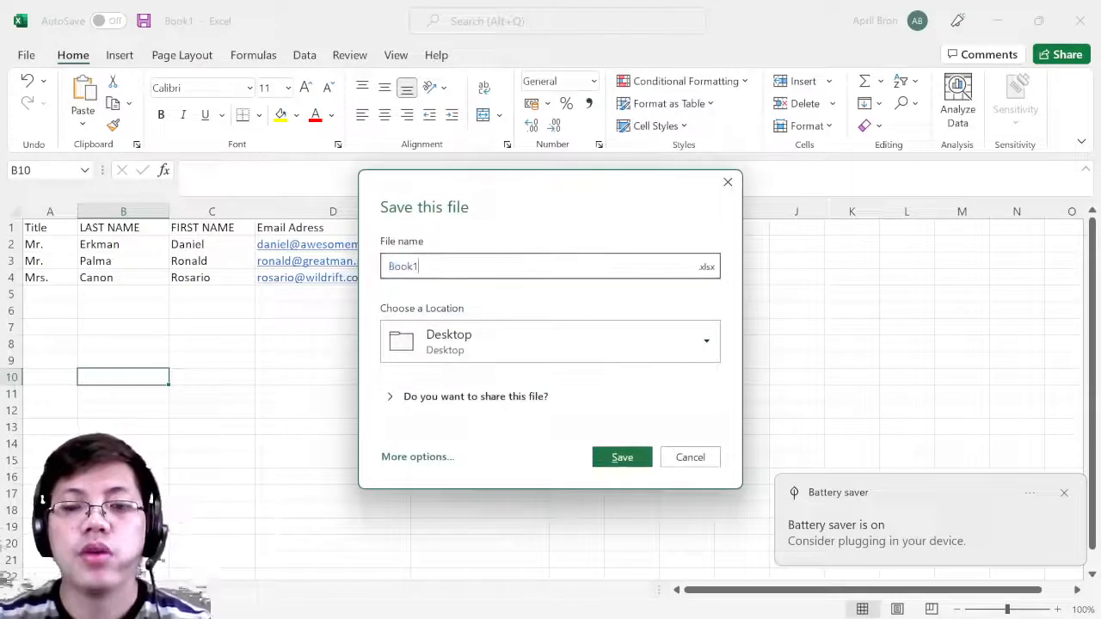
key(BackSpace)
key(BackSpace)
text(ad)
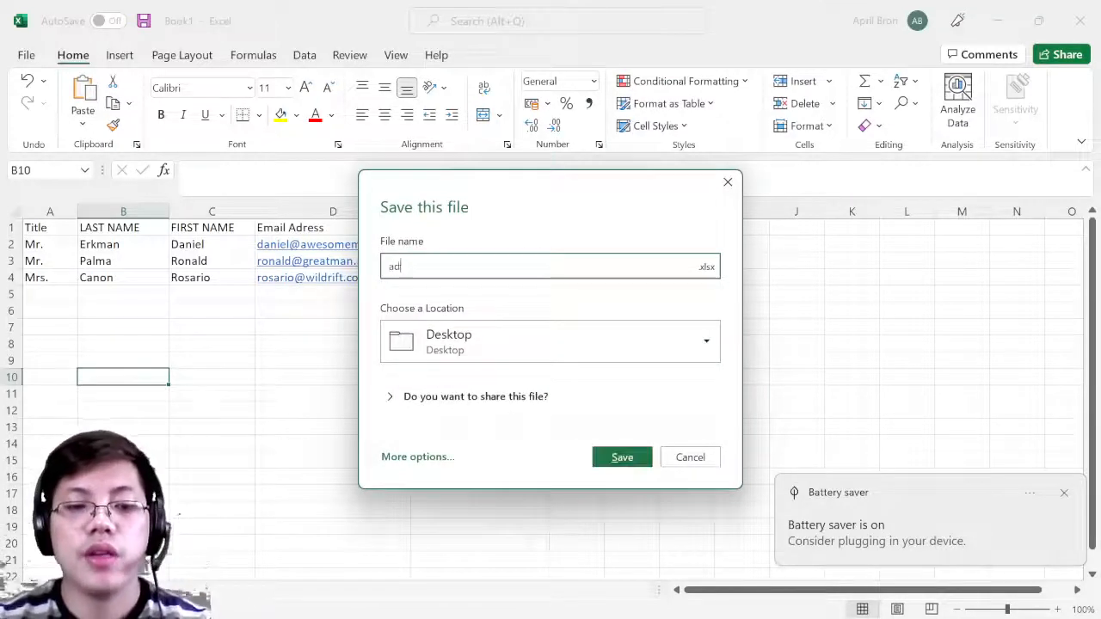
text(ress book 2)
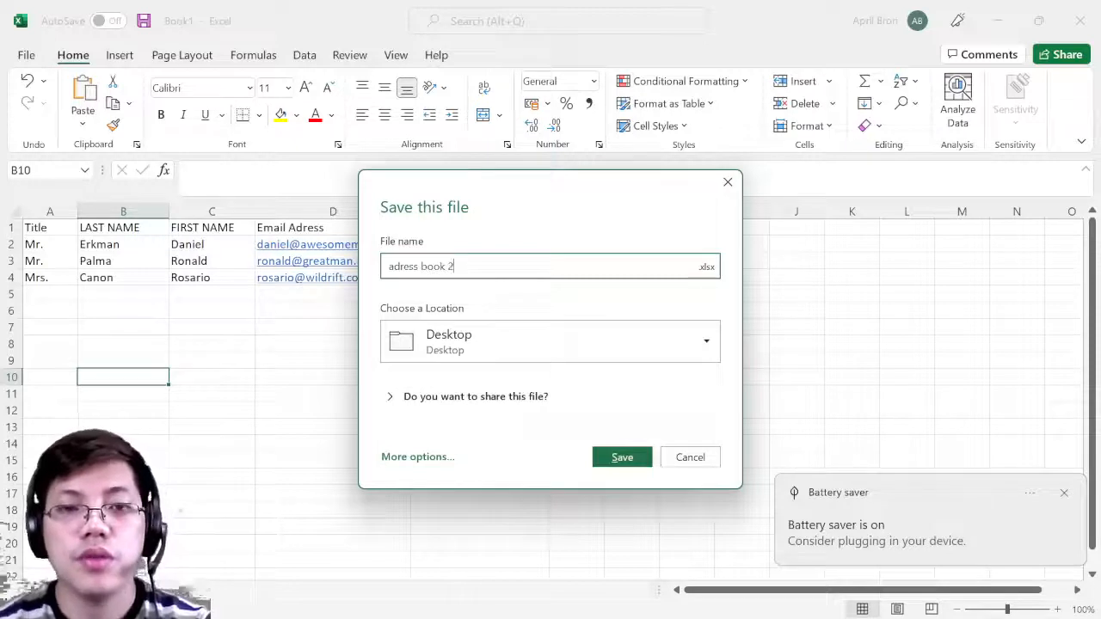
key(Return)
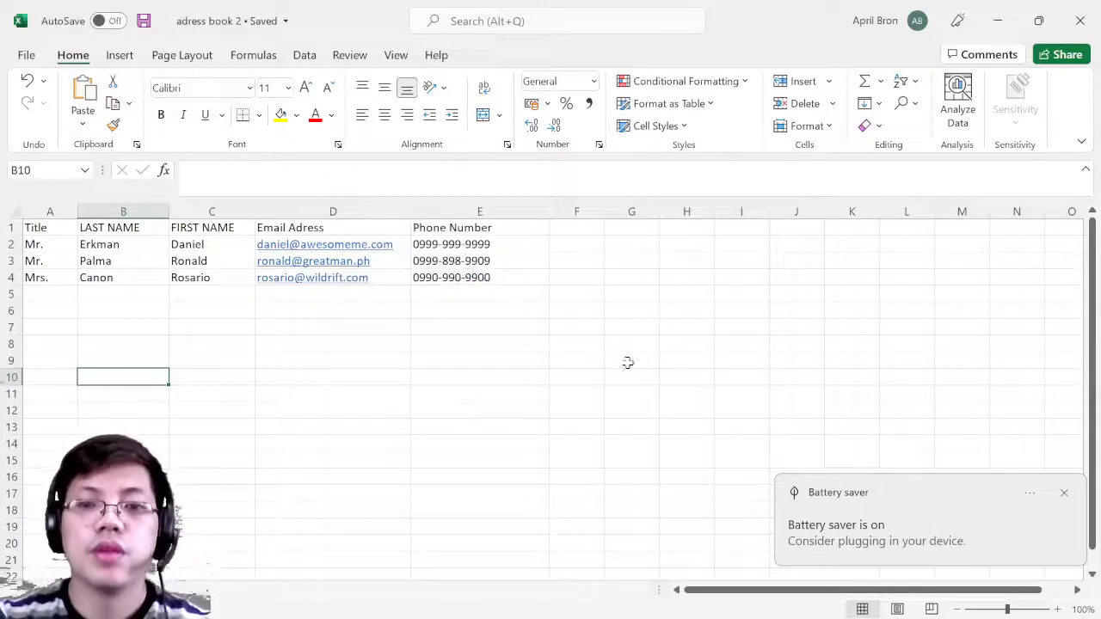
click(1072, 498)
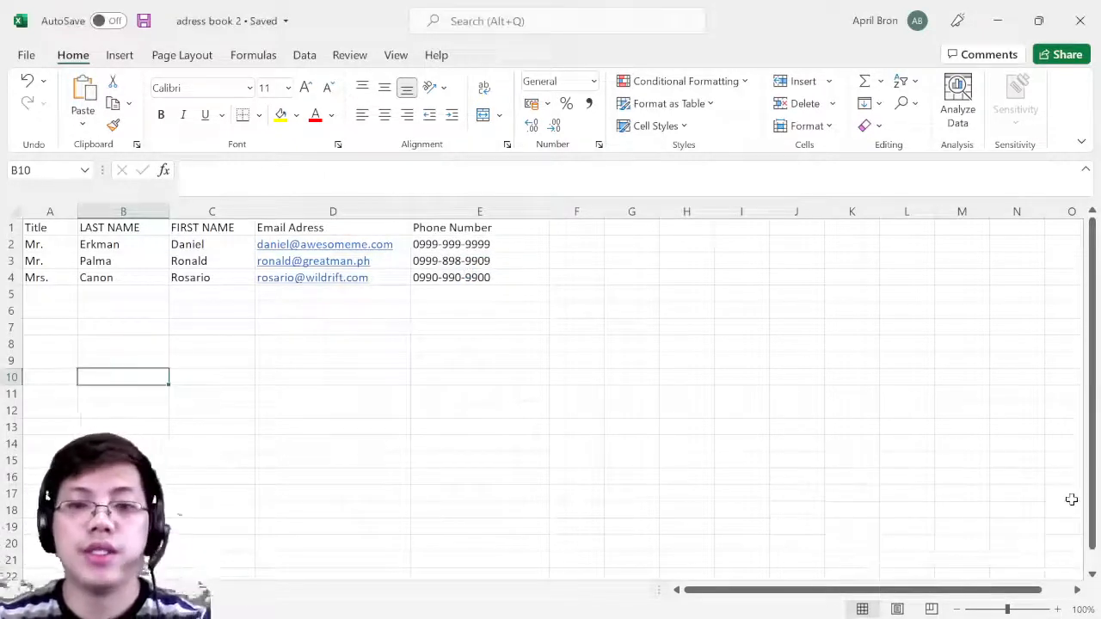
mouse_move(990, 606)
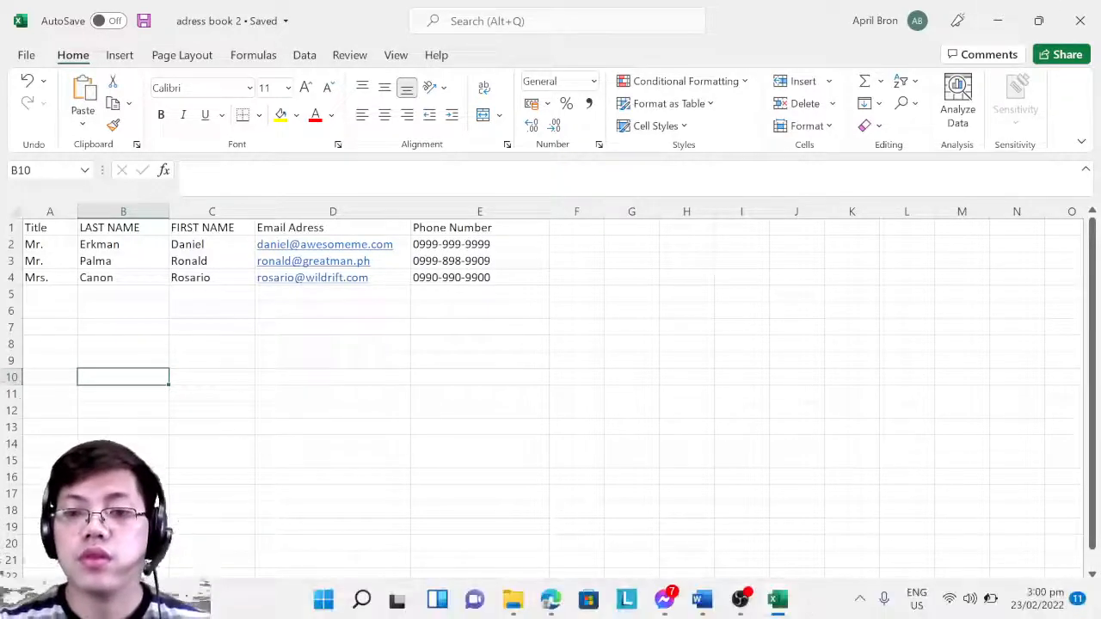
click(739, 599)
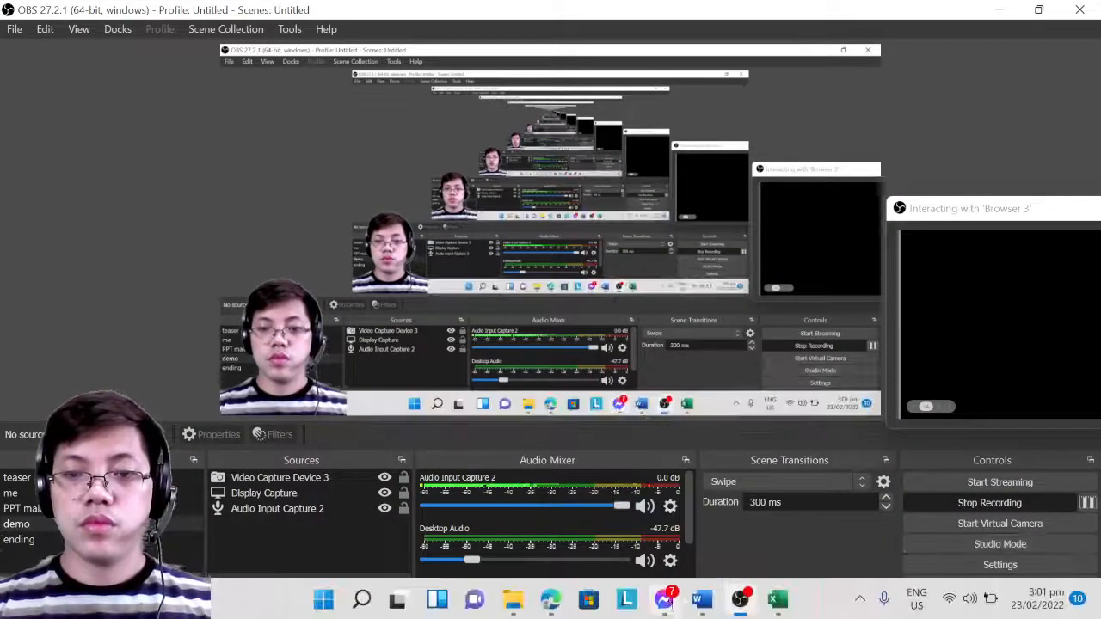
- Minimize the Excel, Word and OBS windows to reveal the desktop
click(701, 600)
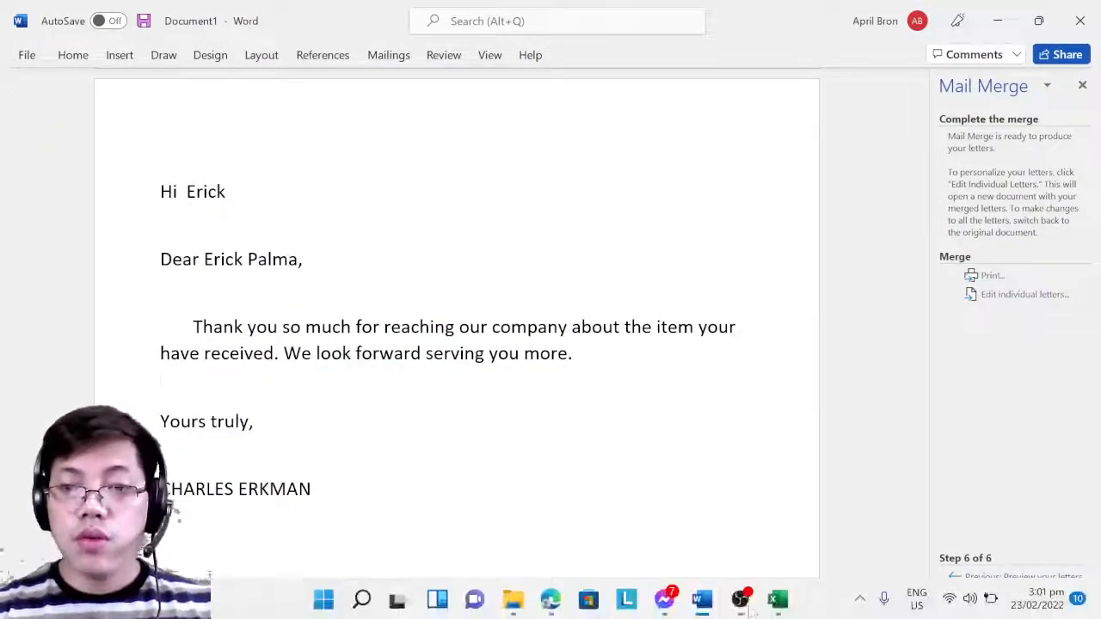
click(777, 599)
click(226, 345)
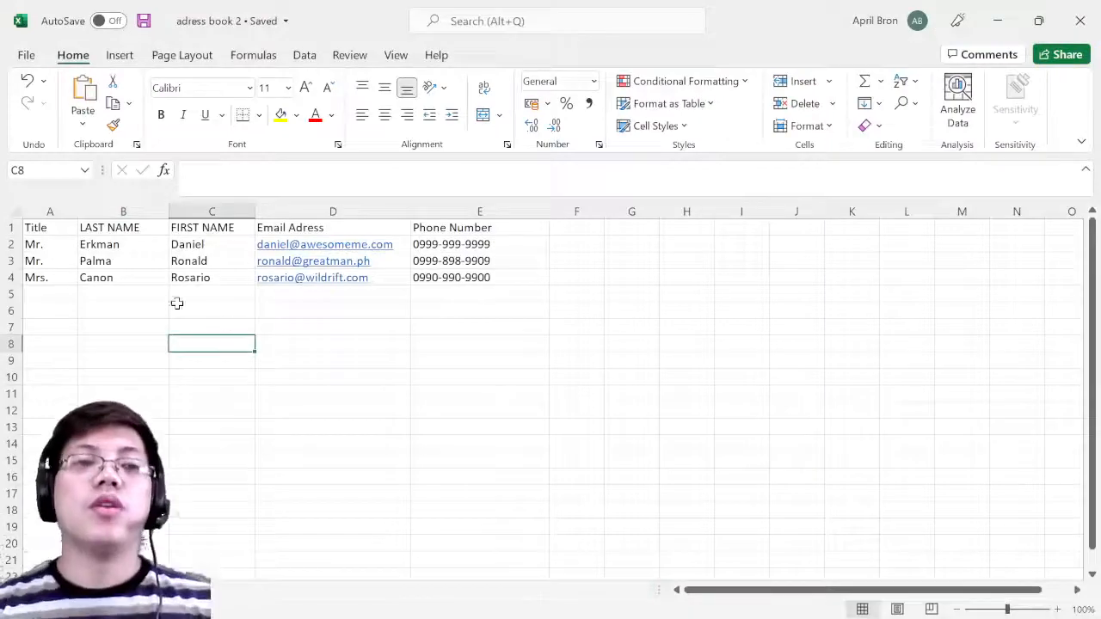
click(997, 22)
click(998, 22)
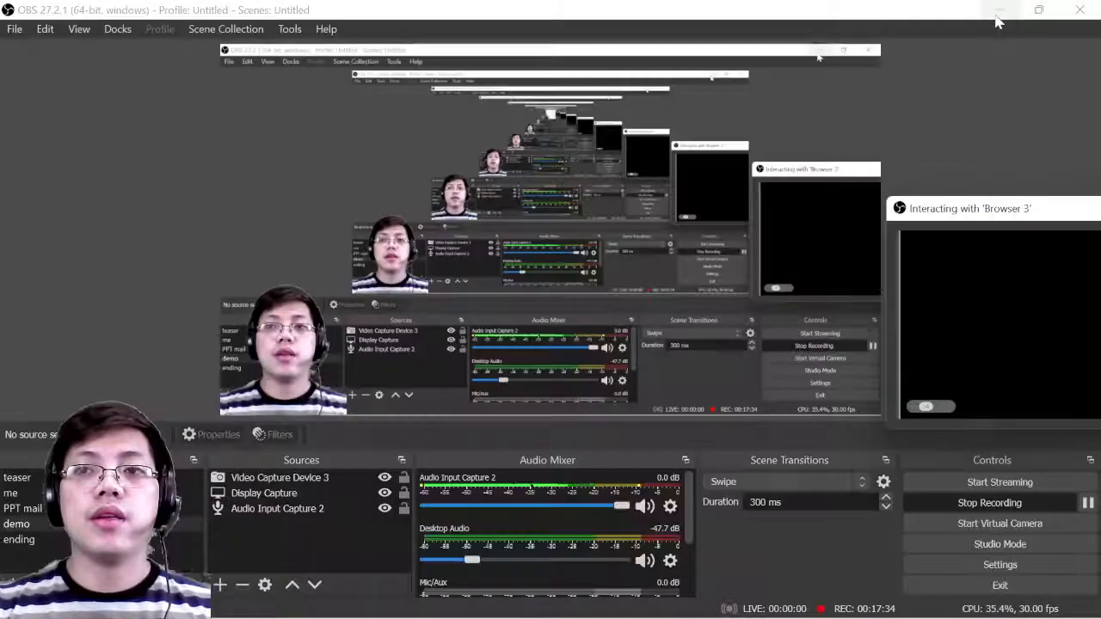
click(996, 21)
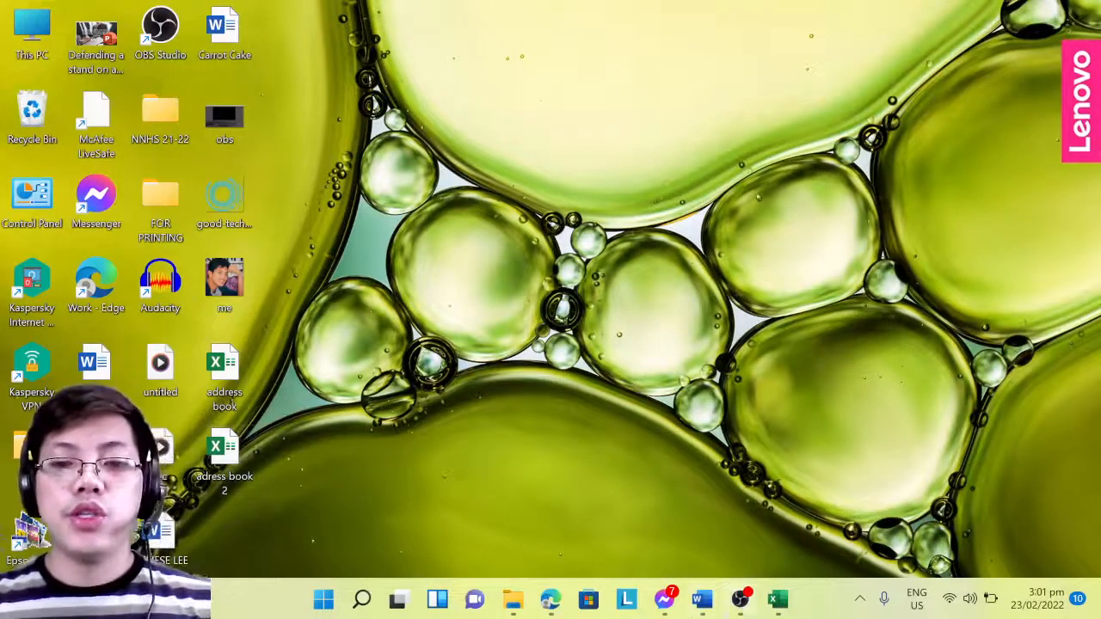
- Close the Mail Merge pane and the Word letter without saving
click(701, 600)
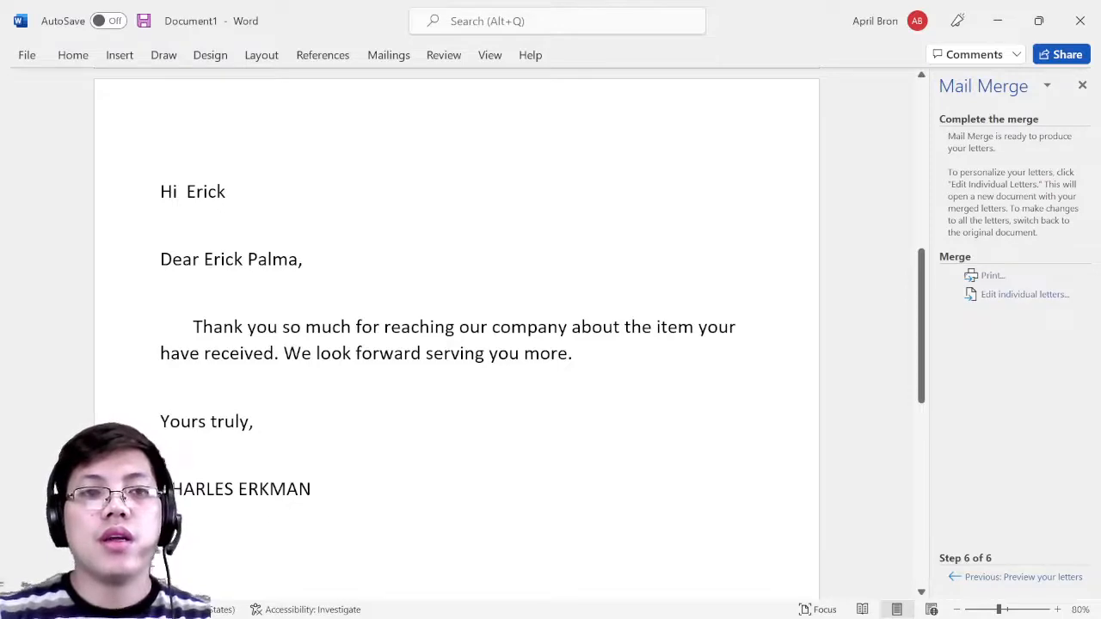
click(1082, 85)
click(1080, 21)
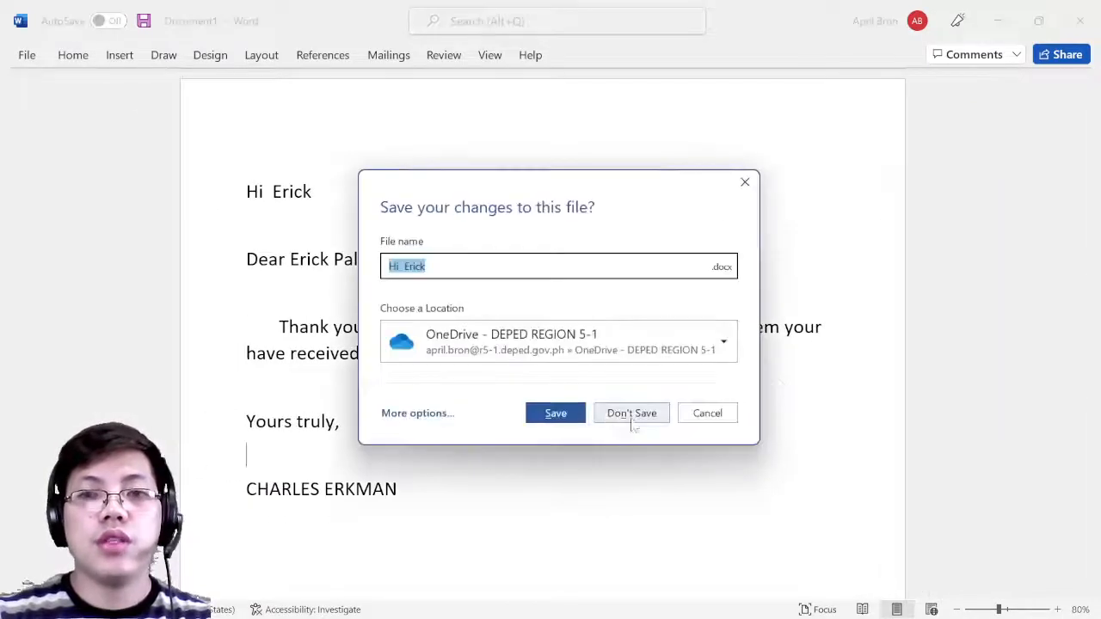
click(626, 414)
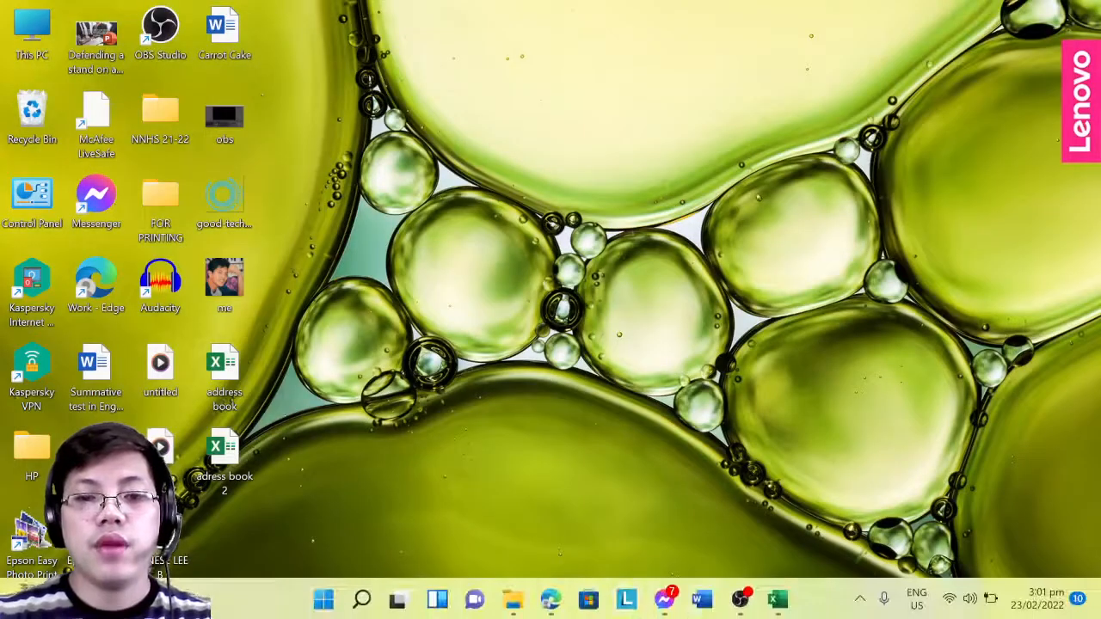
- Create a new blank Word document with the greeting 'Hi' on its first line
click(702, 600)
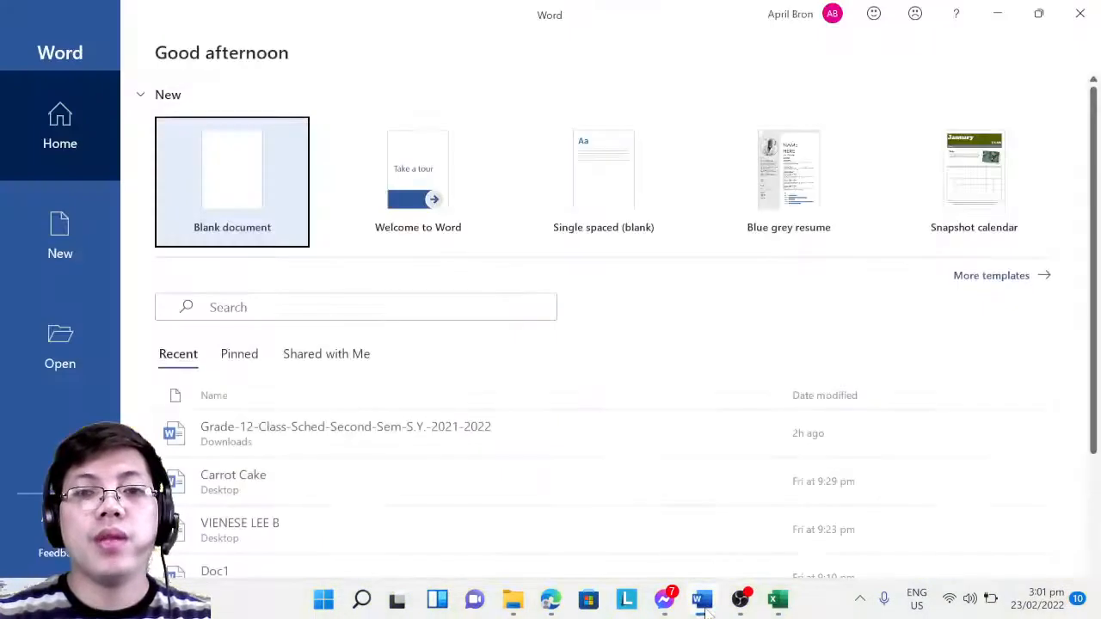
click(237, 179)
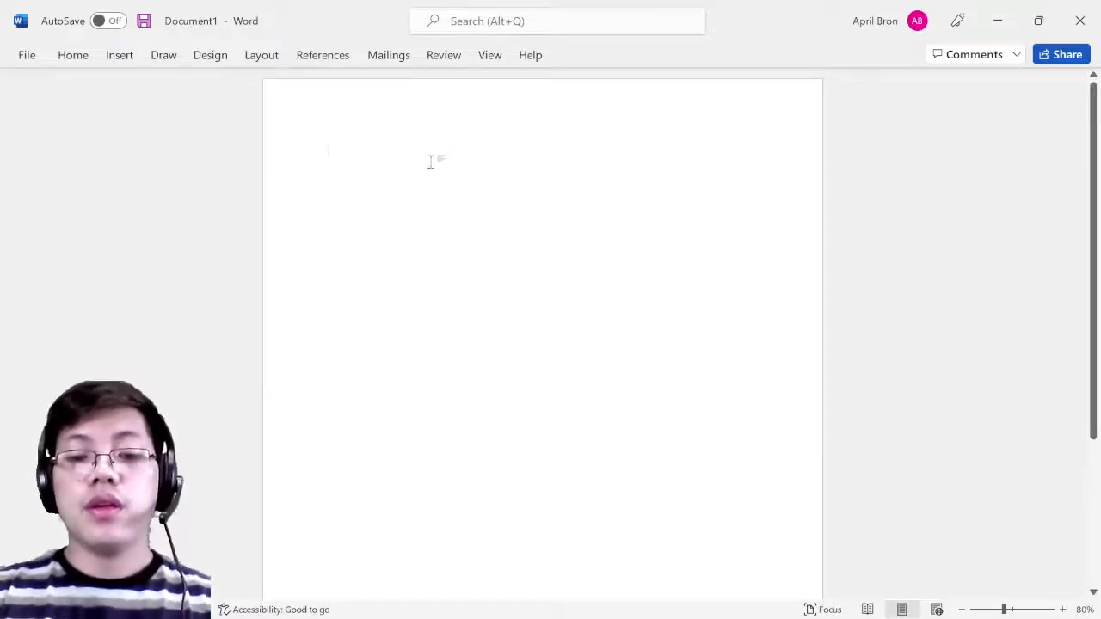
text(Hi)
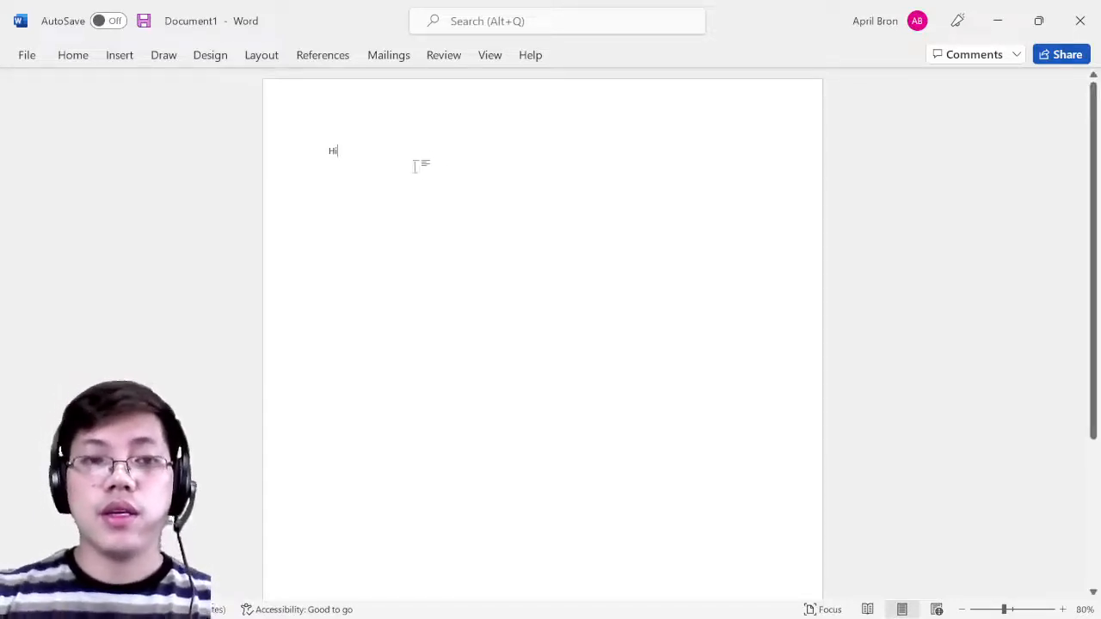
ctrl+scroll(417, 164, up, 4)
ctrl+scroll(338, 240, up, 2)
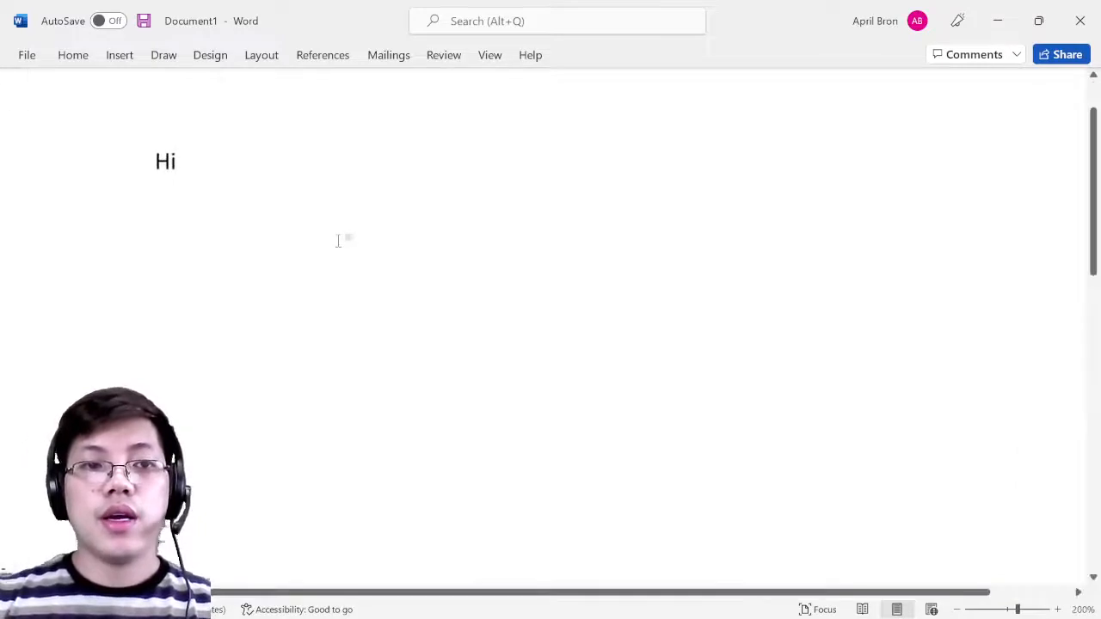
key(Return)
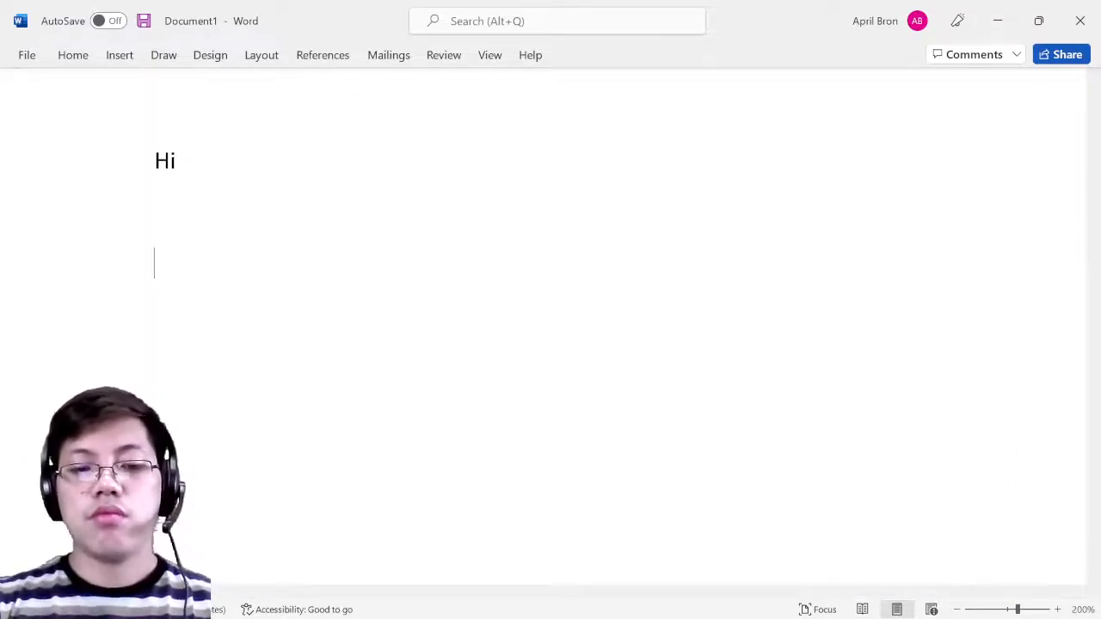
- Type 'Thank you for contacting us about the item you have received. We apologize for the inconvenience…'
text(Thank you )
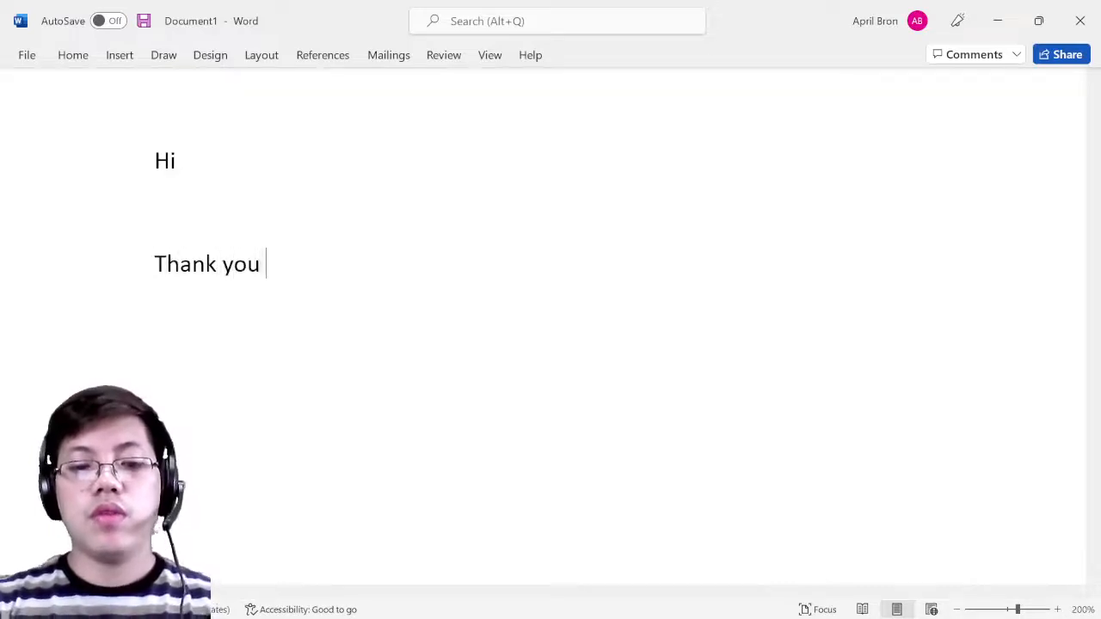
text(for reachou)
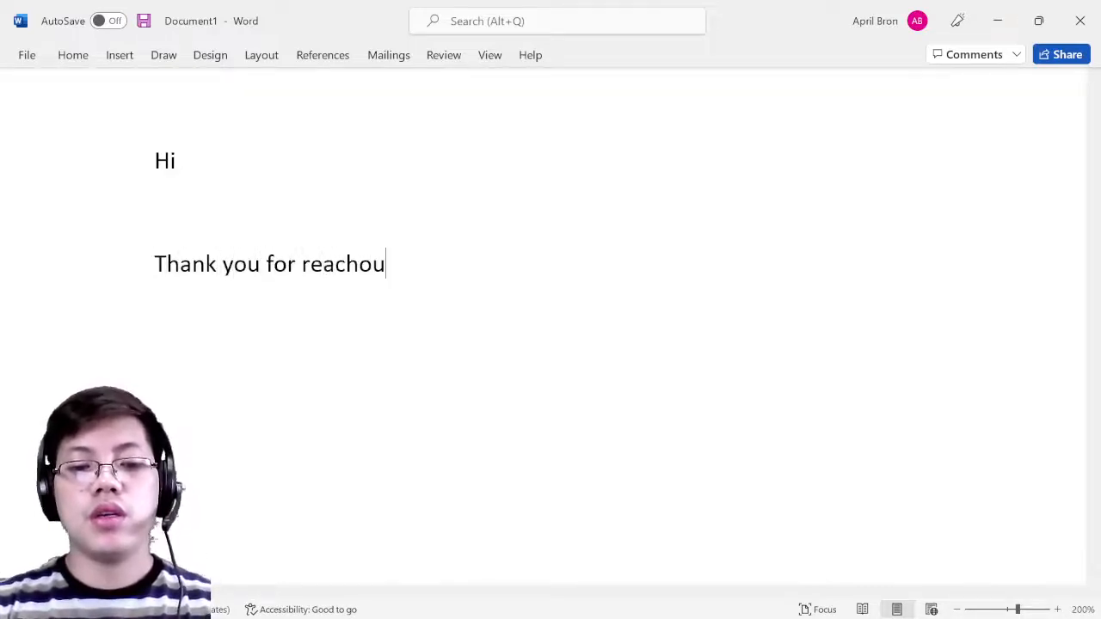
key(BackSpace)
key(BackSpace)
text(ing us)
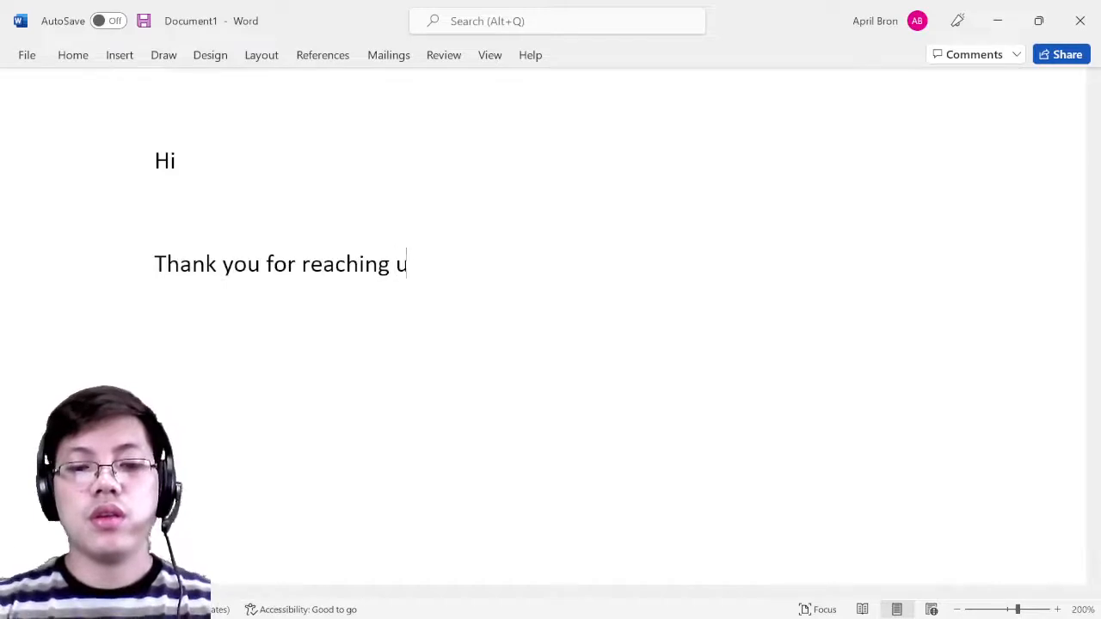
key(BackSpace)
key(BackSpace)
key(BackSpace)
key(BackSpace)
key(BackSpace)
key(BackSpace)
key(BackSpace)
key(BackSpace)
key(BackSpace)
key(BackSpace)
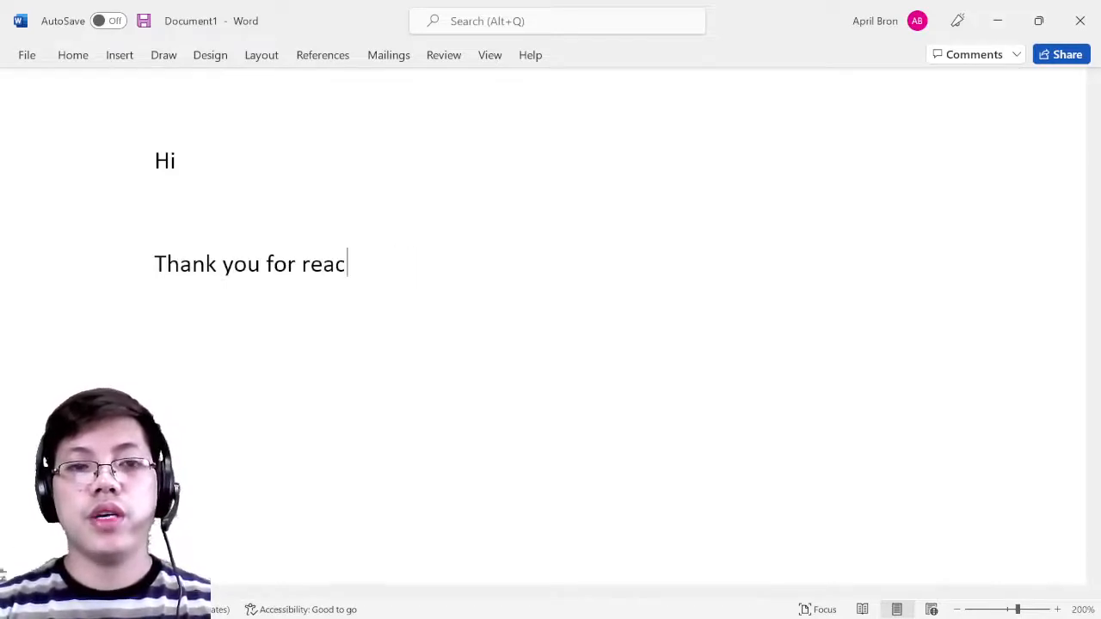
text(contact)
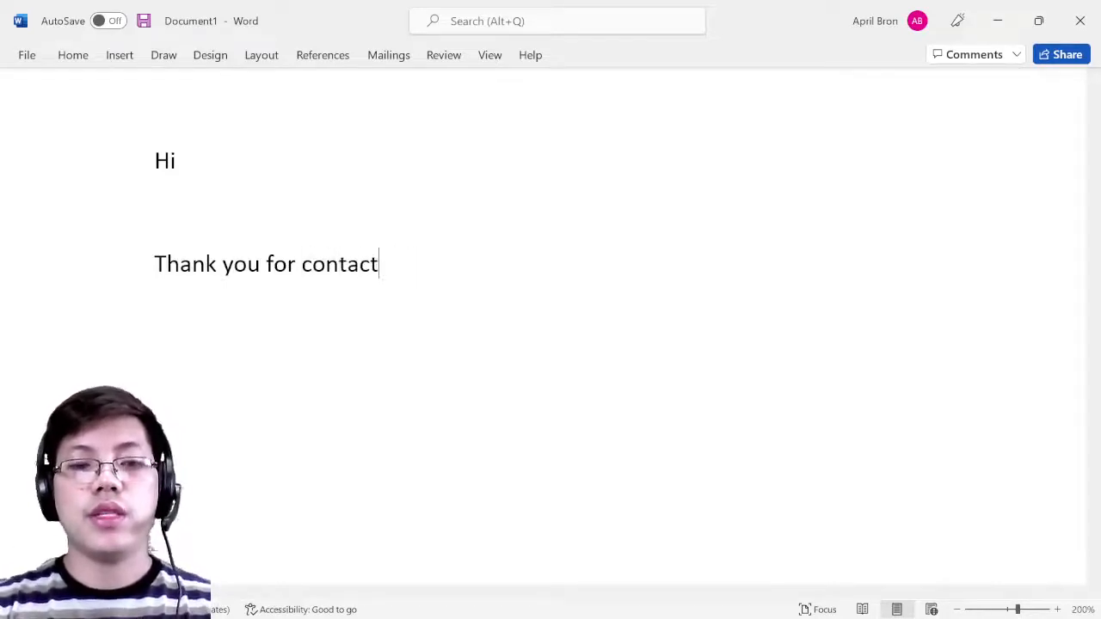
text(ing us a)
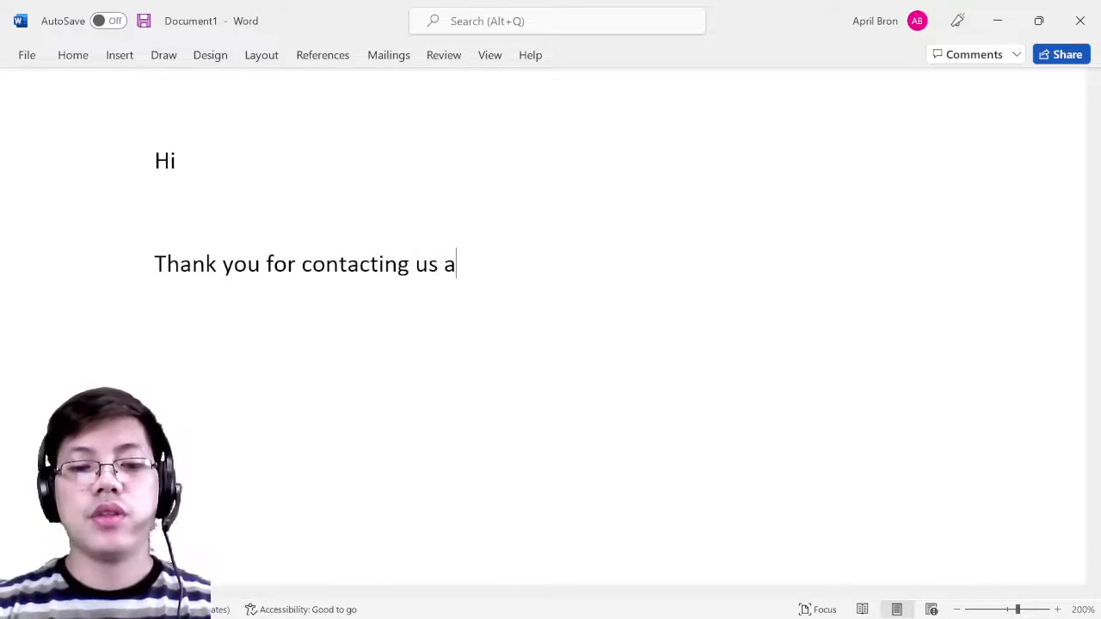
text(bout the item )
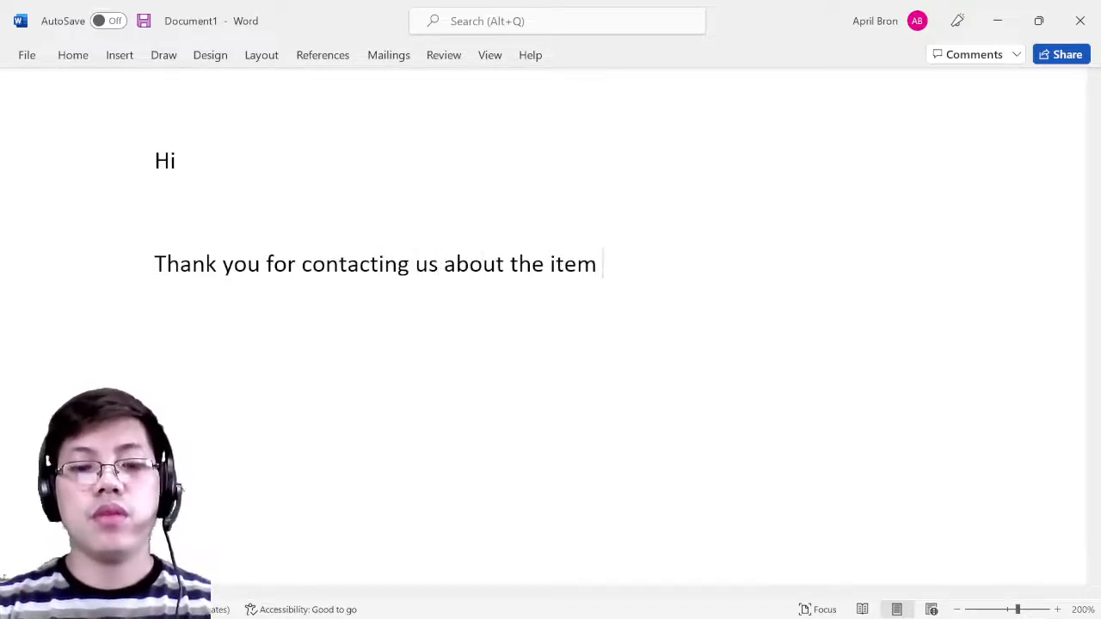
text(you hav)
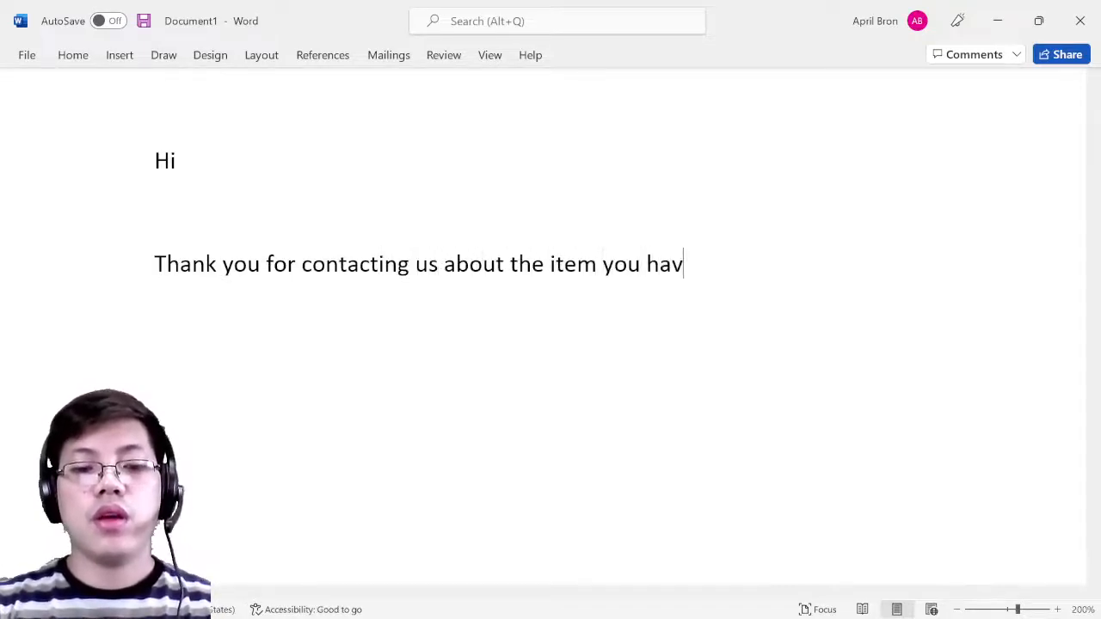
text(e received)
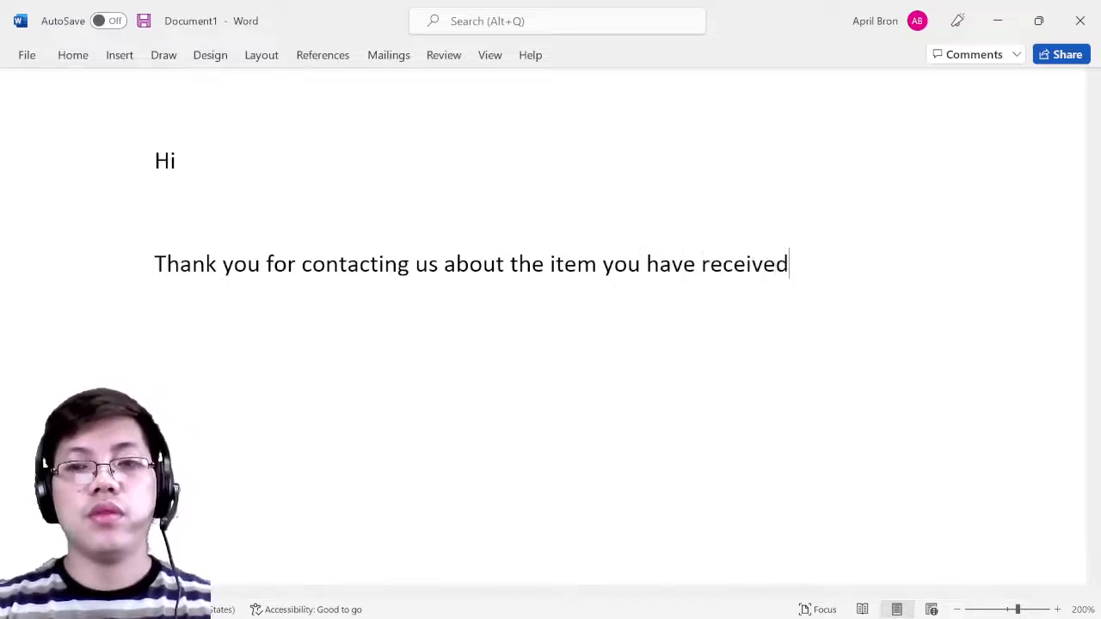
text(. We )
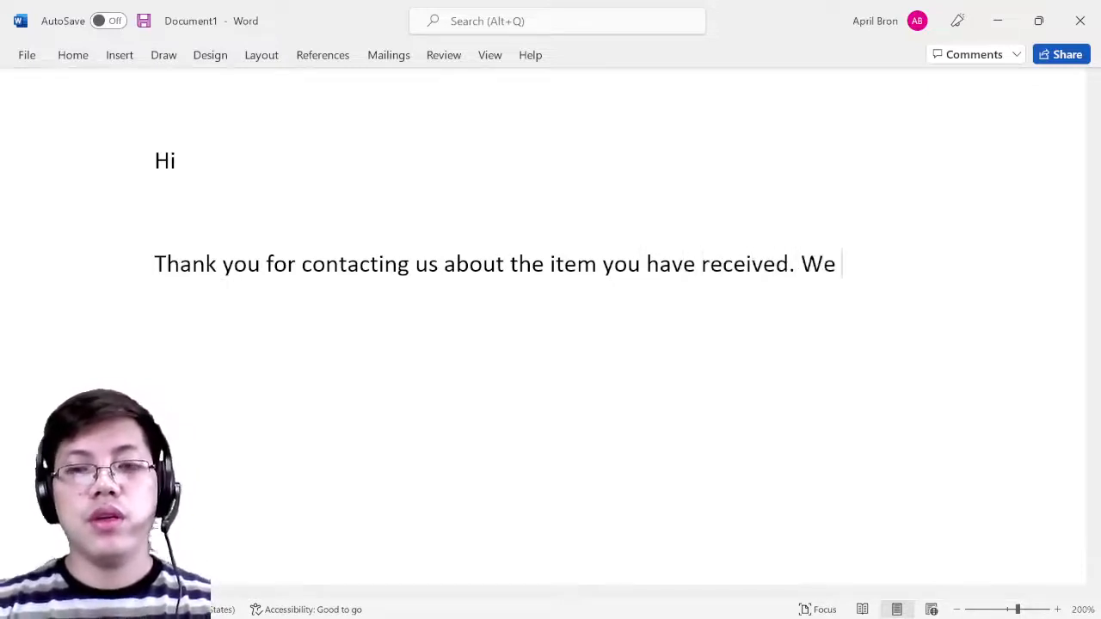
text(ap)
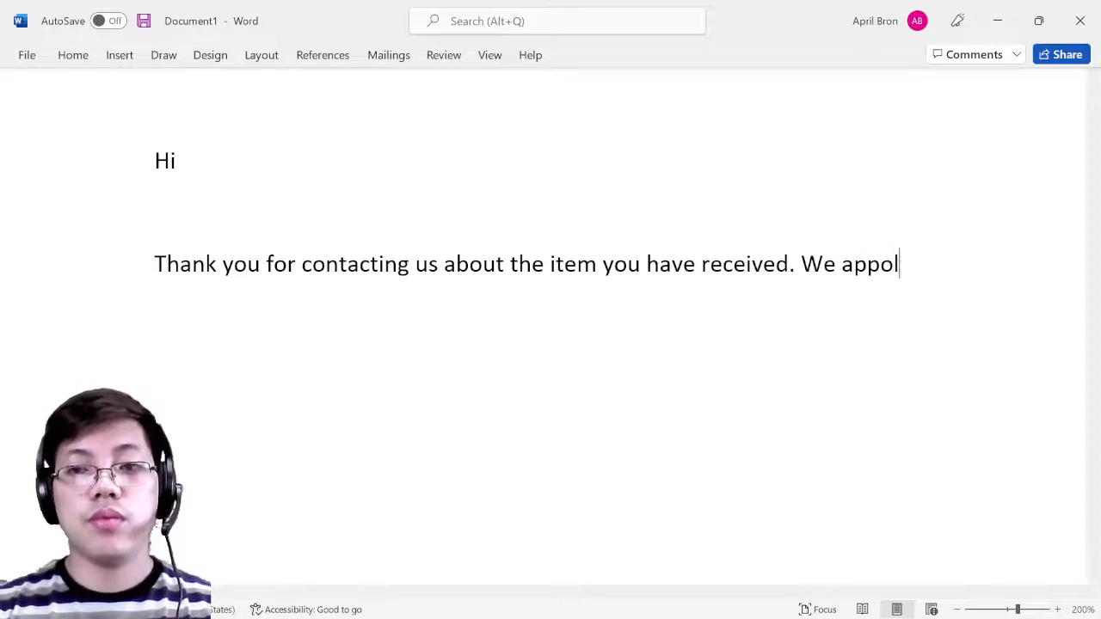
text(o)
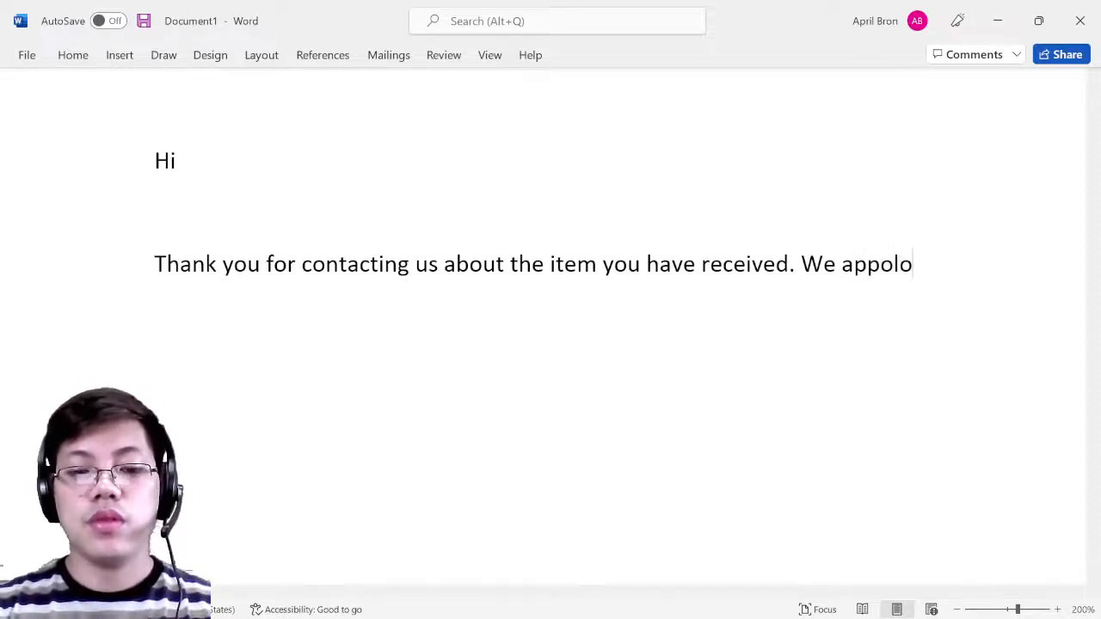
text(gize )
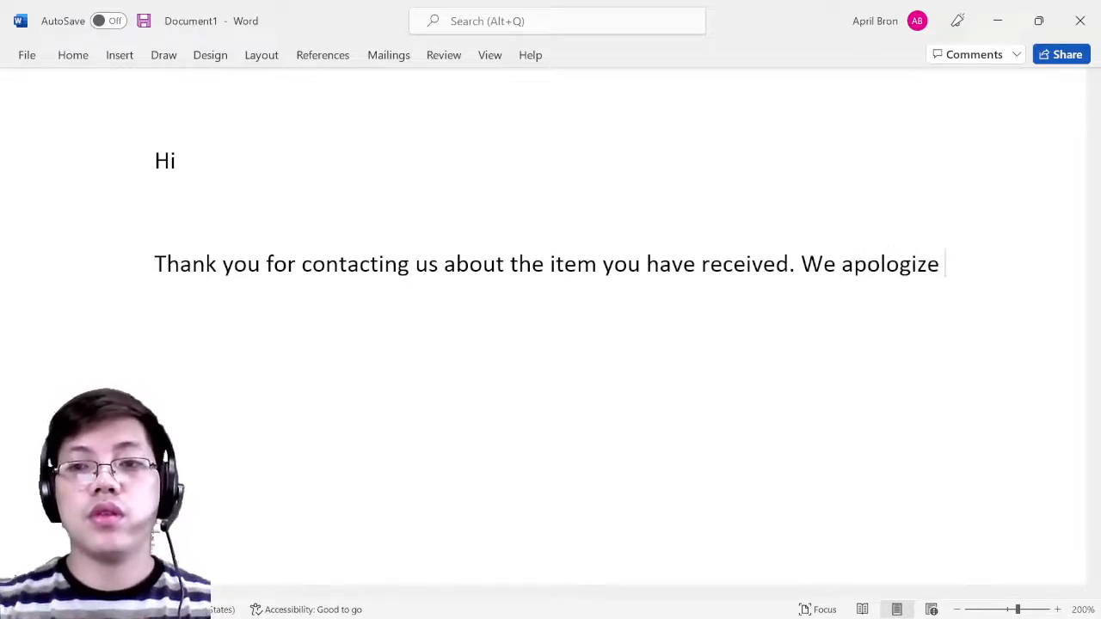
text(for the i)
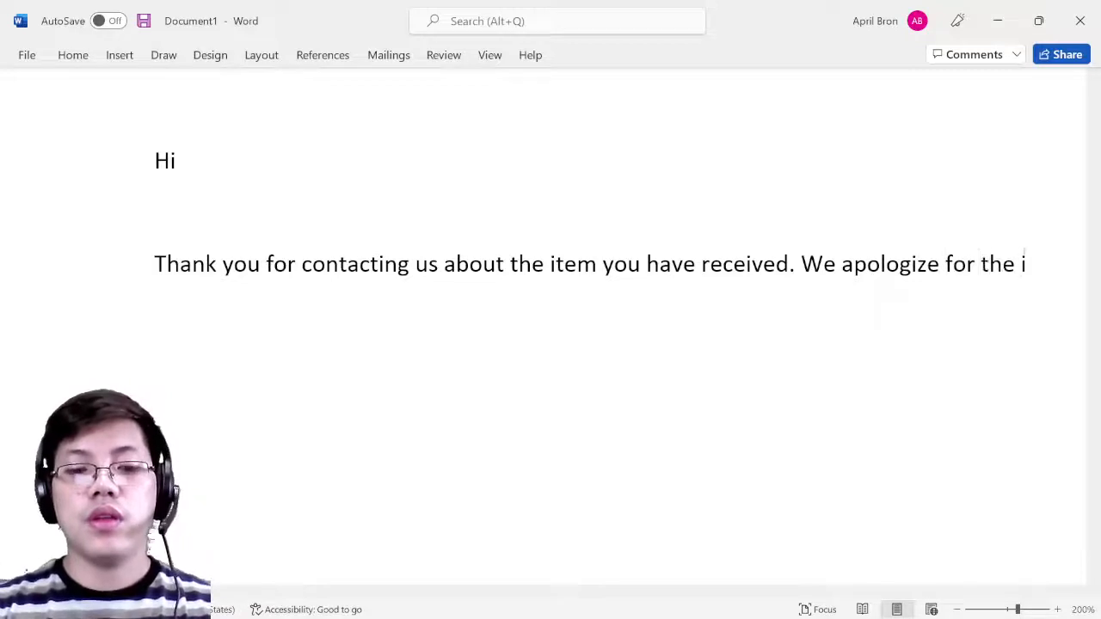
text(nconvin)
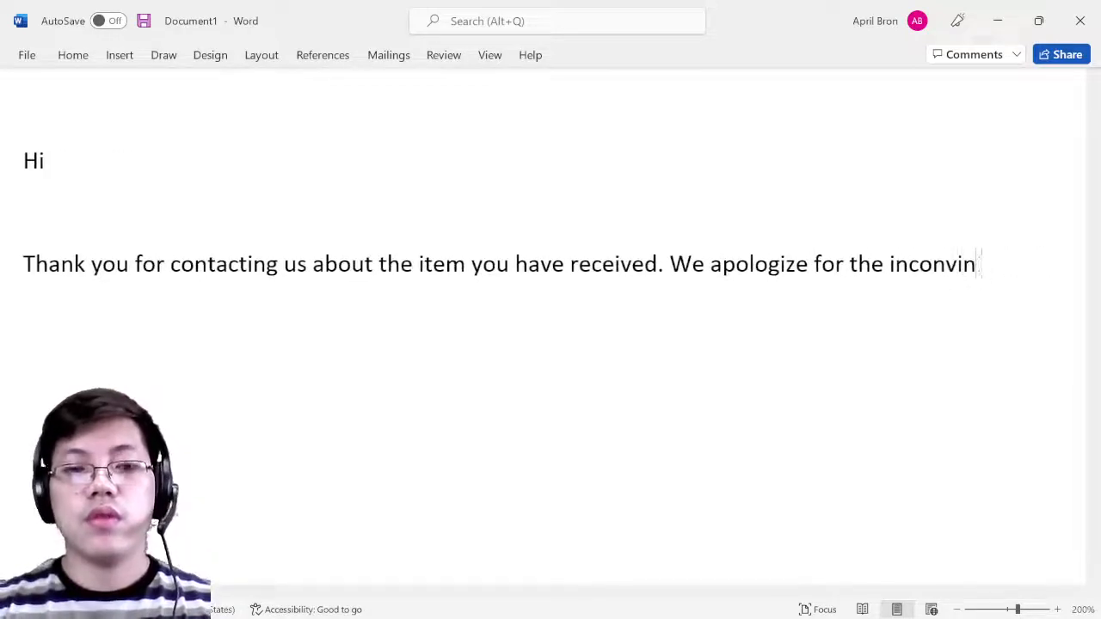
key(BackSpace)
key(BackSpace)
text(enience that )
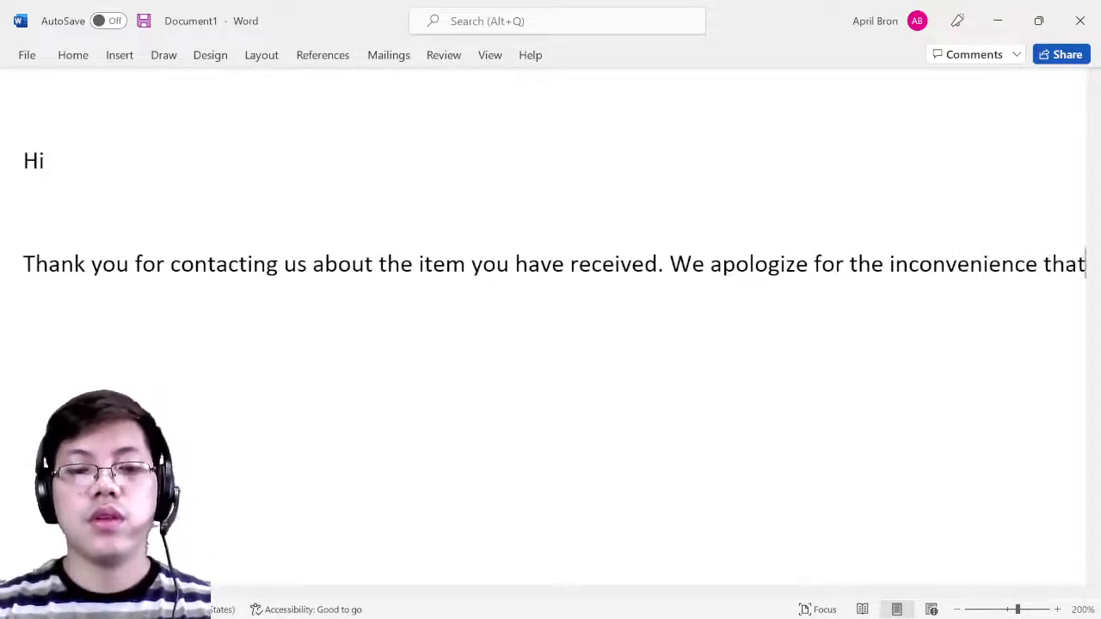
text(you)
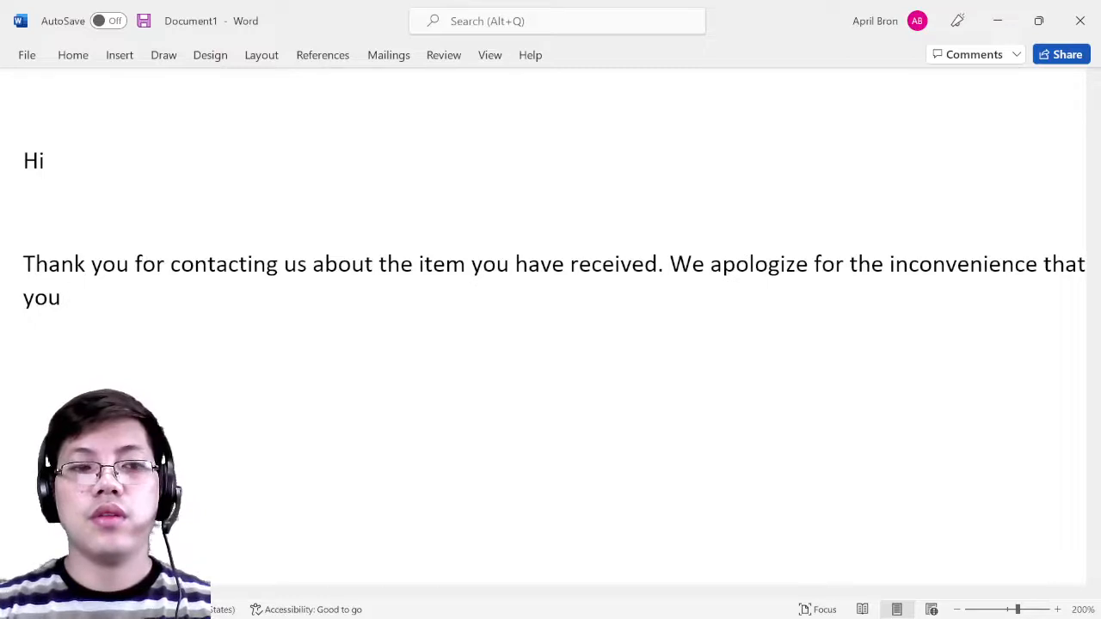
text( experi)
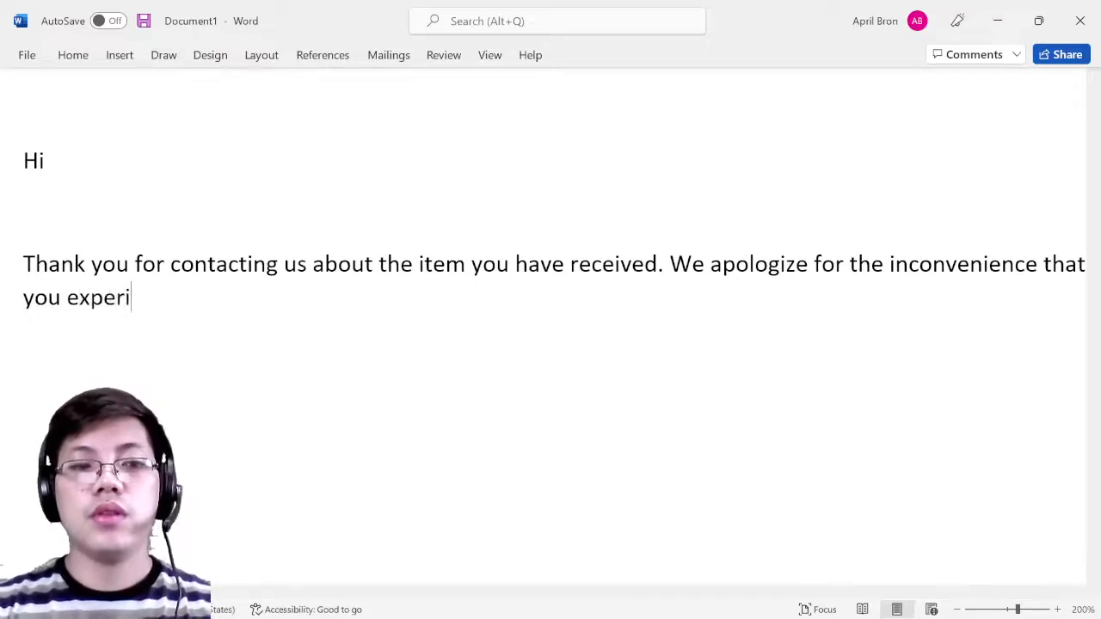
text(en)
key(BackSpace)
- Finish with '…package that was recently delivered to you. We will contact you…to settle this issue.'
text(c)
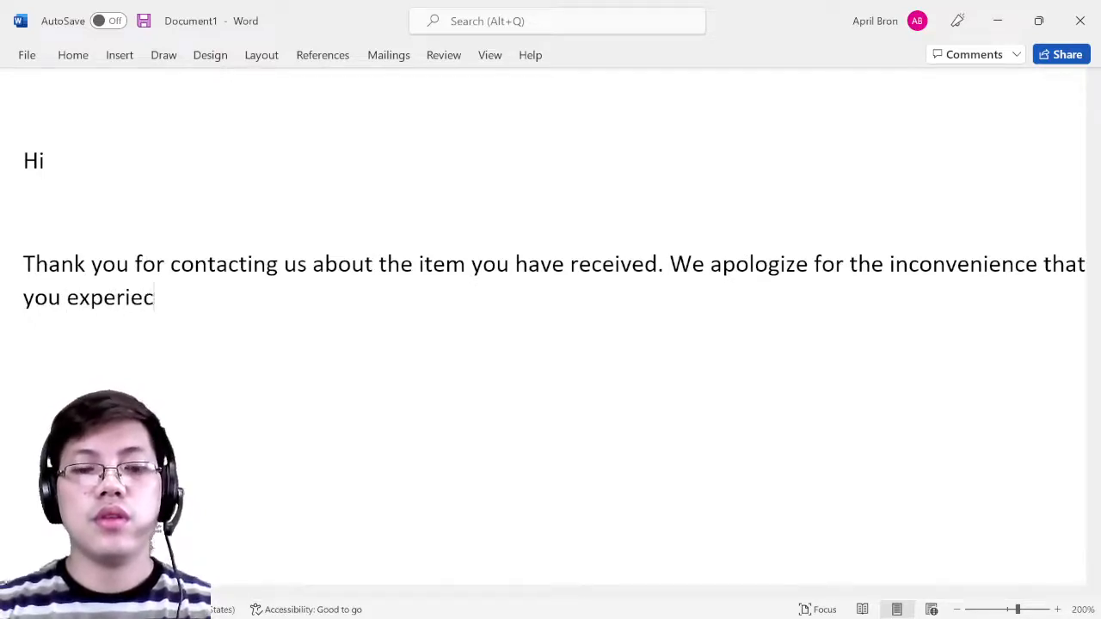
key(BackSpace)
text(nced )
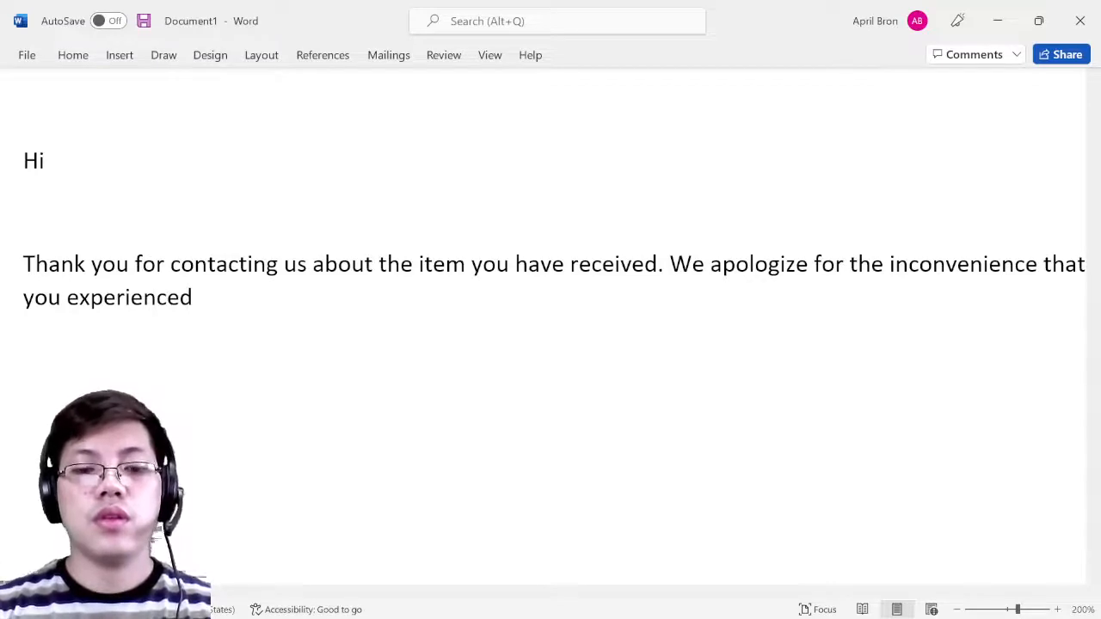
text(with the pack)
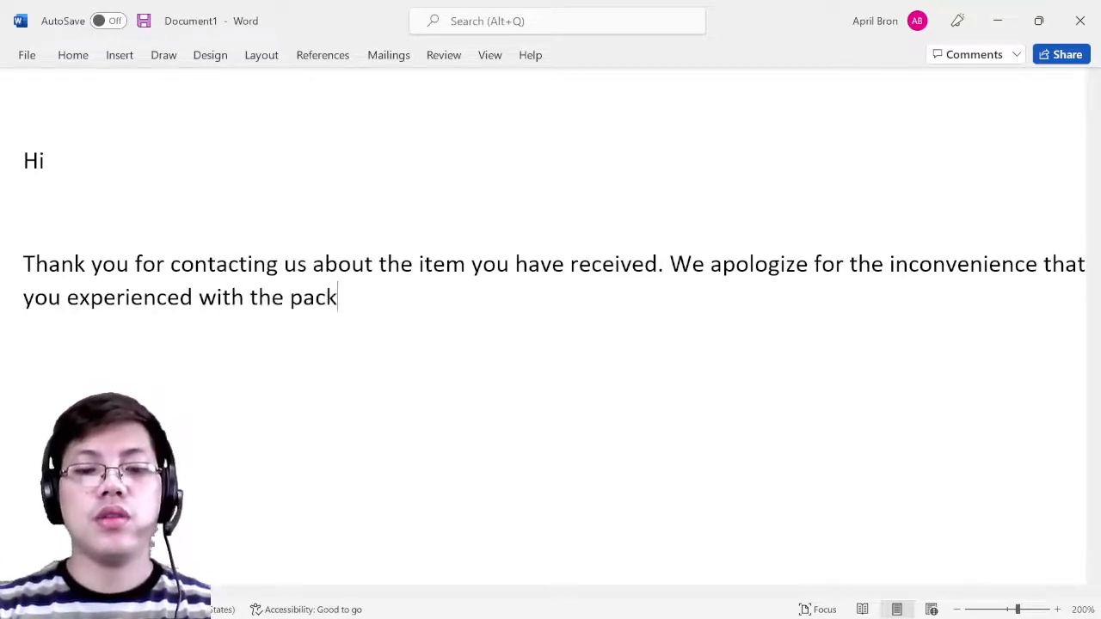
text(acge)
key(BackSpace)
key(BackSpace)
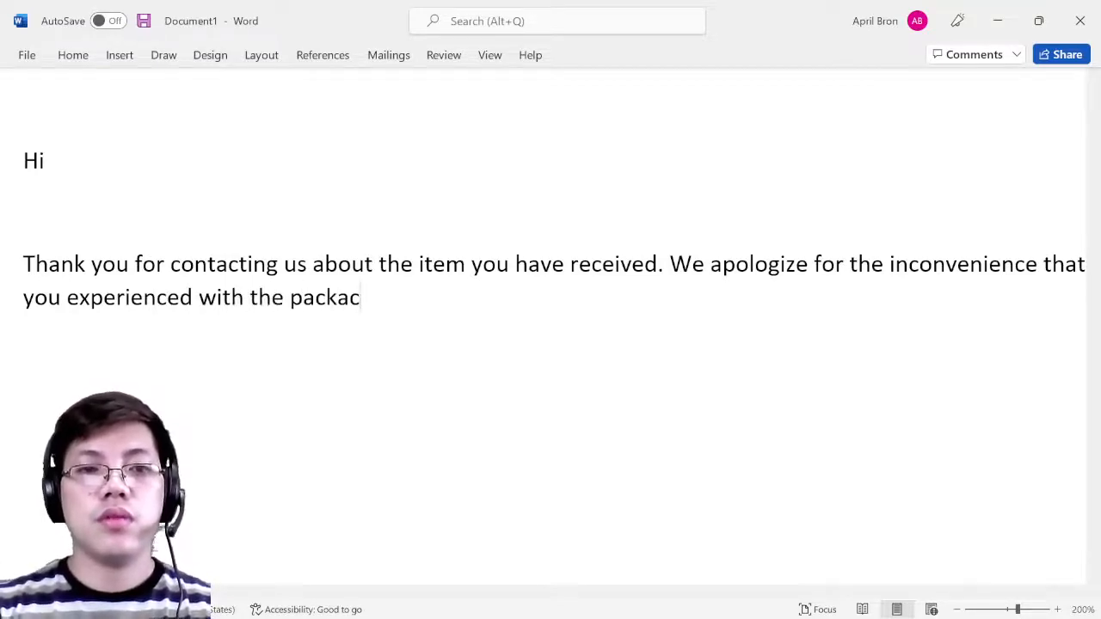
key(BackSpace)
text(ge )
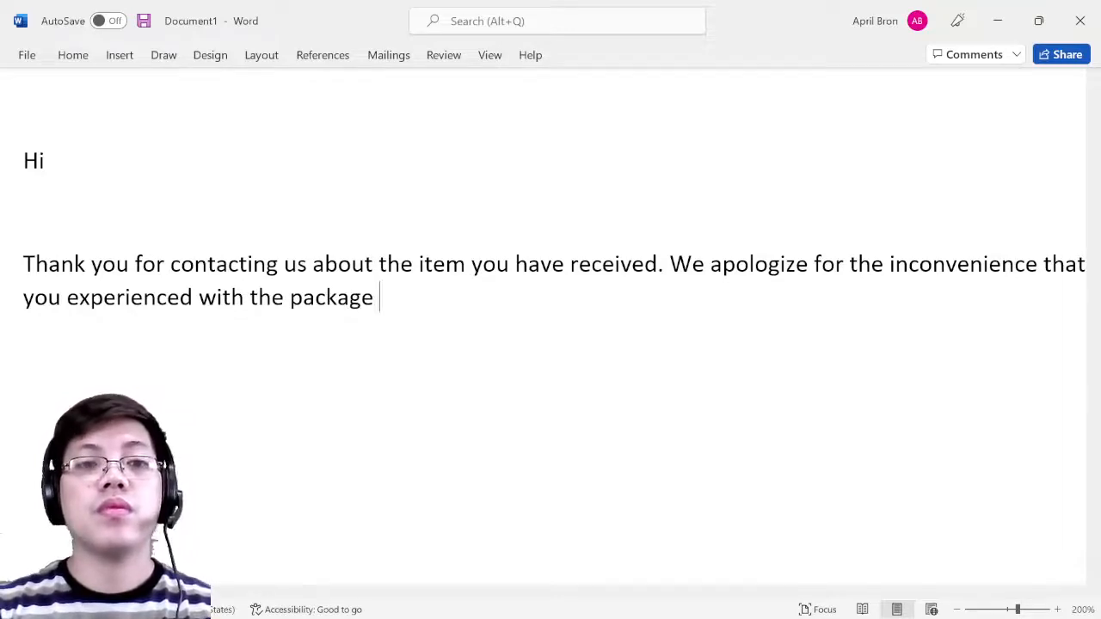
text(that was )
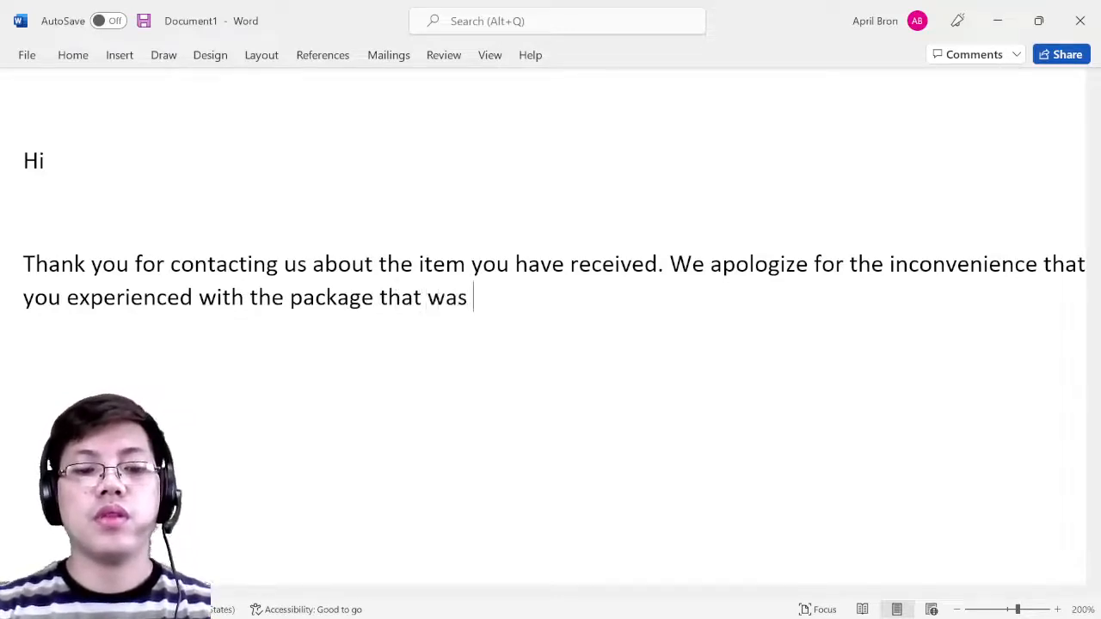
text(recently deli)
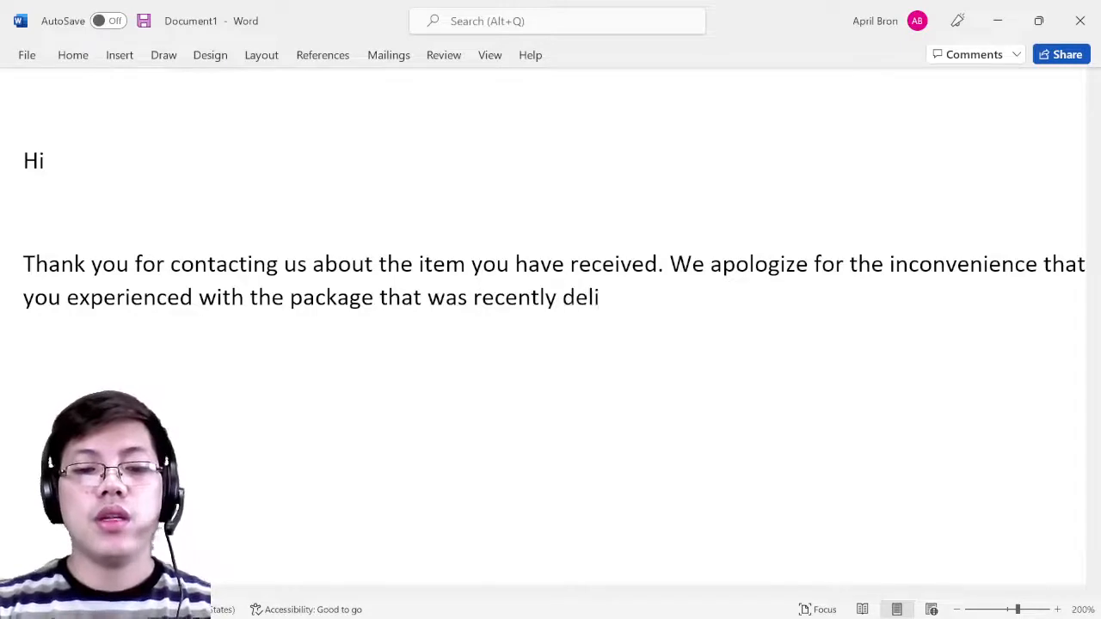
text(vered to you)
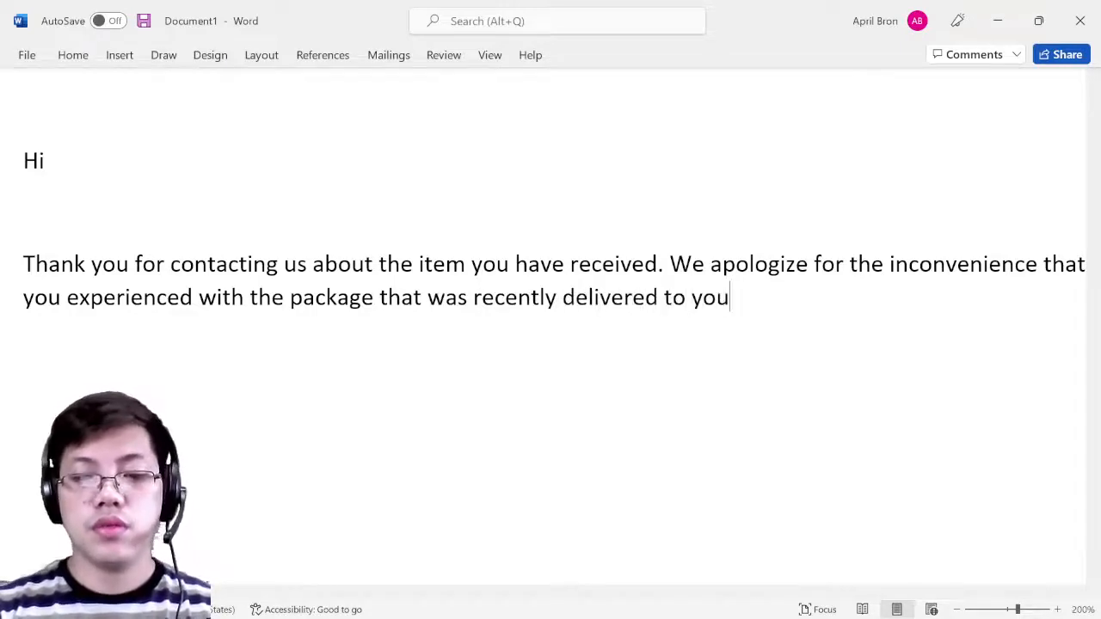
text(. We w)
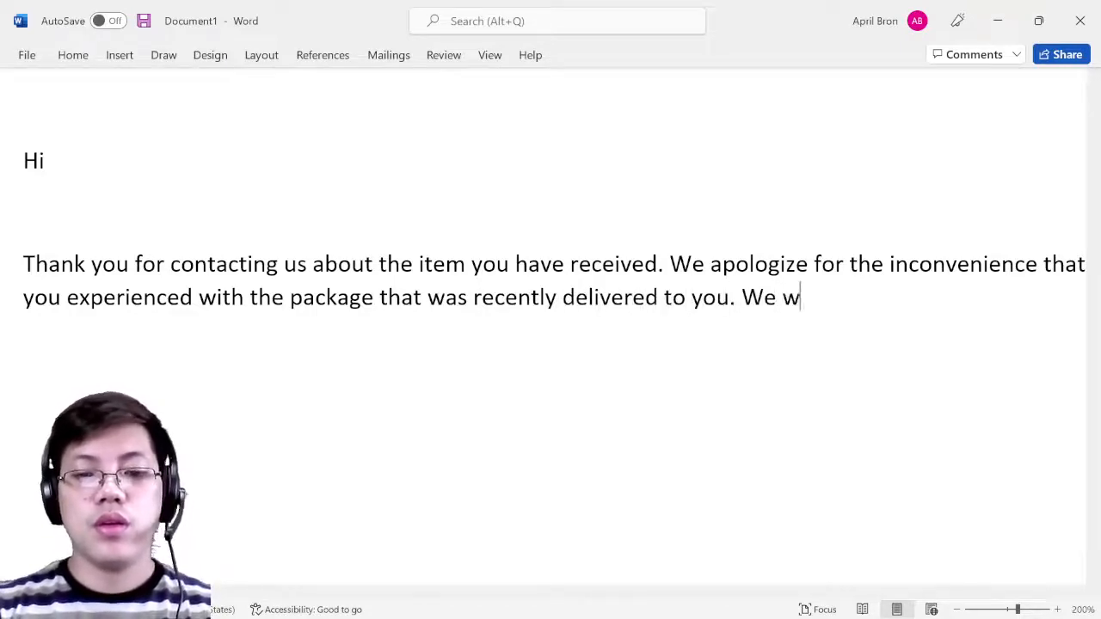
text(ill contact)
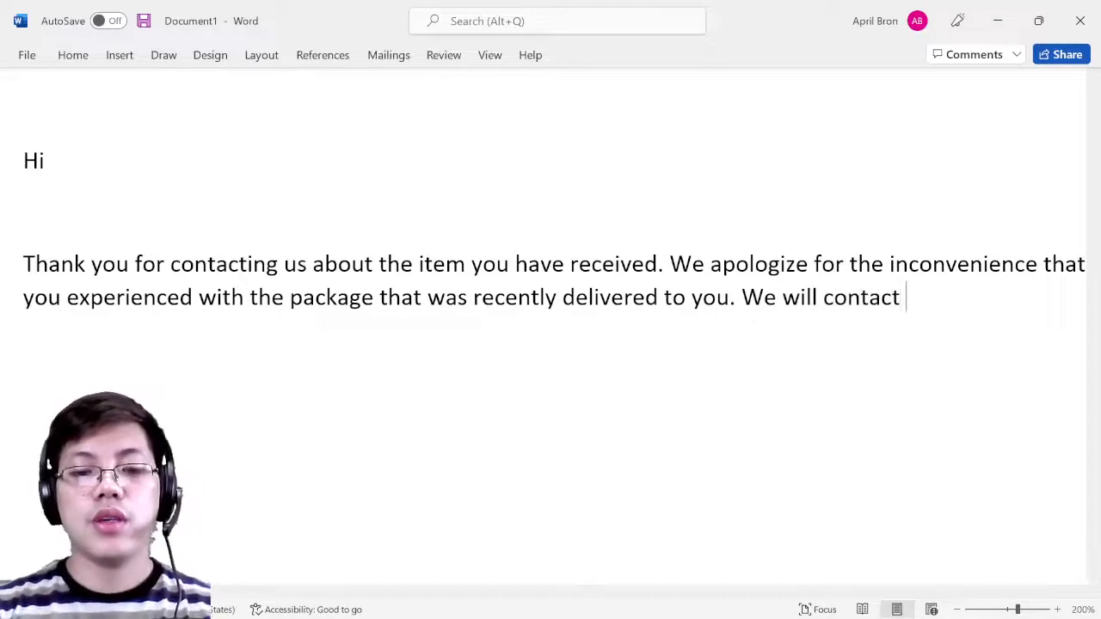
text( you through)
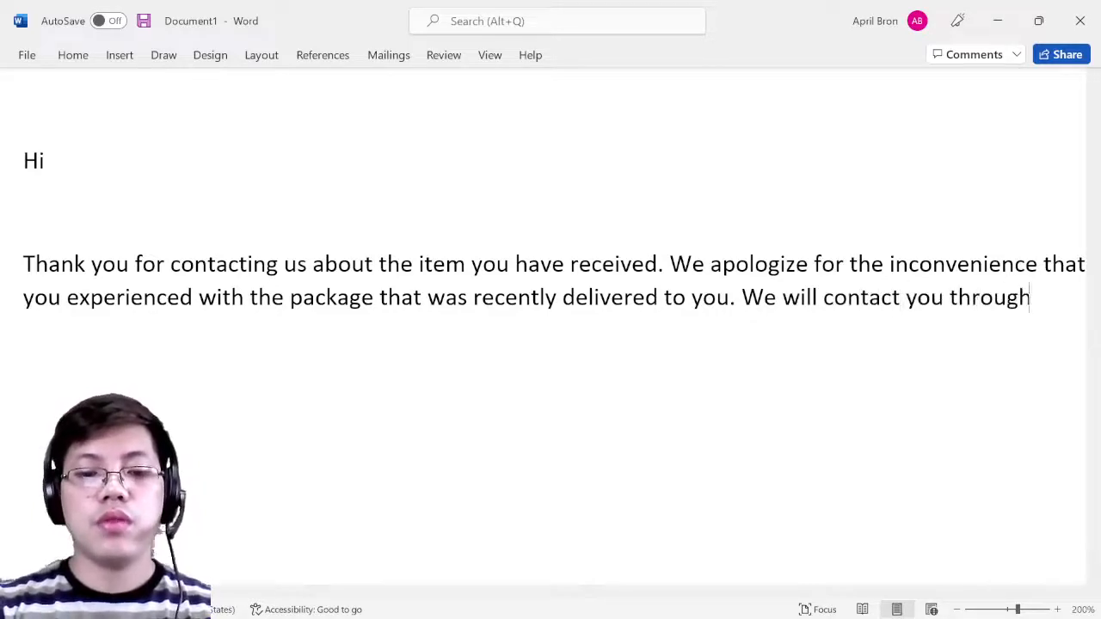
text( your phone)
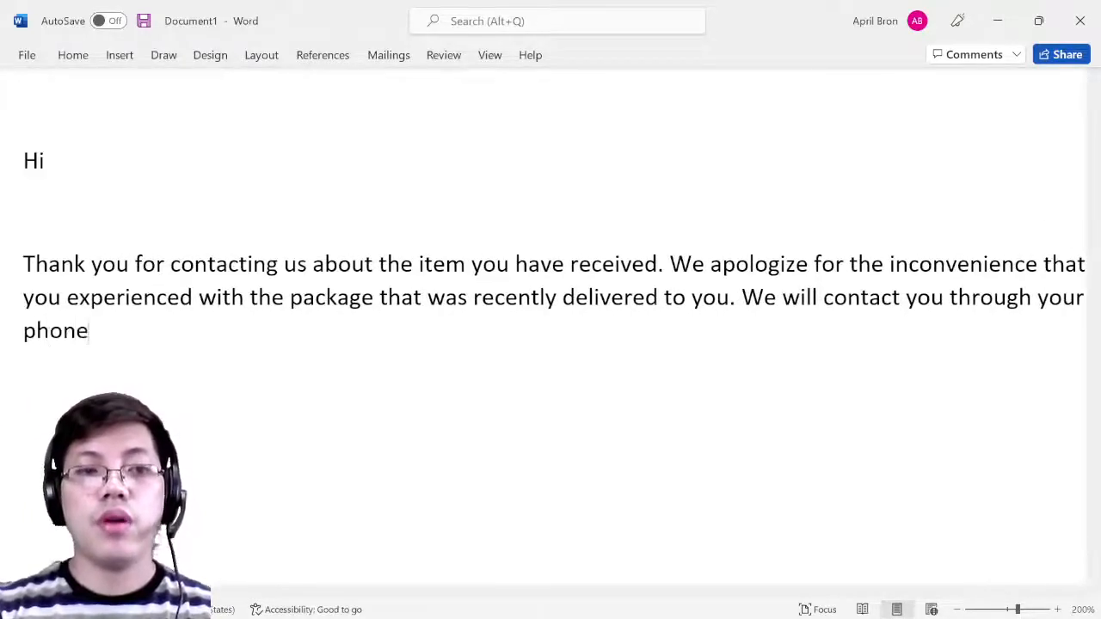
text( number)
key(BackSpace)
key(BackSpace)
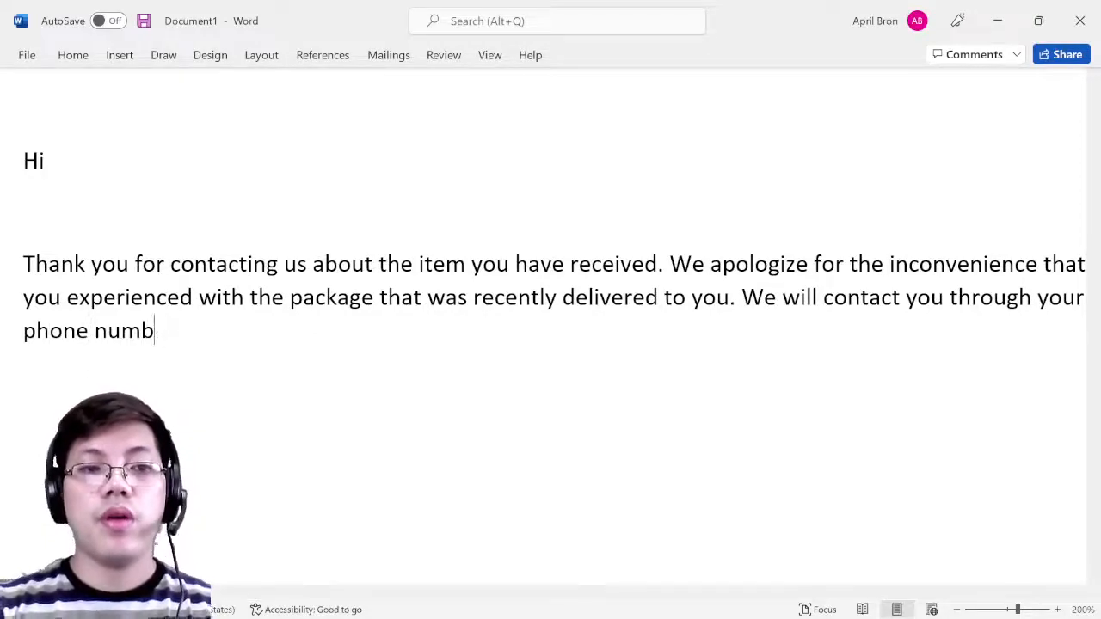
text(er or email )
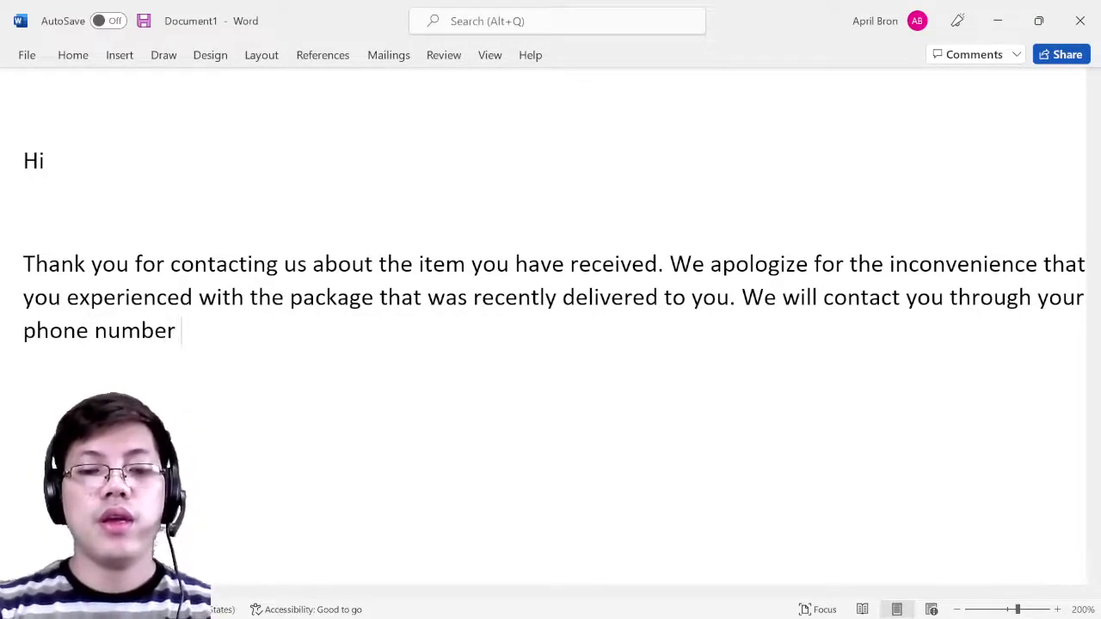
text(ad)
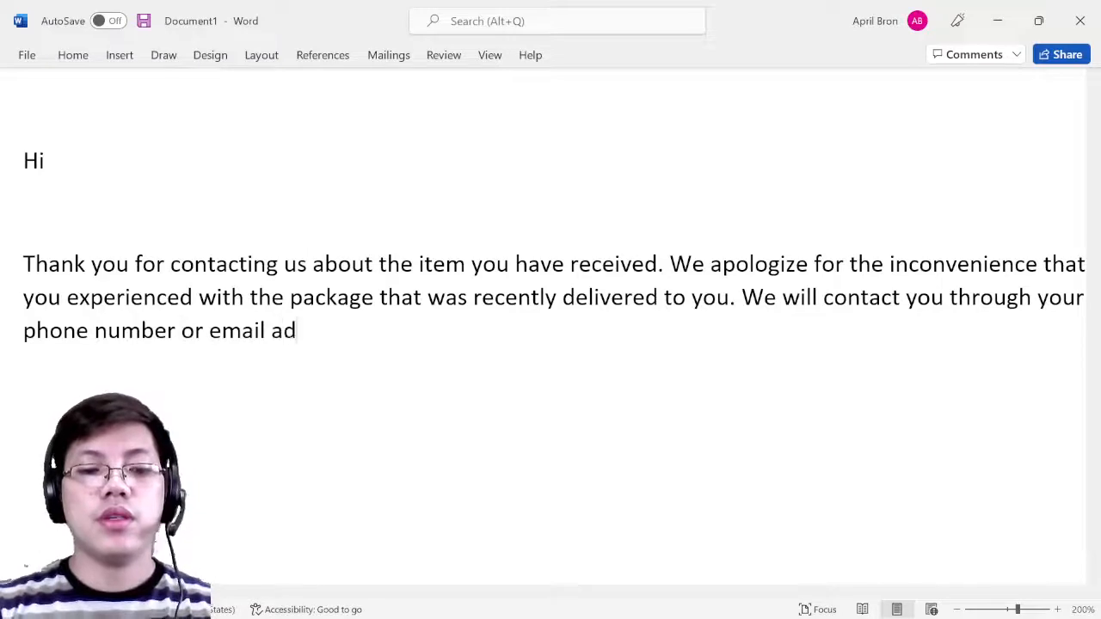
text(dress to )
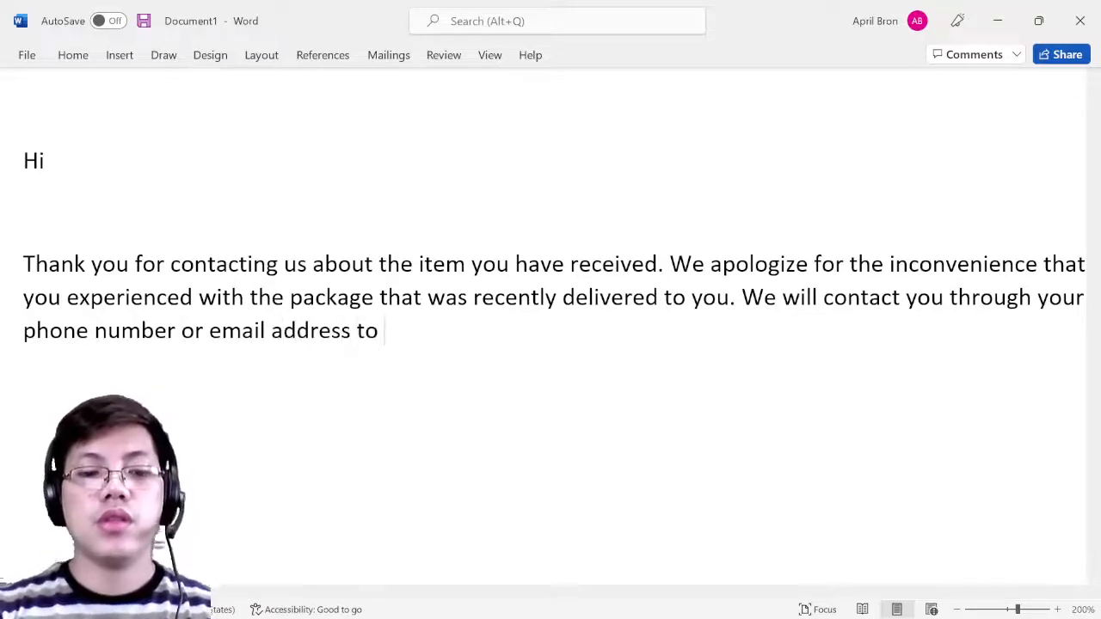
text(settle this)
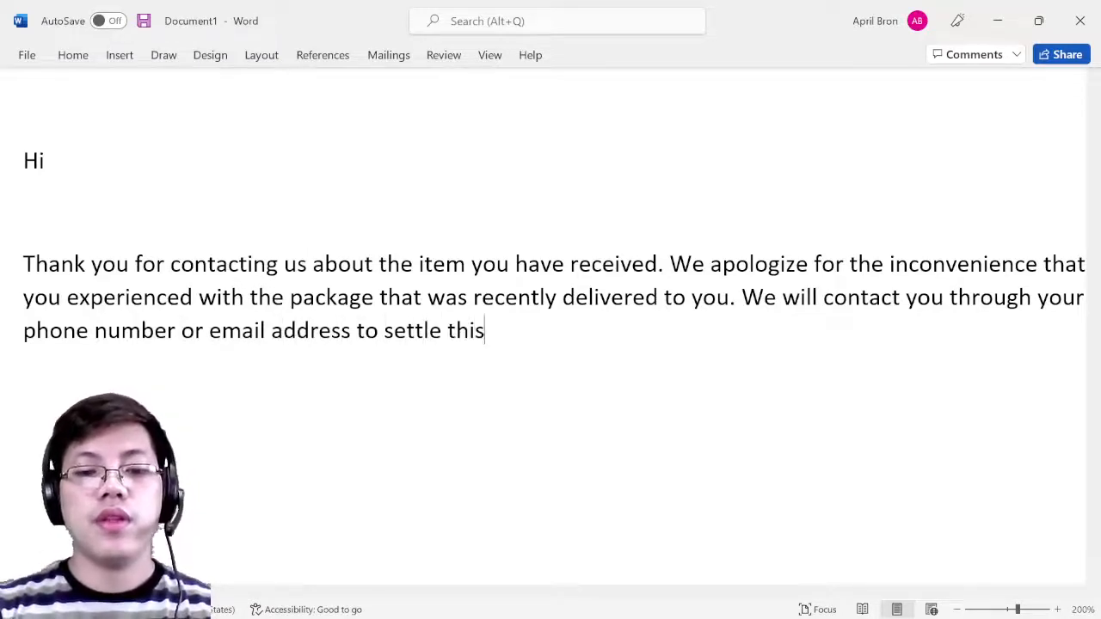
text( issue.)
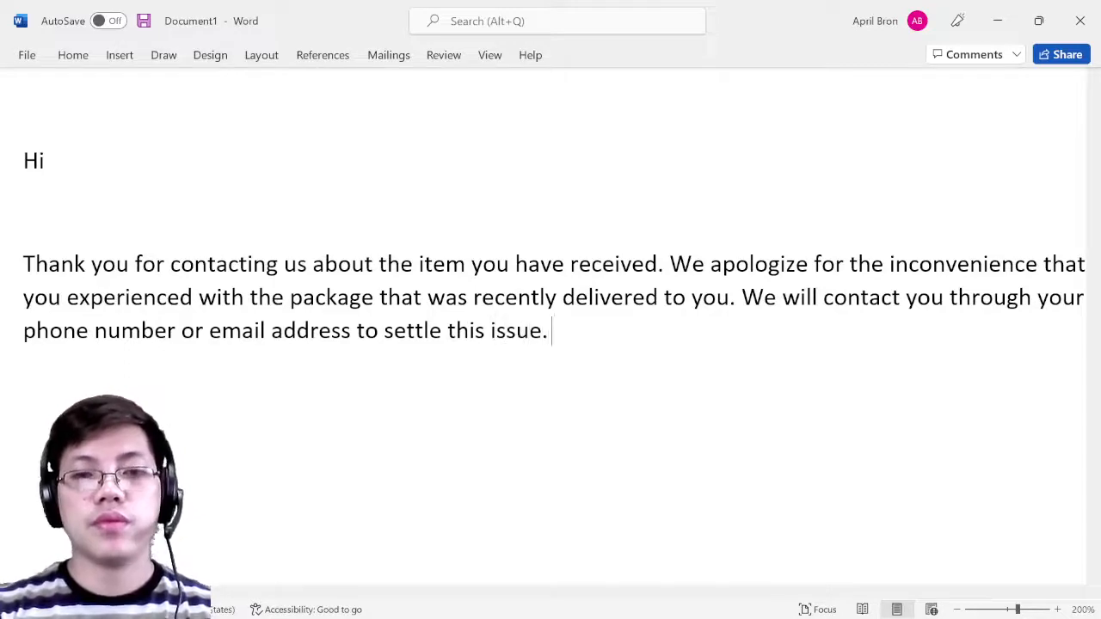
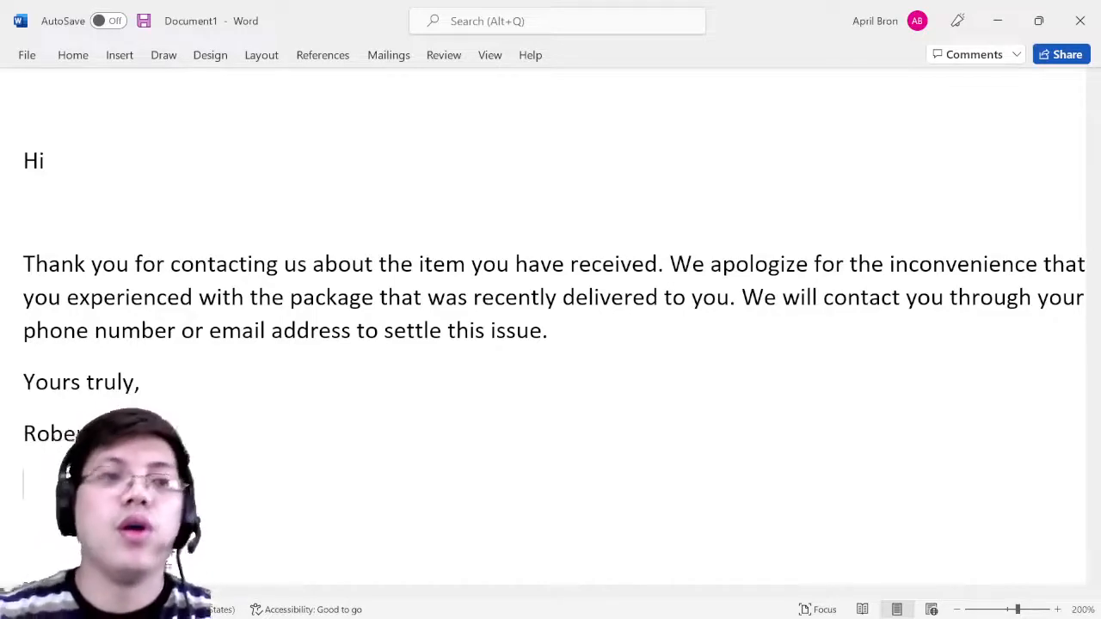
- Scroll back to the top of the apology letter and bring up the Mailings ribbon
scroll(172, 270, up, 3)
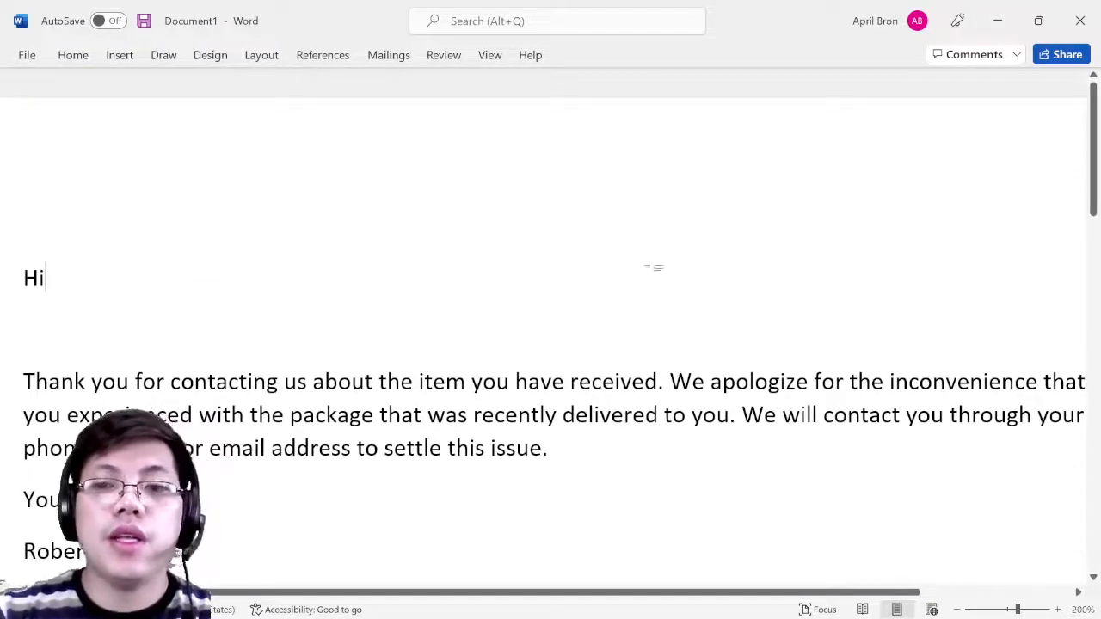
scroll(551, 343, down, 2)
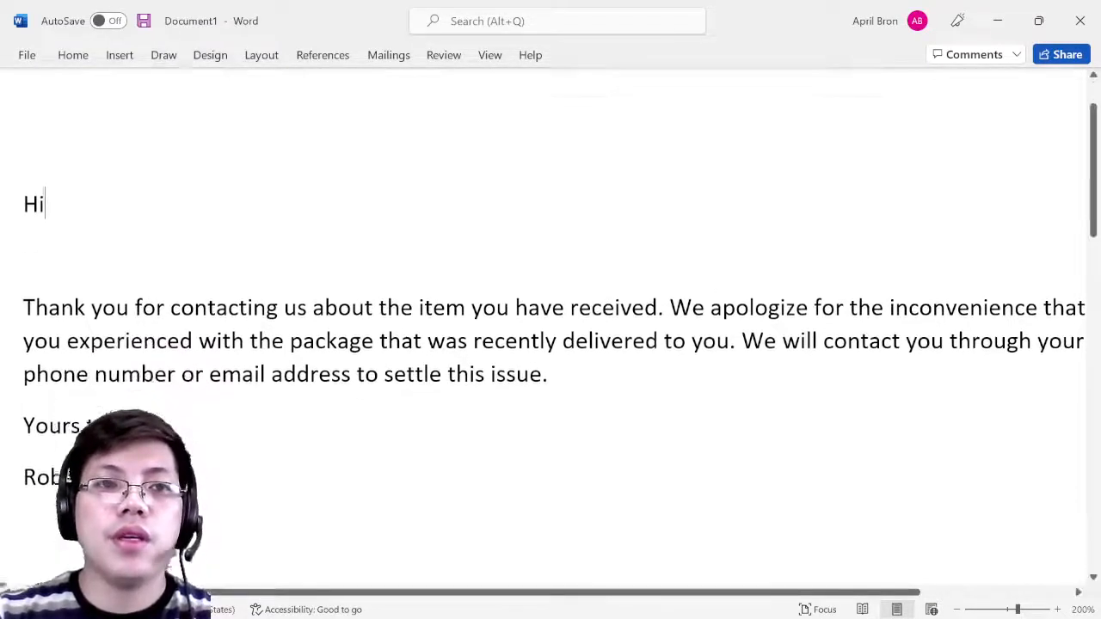
click(376, 64)
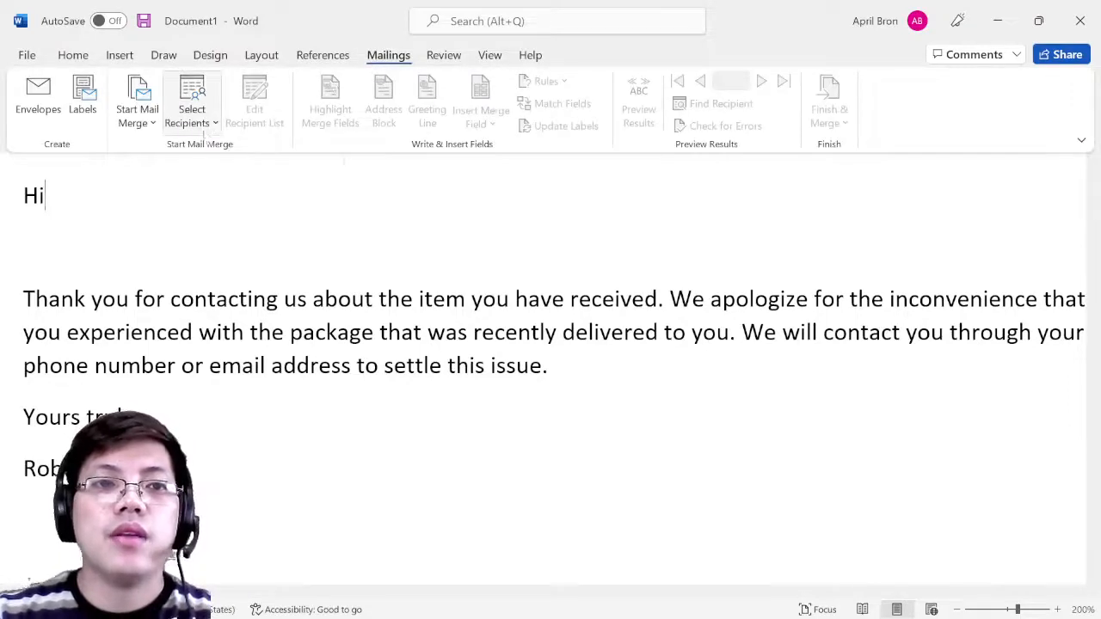
- Under Select Recipients, choose Use an Existing List as the letter's data source
click(152, 125)
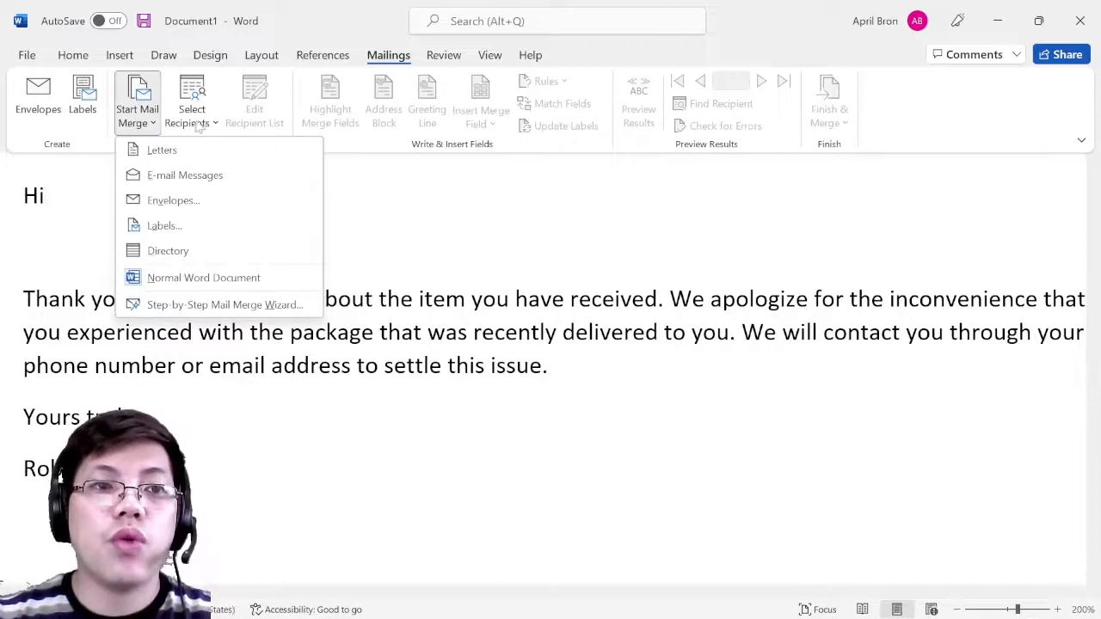
click(480, 342)
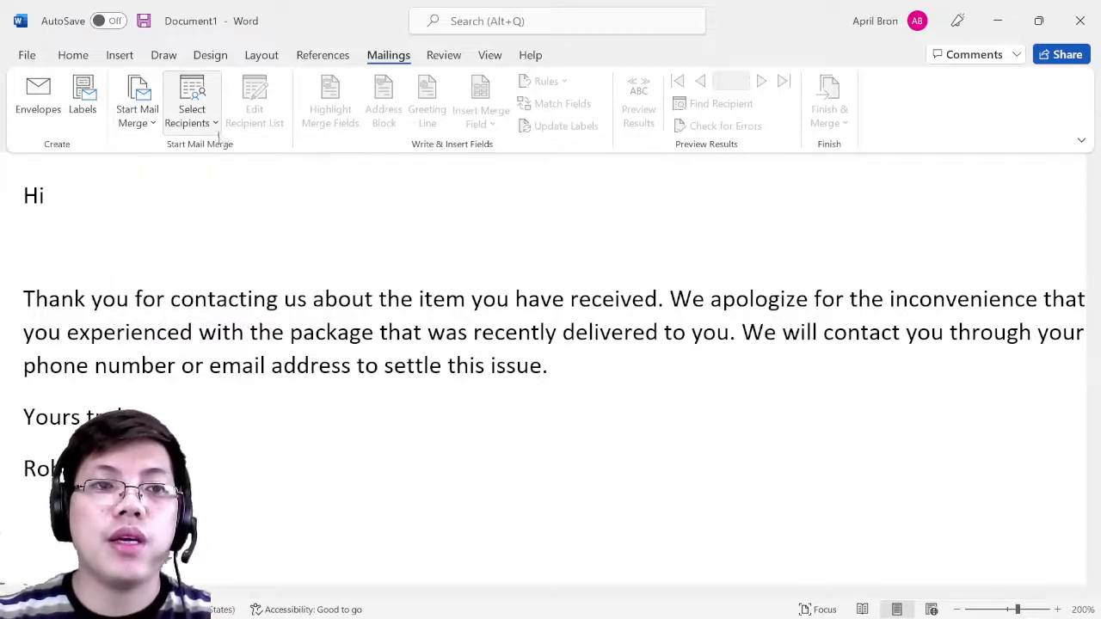
click(213, 125)
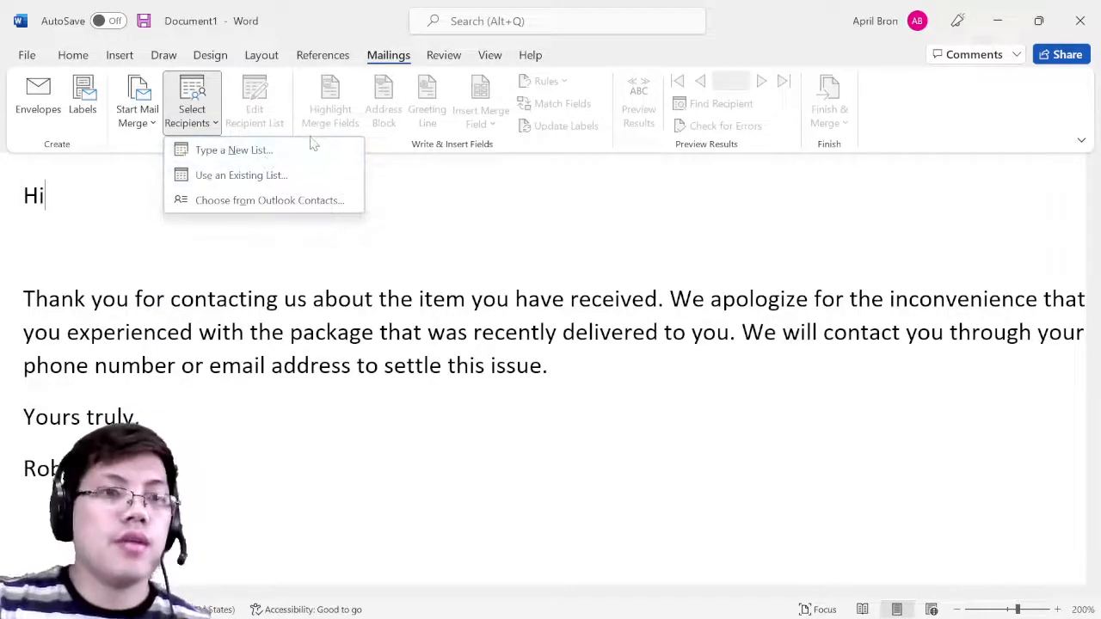
click(240, 176)
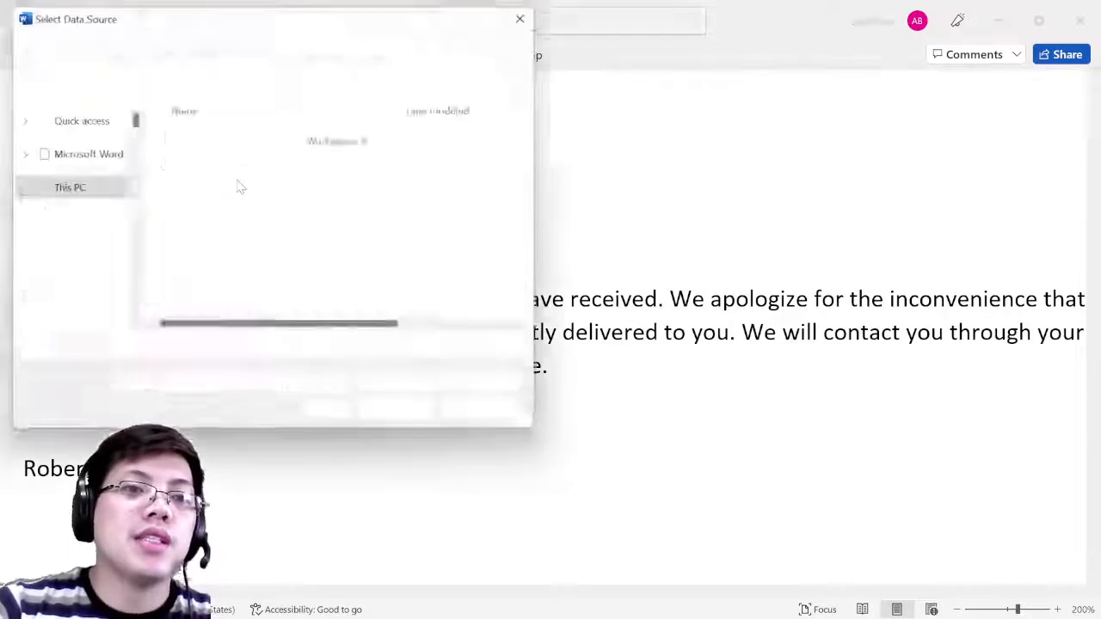
- Pick the 'adress book 2' workbook on the Desktop and accept its Sheet1$ table
click(86, 151)
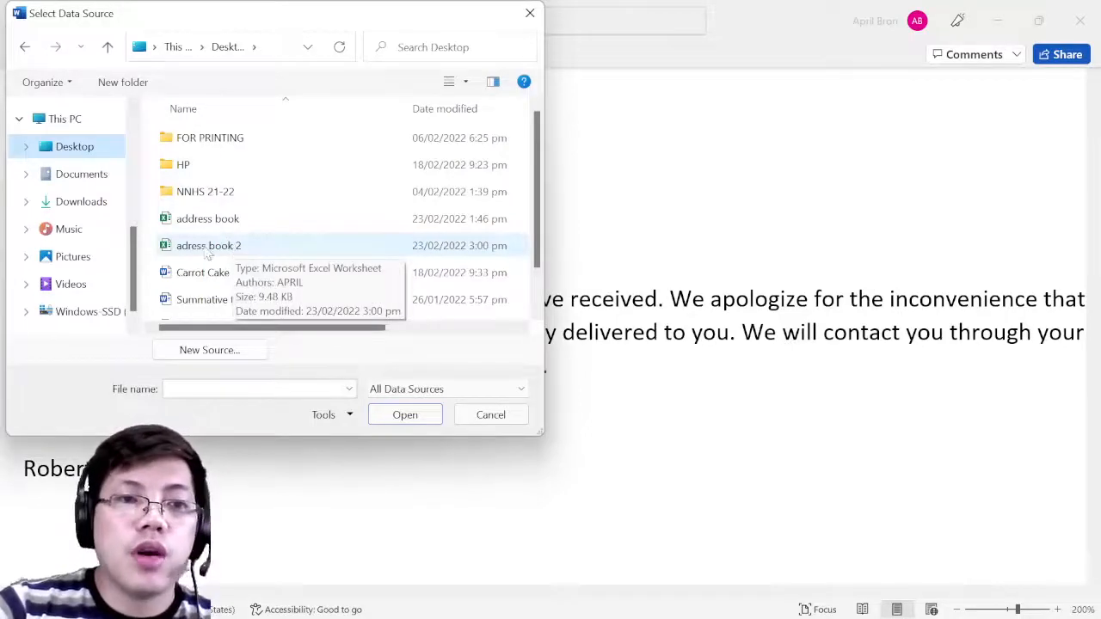
click(213, 248)
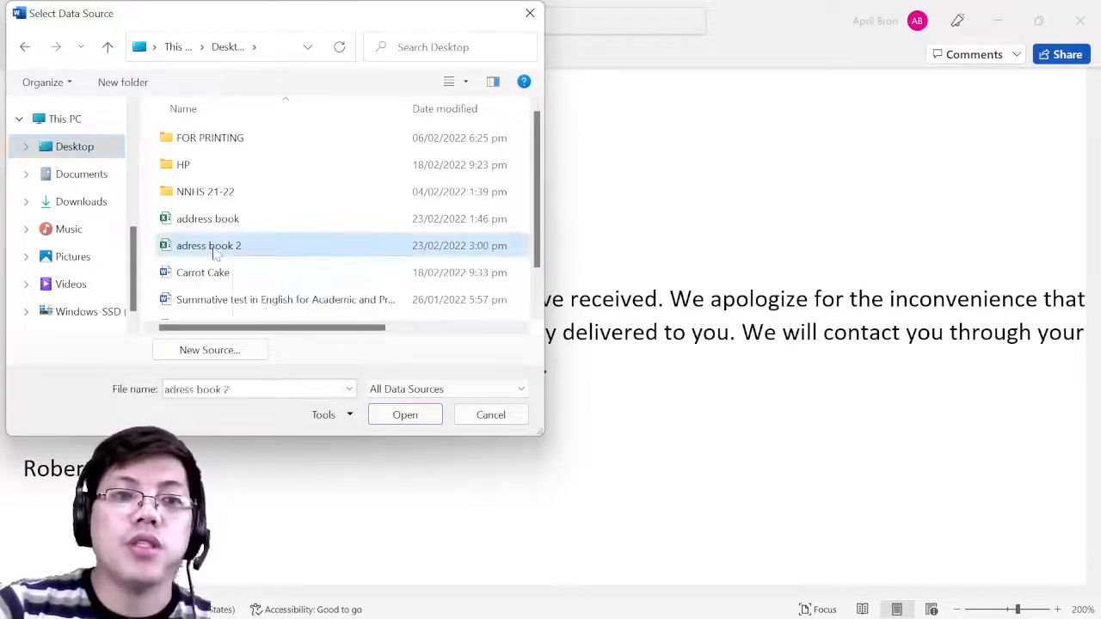
click(408, 420)
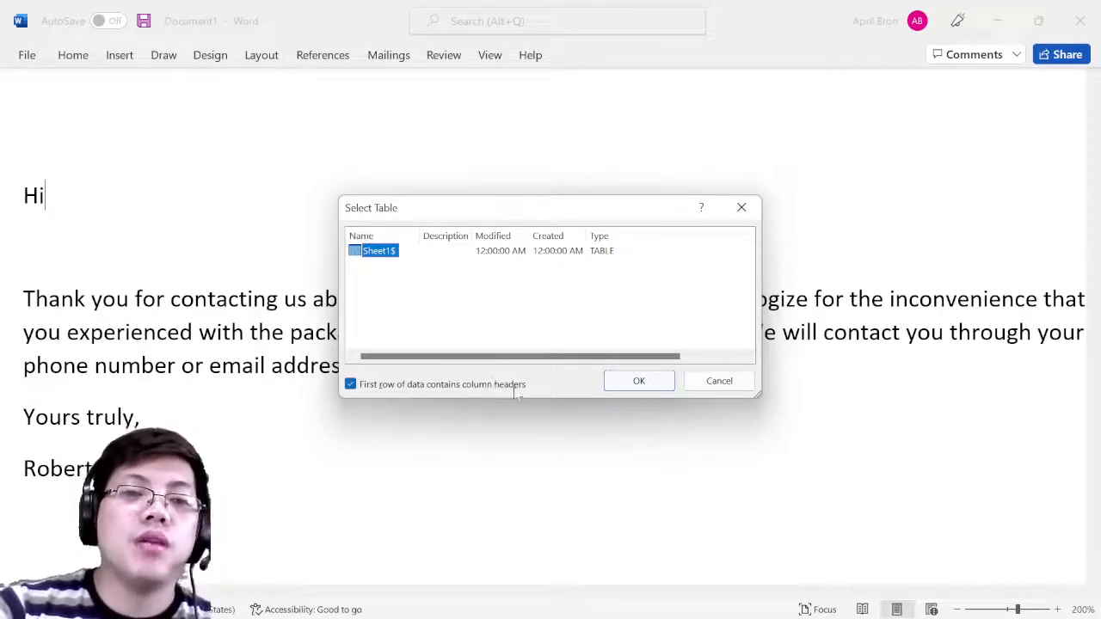
click(646, 383)
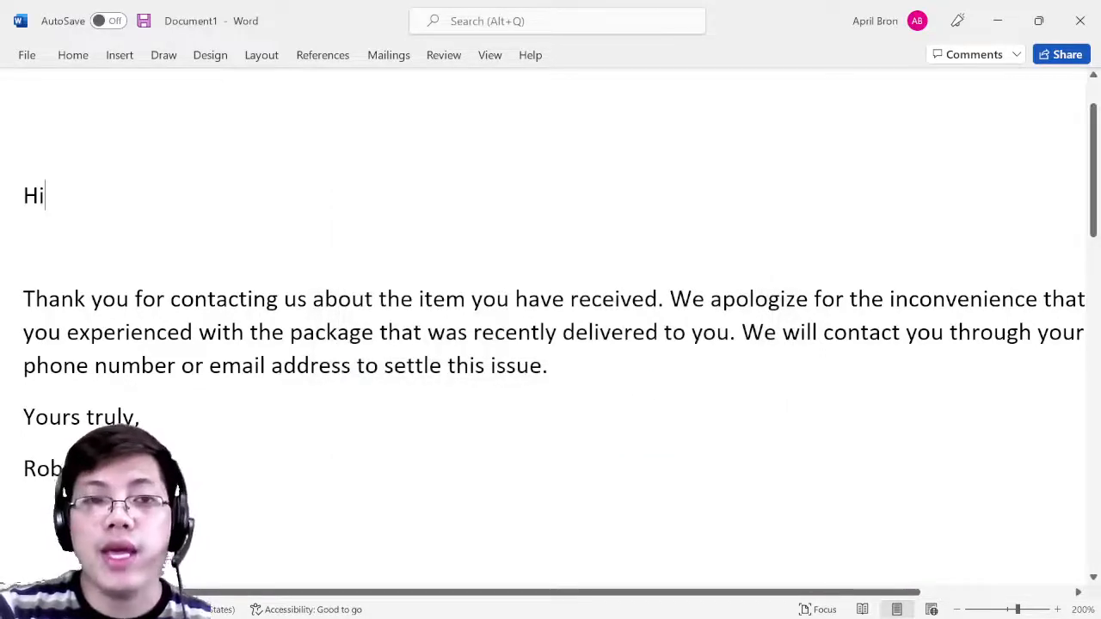
- Insert the Title and LAST_NAME merge fields right after 'Hi' in the greeting
click(391, 56)
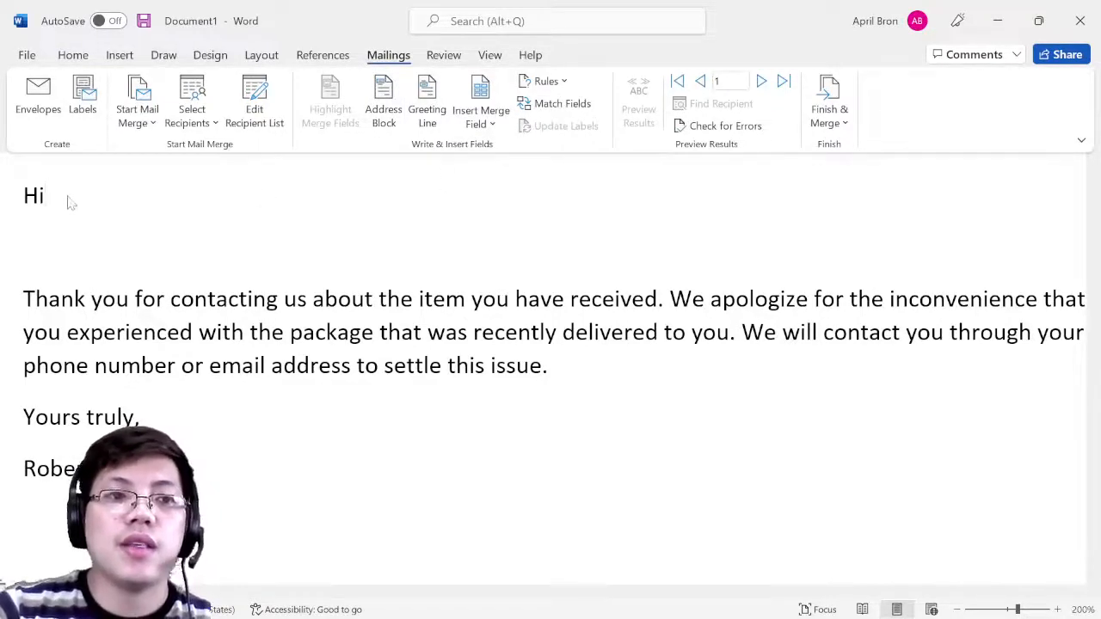
click(492, 125)
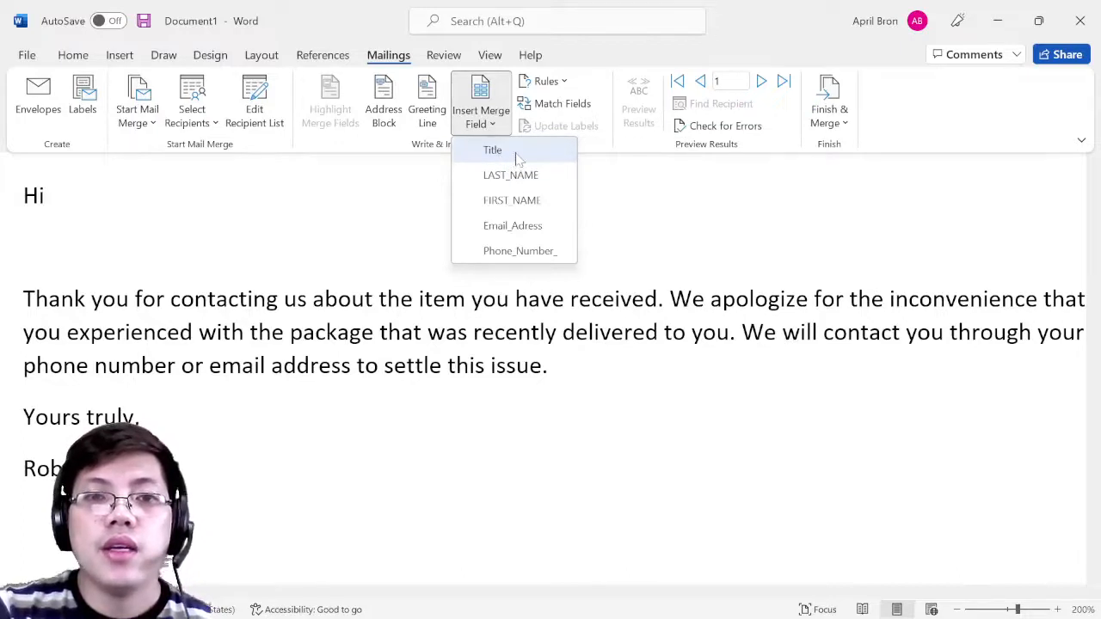
click(514, 153)
click(492, 125)
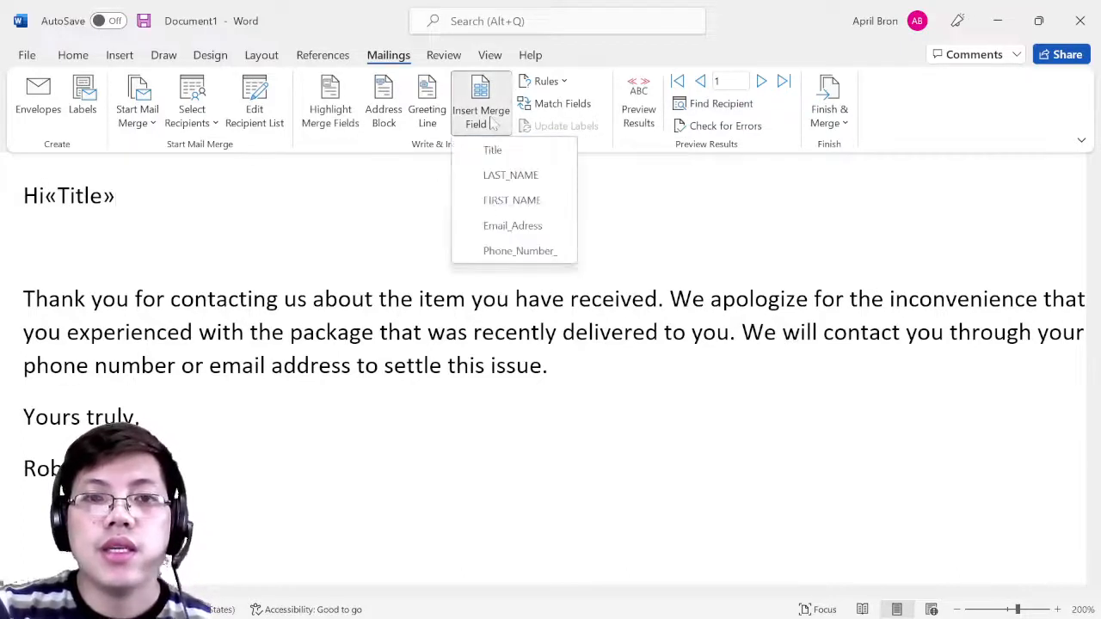
click(497, 181)
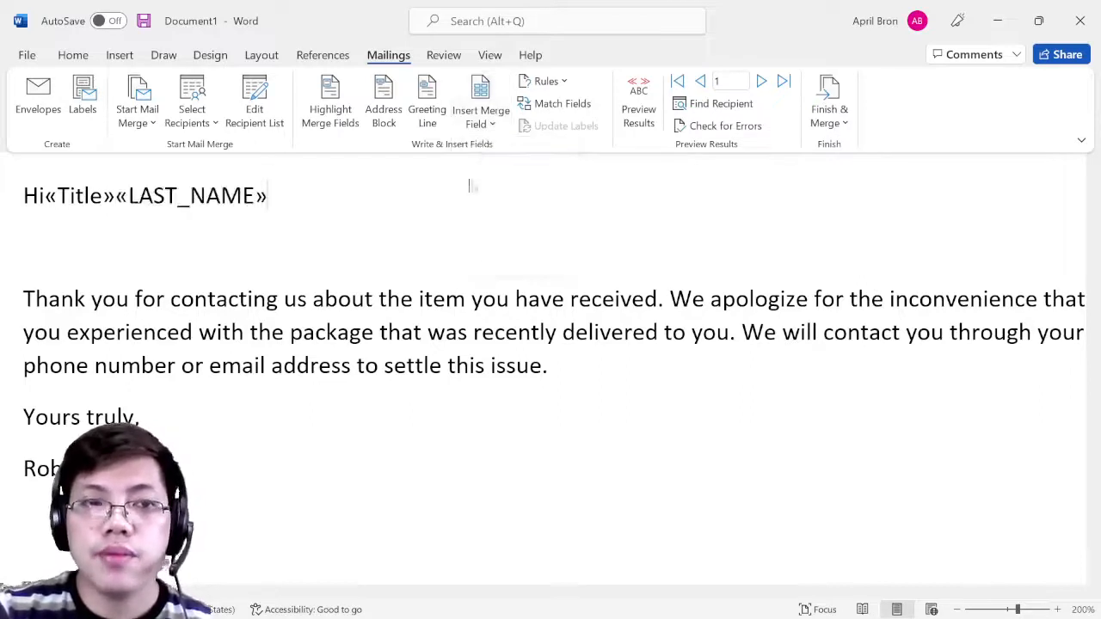
key(ctrl+F1)
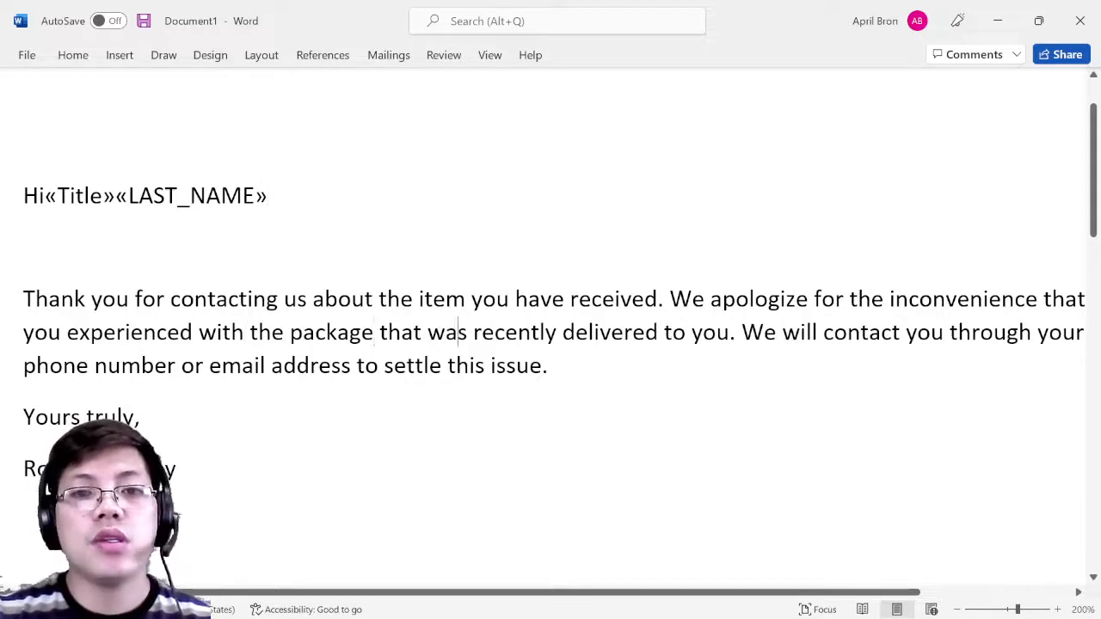
key(Right)
key(Right)
key(Right)
key(Right)
key(Right)
key(Right)
key(Right)
key(Right)
key(Right)
key(Right)
key(Right)
key(Right)
key(Right)
key(Right)
key(Right)
key(Right)
key(Right)
key(Right)
key(Right)
key(Right)
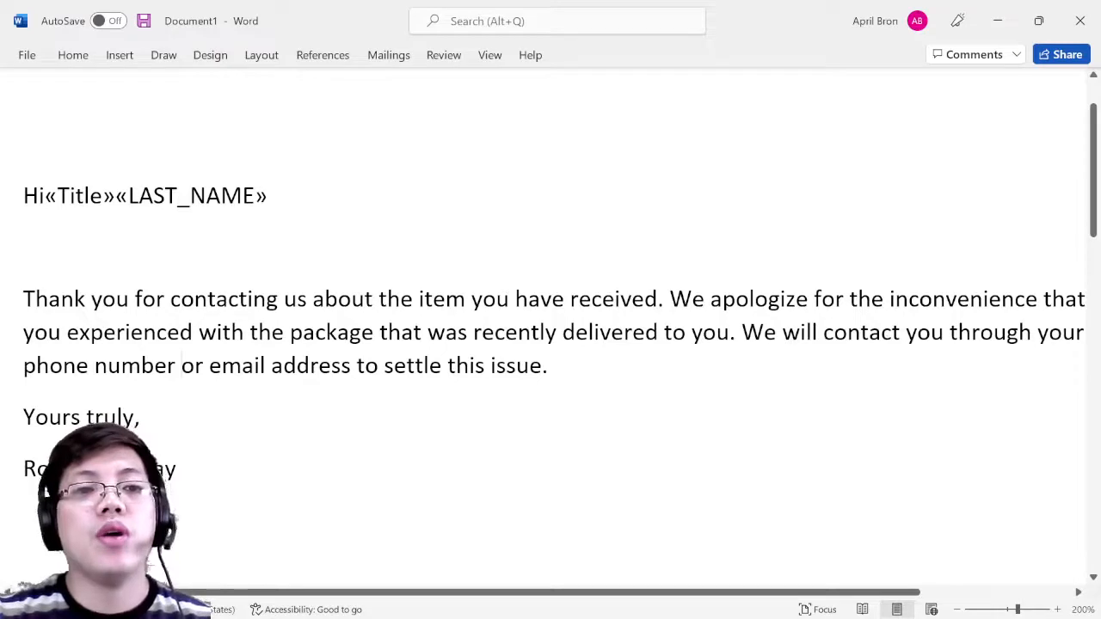
click(177, 366)
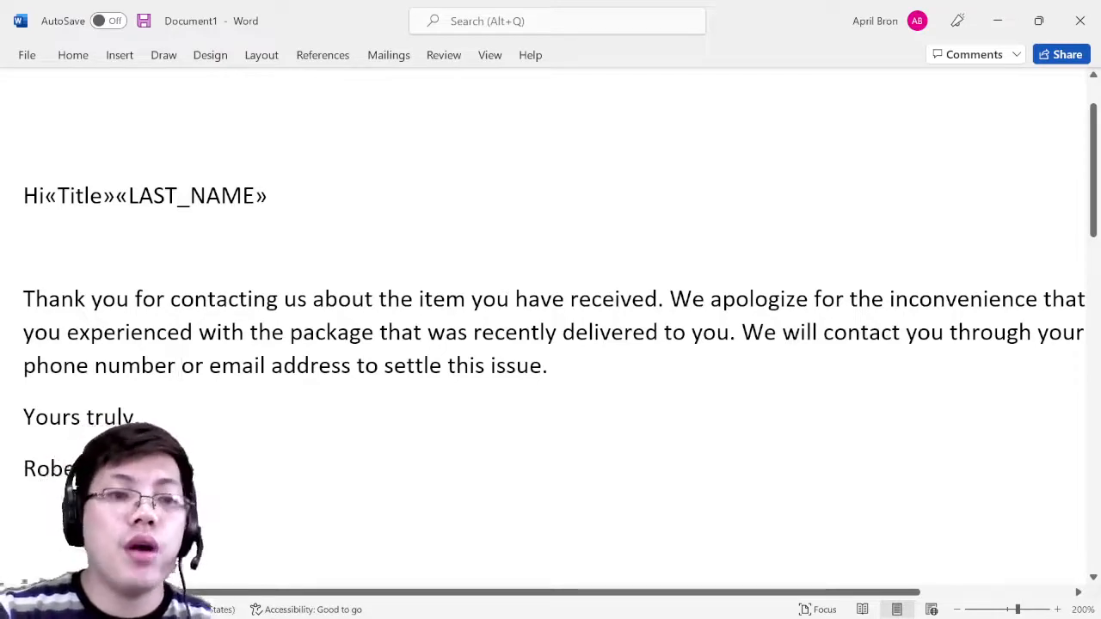
click(388, 54)
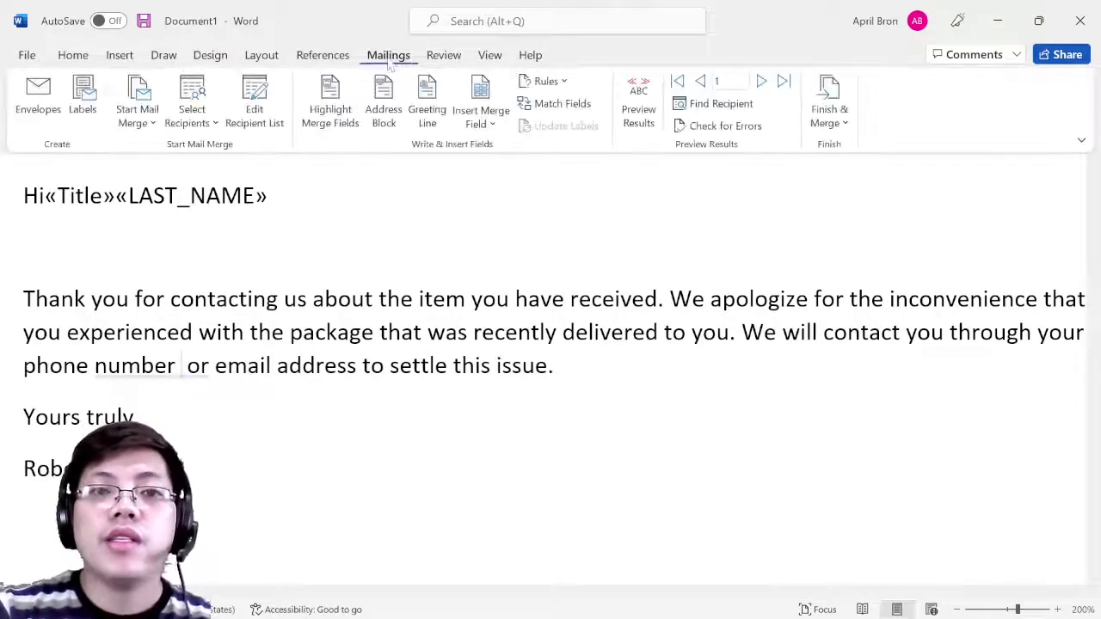
click(482, 125)
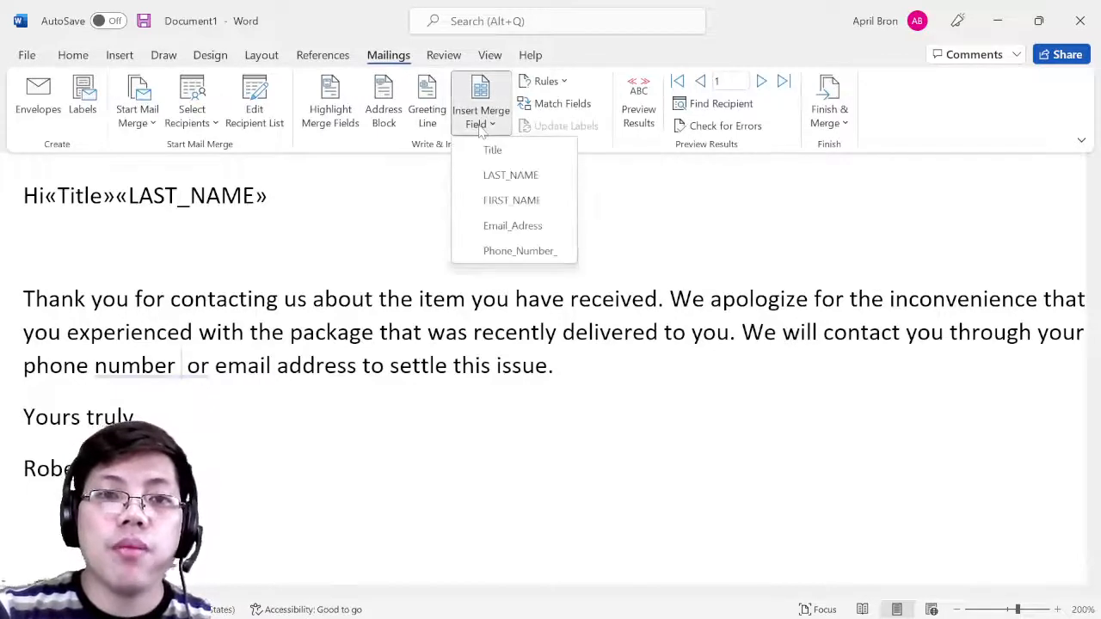
click(507, 251)
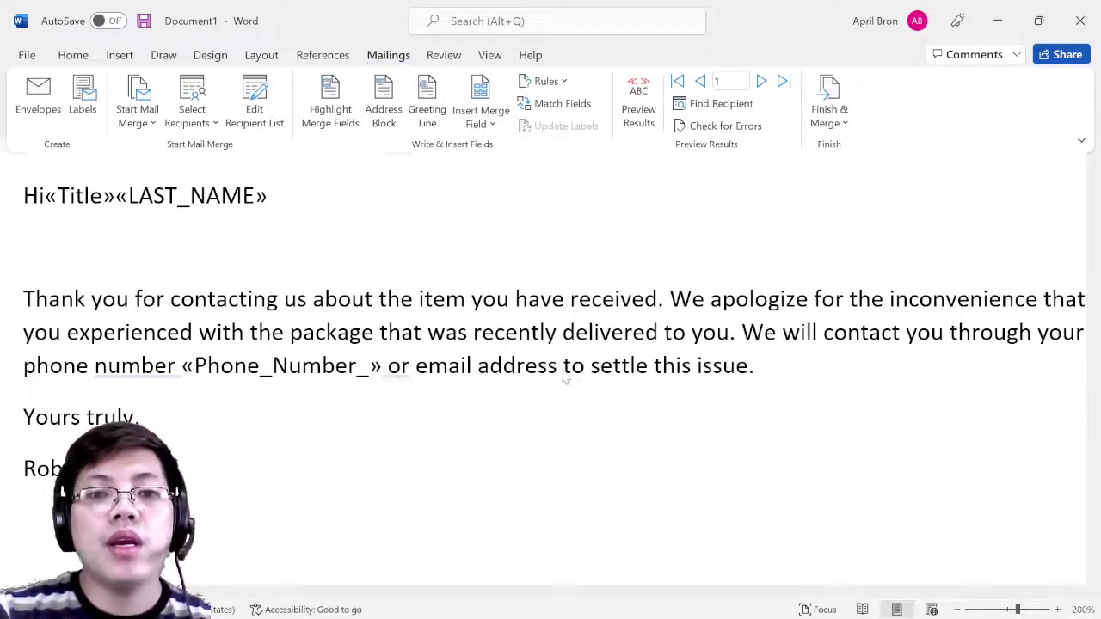
key(ctrl+F1)
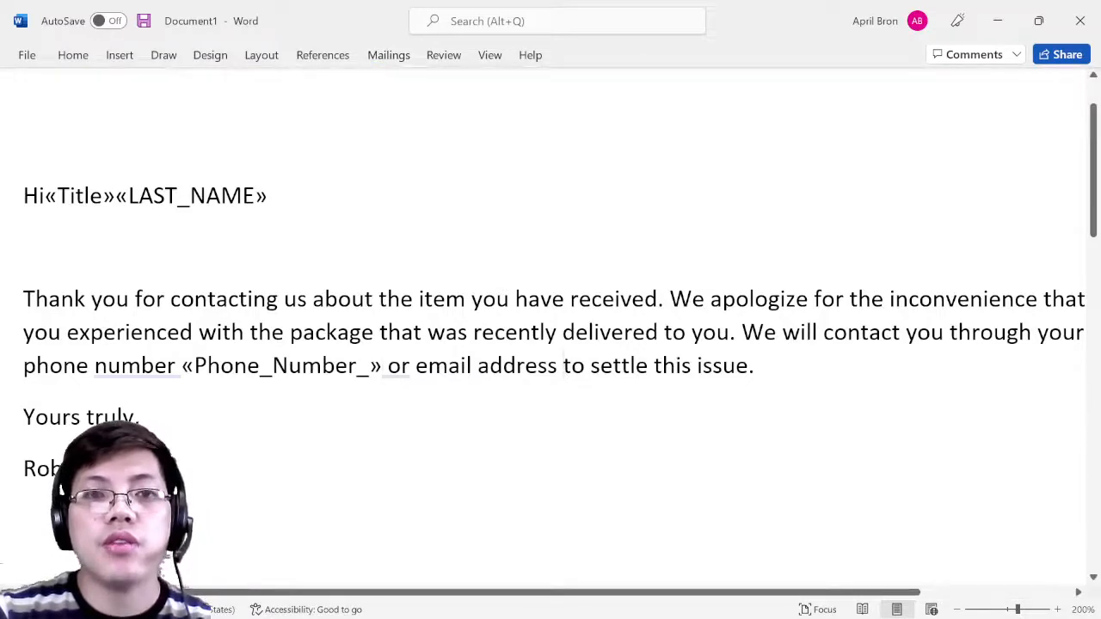
click(388, 57)
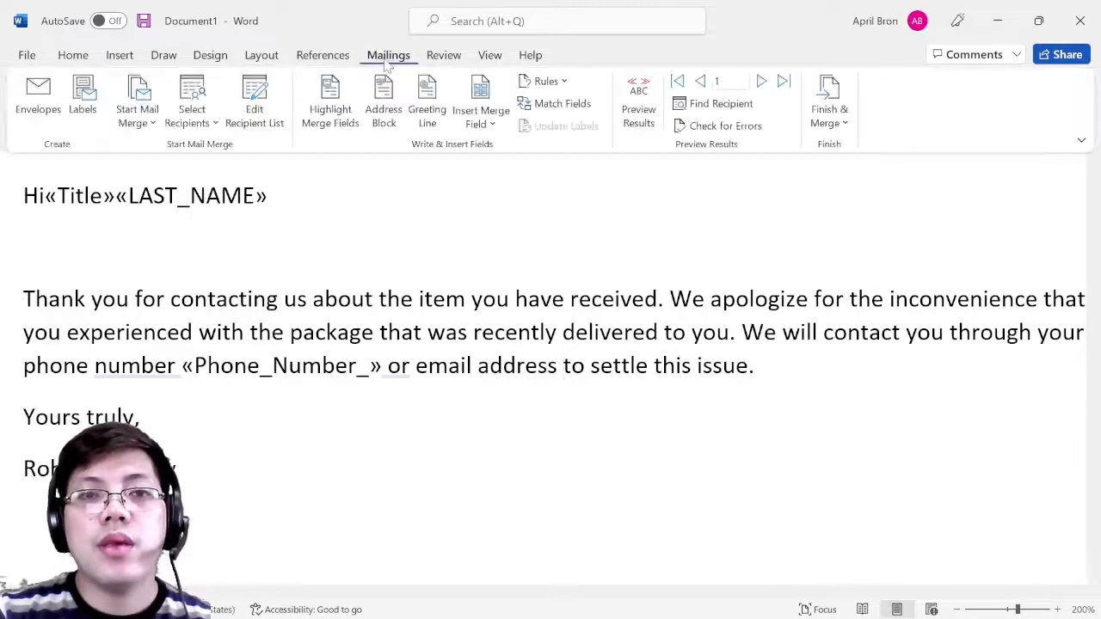
click(493, 125)
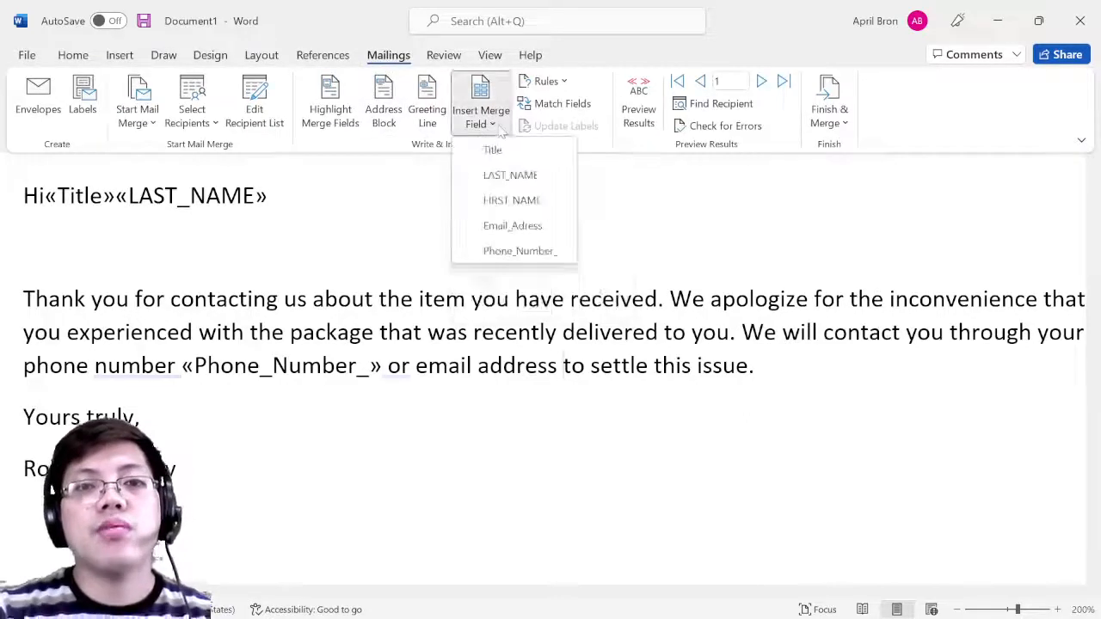
click(514, 225)
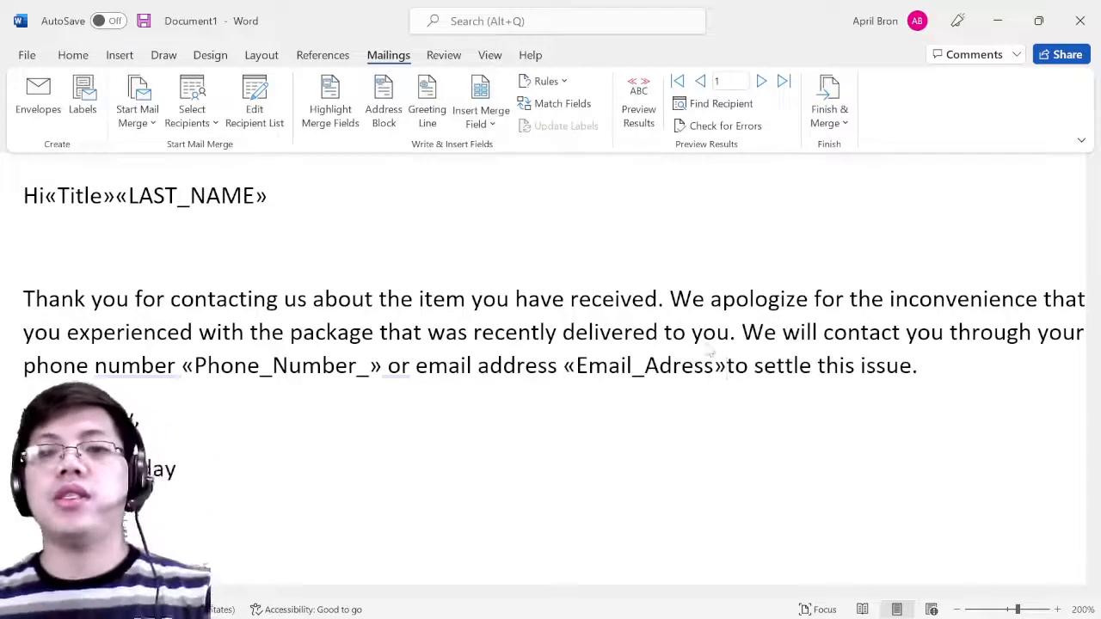
key(ctrl+F1)
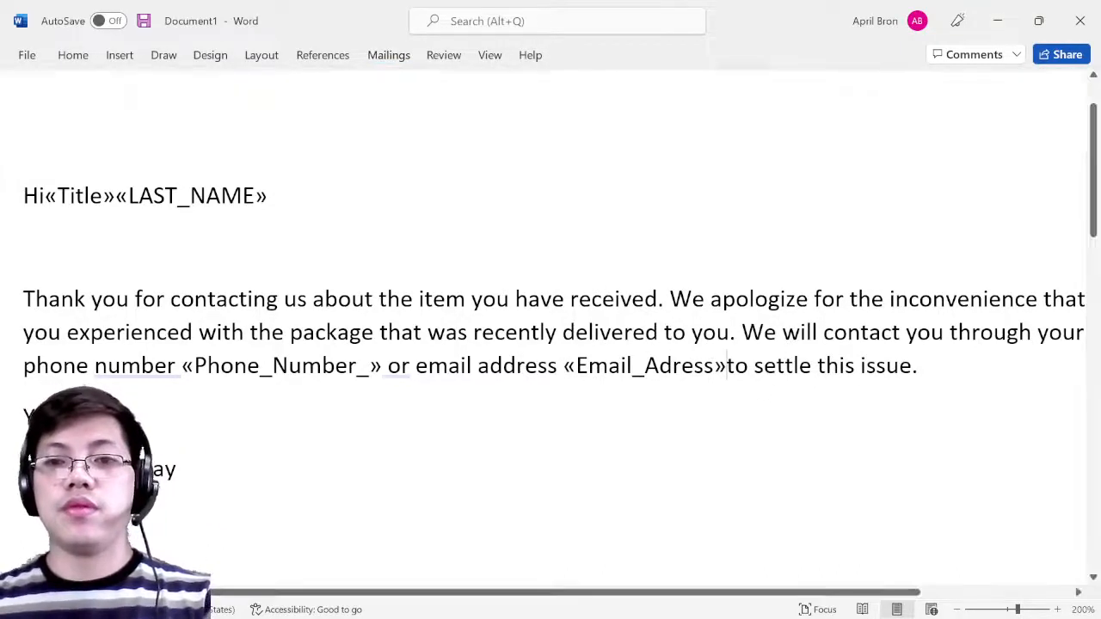
scroll(554, 254, down, 1)
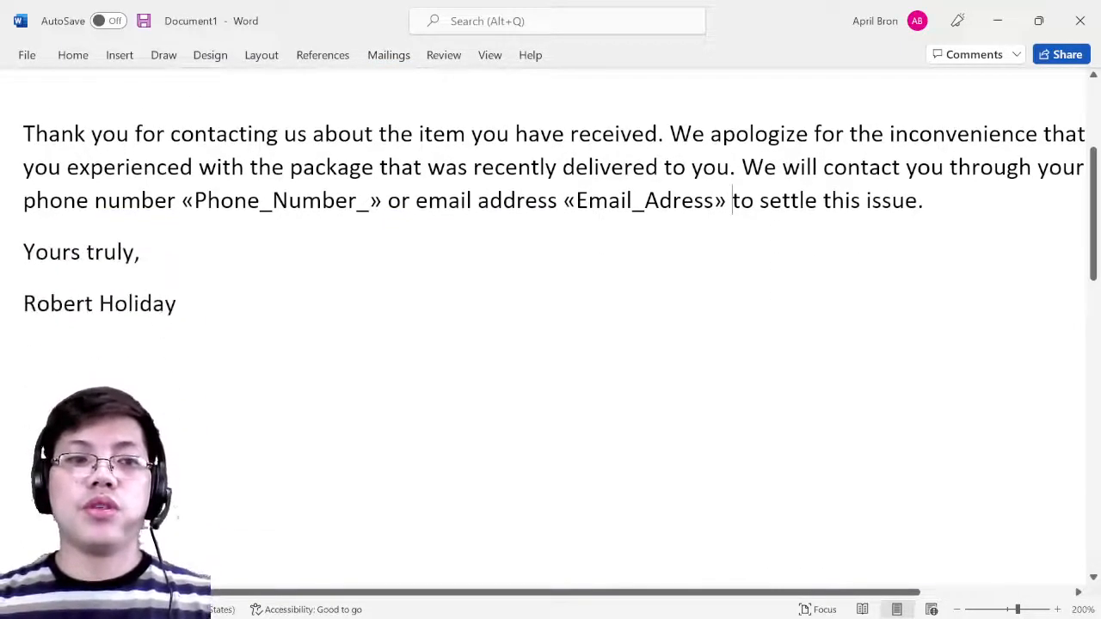
scroll(554, 254, up, 3)
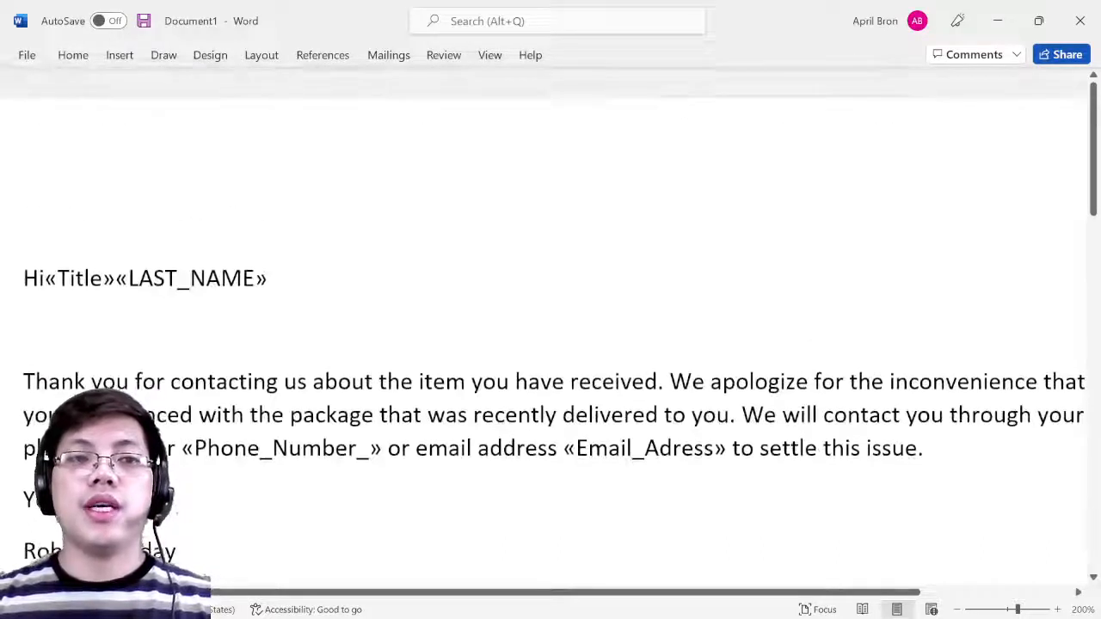
scroll(554, 254, down, 1)
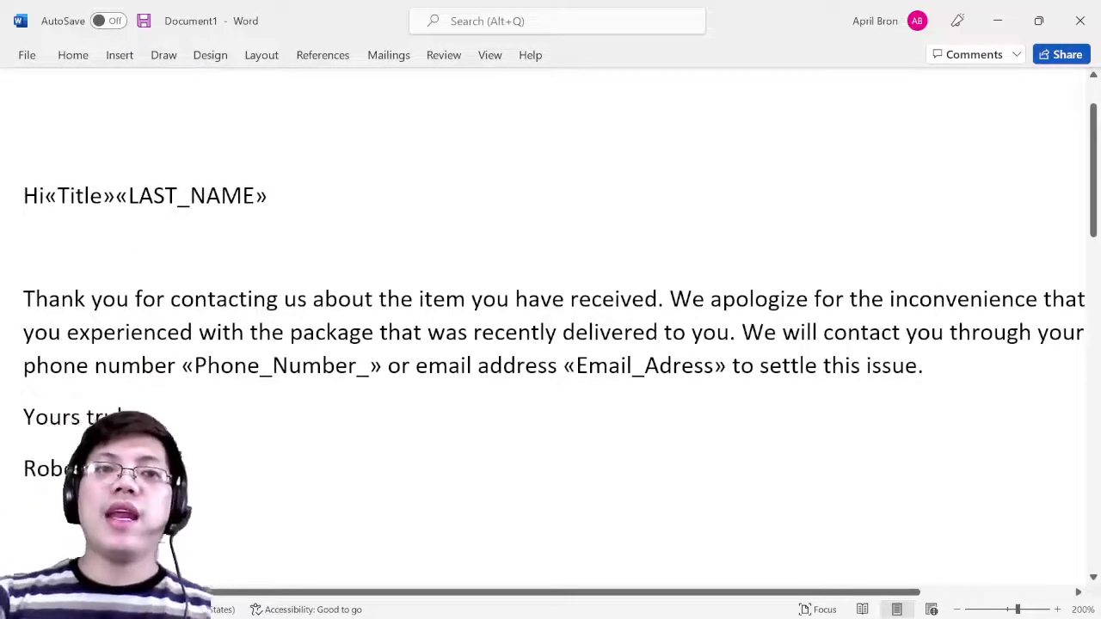
- Turn on Preview Results and place the cursor after 'Hi' to add a space
click(391, 59)
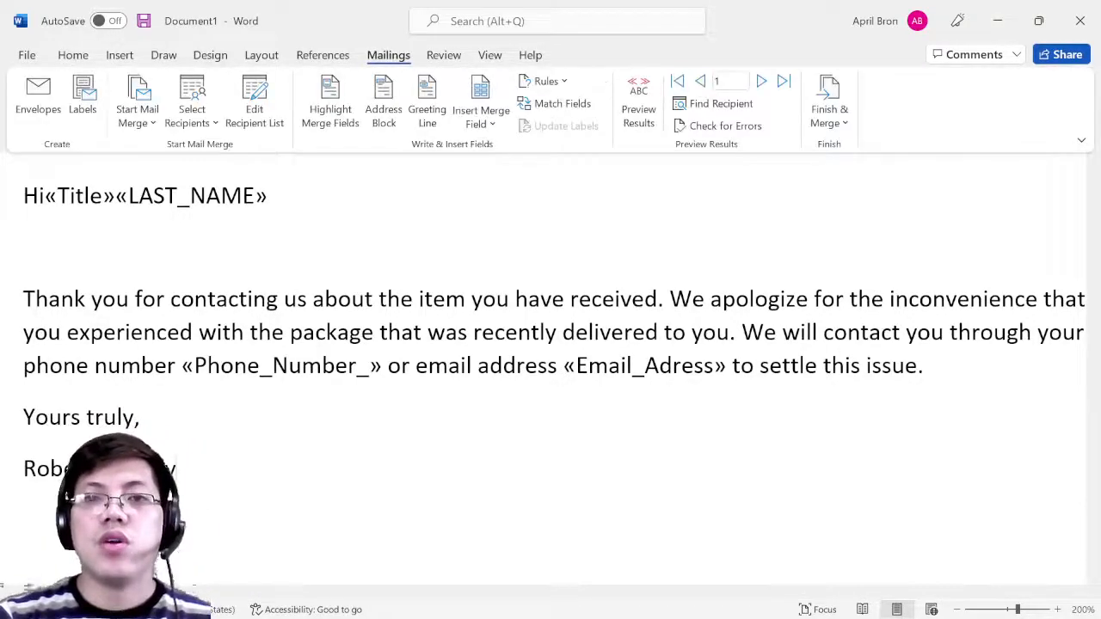
click(641, 103)
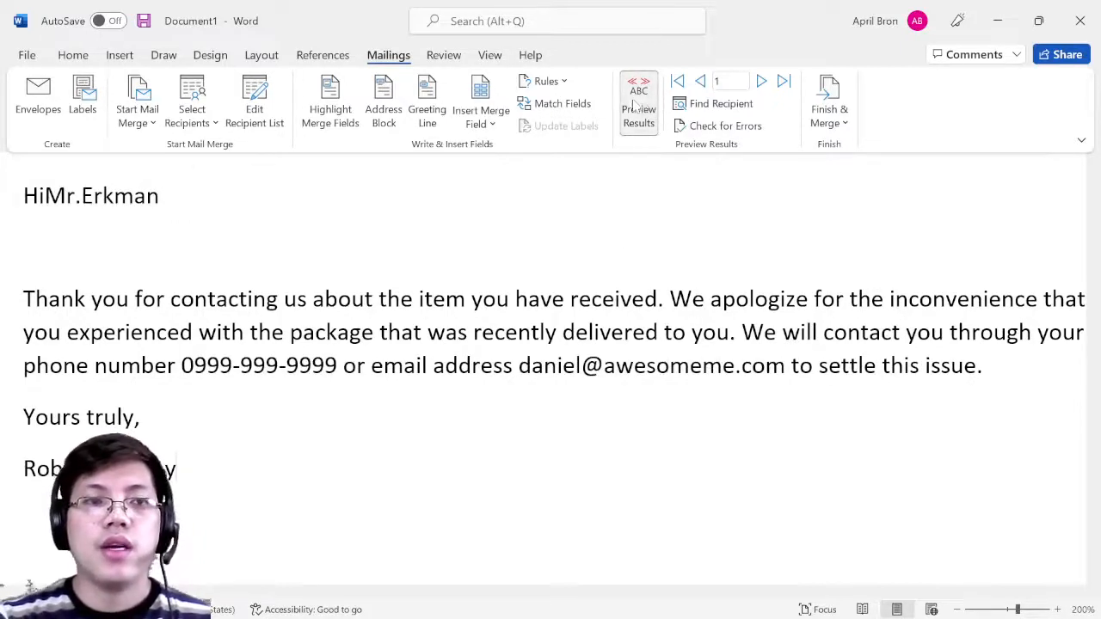
click(40, 198)
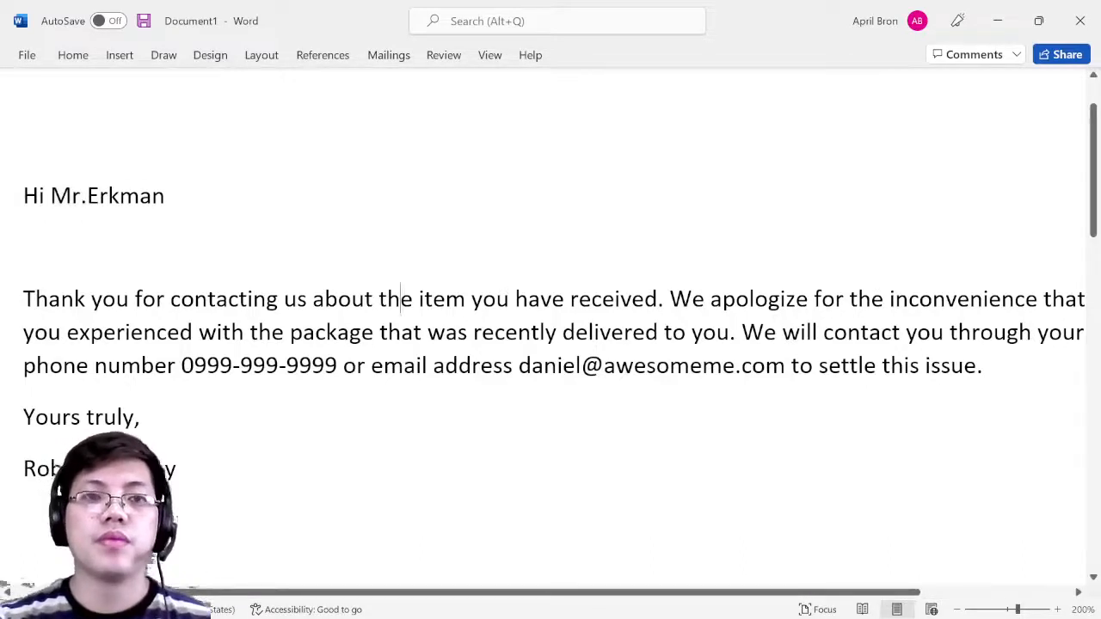
- Check the merged phone number and e-mail address fields in the previewed letter
click(389, 55)
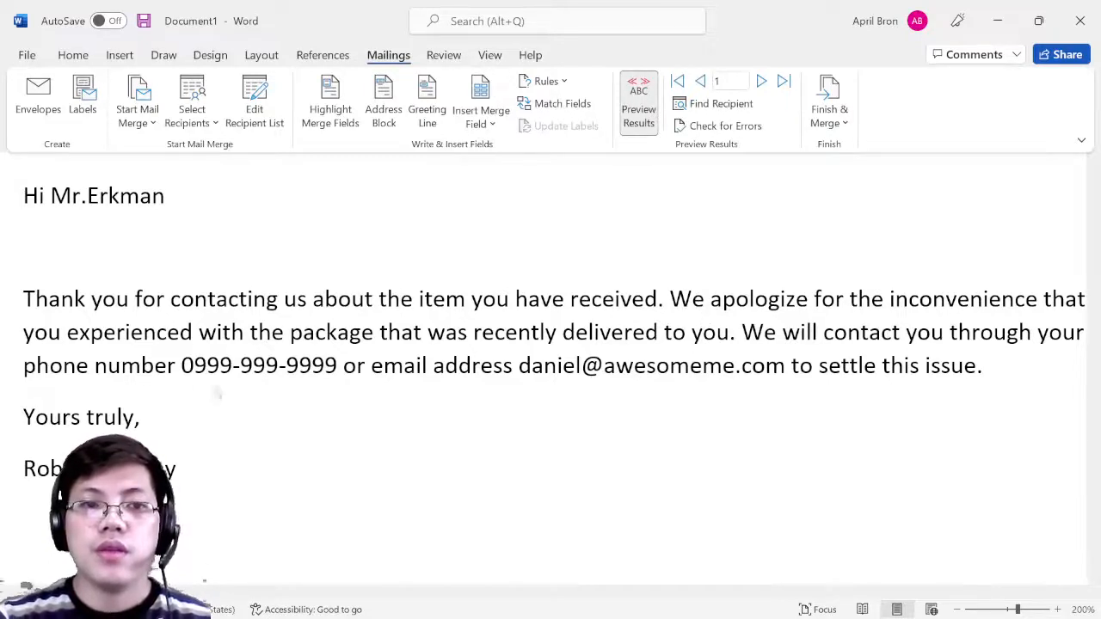
click(339, 370)
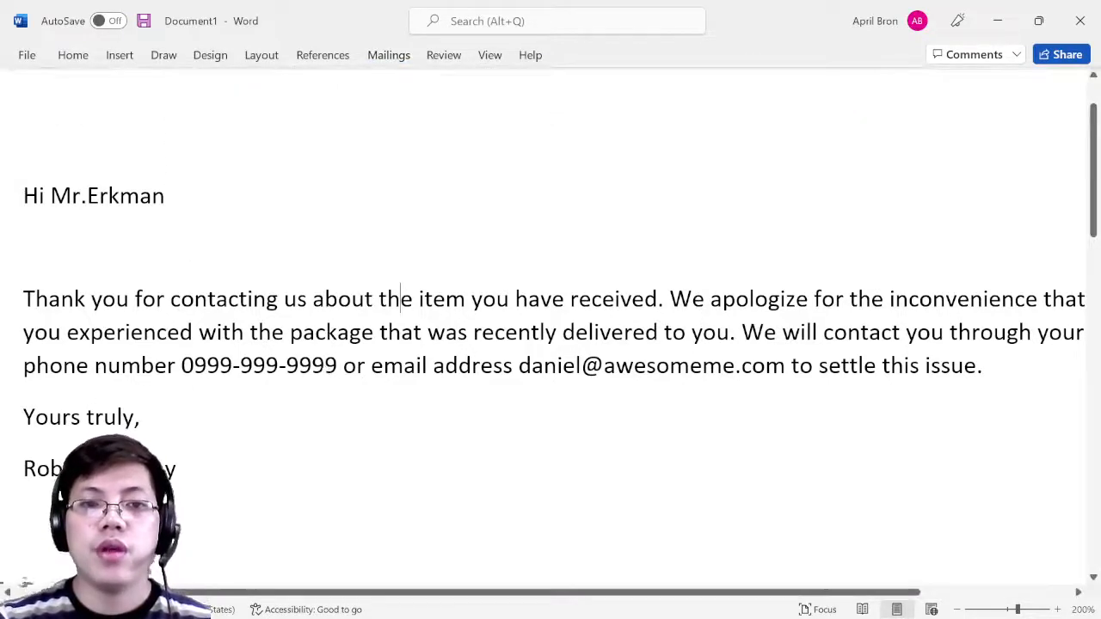
click(325, 367)
click(581, 366)
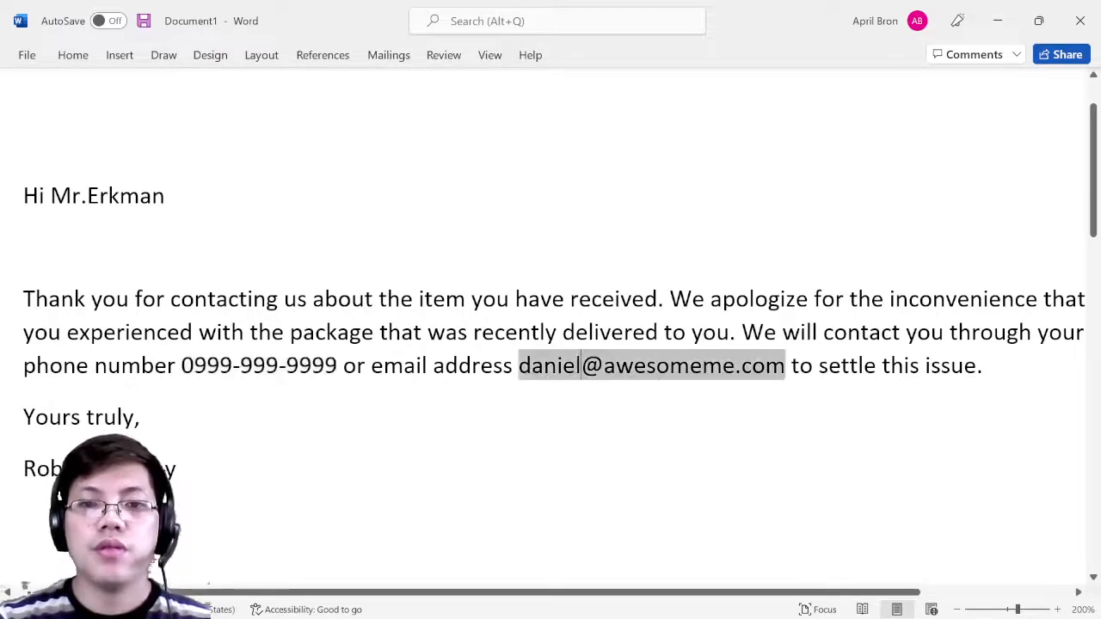
click(849, 368)
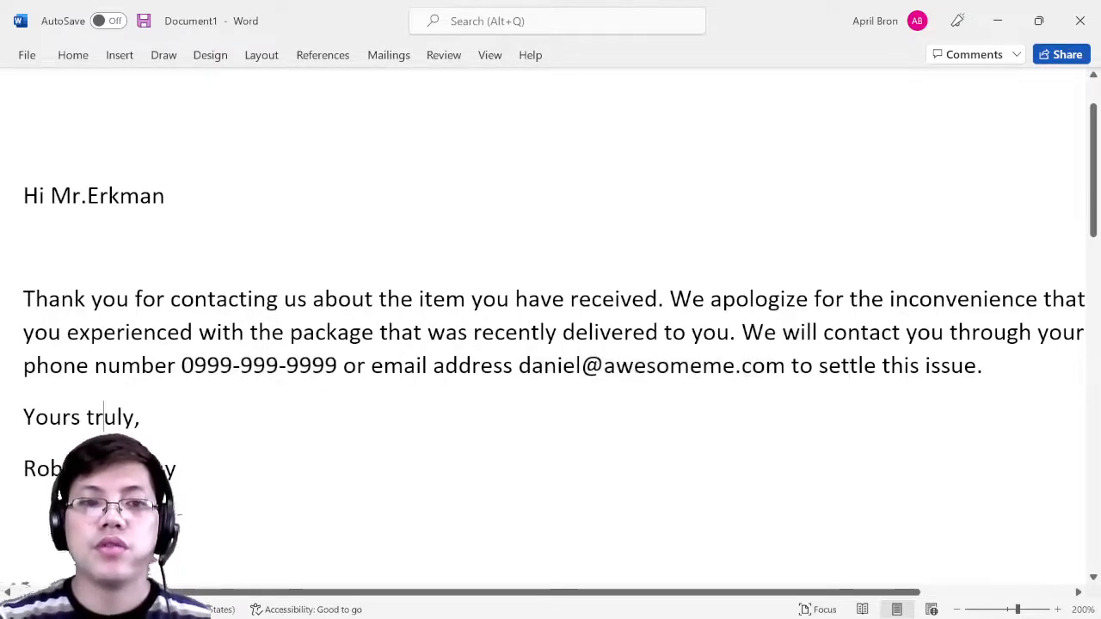
- Look over the Finish & Merge options, then open Edit Recipient List
click(383, 56)
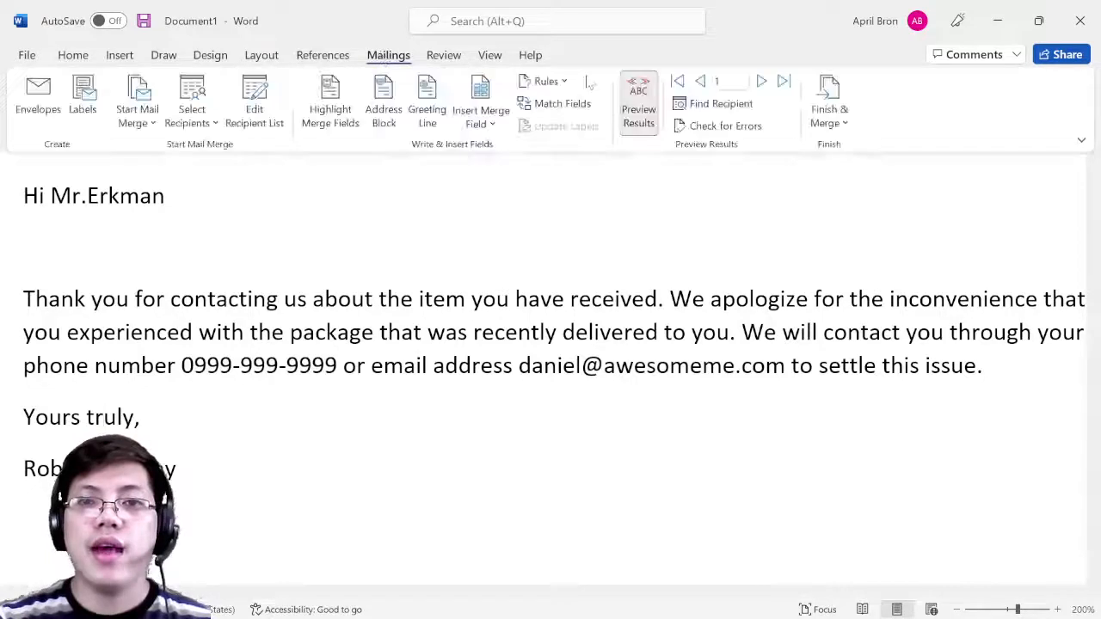
click(838, 126)
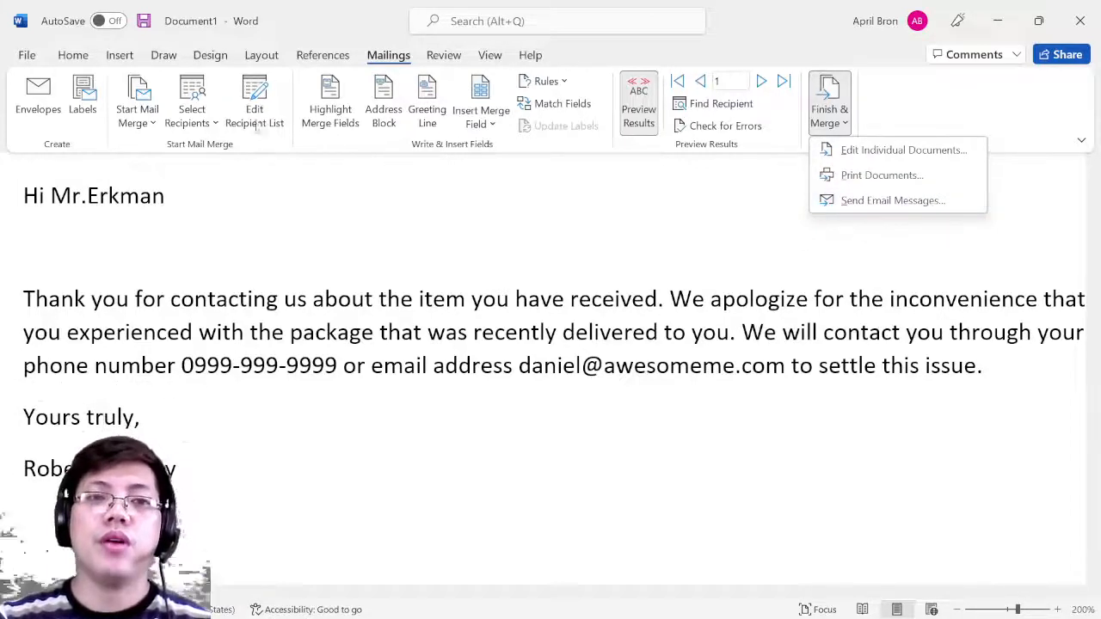
click(298, 282)
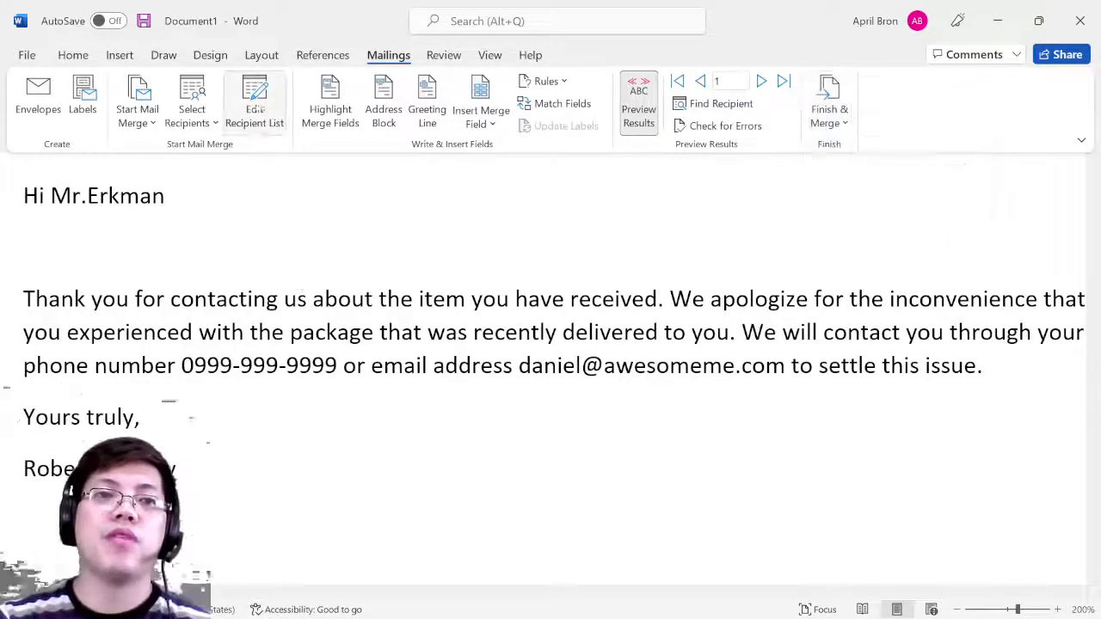
click(805, 290)
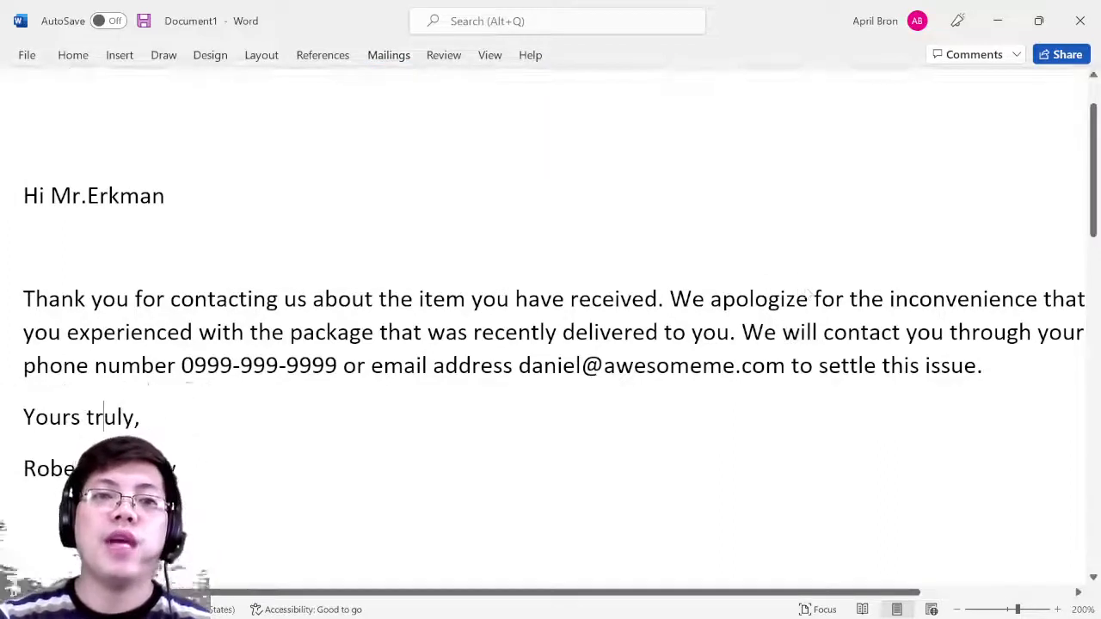
click(389, 55)
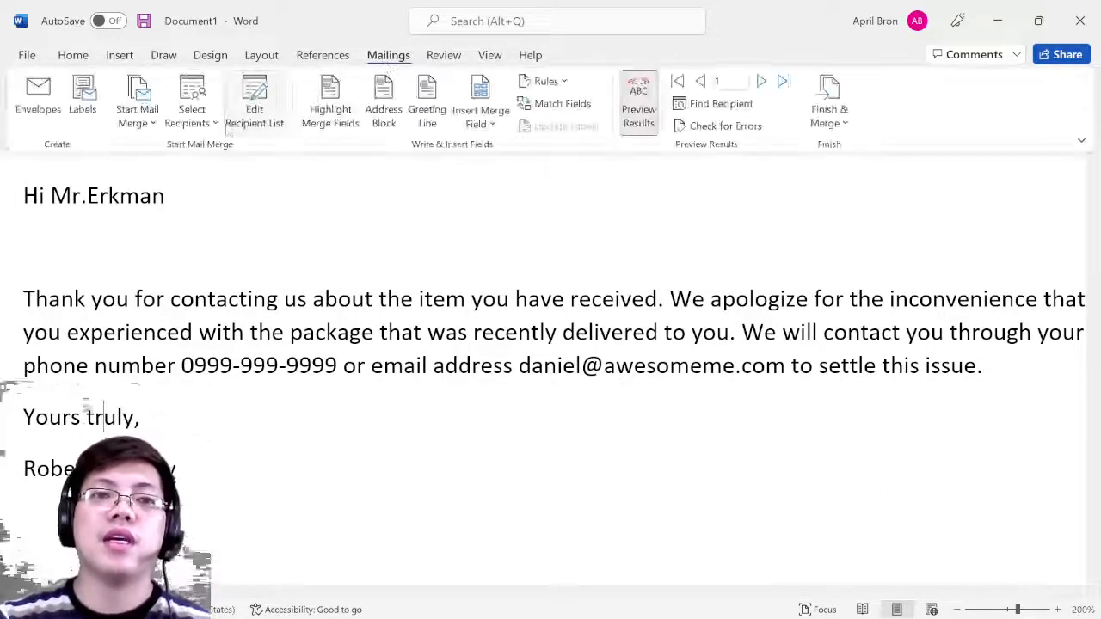
click(259, 117)
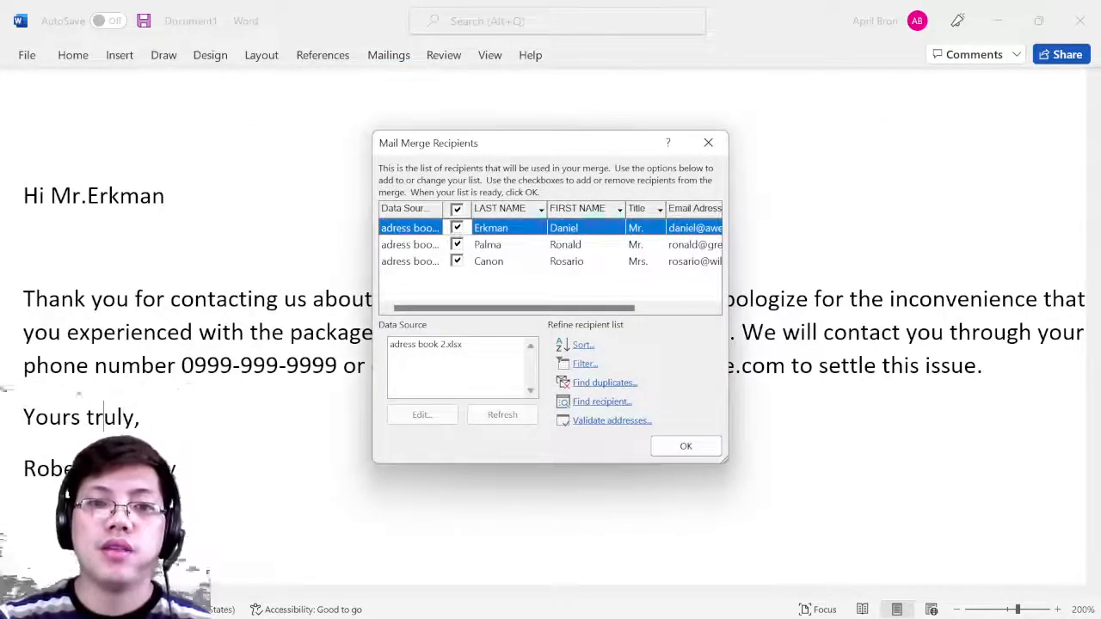
- Browse the three recipient records and try editing the adress book 2.xlsx source, dismissing the error
click(501, 246)
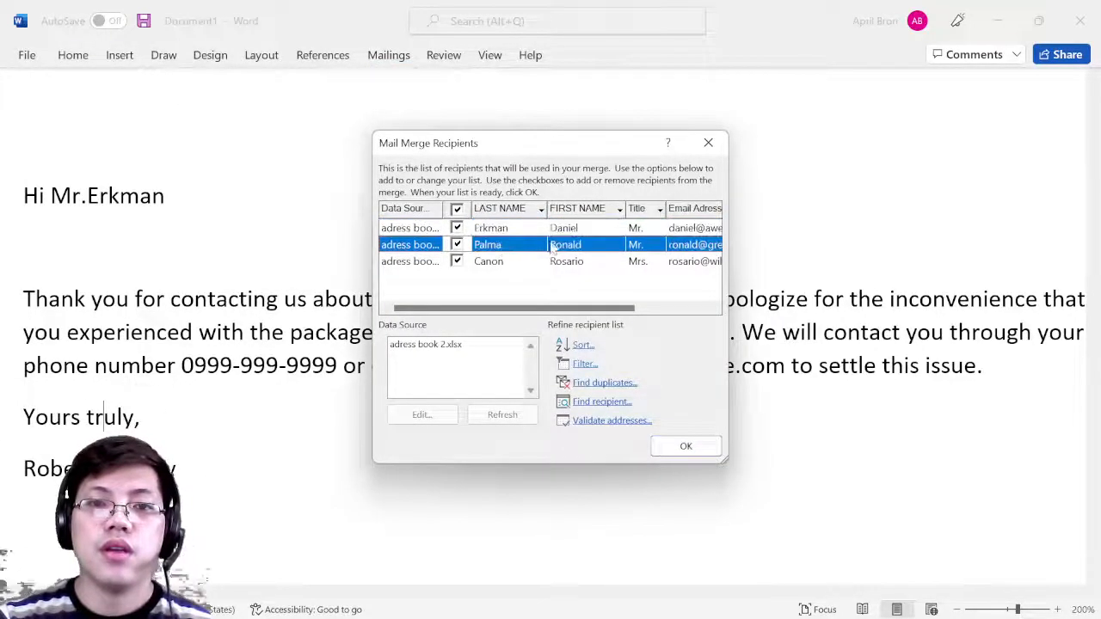
click(569, 232)
click(574, 244)
click(574, 262)
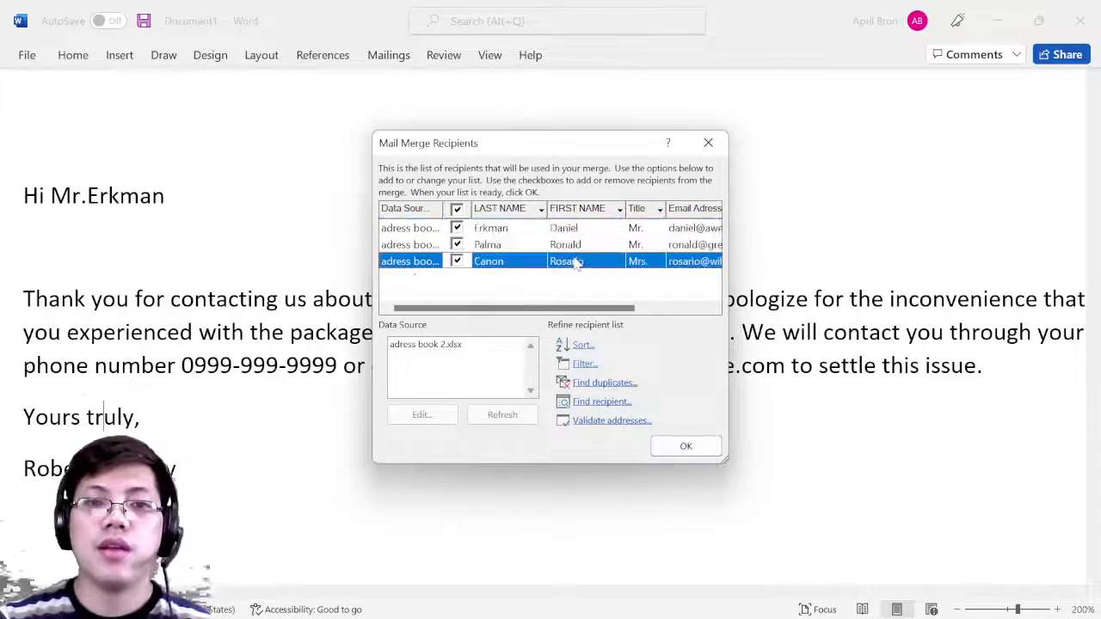
click(449, 345)
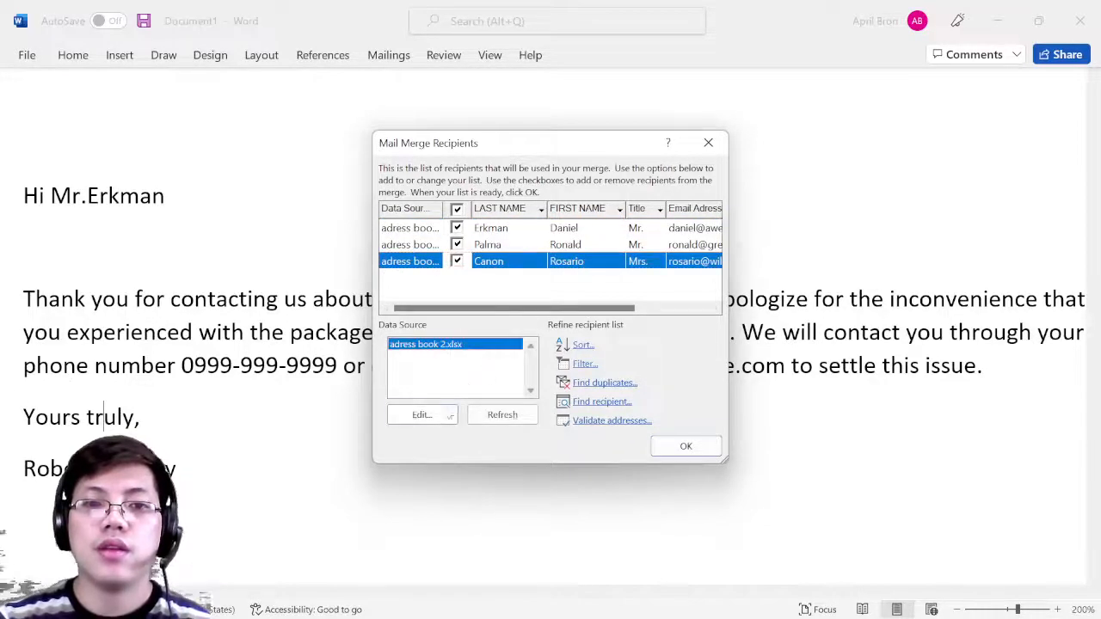
click(439, 416)
click(558, 363)
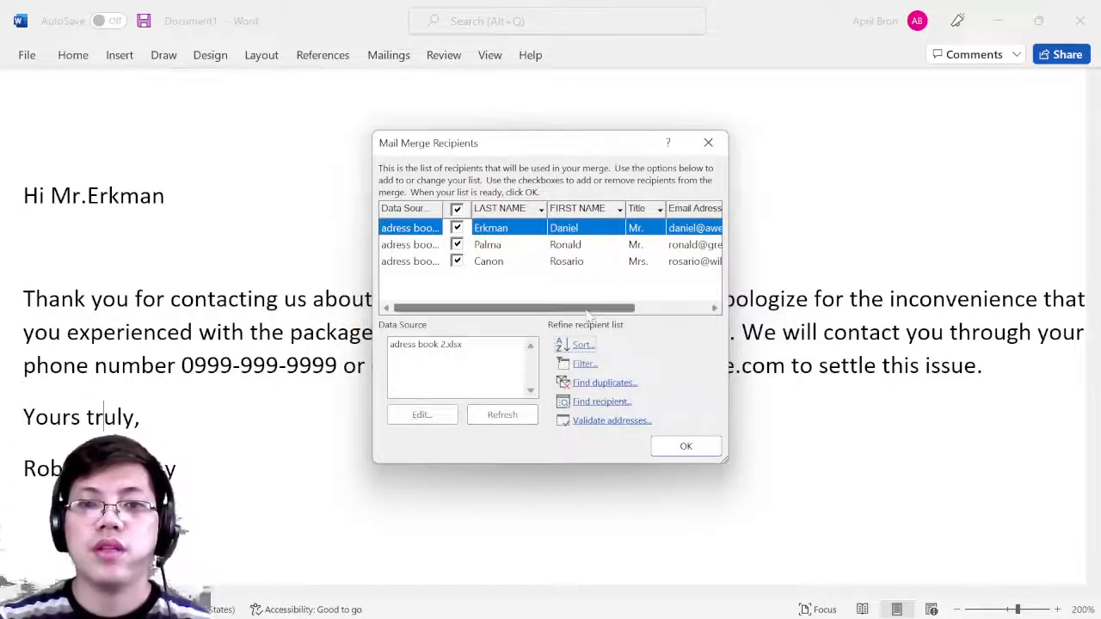
- Select the second recipient's record for preview and close the recipient list
drag(602, 307, 675, 308)
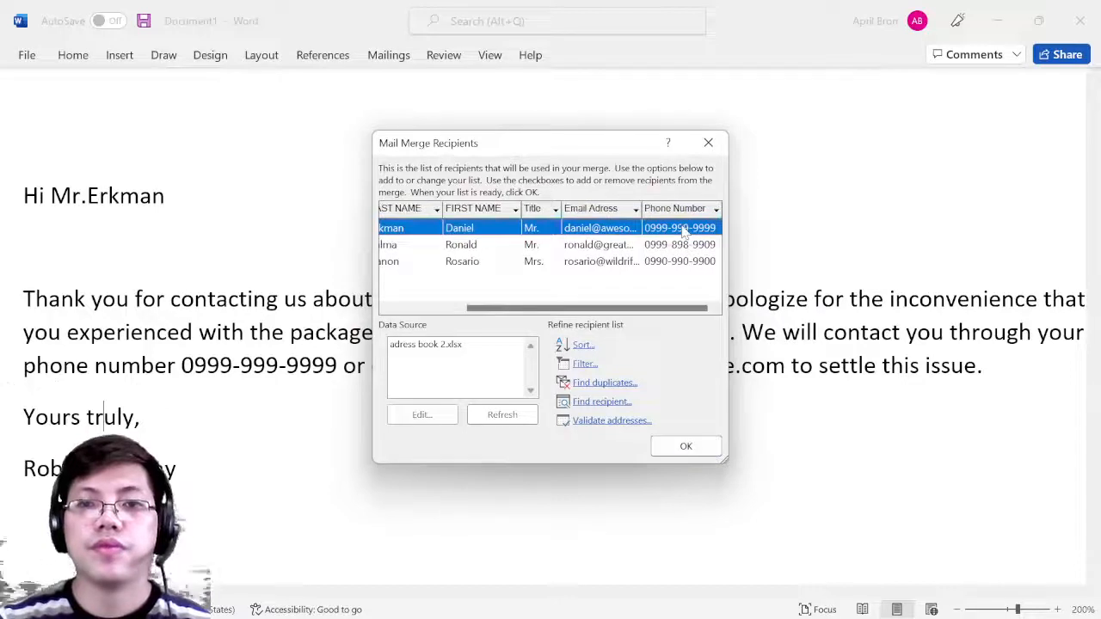
click(471, 247)
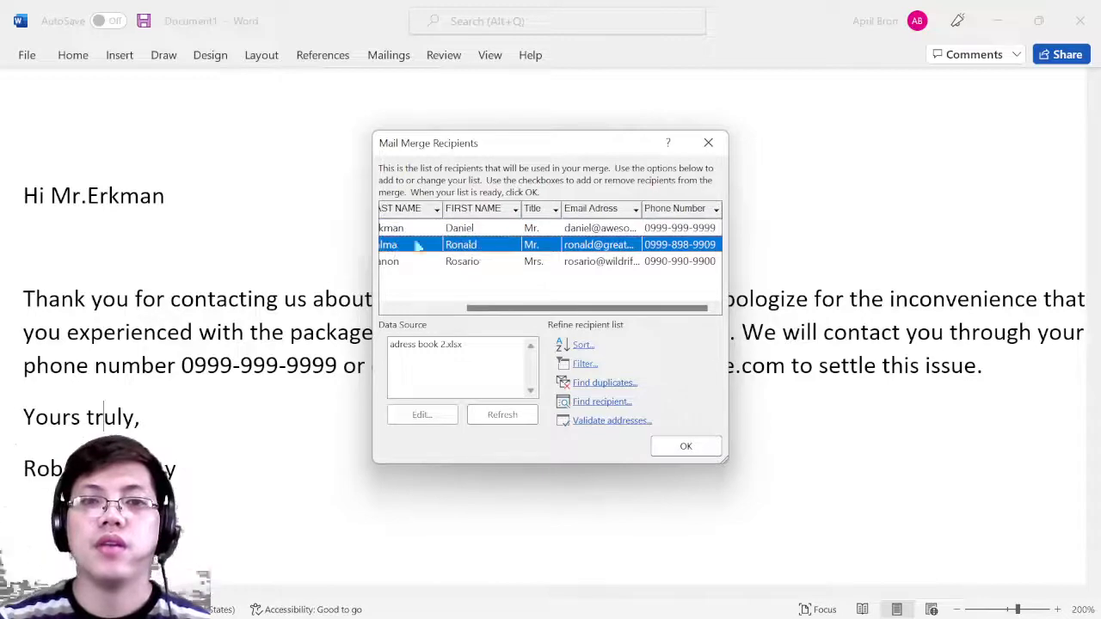
click(707, 142)
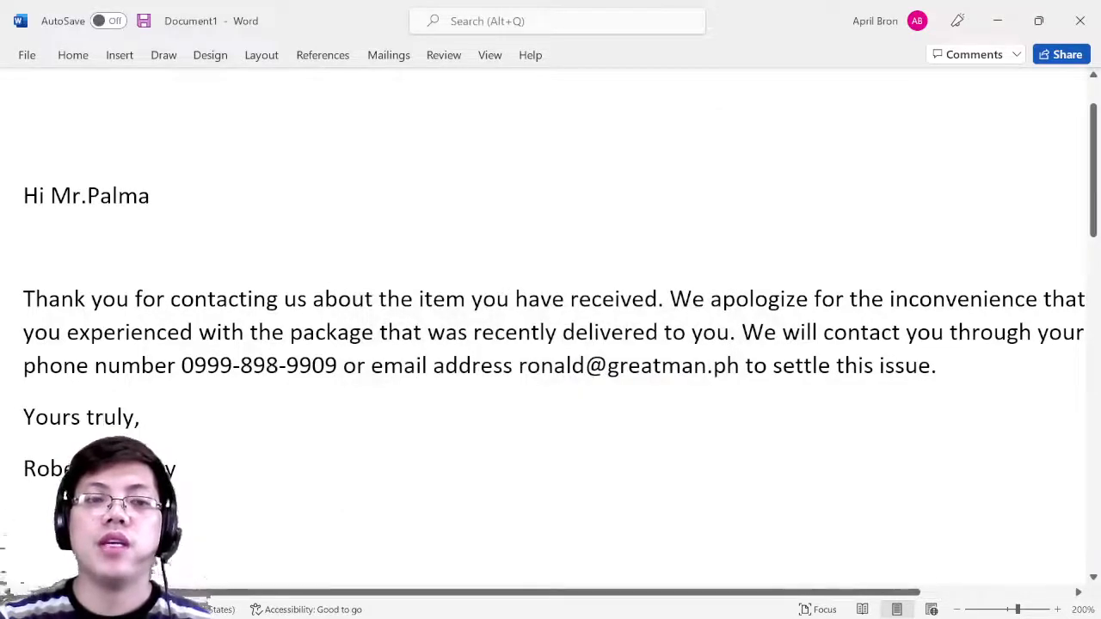
scroll(550, 344, up, 2)
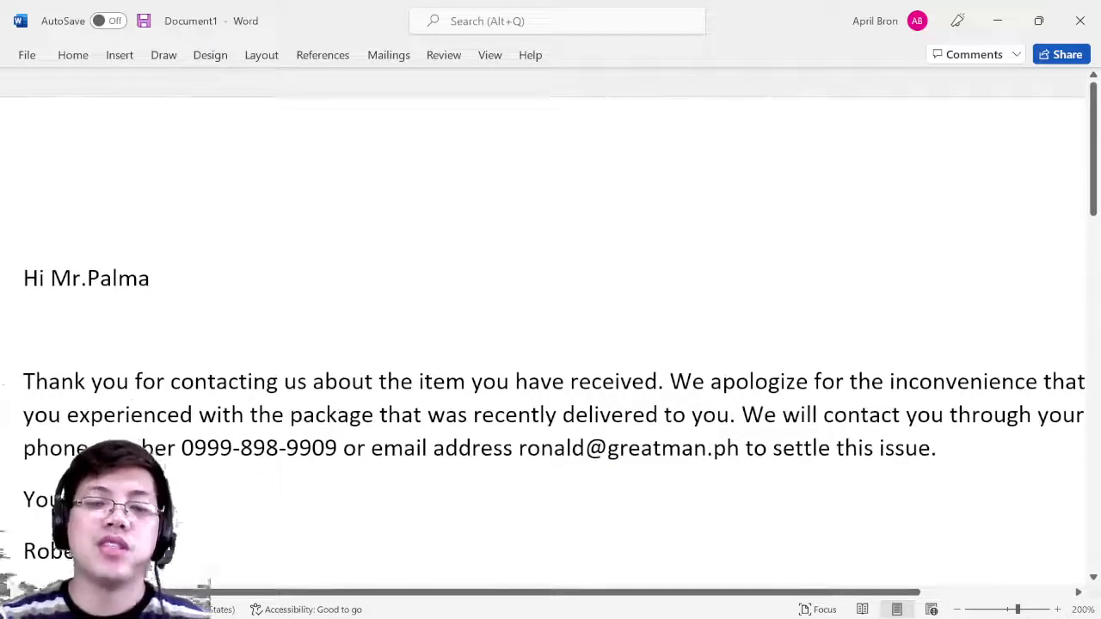
scroll(550, 344, down, 5)
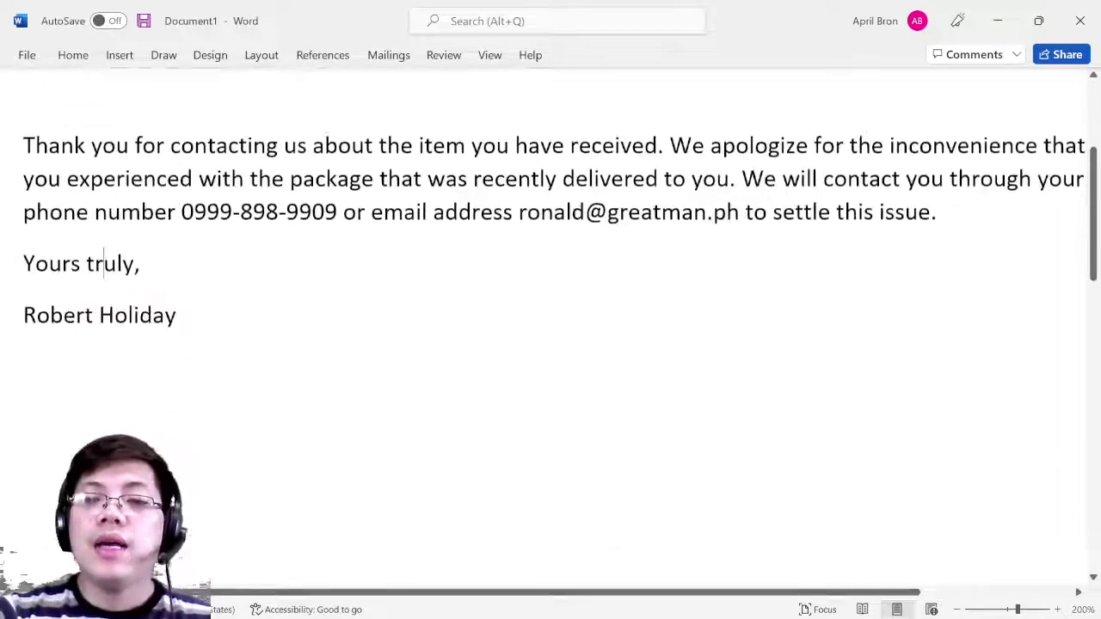
scroll(551, 344, up, 5)
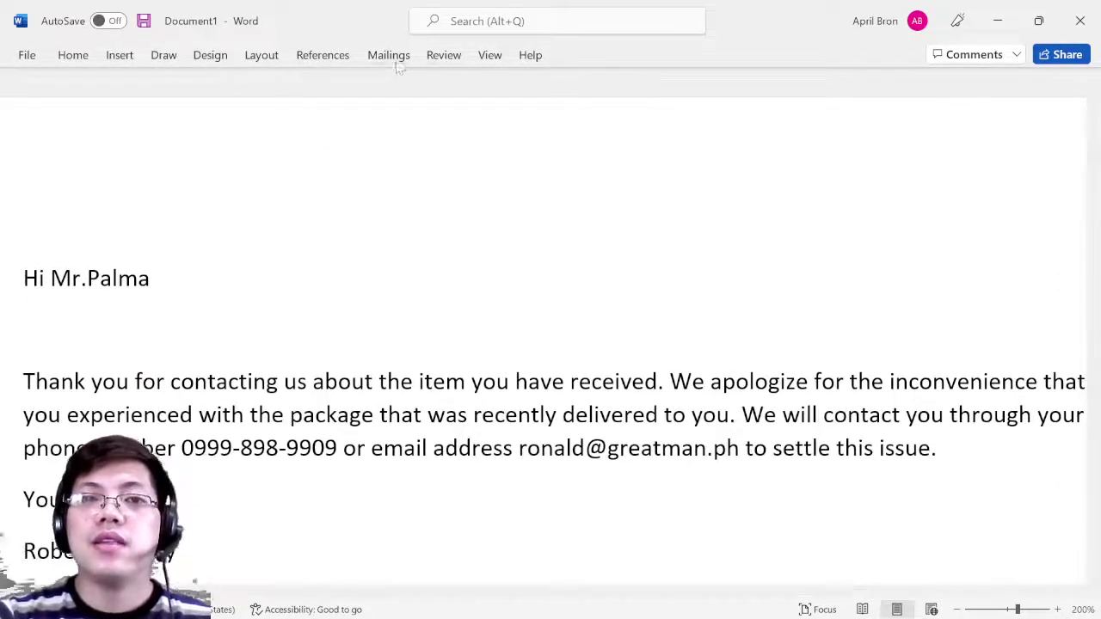
click(391, 57)
click(827, 110)
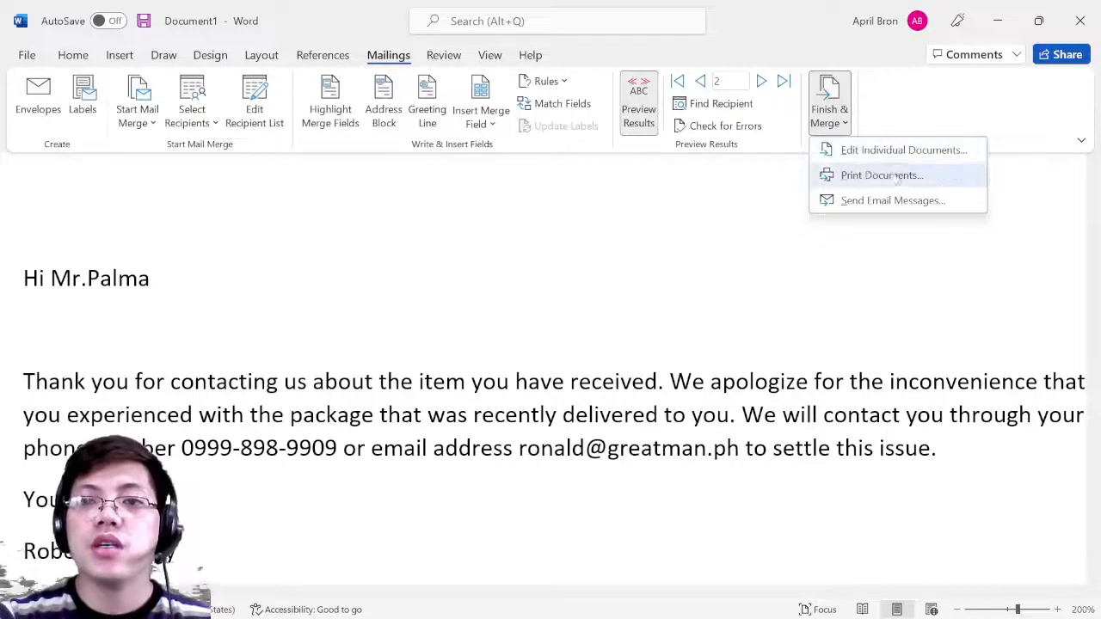
click(898, 177)
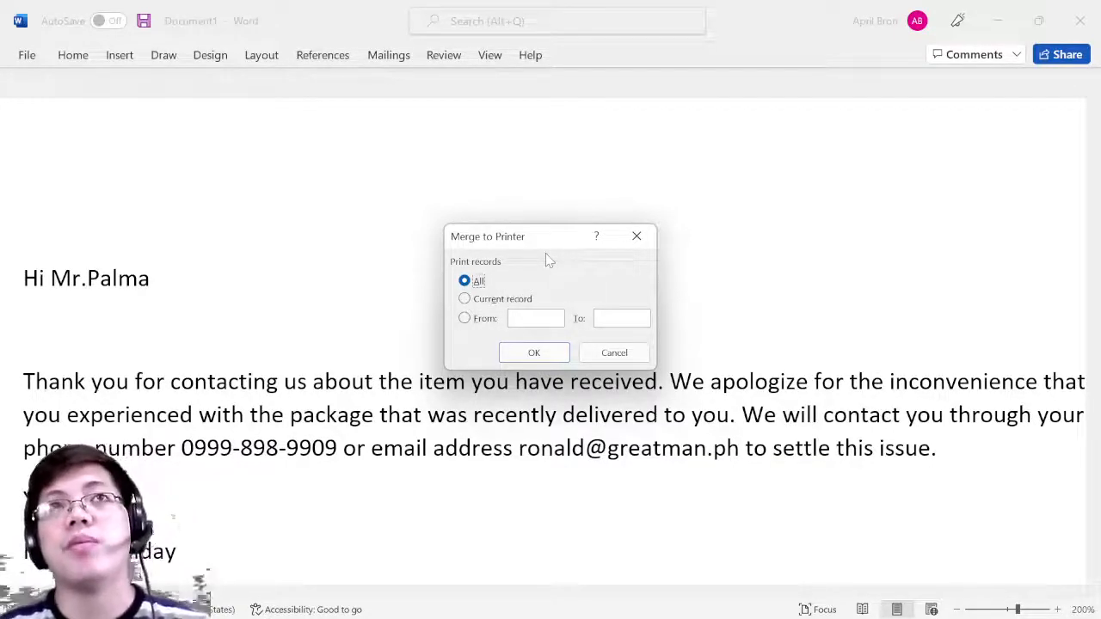
click(636, 236)
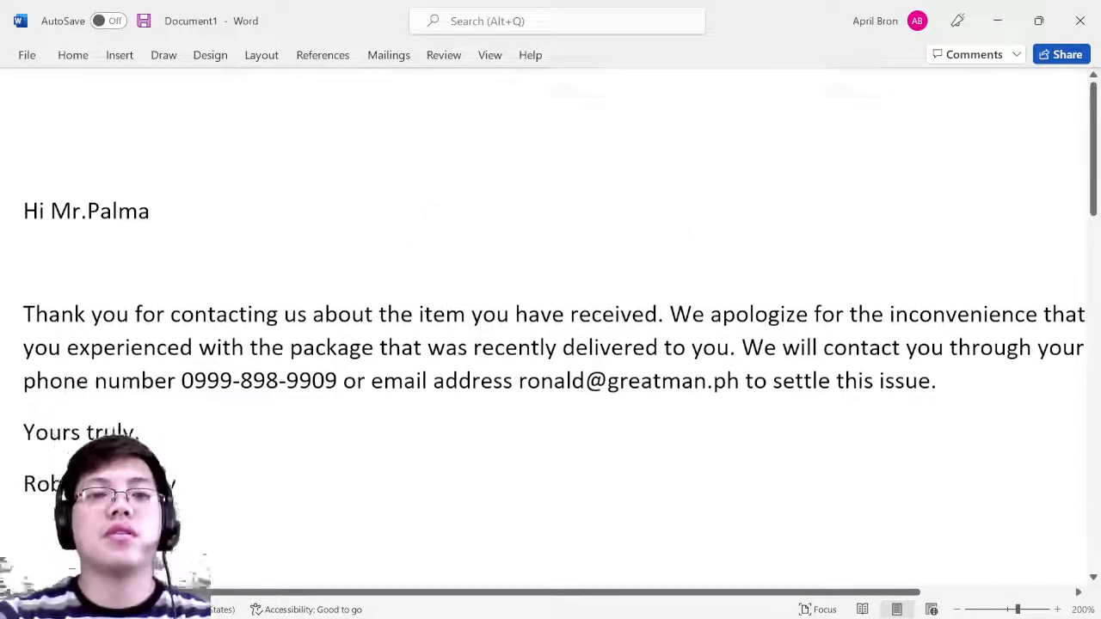
click(392, 64)
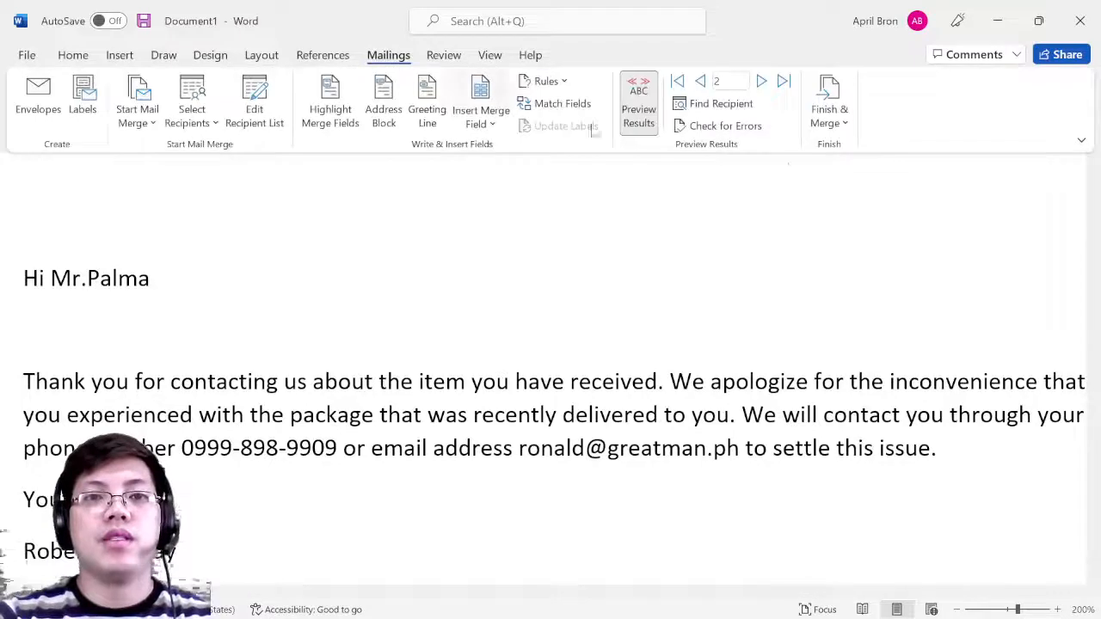
click(832, 120)
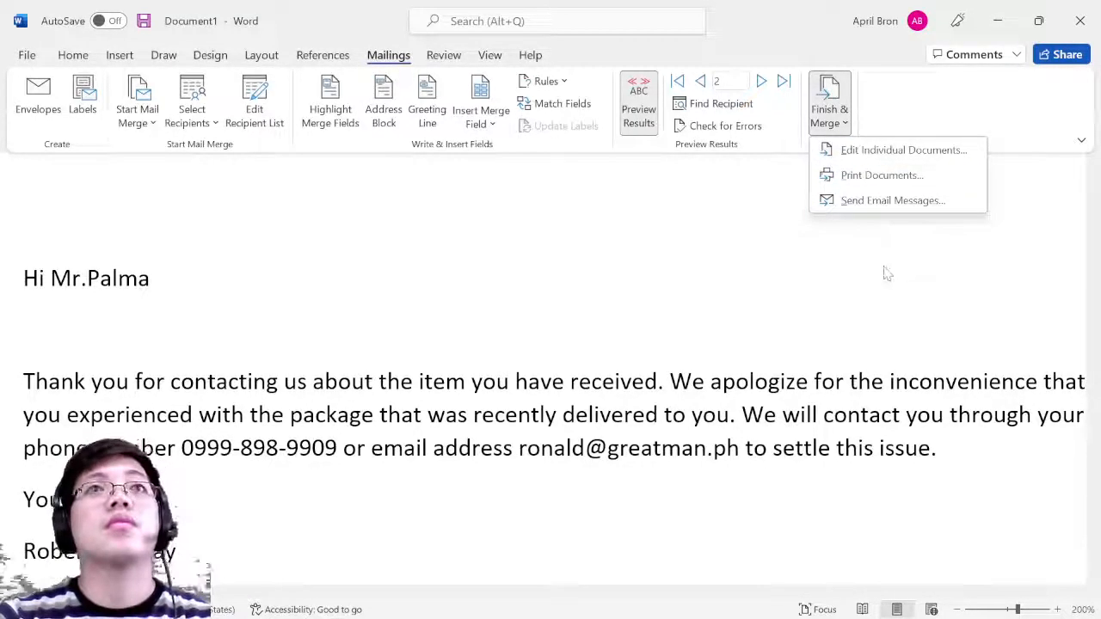
click(673, 169)
scroll(365, 334, down, 2)
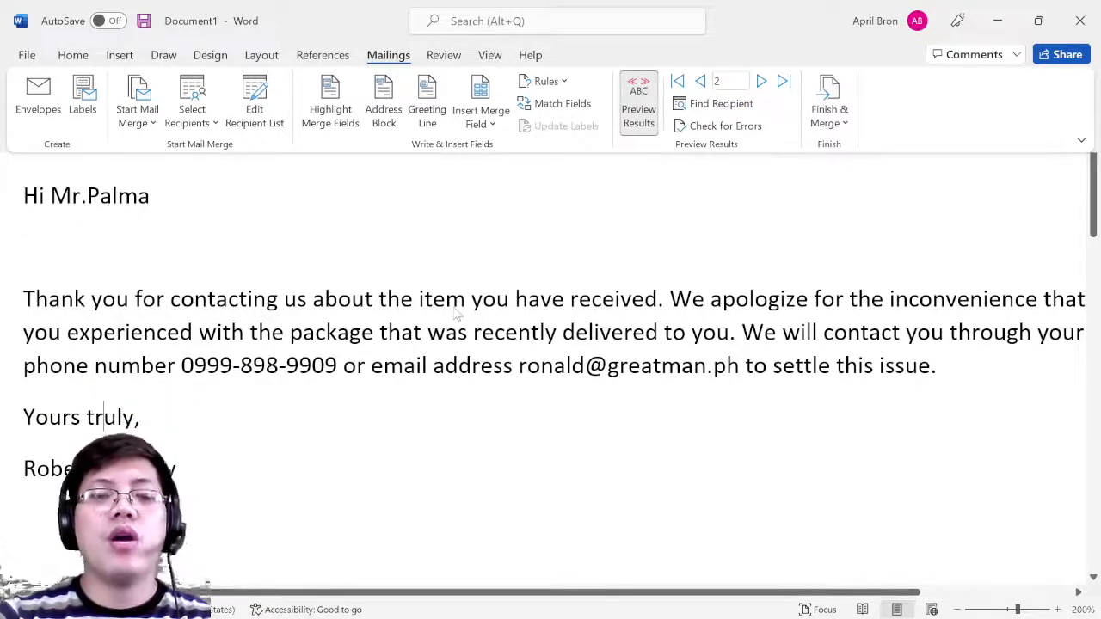
click(144, 207)
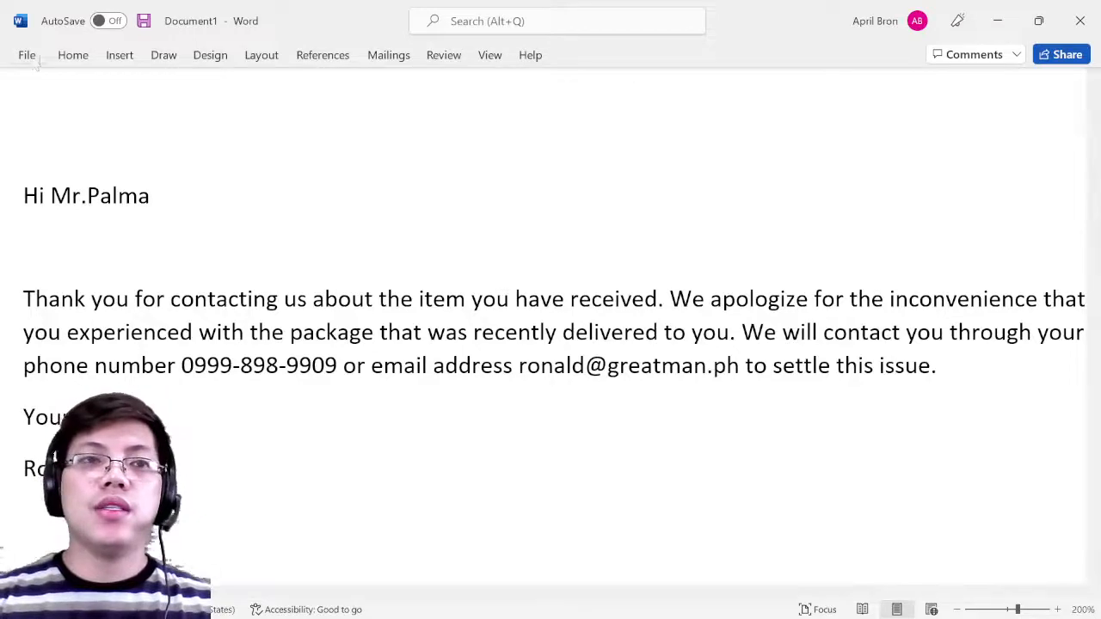
scroll(550, 326, down, 1)
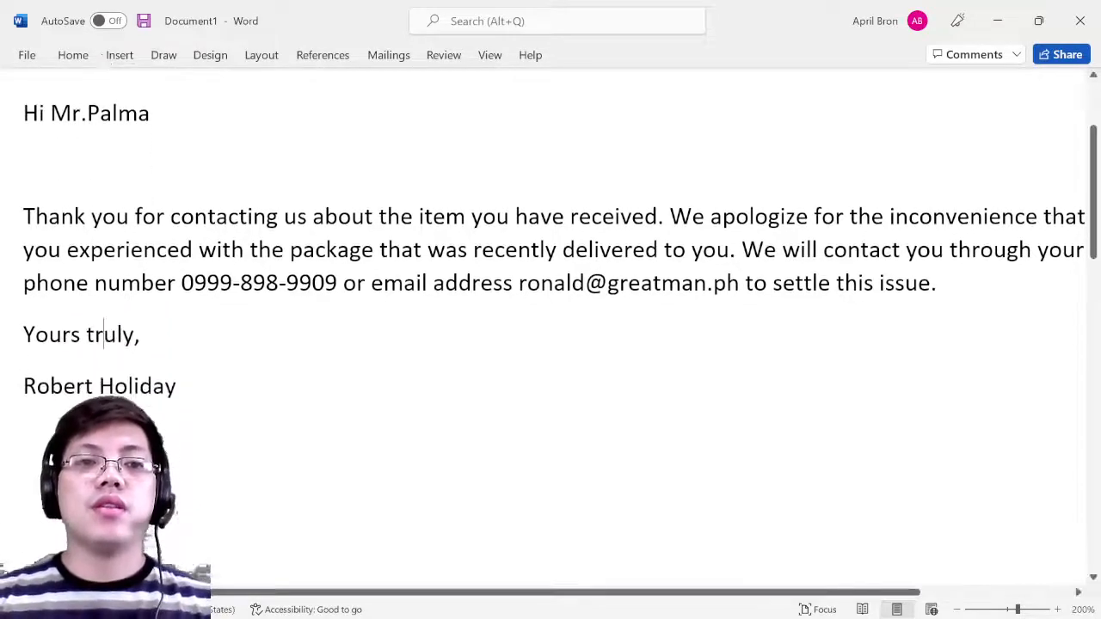
scroll(550, 327, down, 8)
scroll(301, 258, down, 4)
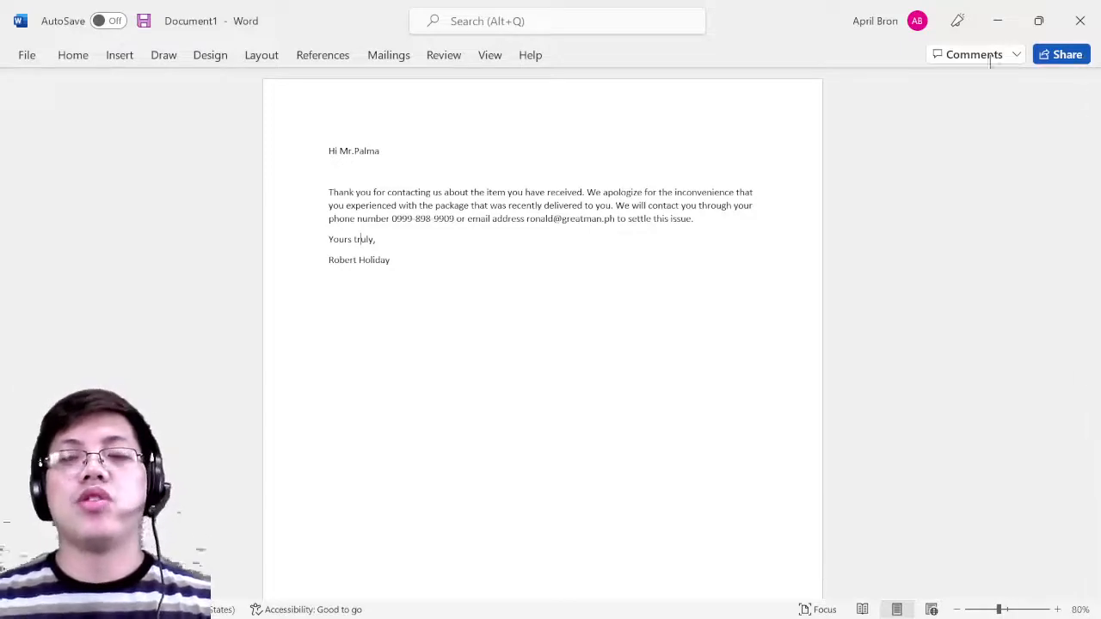
- Close the merged letter without saving and start a new blank Word document
click(1080, 21)
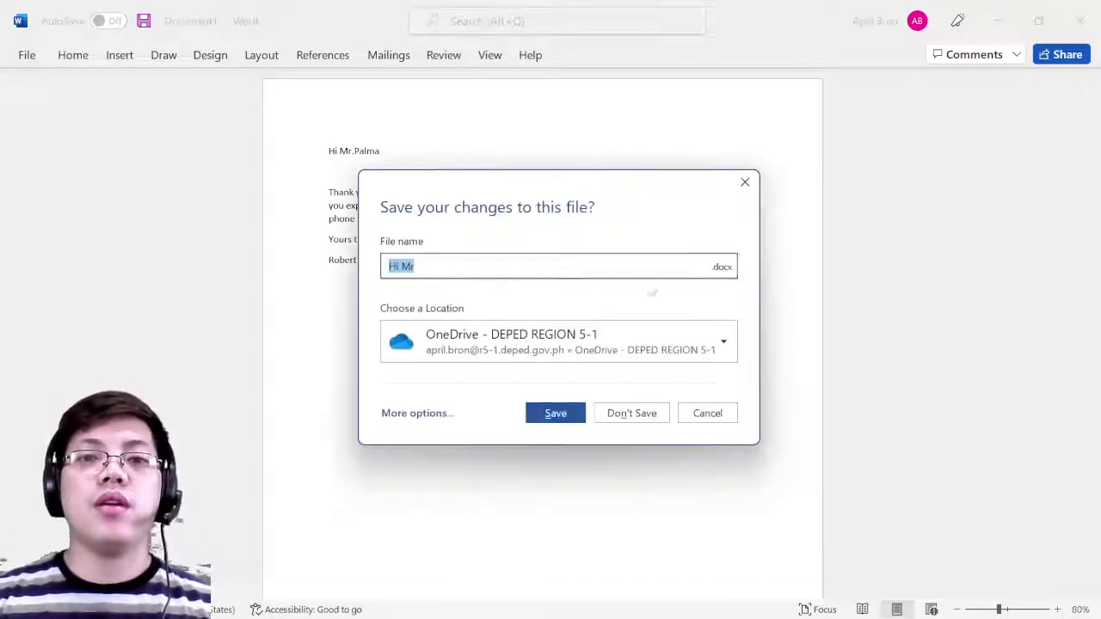
click(631, 412)
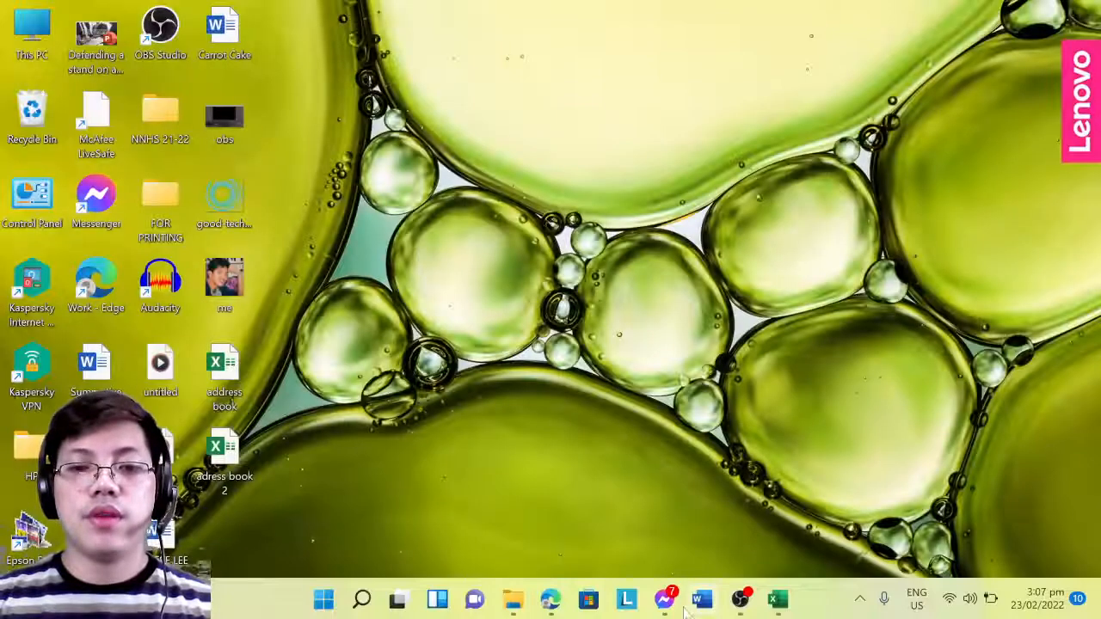
click(702, 599)
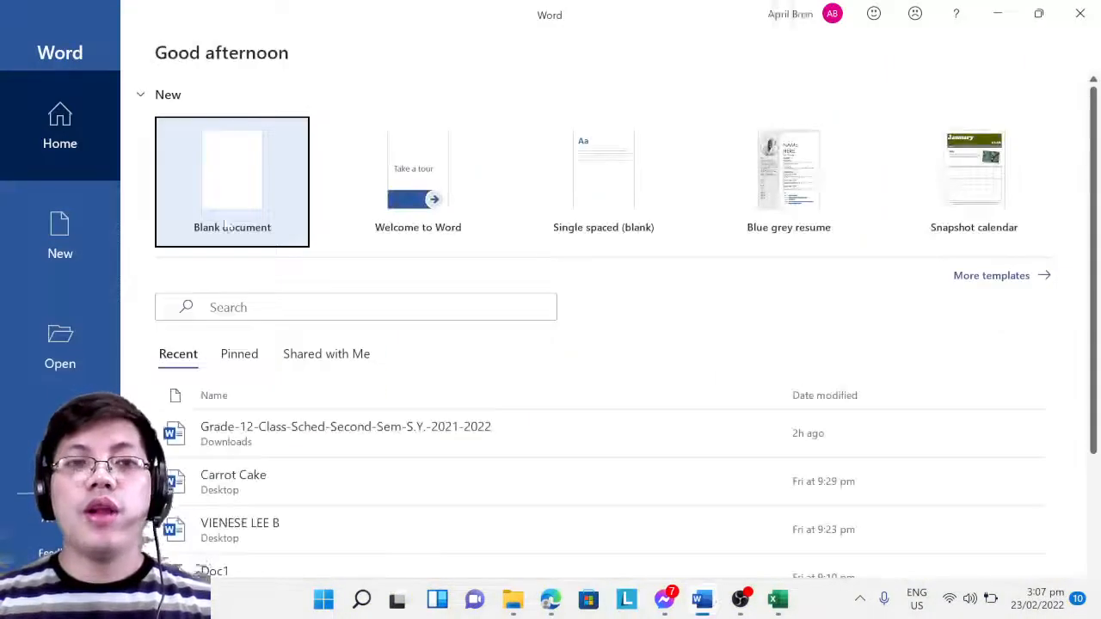
click(232, 202)
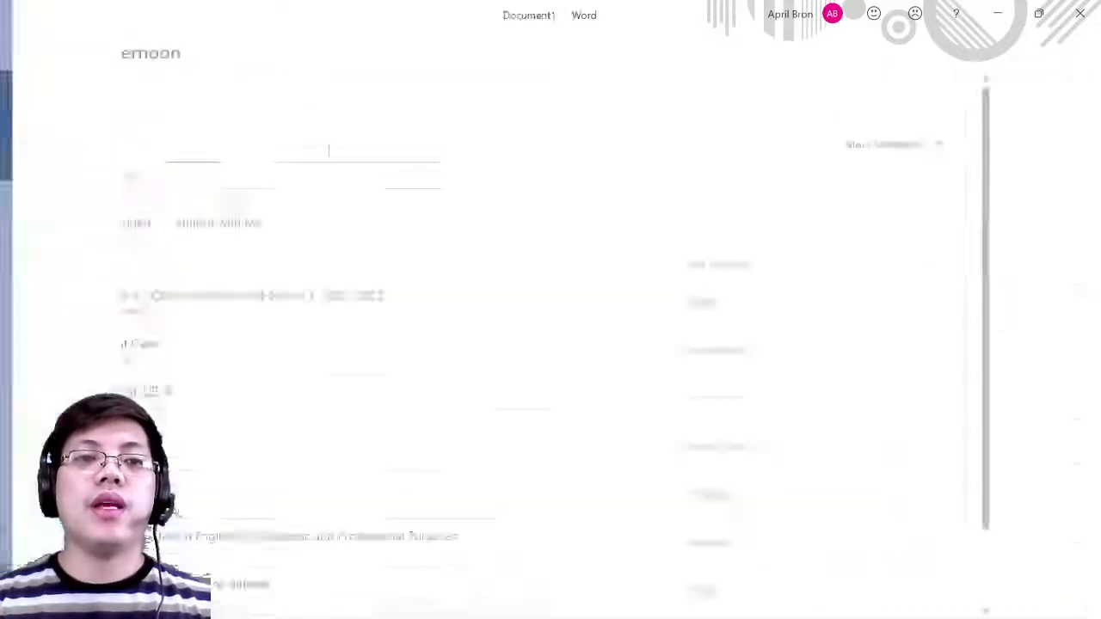
click(120, 57)
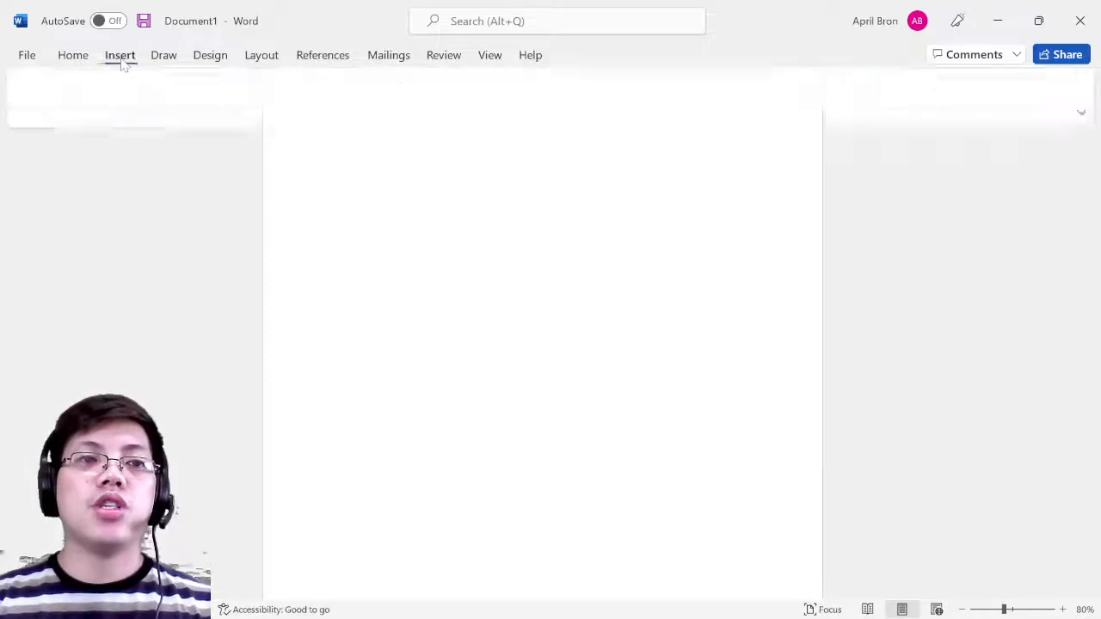
click(129, 122)
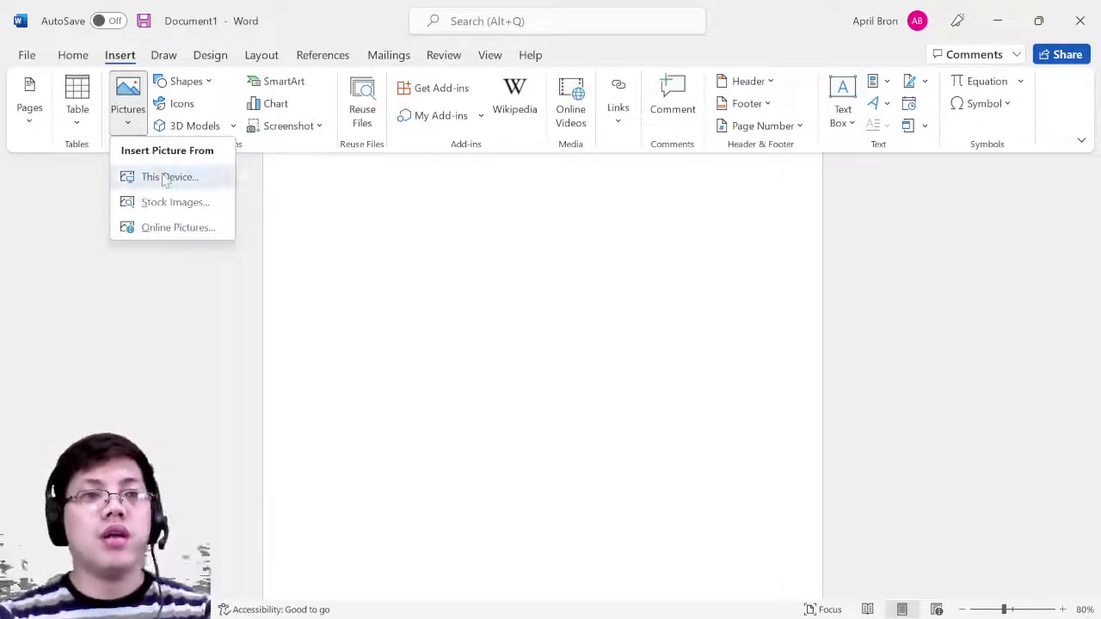
- Insert the certificate of appreciation image from the Downloads folder
click(167, 177)
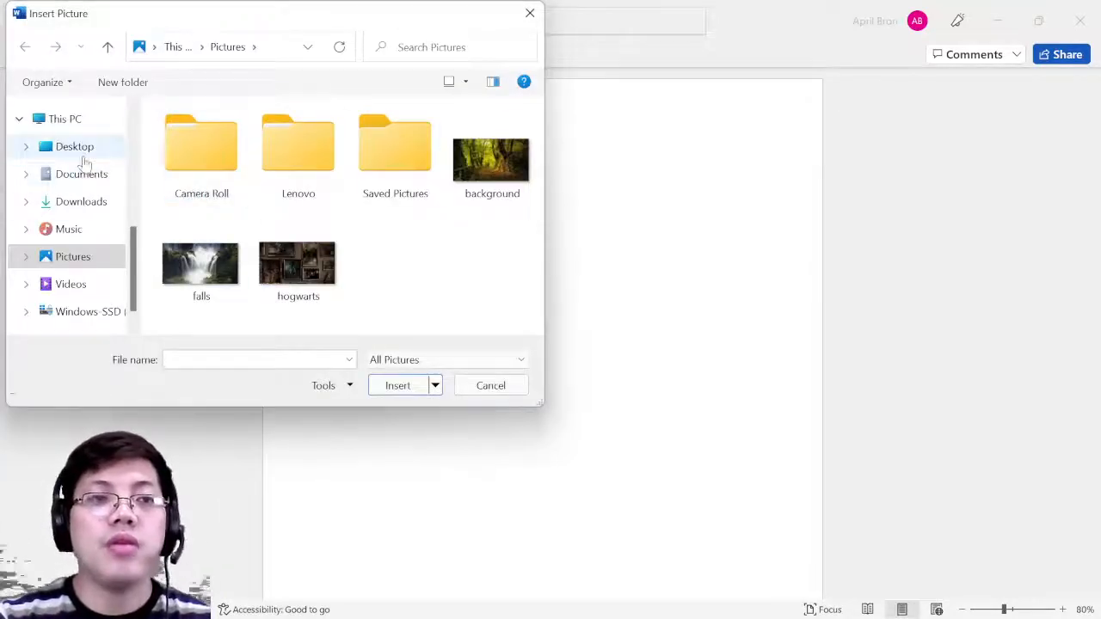
click(83, 201)
click(222, 163)
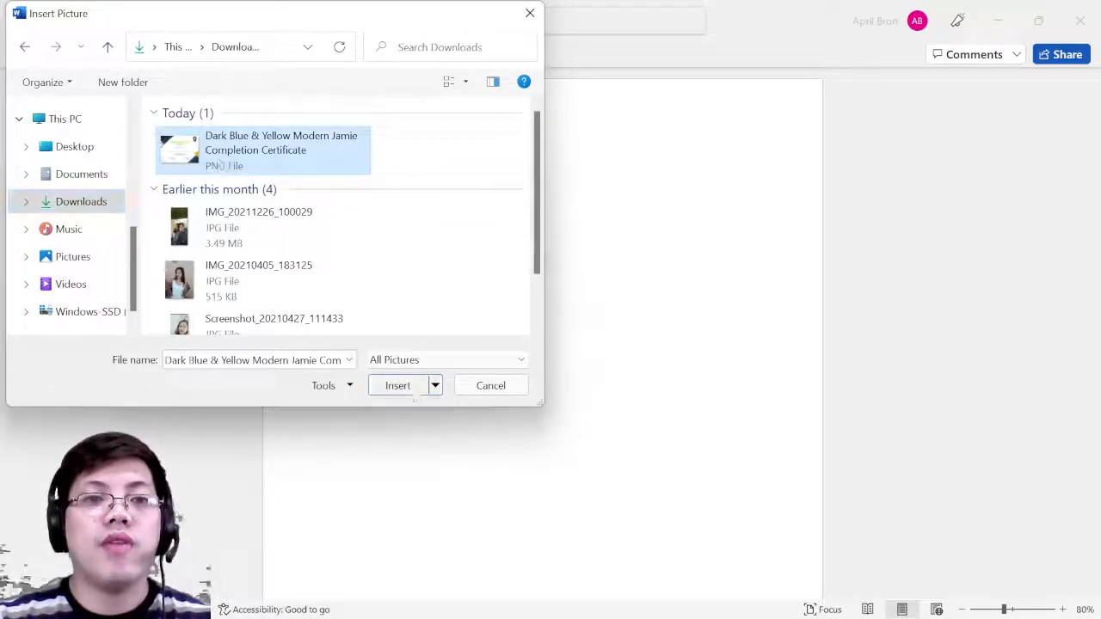
click(411, 388)
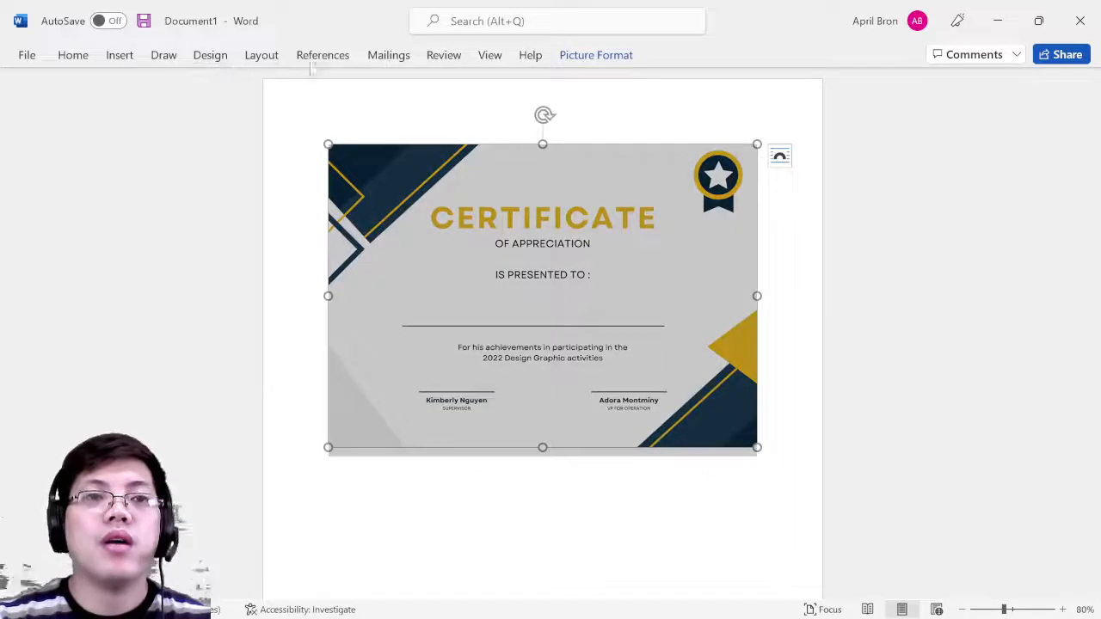
- Switch the page to Landscape orientation and select the certificate picture
click(269, 64)
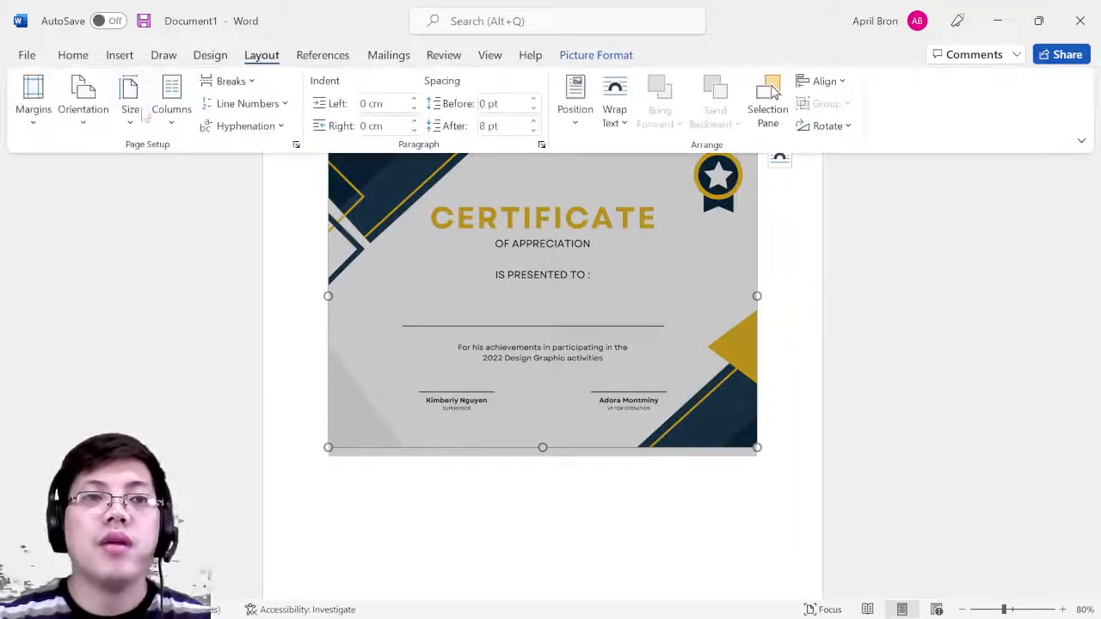
click(82, 111)
click(129, 203)
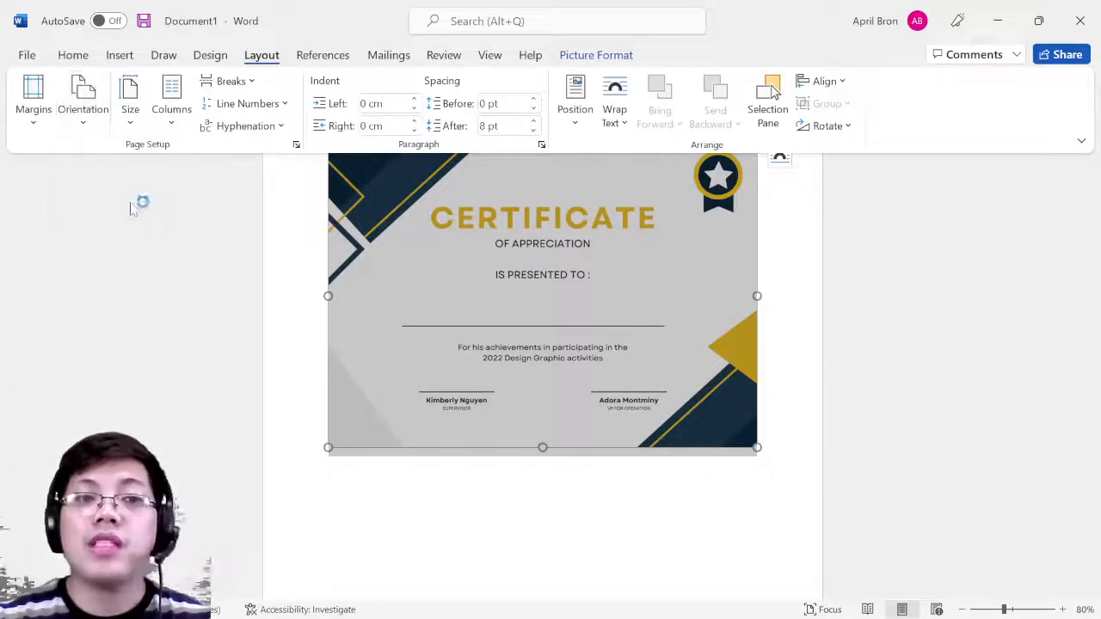
click(761, 353)
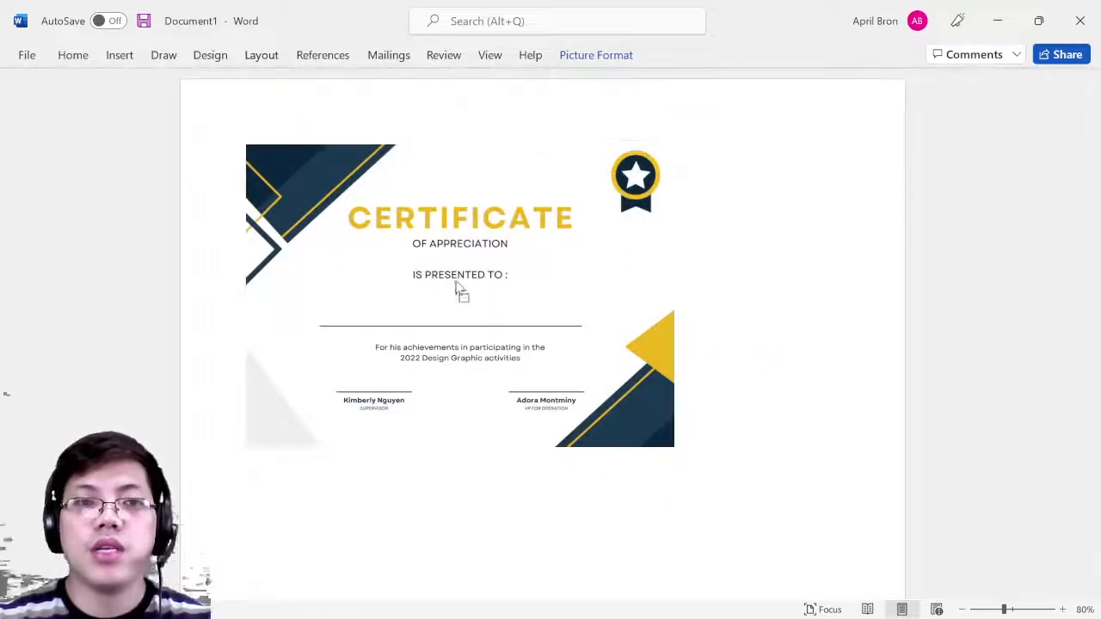
click(426, 259)
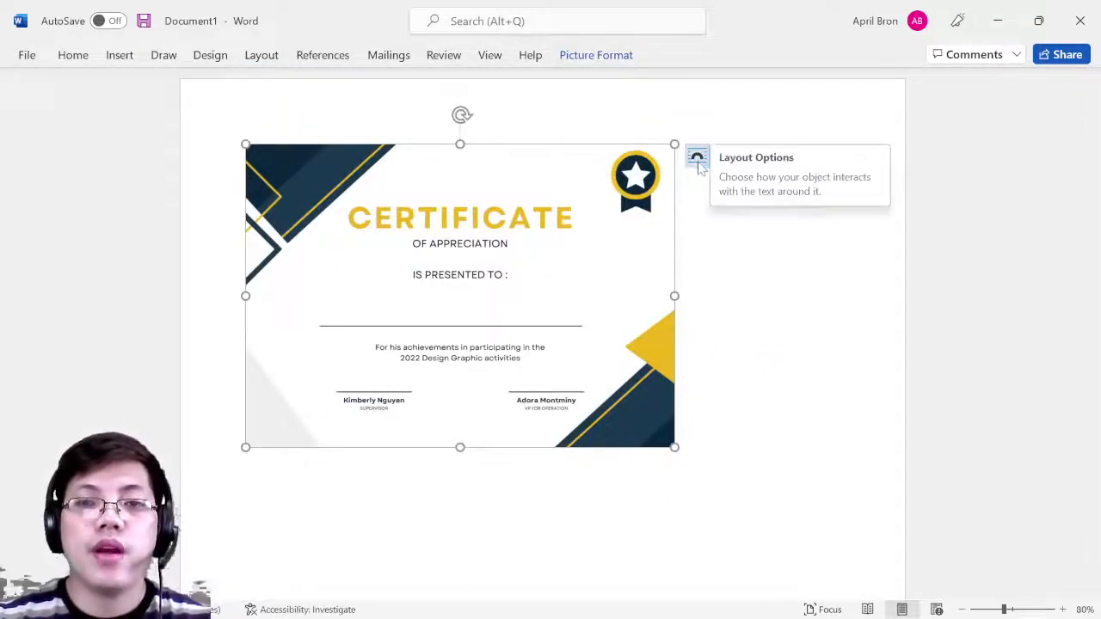
- Set the certificate to Behind Text, move it to the top-left and stretch it full width
click(697, 159)
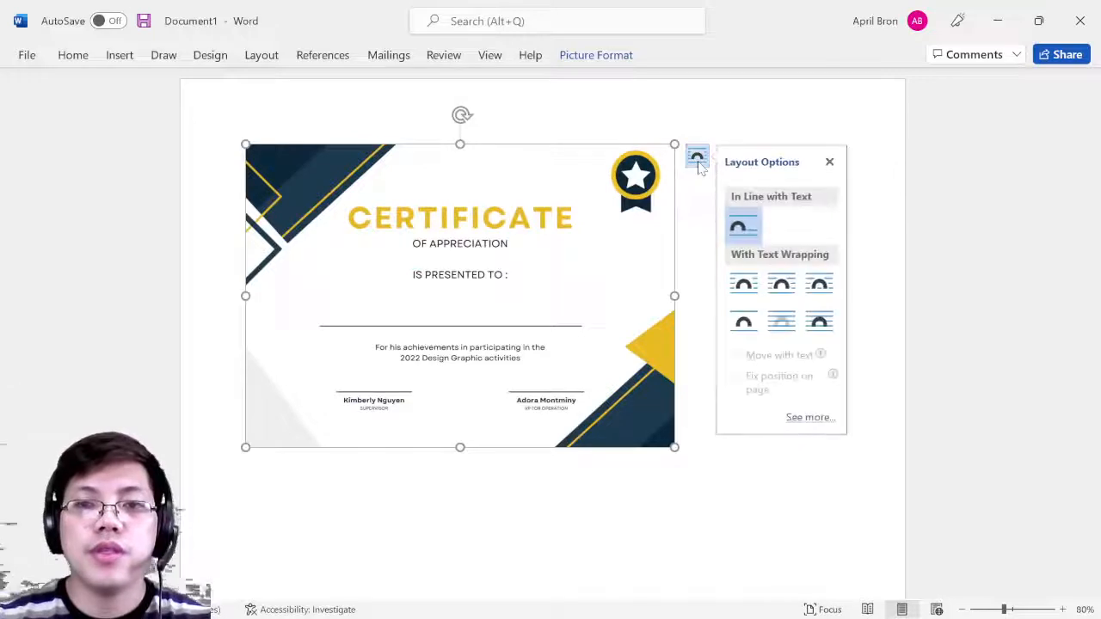
click(781, 323)
drag(583, 317, 533, 261)
drag(632, 245, 880, 280)
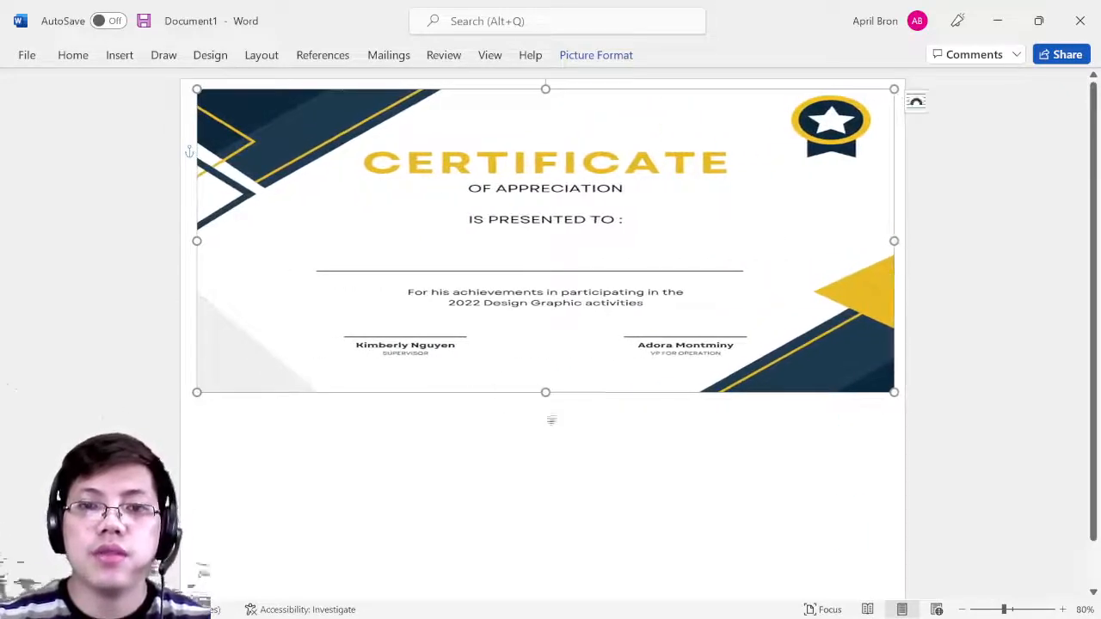
- Stretch the certificate down to the page's bottom edge so it covers the whole page
click(548, 407)
click(521, 339)
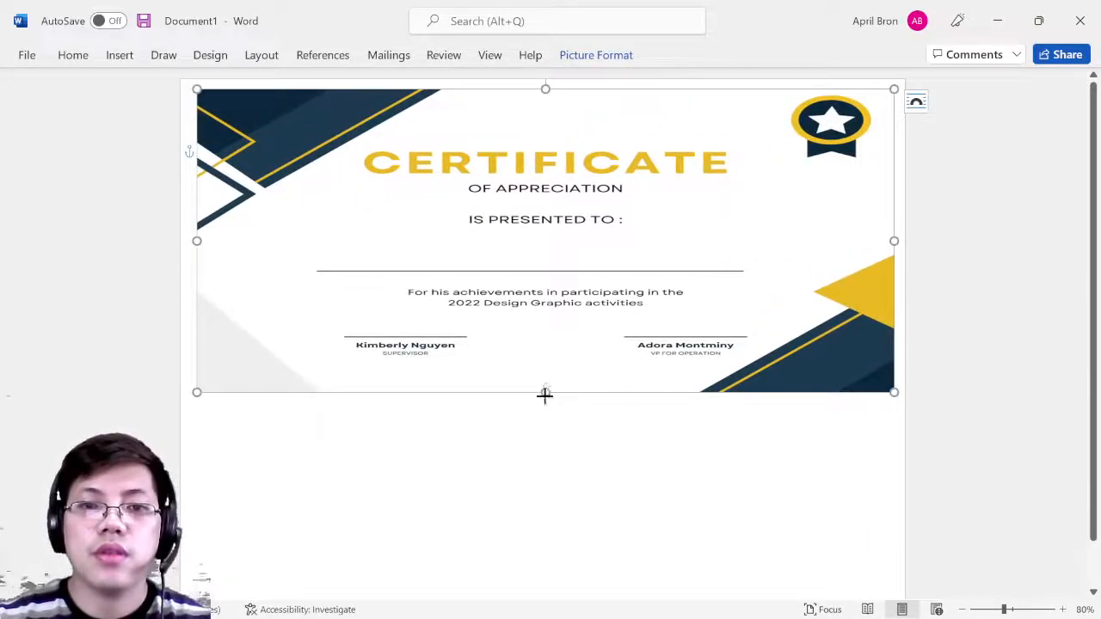
drag(544, 393, 531, 590)
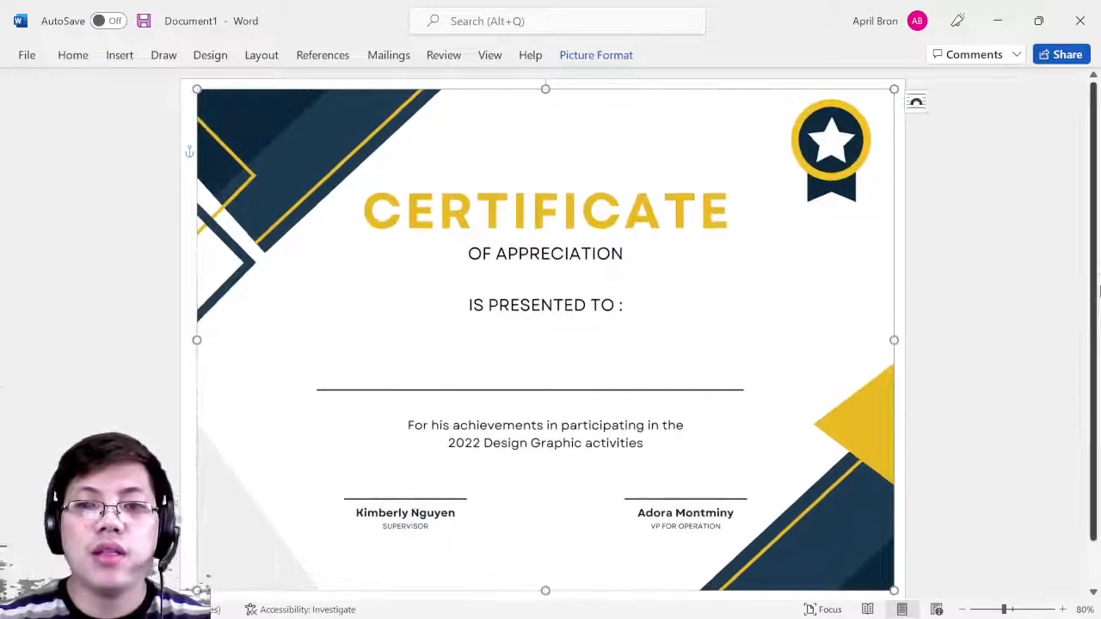
scroll(1093, 295, down, 1)
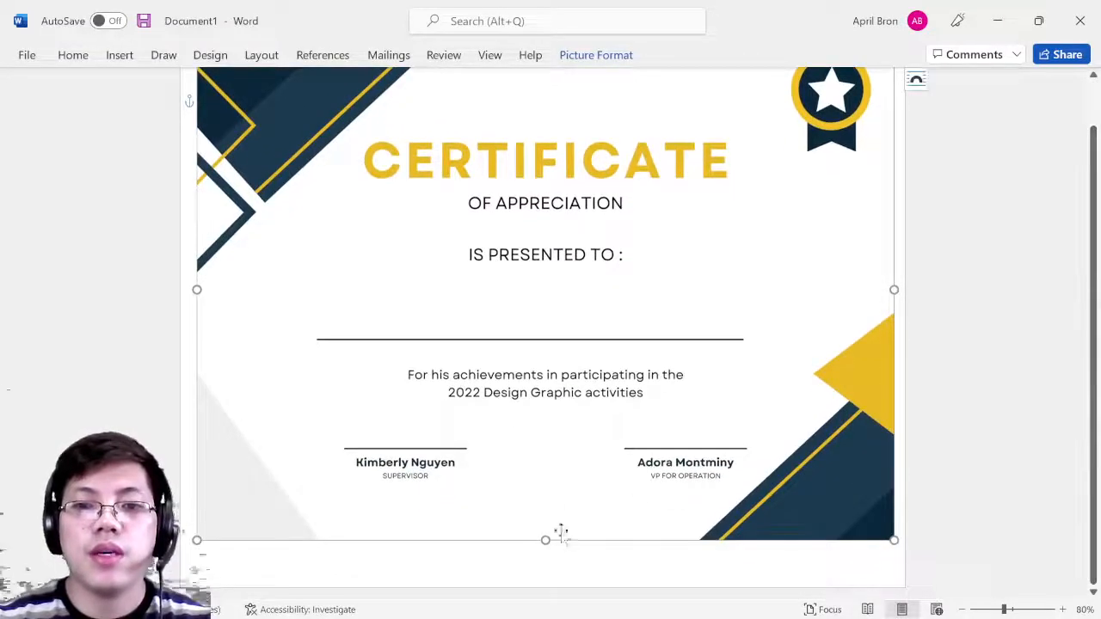
drag(547, 542, 549, 573)
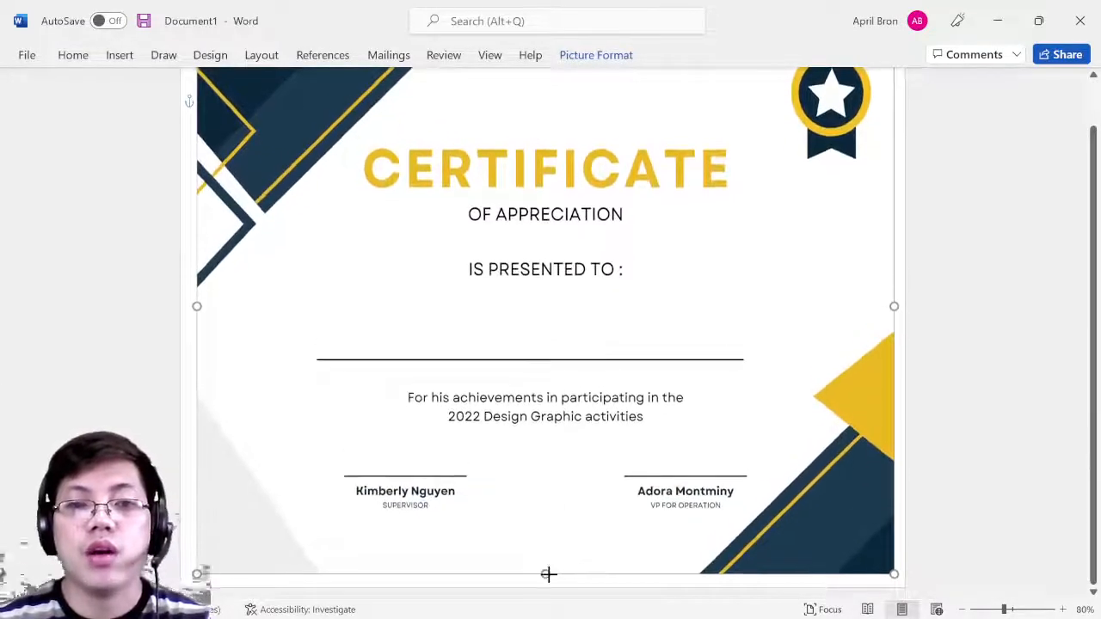
click(899, 388)
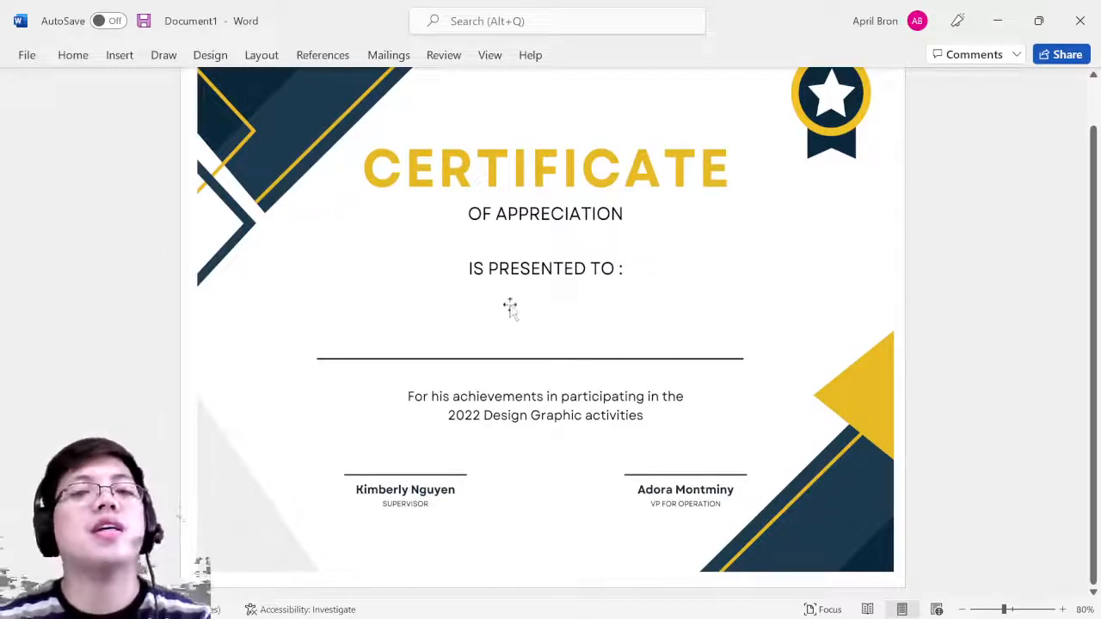
click(120, 57)
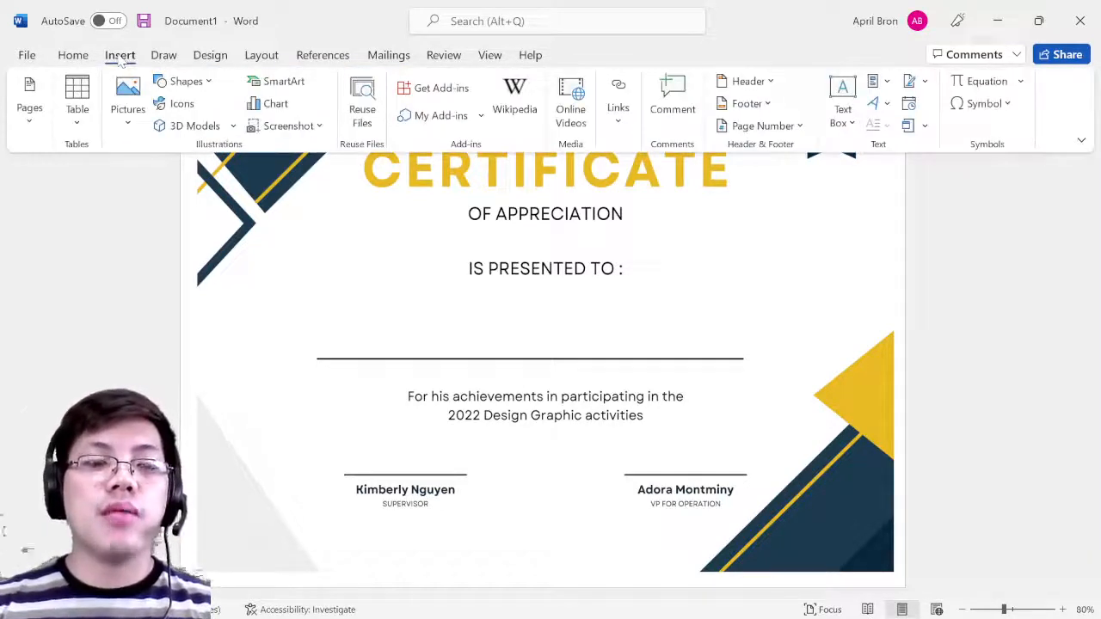